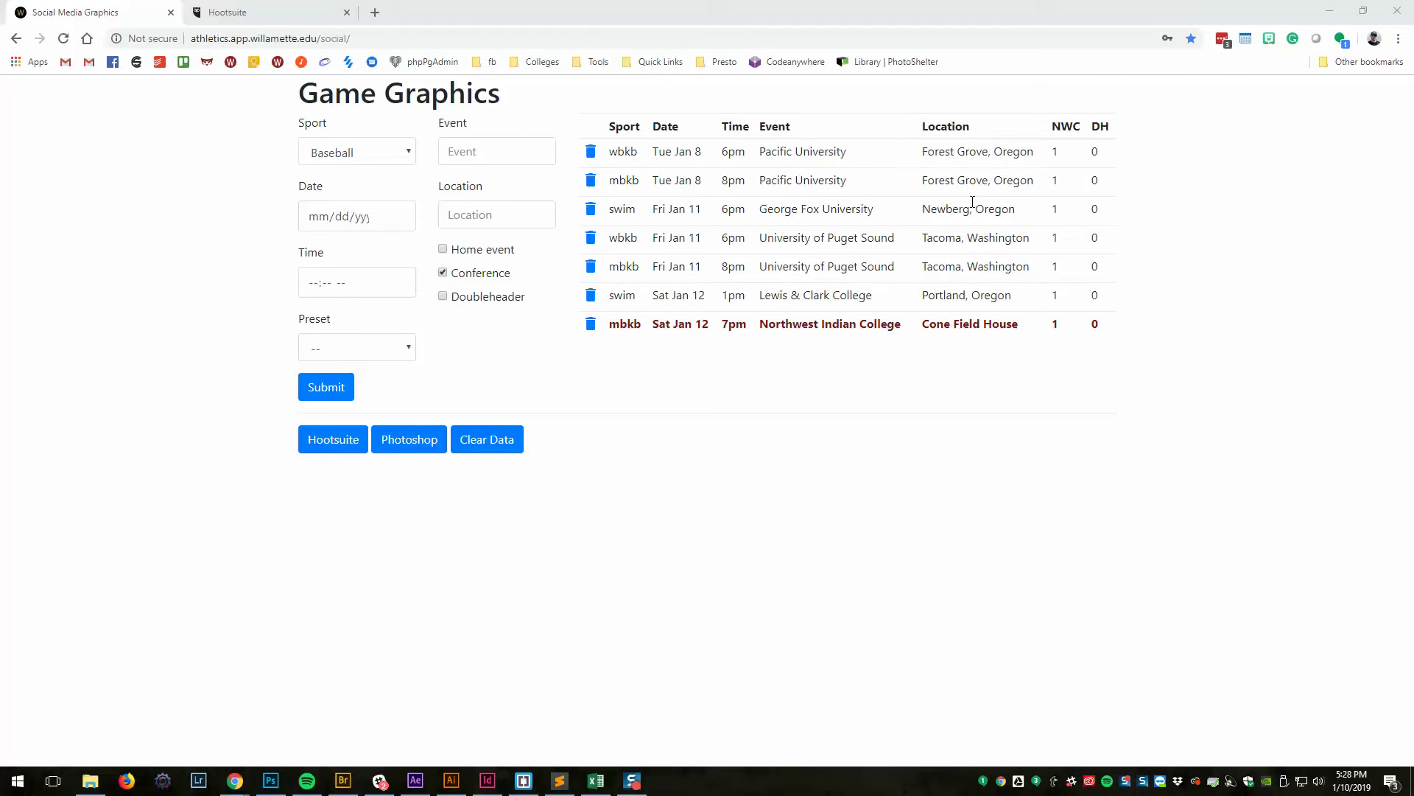
Keep Baseball as the sport and load the Puget Sound opponent preset.
click(347, 155)
click(159, 144)
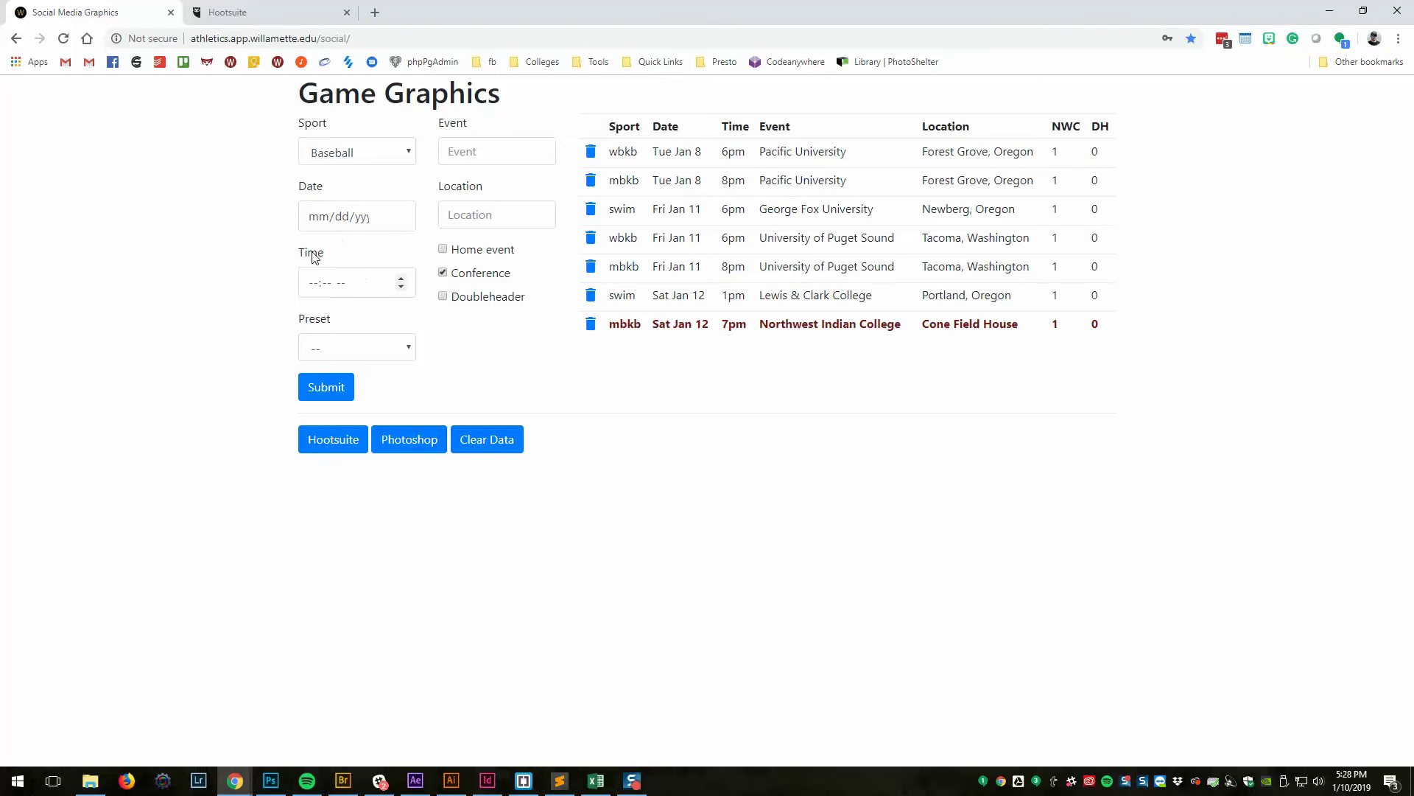
click(395, 351)
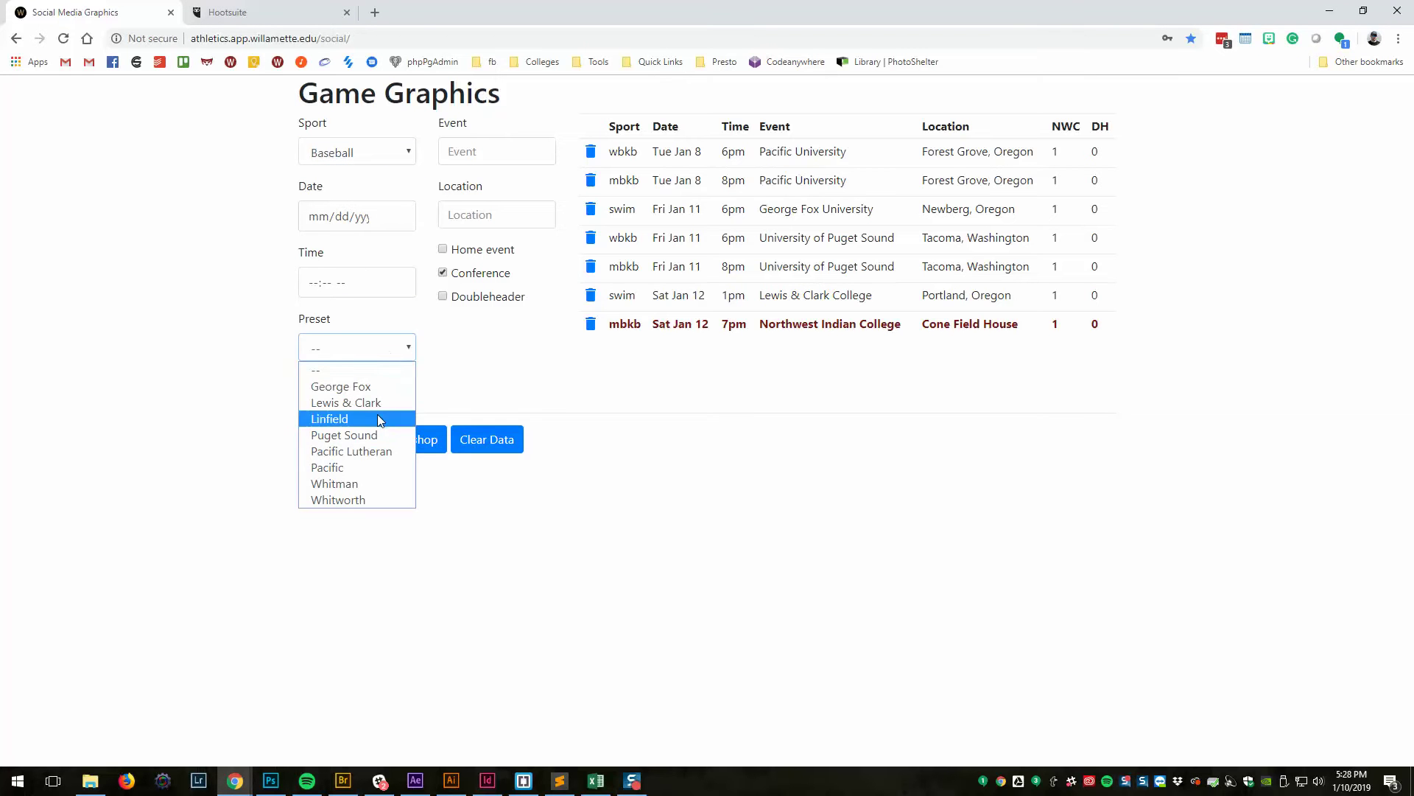
click(224, 371)
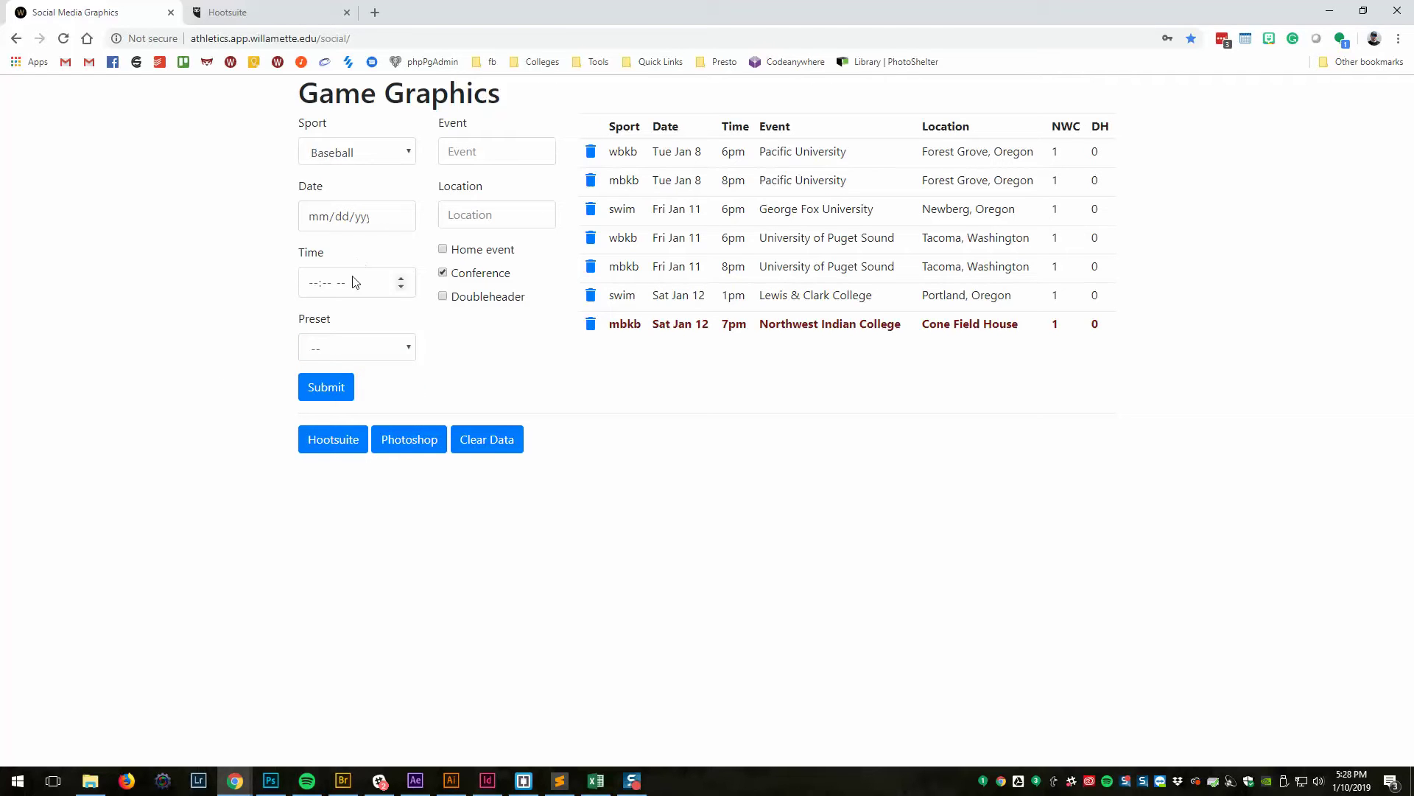
click(377, 353)
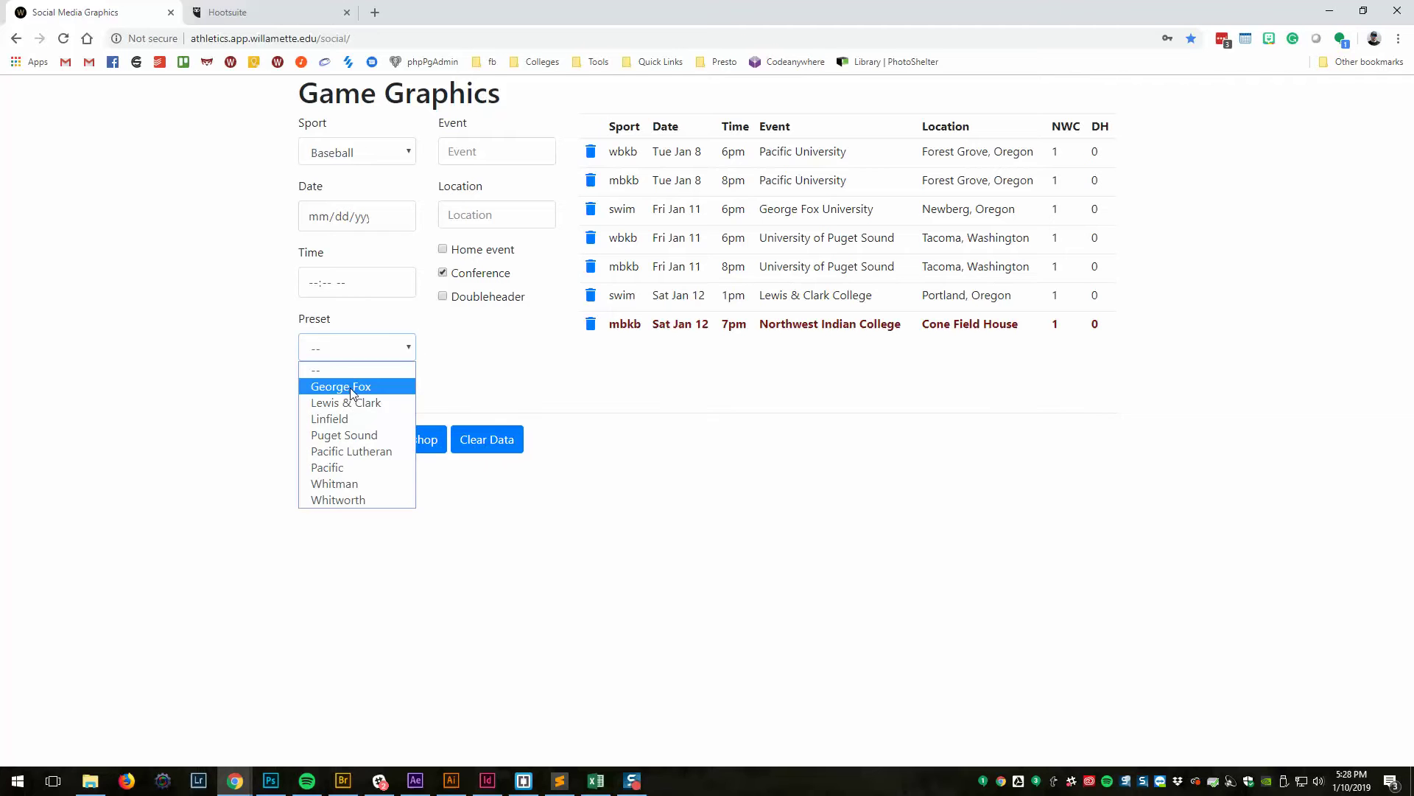
click(350, 435)
drag(451, 151, 531, 354)
click(521, 354)
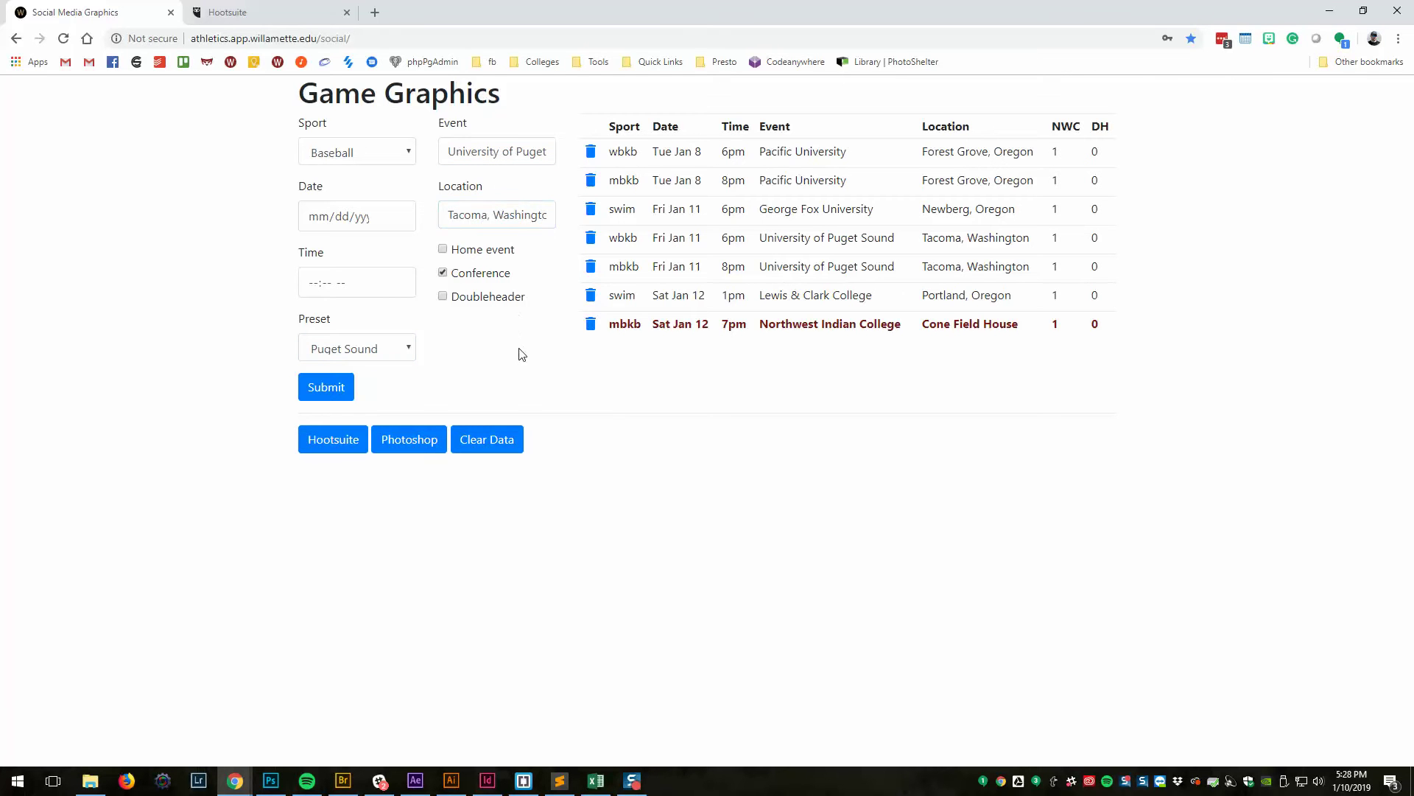
Mark the game as a home event and doubleheader, and untick Conference.
click(443, 249)
drag(543, 217, 386, 215)
click(549, 267)
click(444, 296)
click(442, 272)
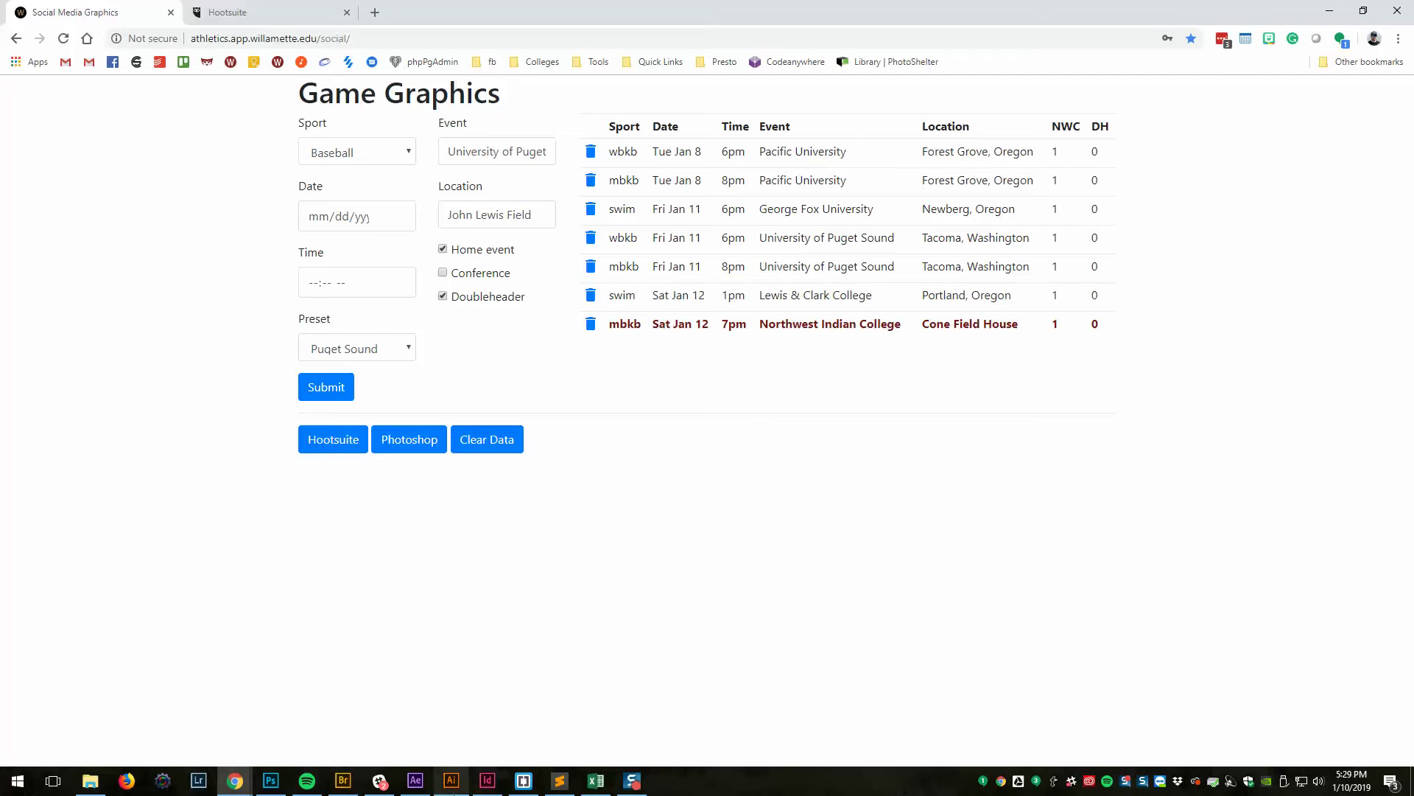
Bring Social Generator.xlsx forward and review the Events table in A2:H8.
mouse_move(596, 781)
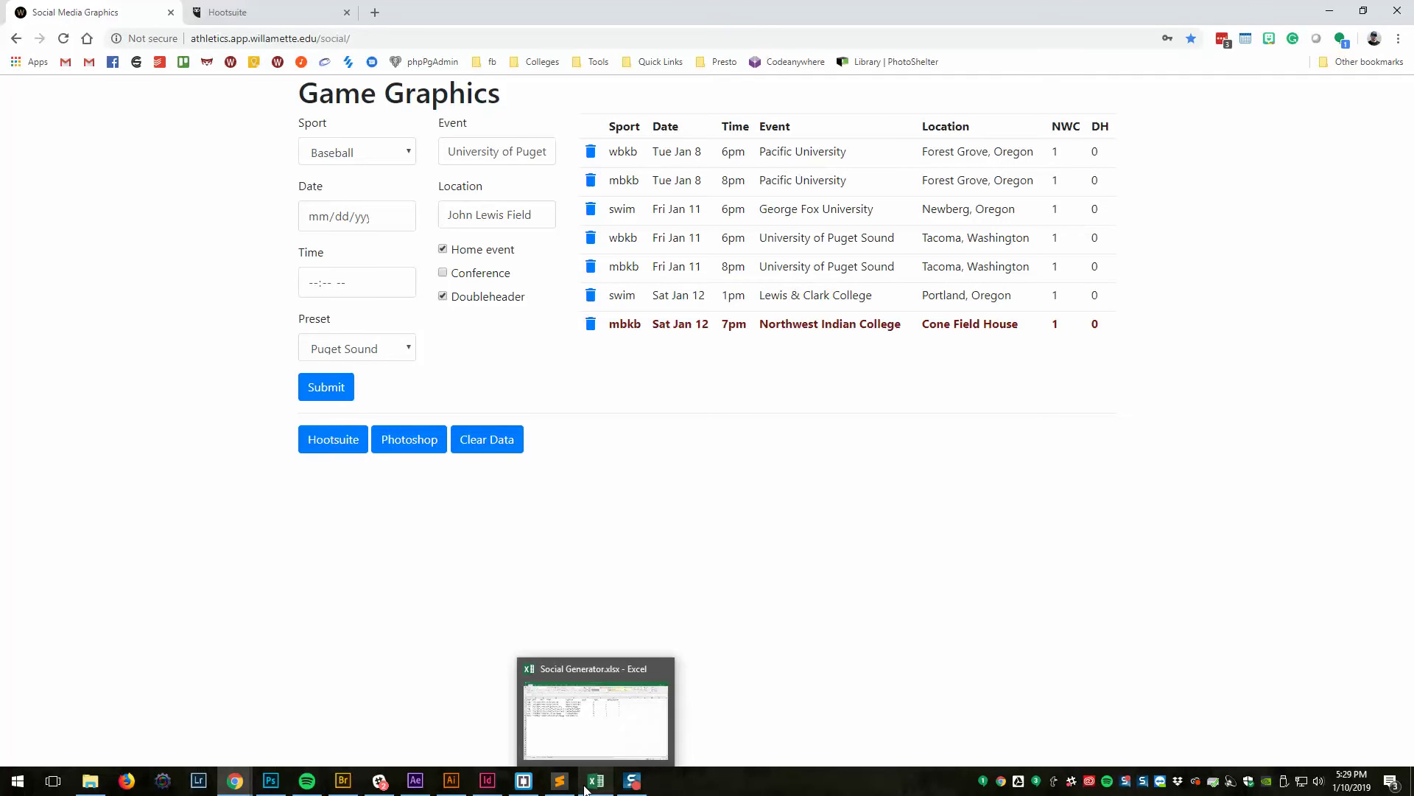
click(583, 745)
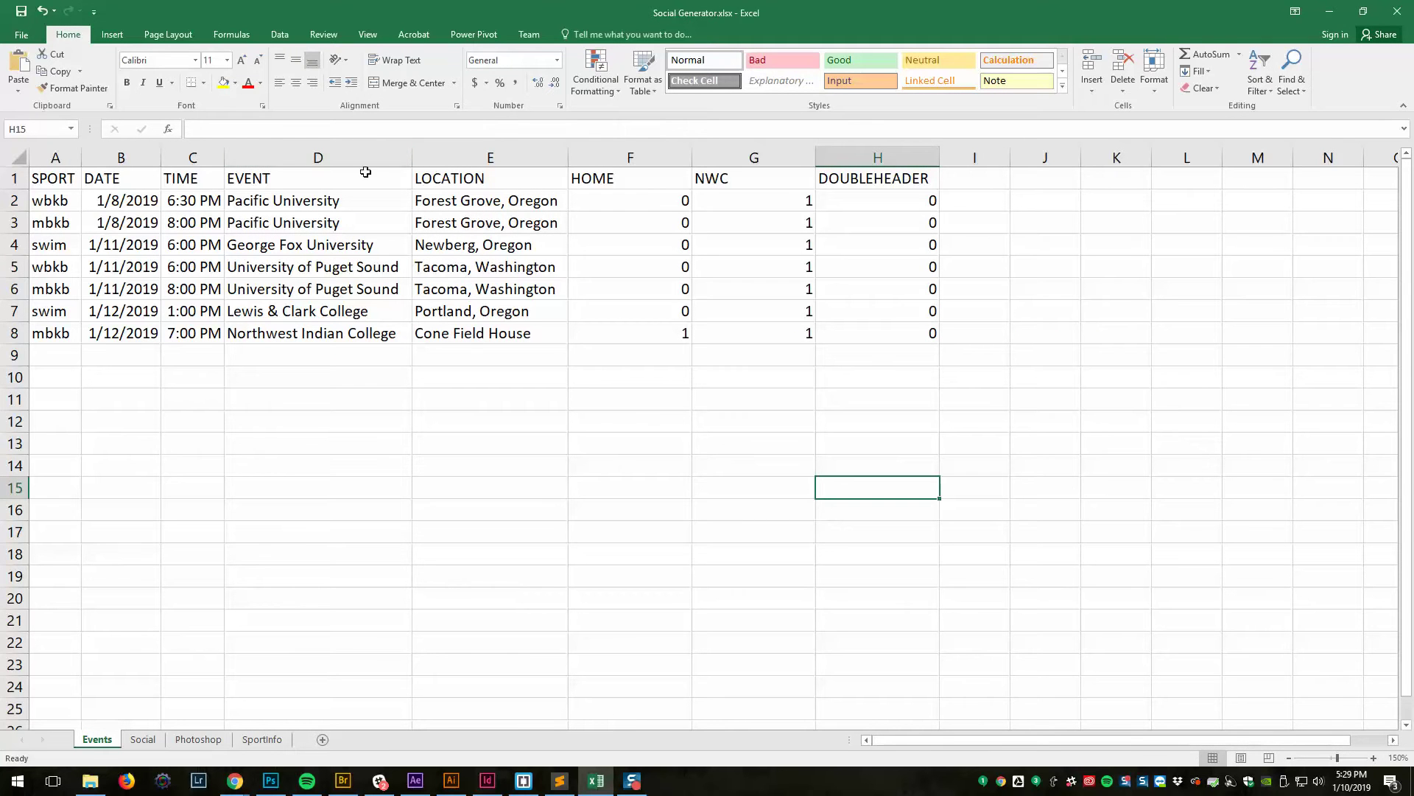
click(59, 201)
ctrl+click(920, 337)
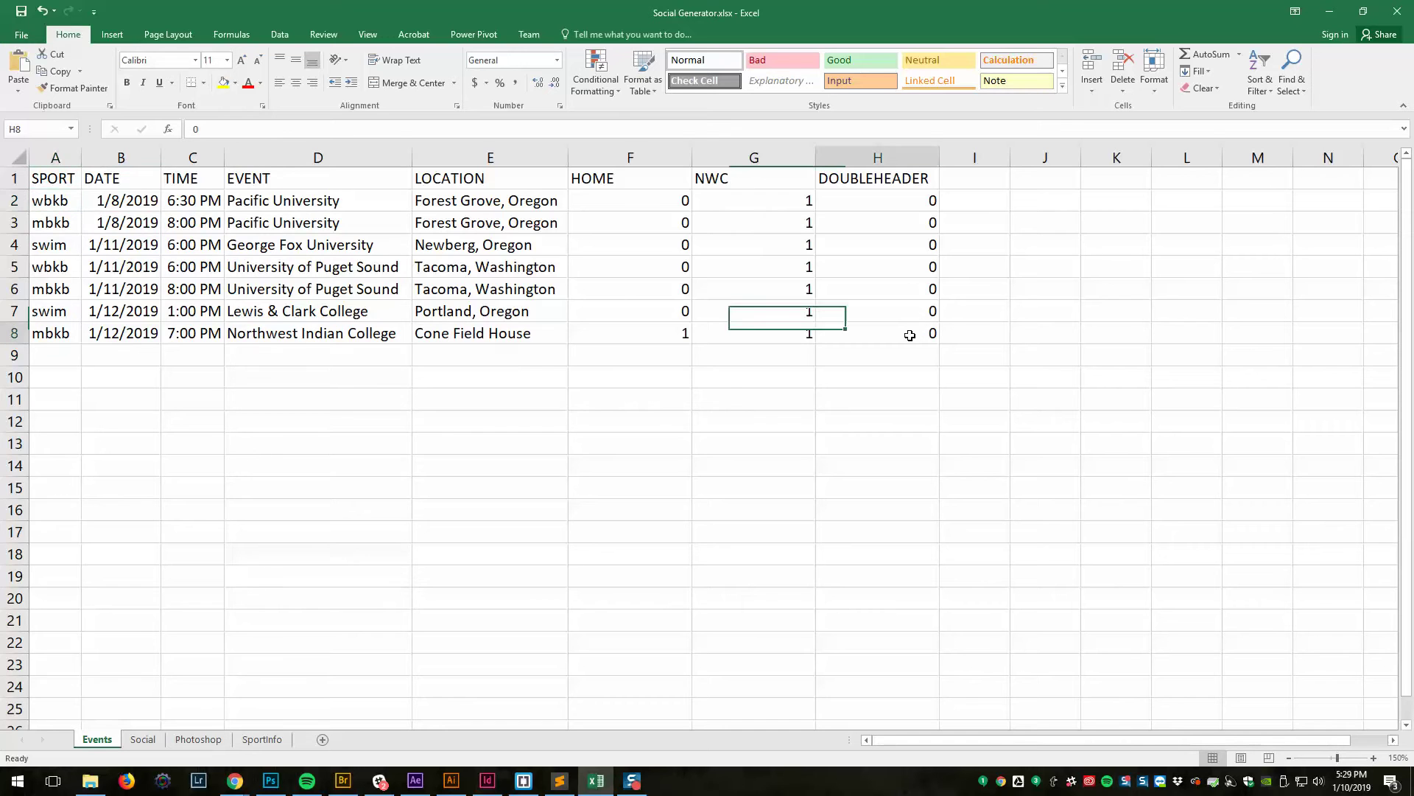
drag(618, 294, 59, 208)
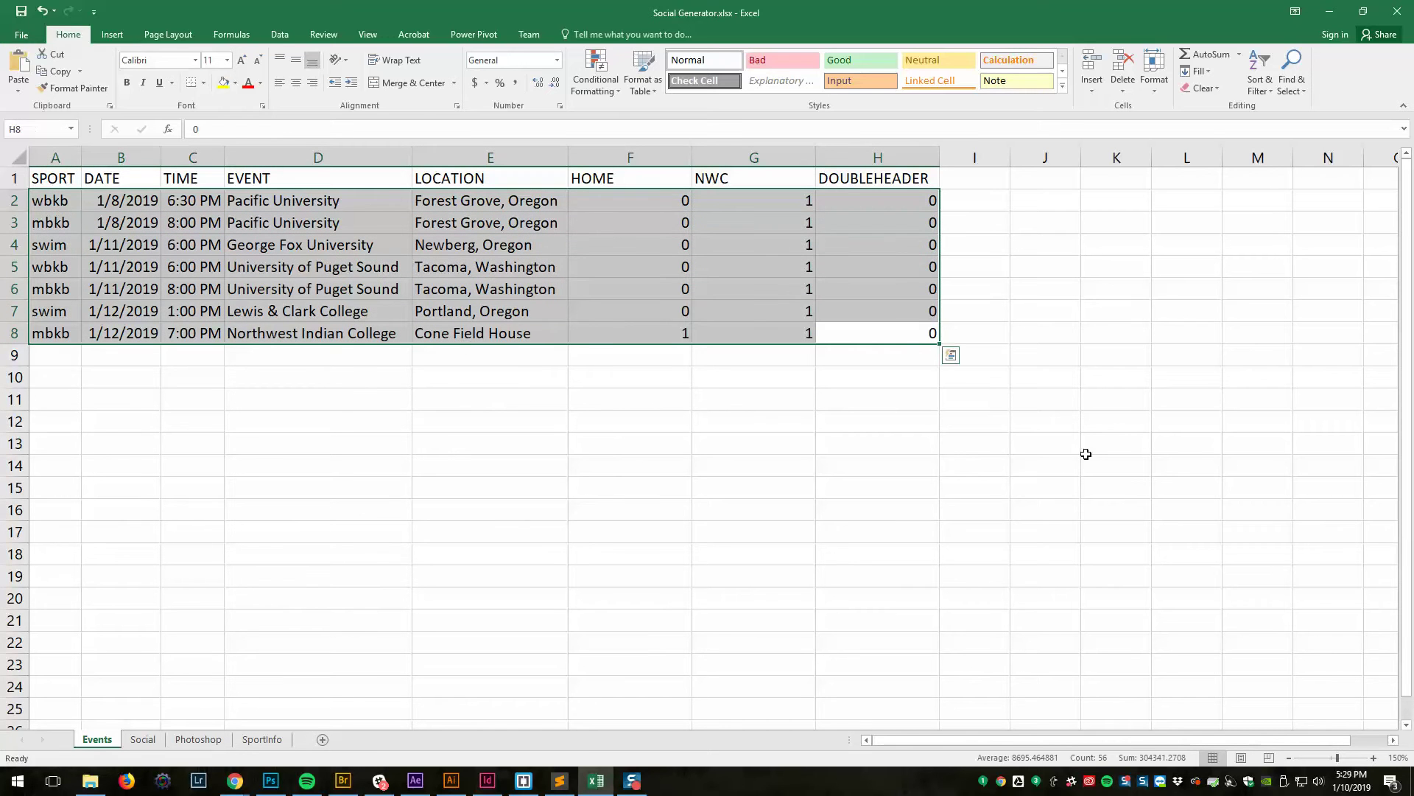
click(317, 336)
click(383, 355)
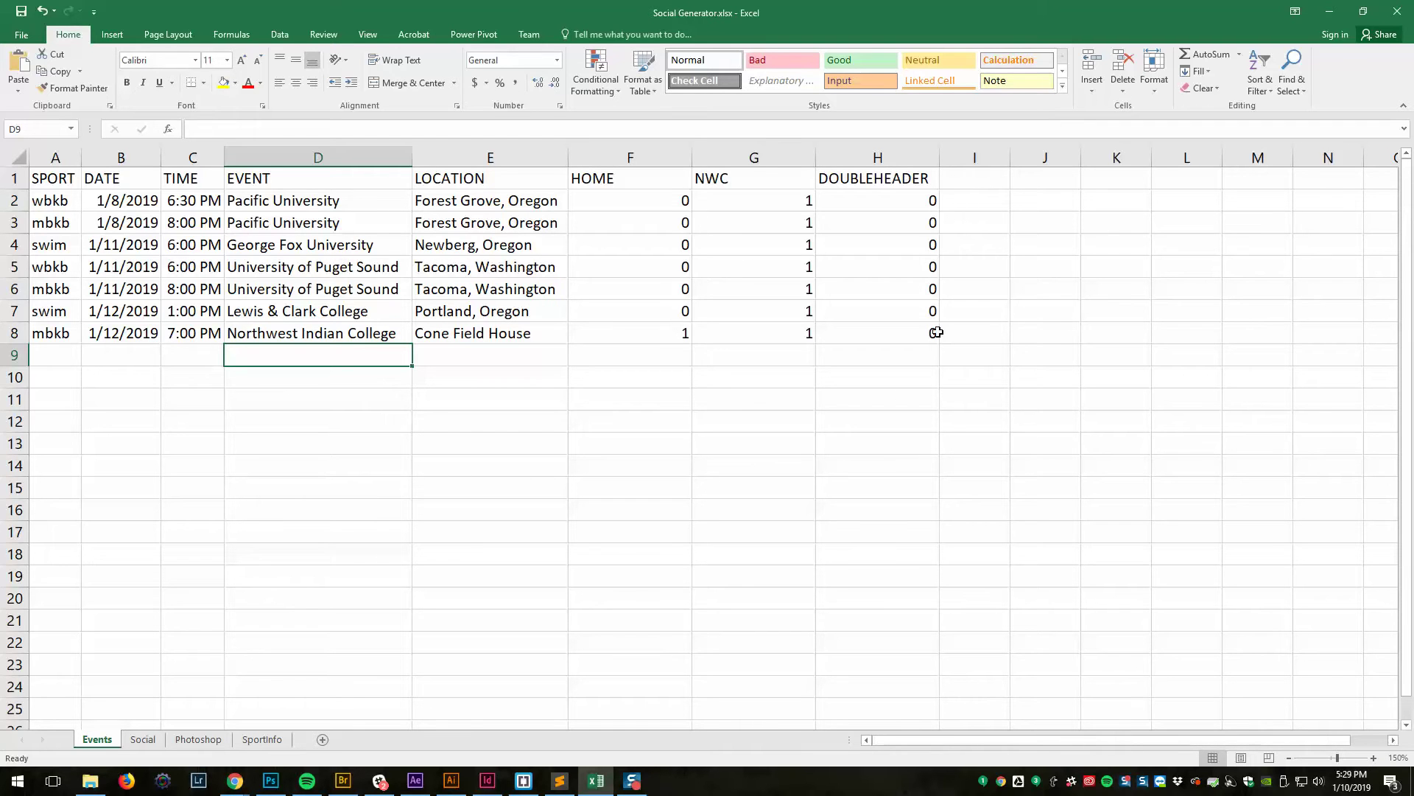
key(alt+Tab)
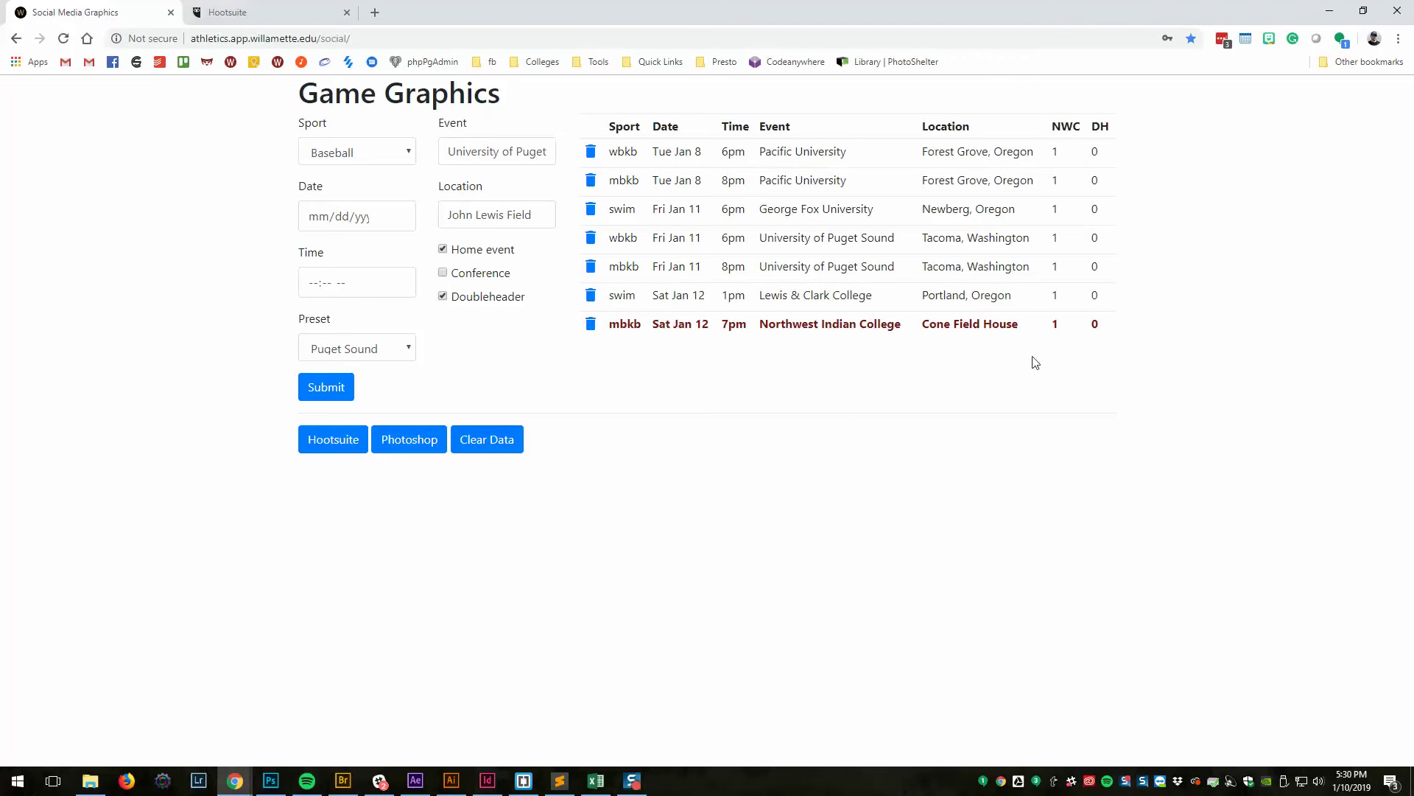
key(alt+Tab)
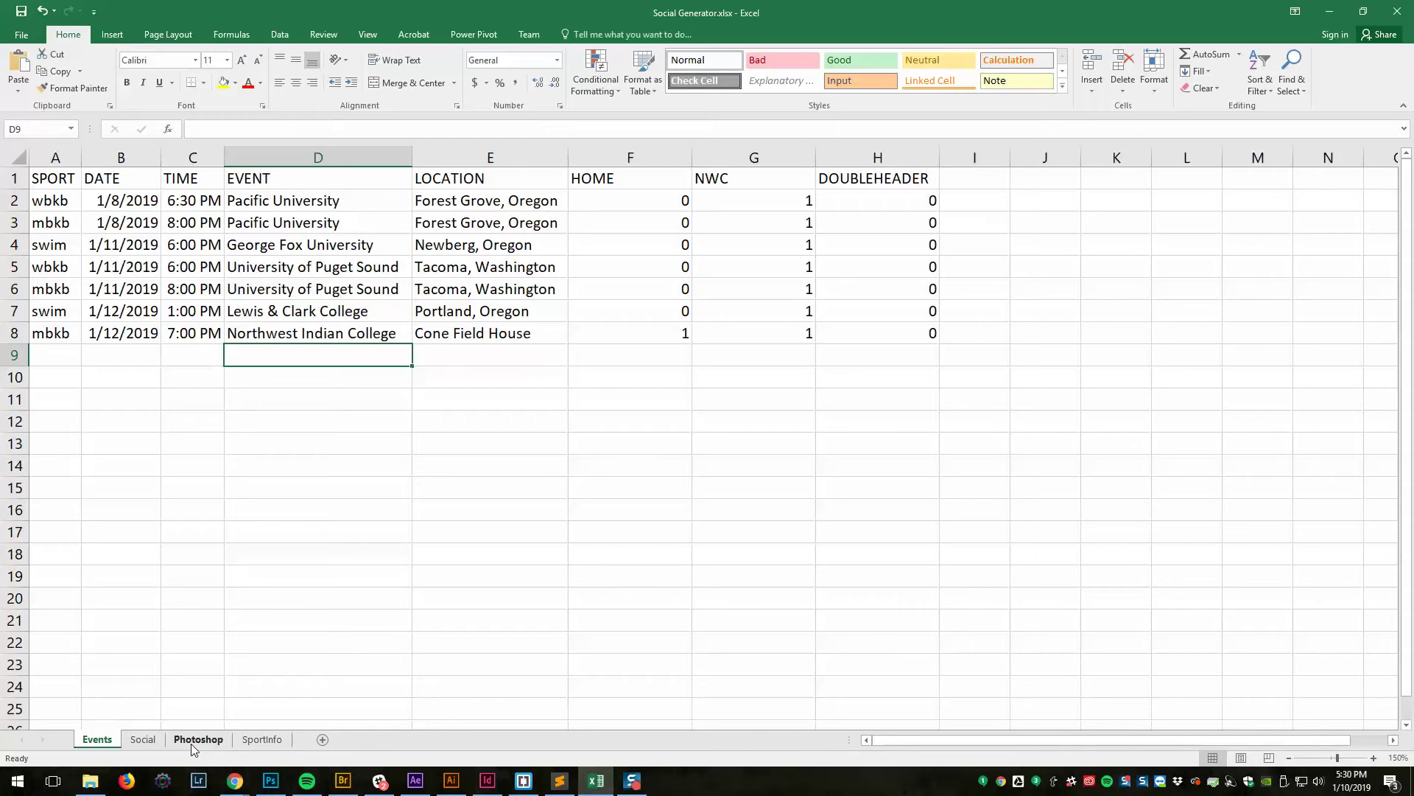
click(136, 741)
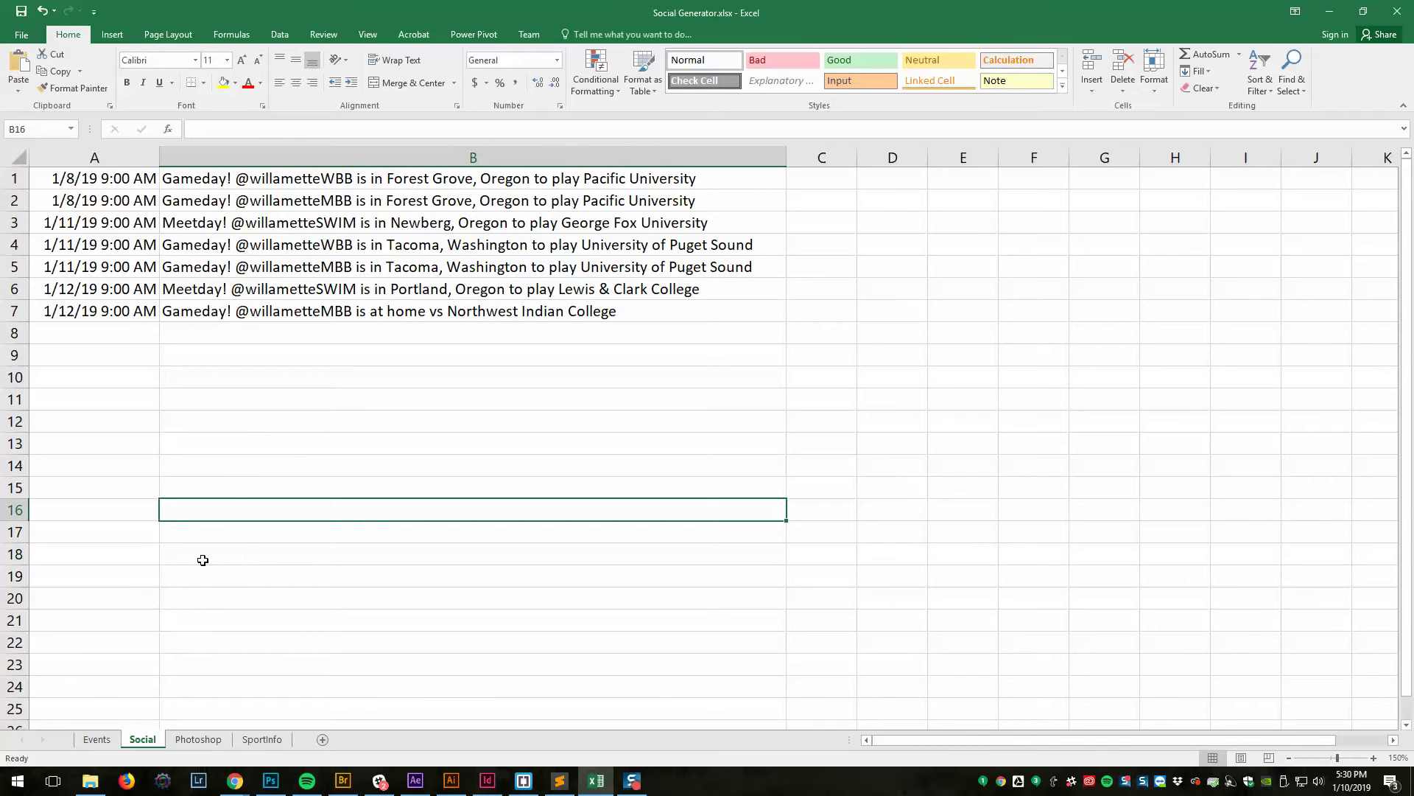
click(97, 739)
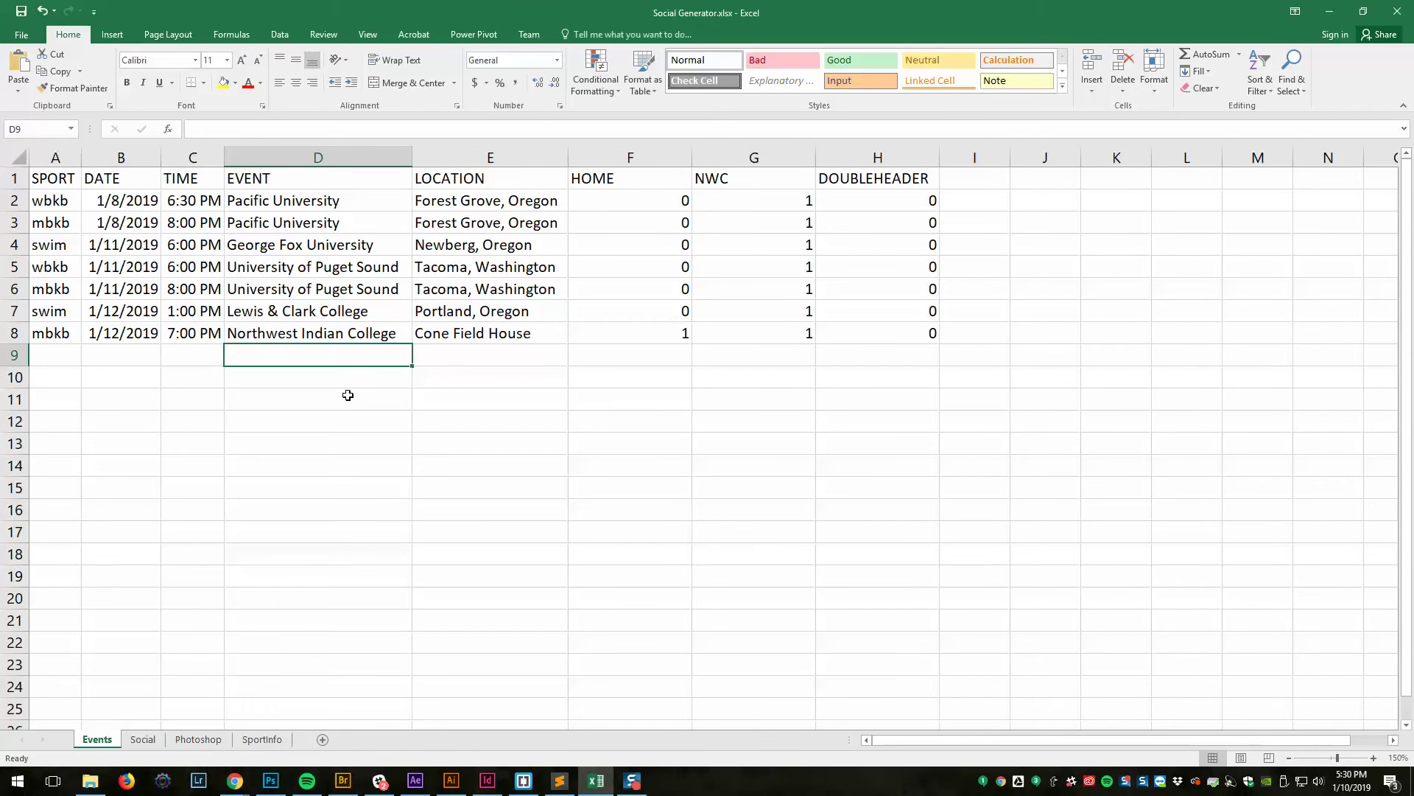
click(53, 358)
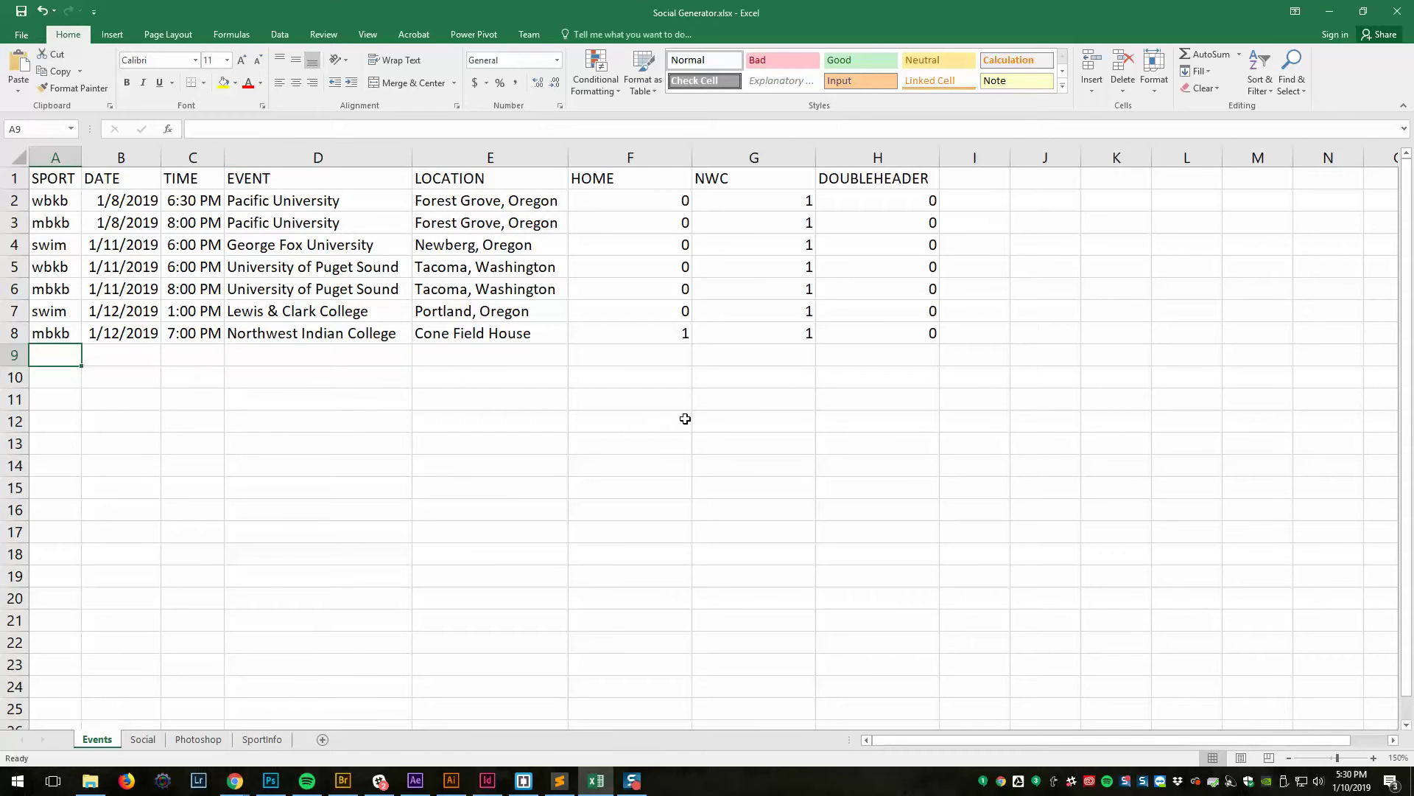
click(334, 341)
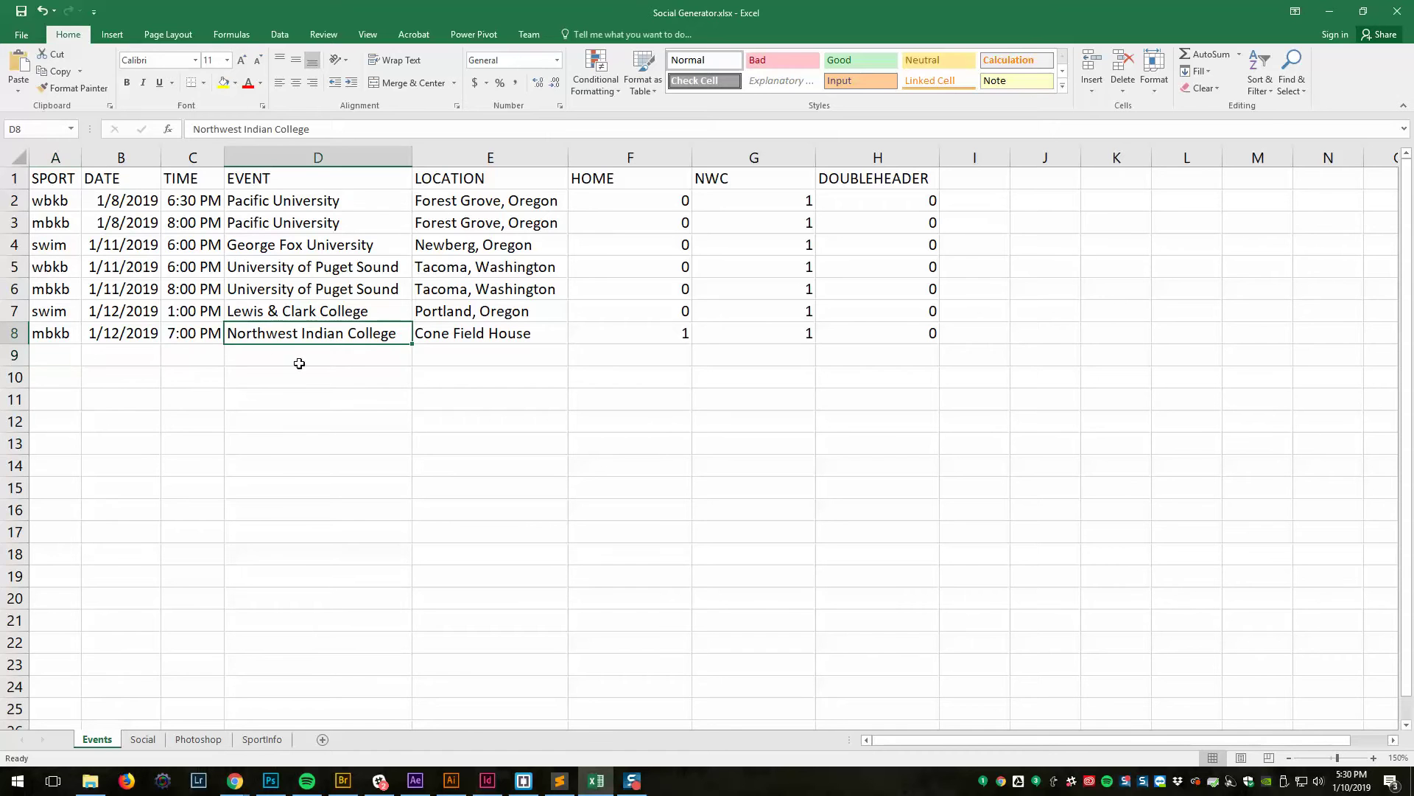
text(Linfield)
key(Return)
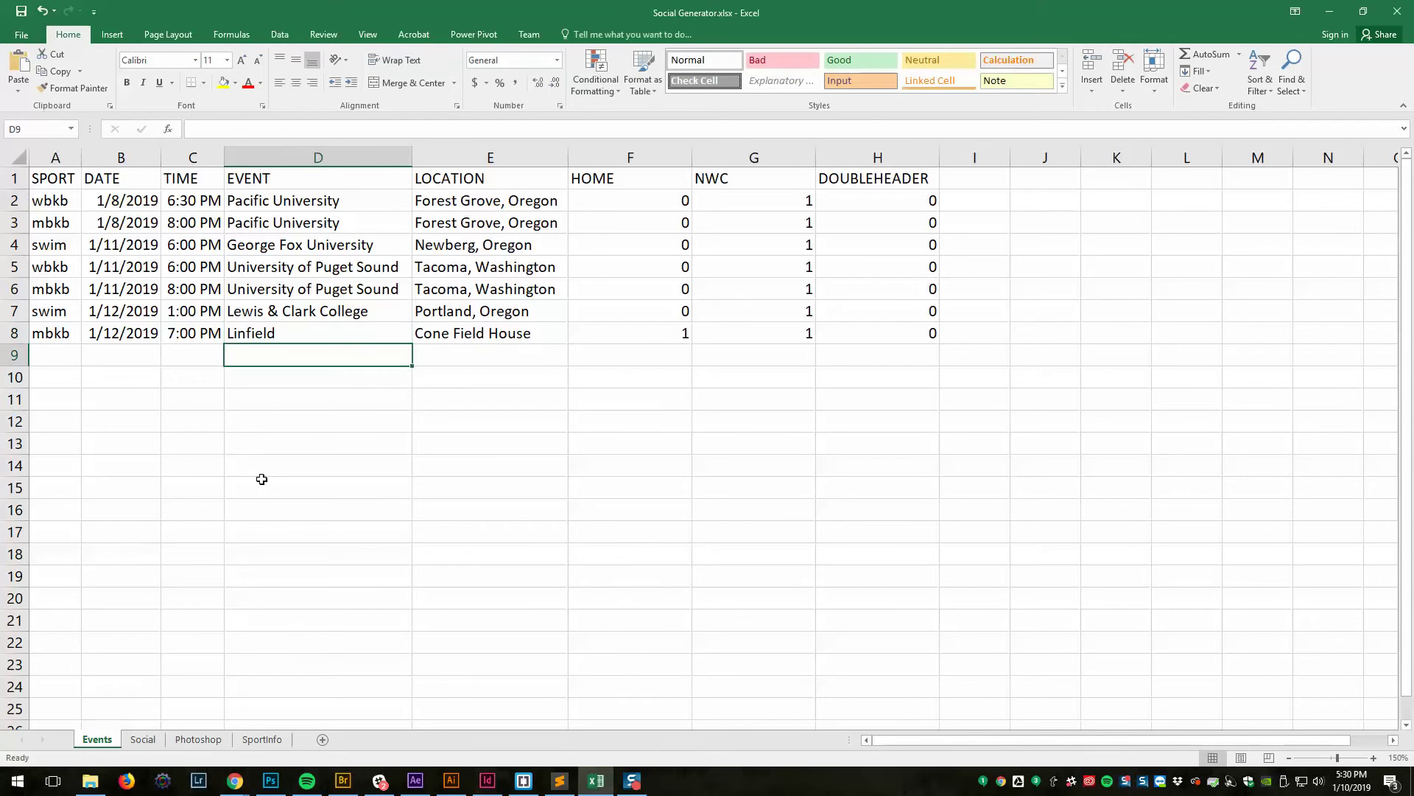
click(143, 738)
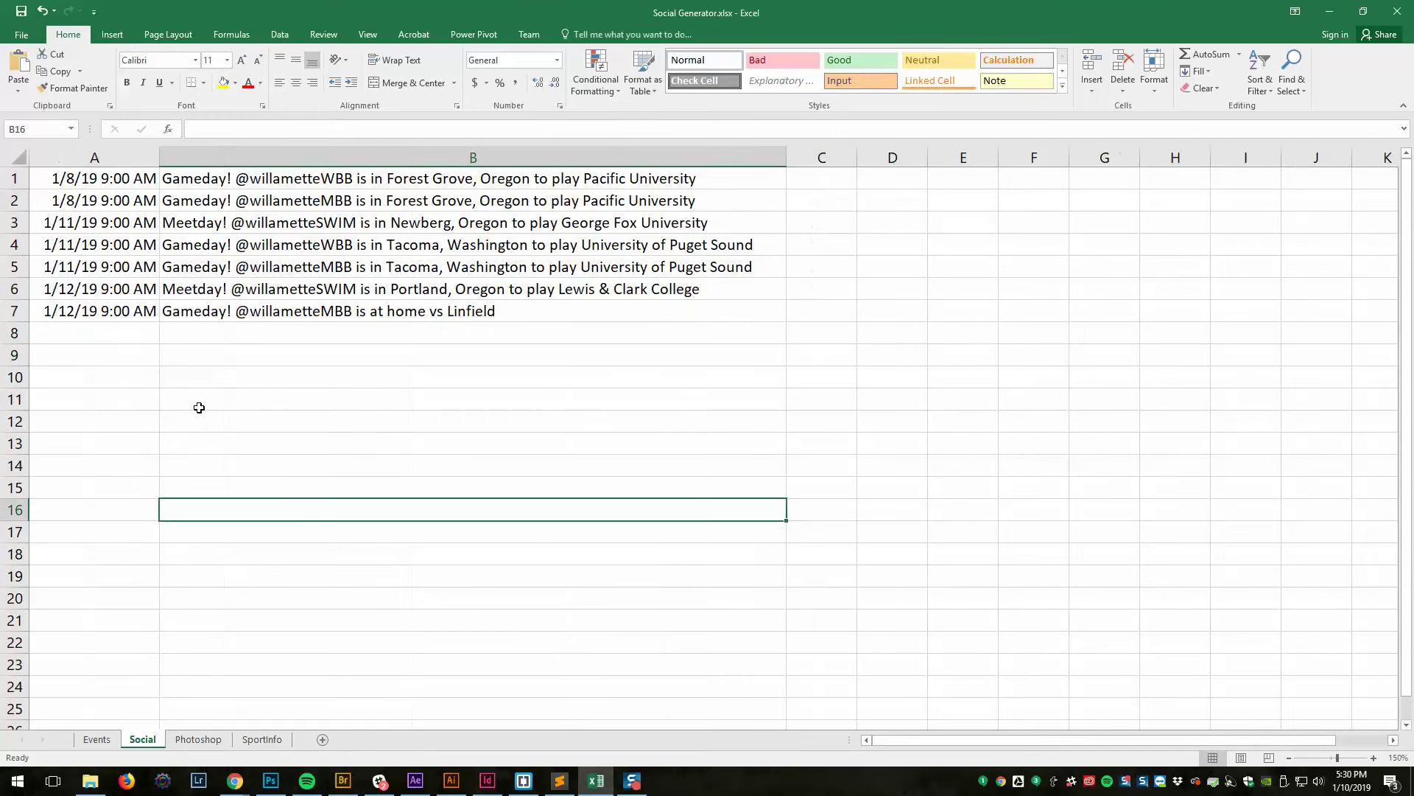
click(474, 318)
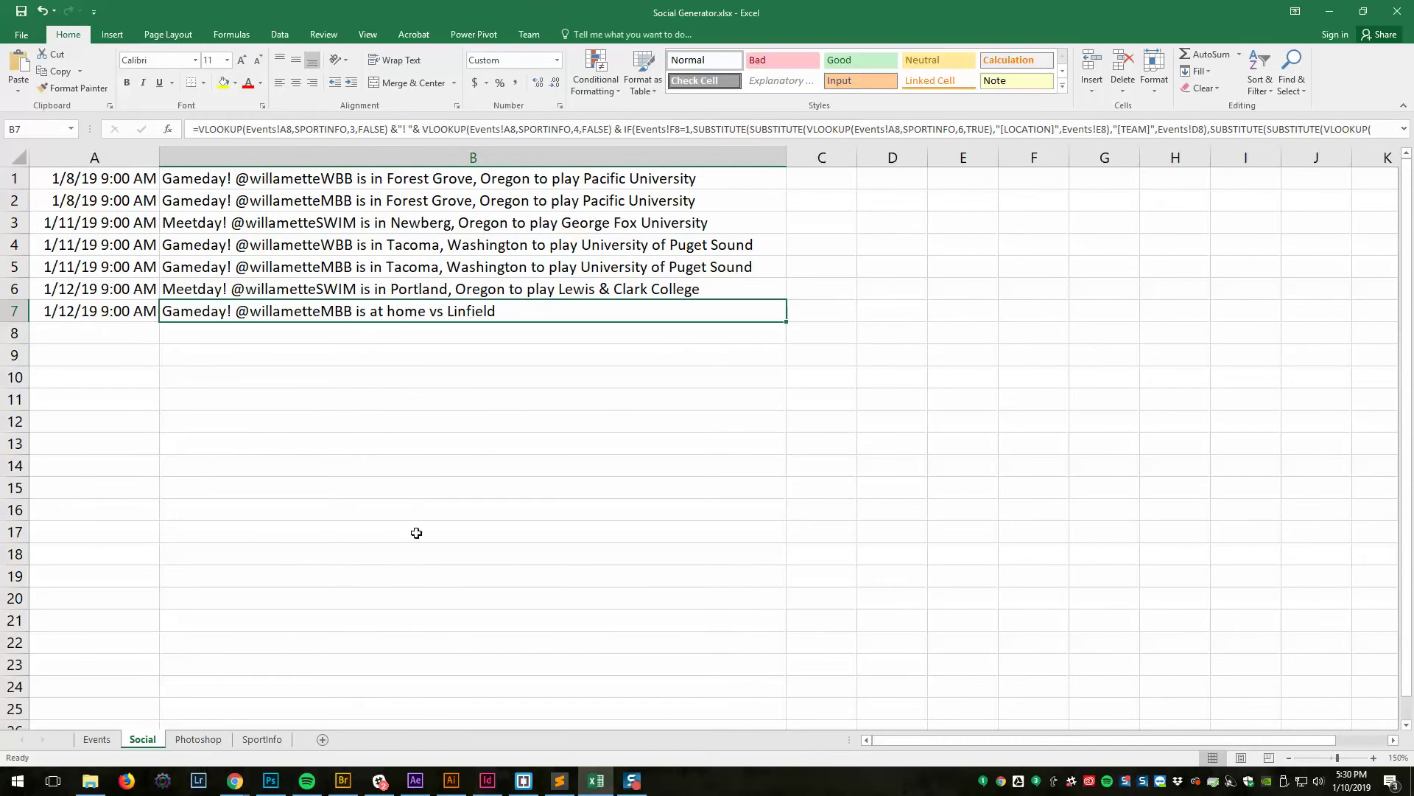
key(alt+Tab)
key(alt+Tab)
click(95, 735)
click(266, 335)
text(Northwest Indian College)
click(142, 739)
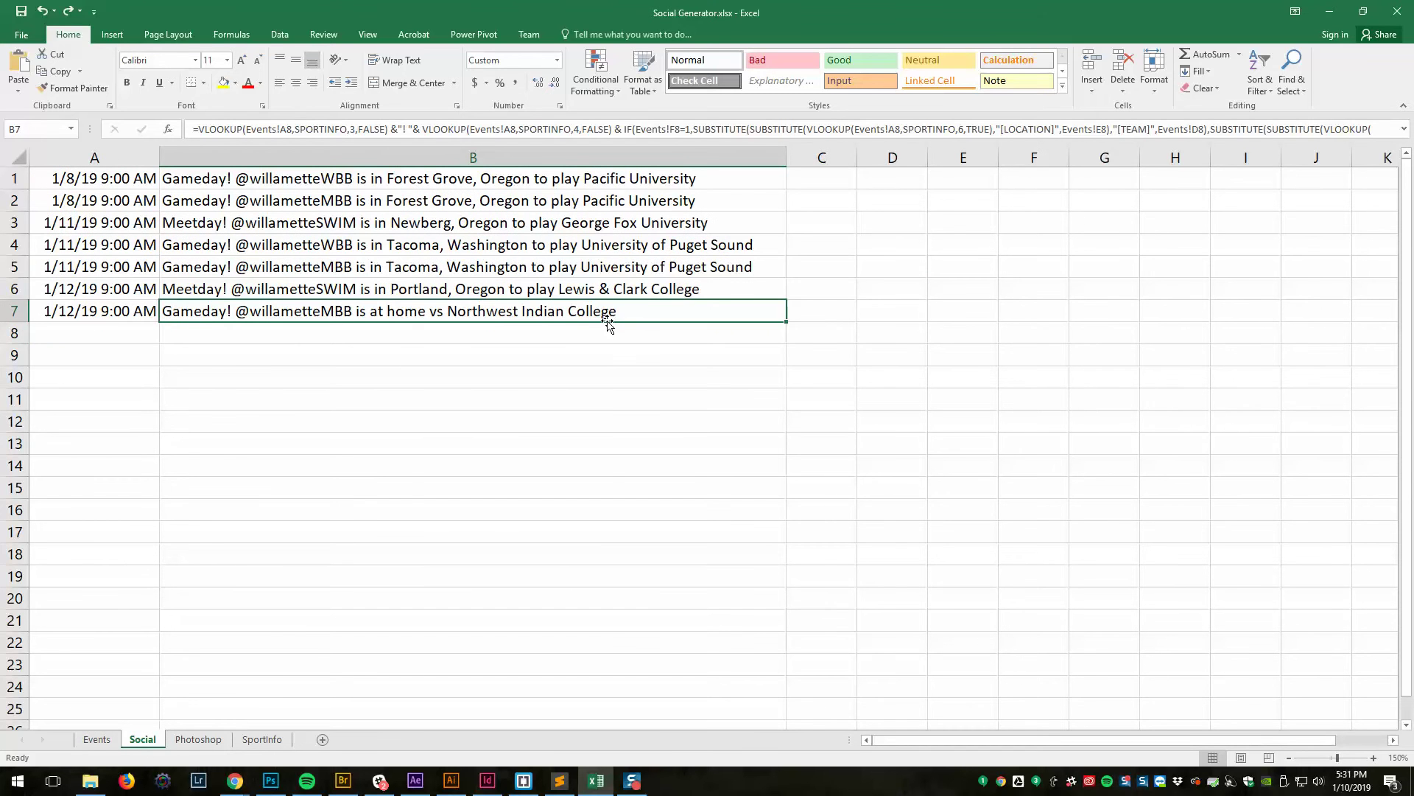
Start Events row 9 with sport wbkb, date 1/12/2019 and time 5:00.
click(97, 737)
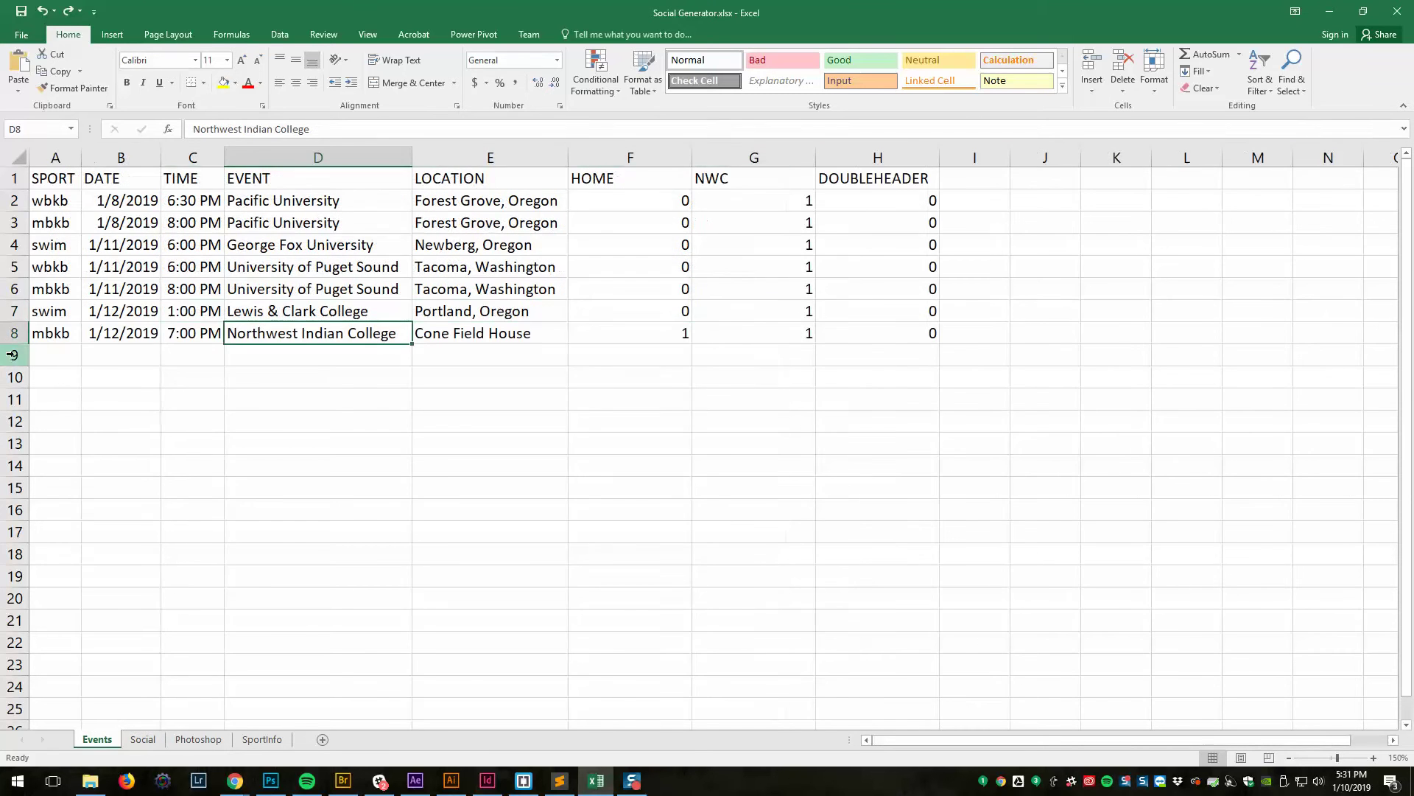
click(40, 355)
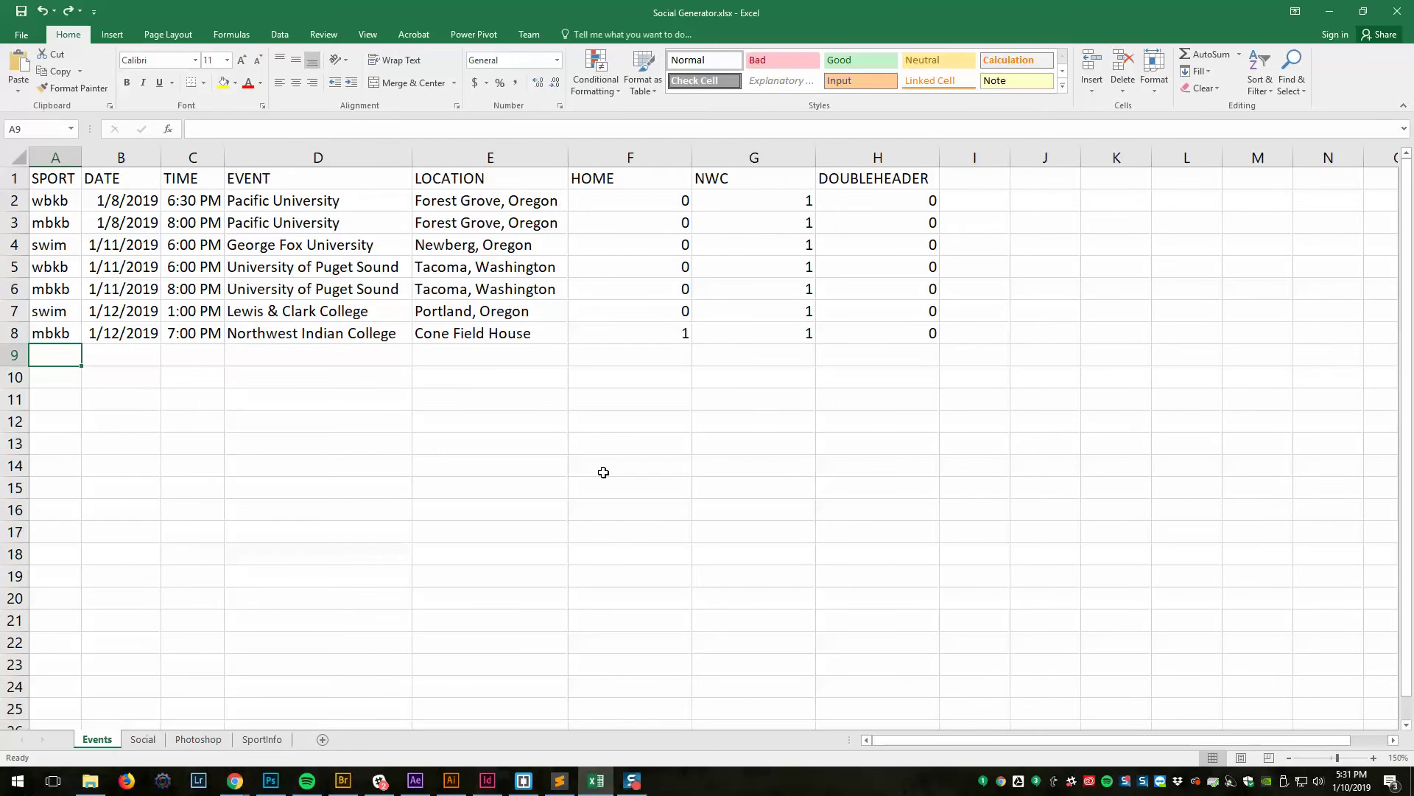
text(w)
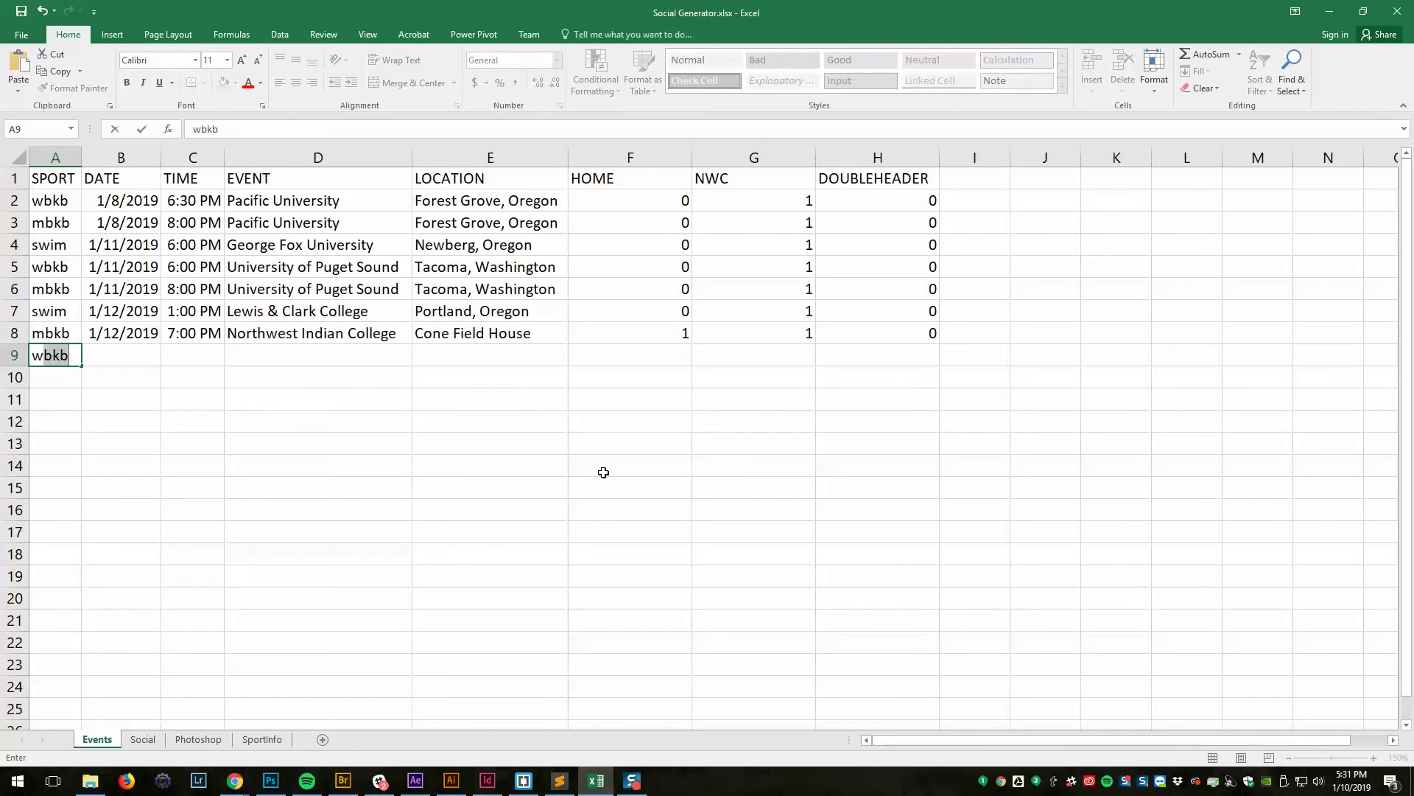
text(bkb)
key(Tab)
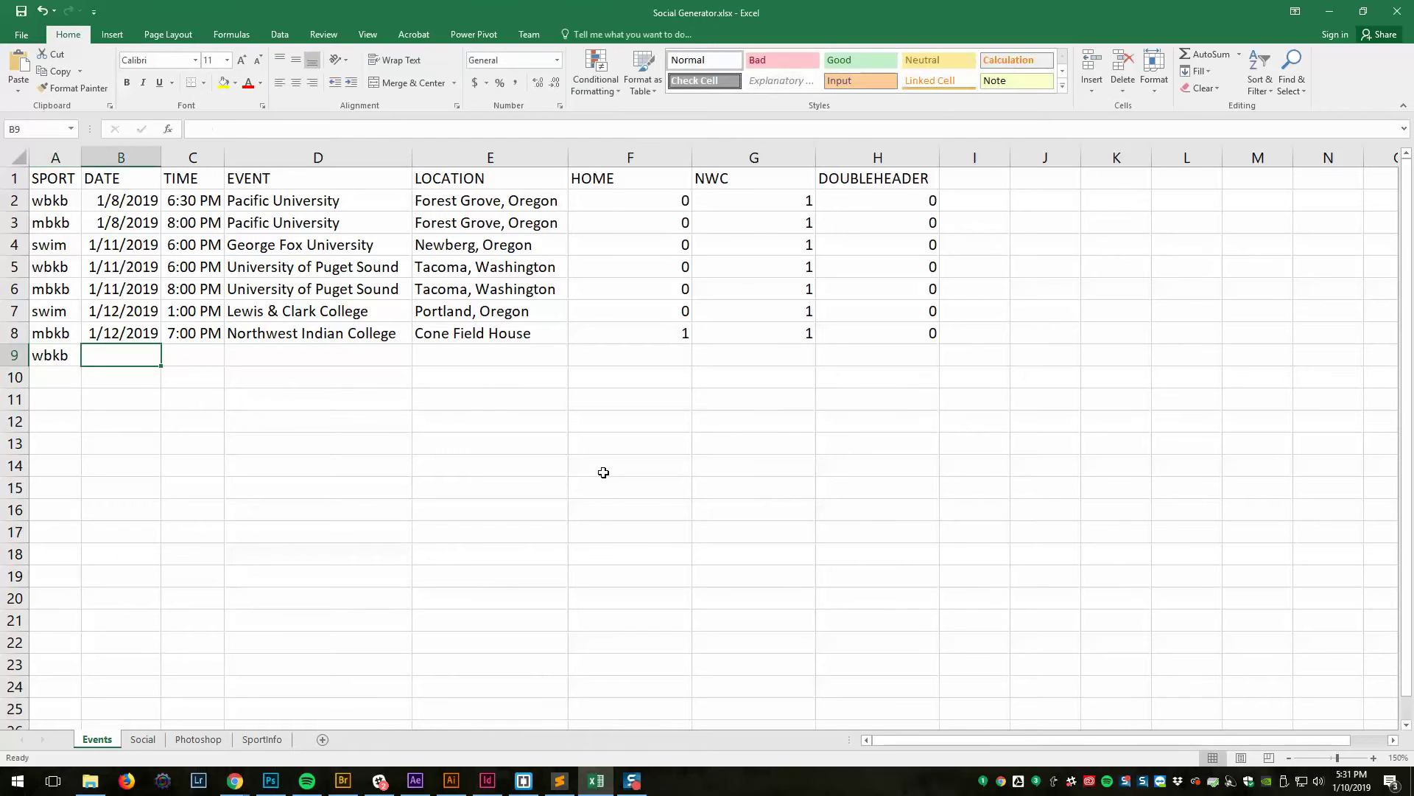
text(1)
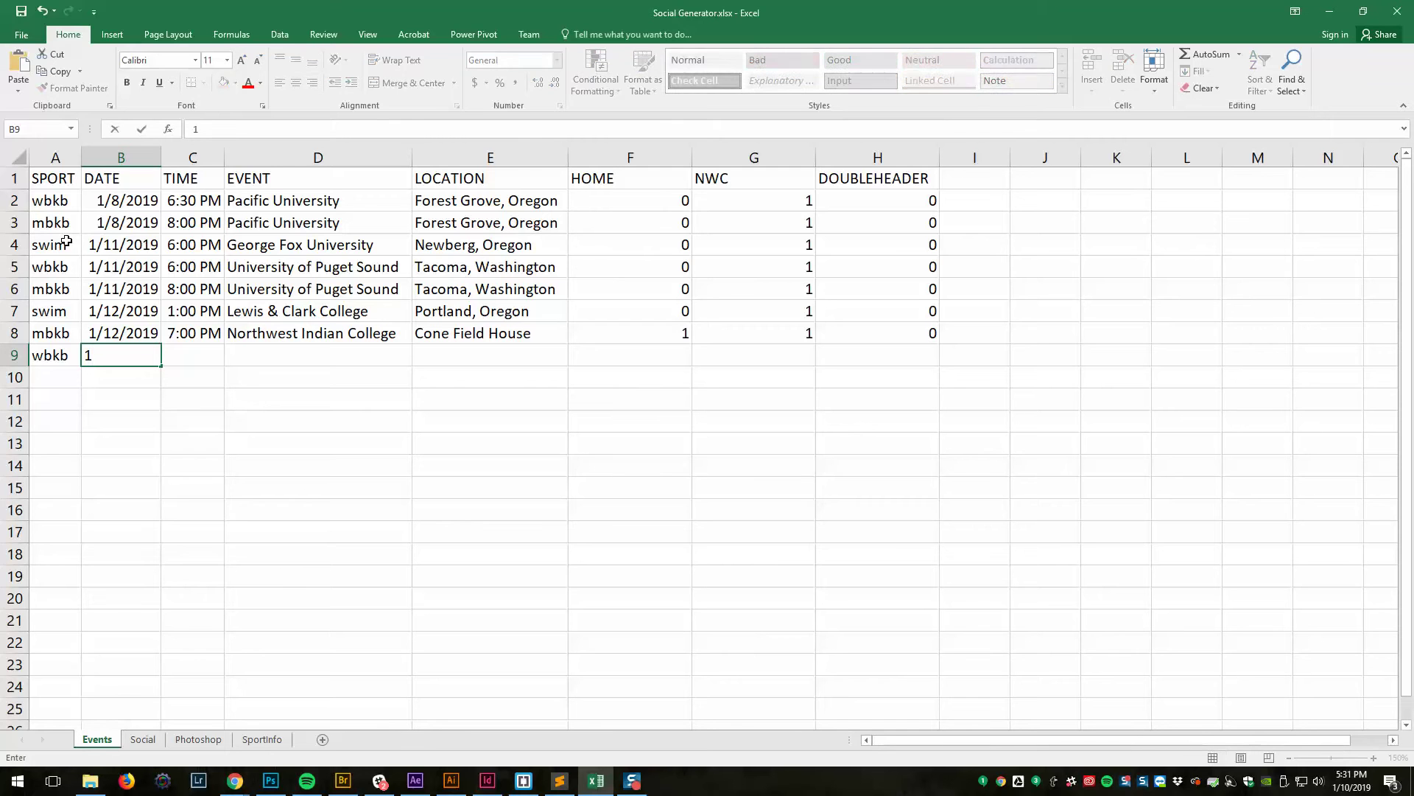
text(/12/2019)
key(Tab)
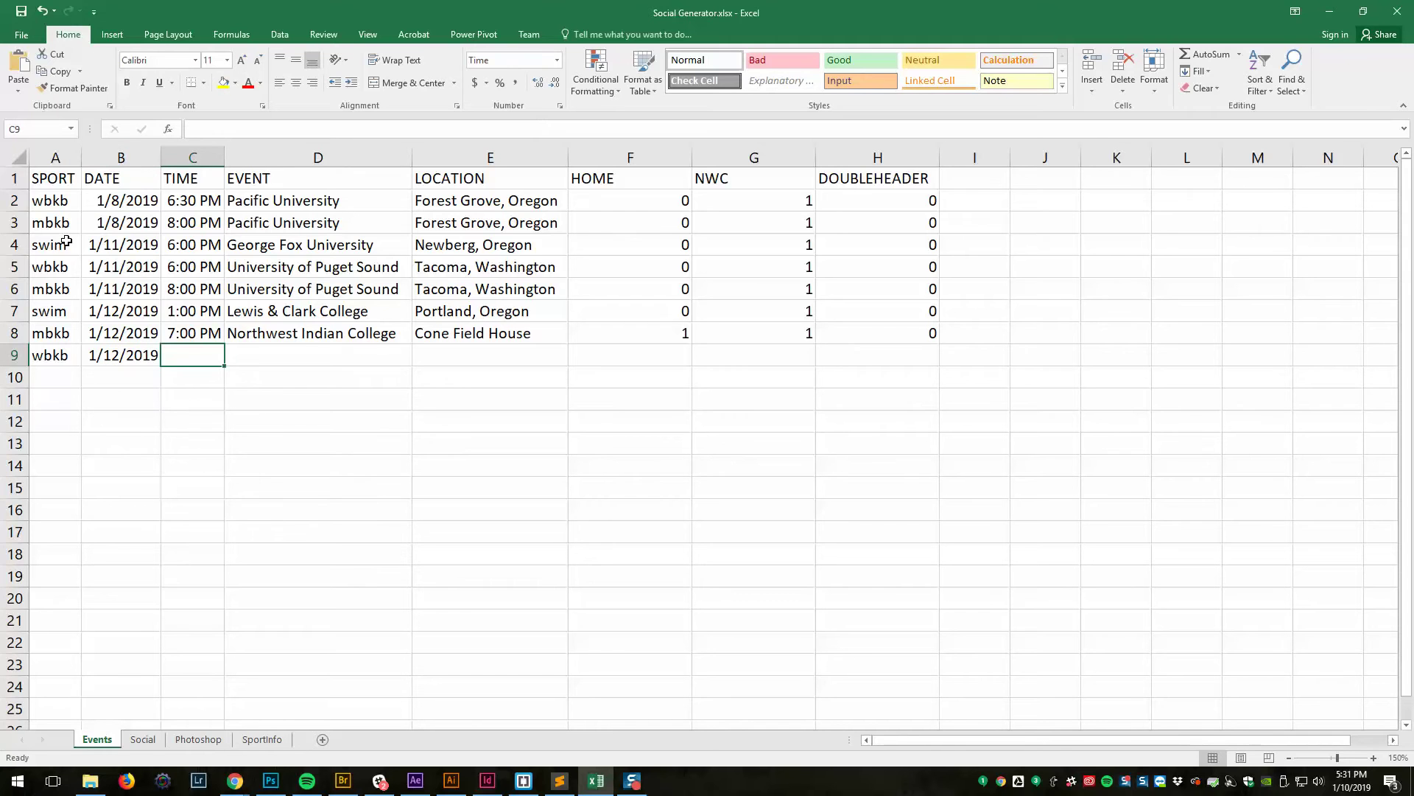
text(5:00)
key(Tab)
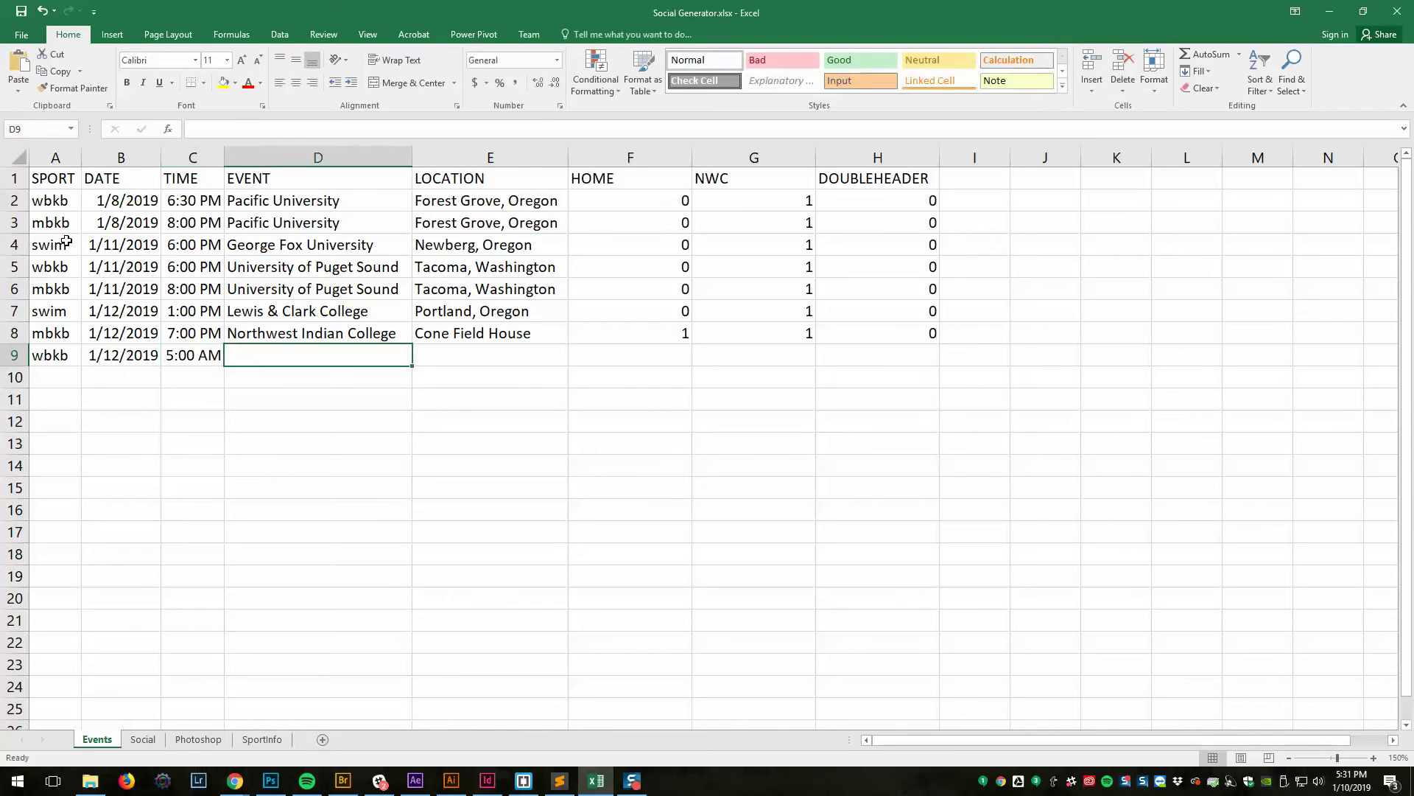
Correct the row 9 start time from 5:00 AM to 5:00 PM in the formula bar.
key(Left)
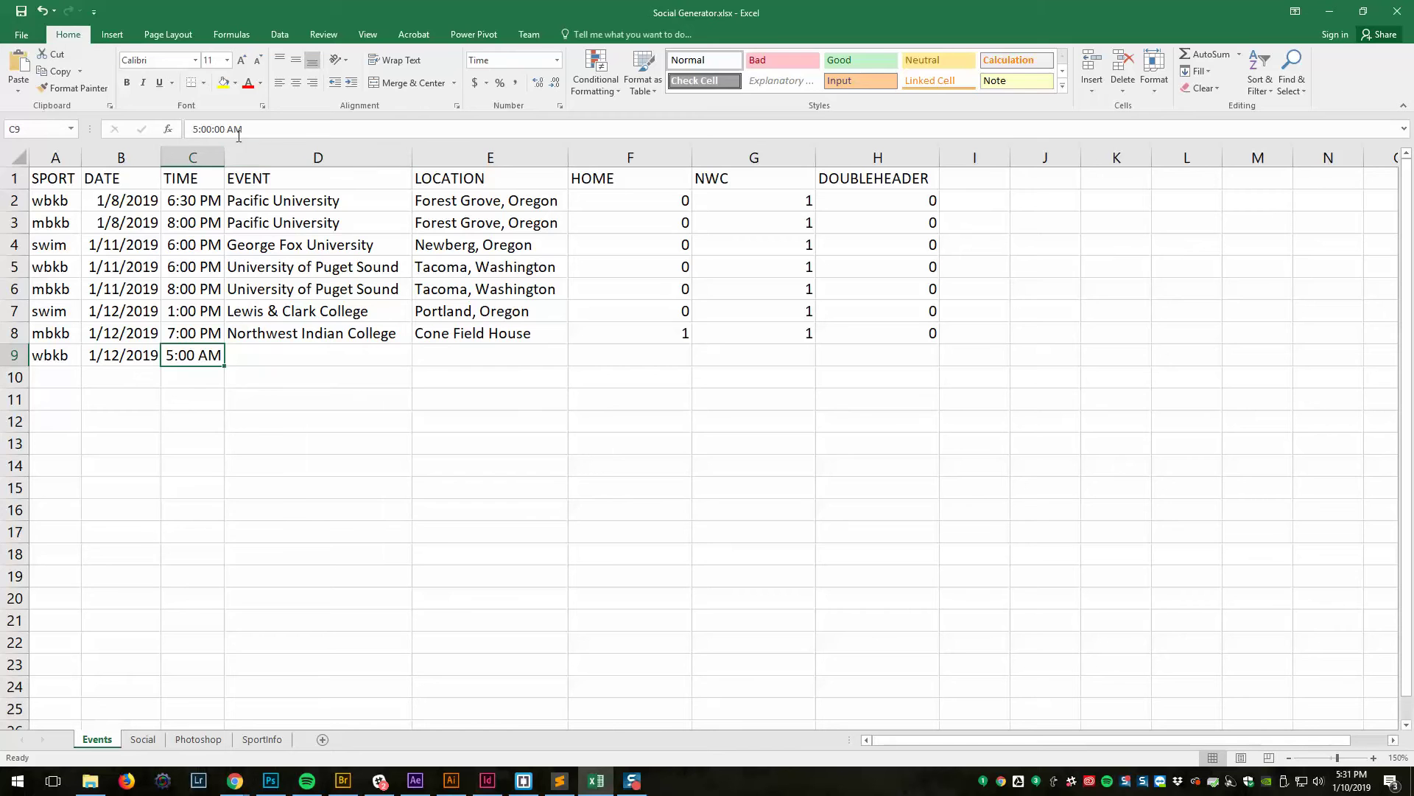
click(268, 129)
key(Left)
key(BackSpace)
text(P)
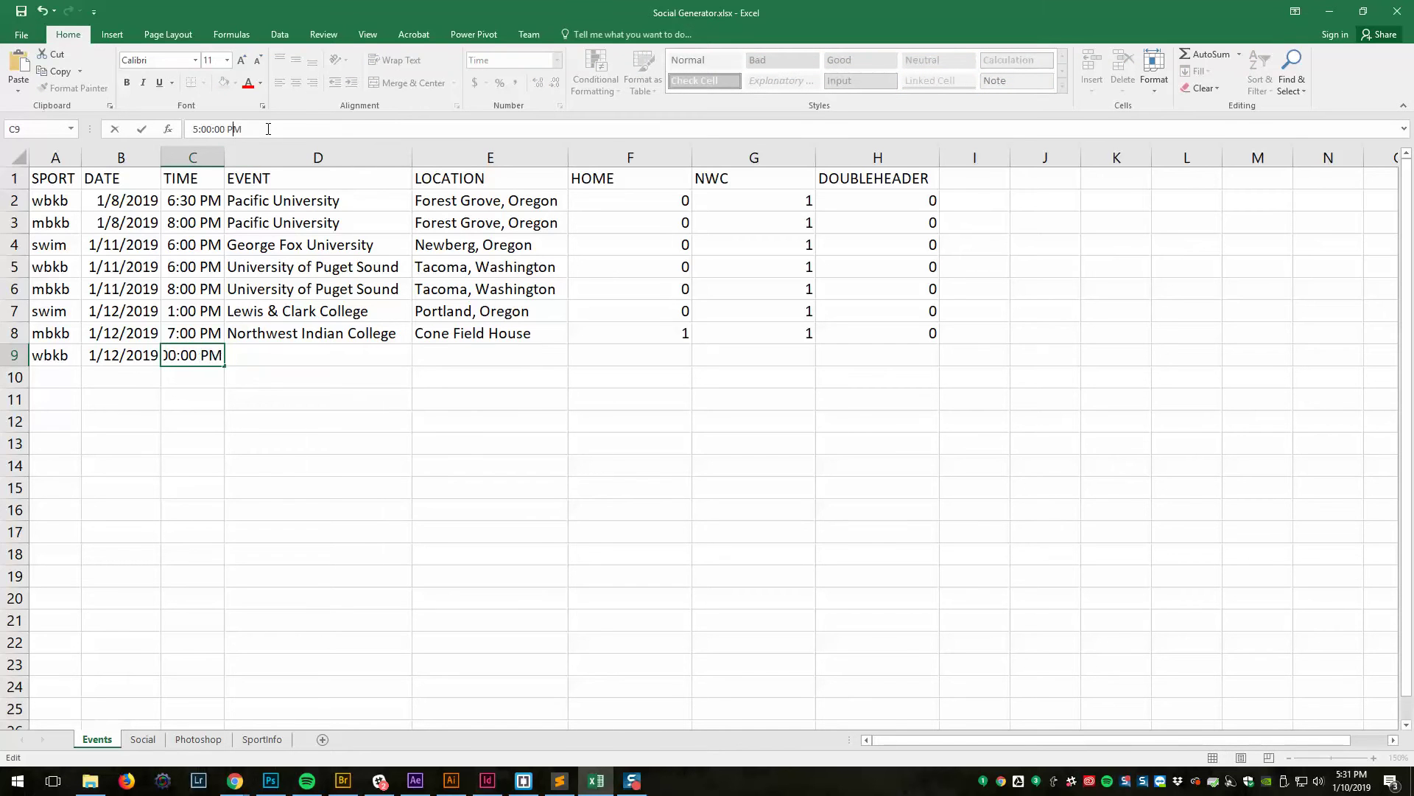
key(Return)
Fill row 9 with Evergreen State, Cone Field House, HOME 1, NWC 0, DOUBLEHEADER 0.
click(277, 352)
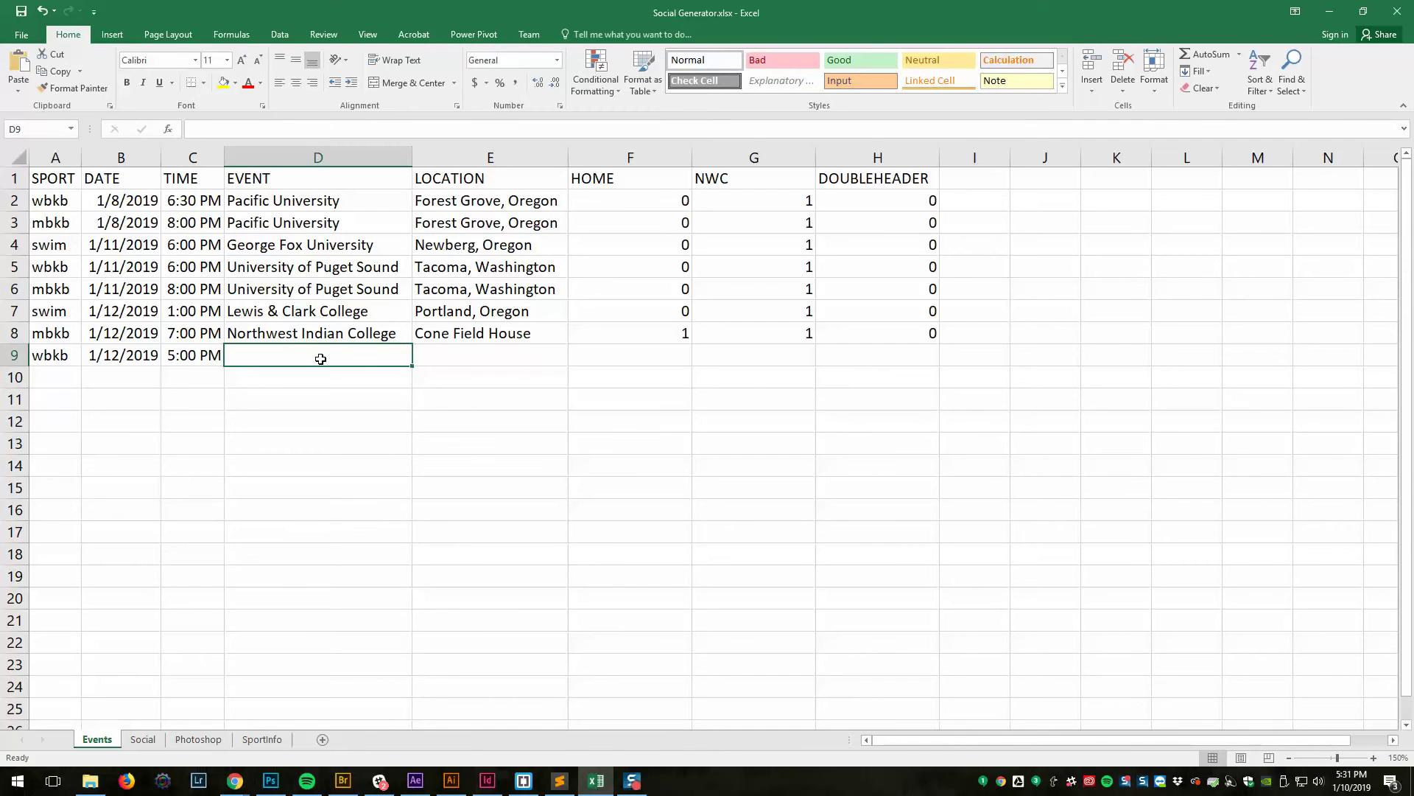
text(Everg)
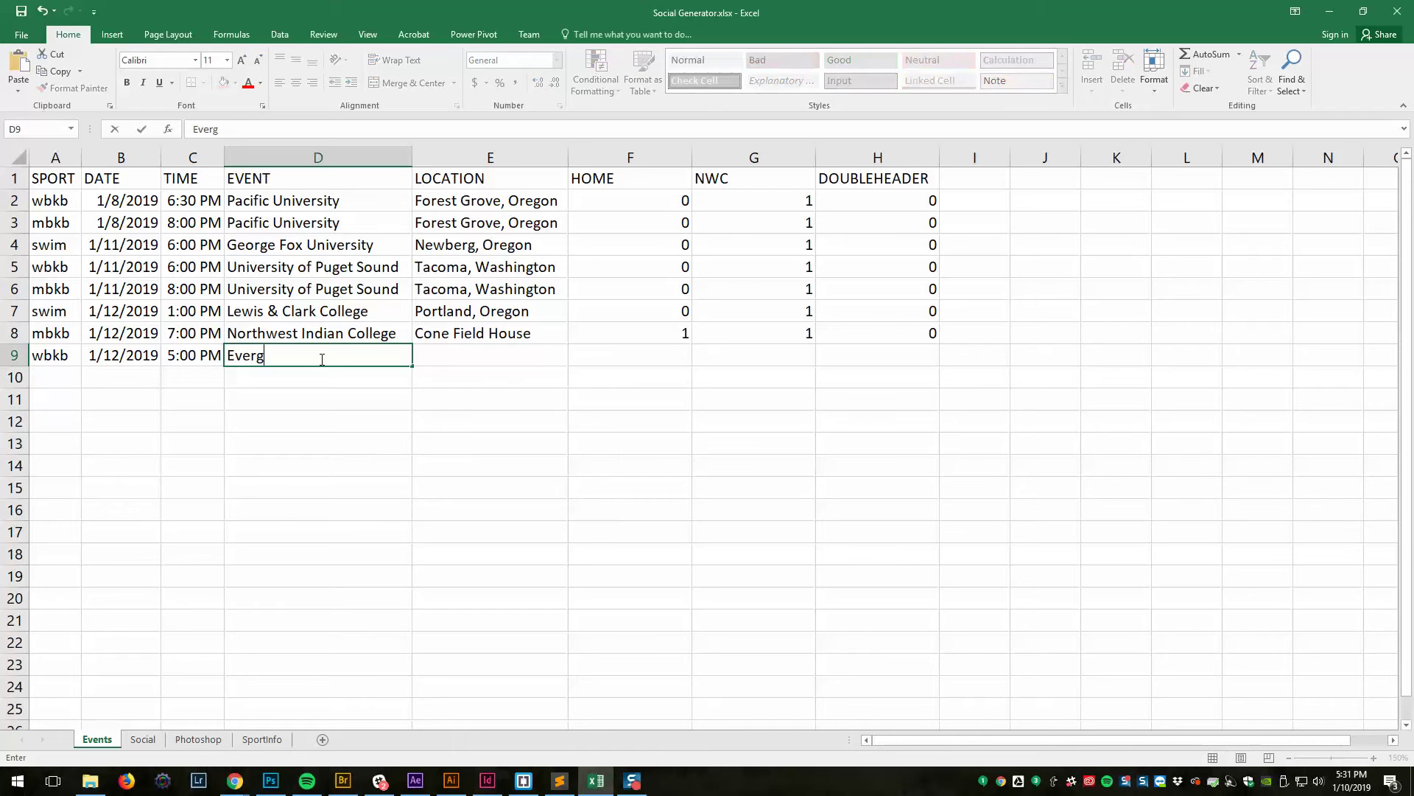
text(reen State)
key(Tab)
text(C)
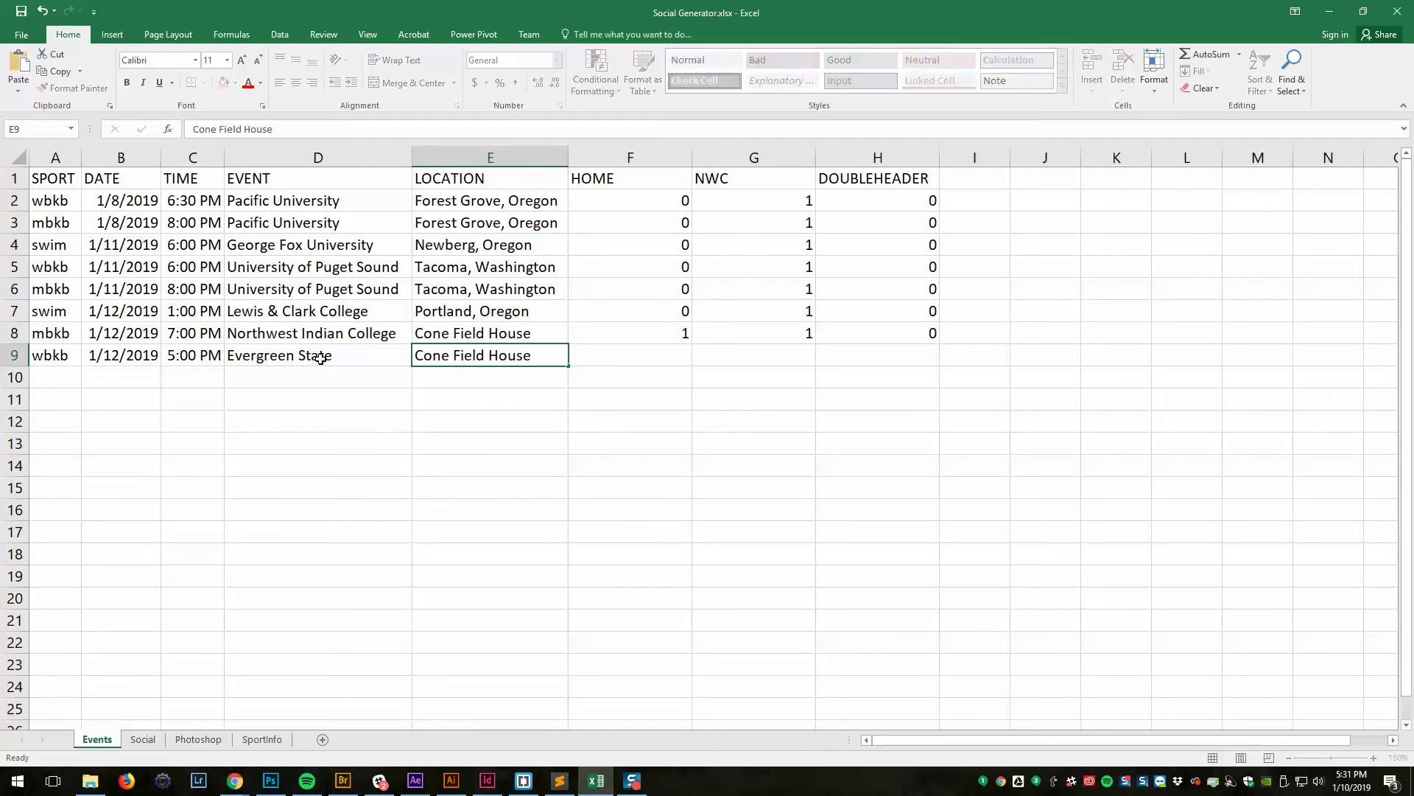
key(Tab)
text(1)
key(Tab)
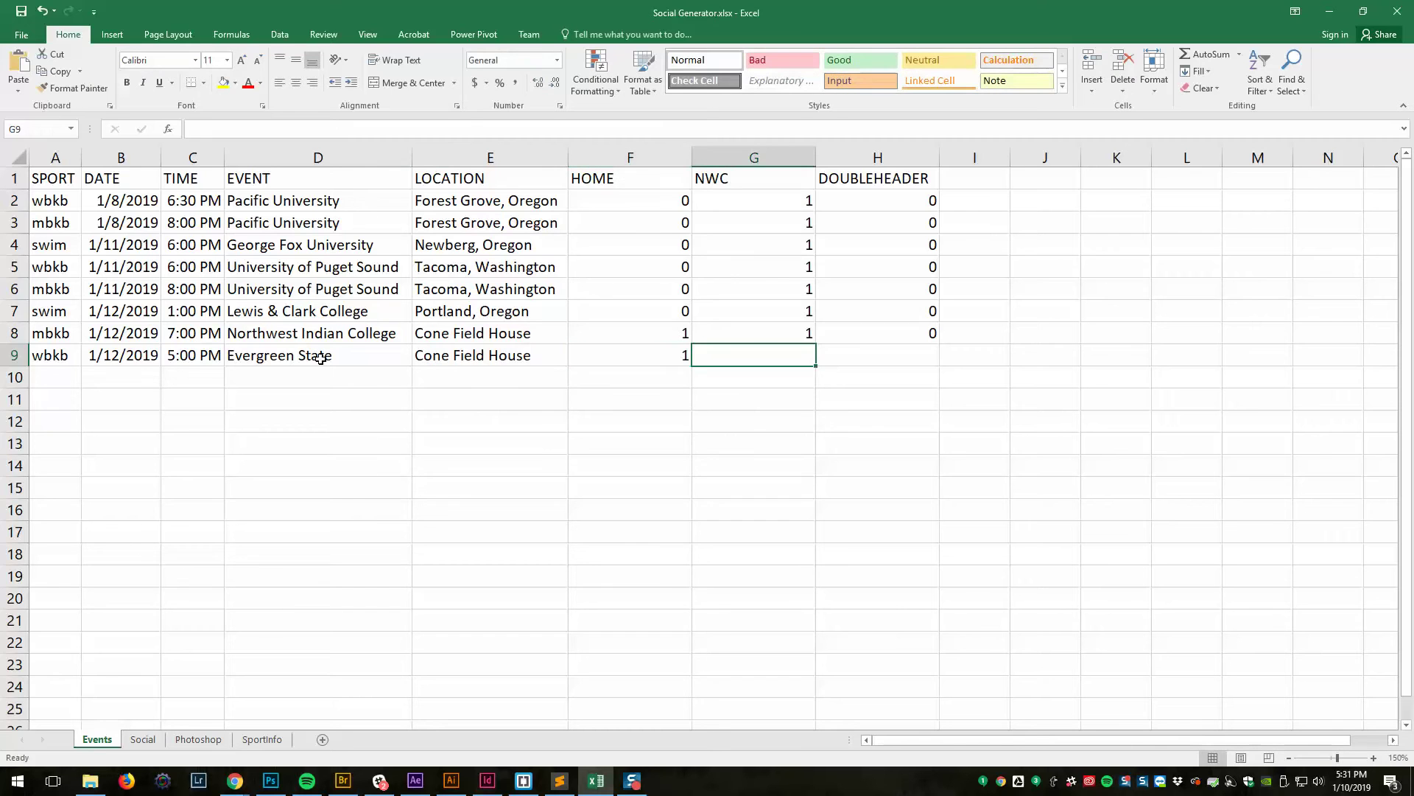
text(0)
key(Tab)
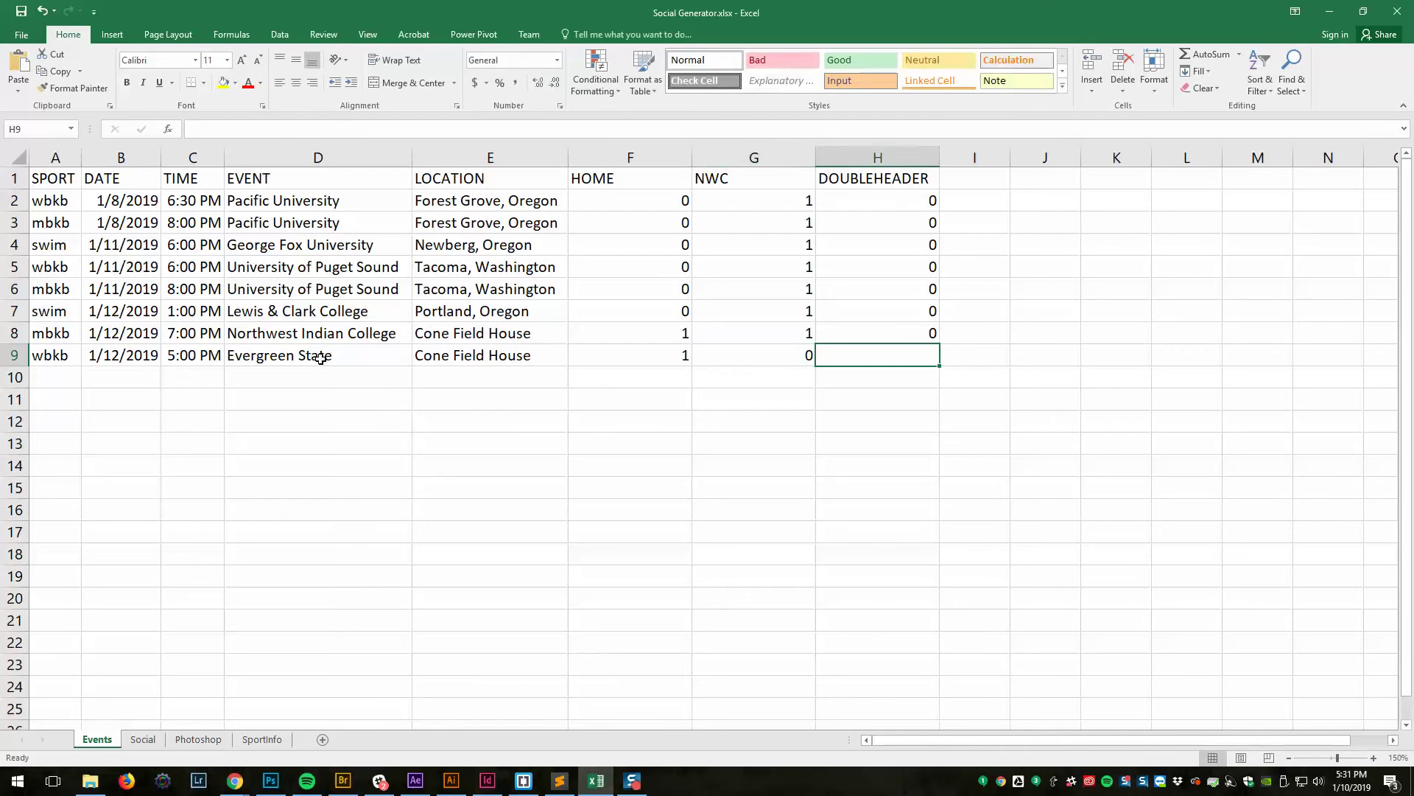
text(0)
key(Return)
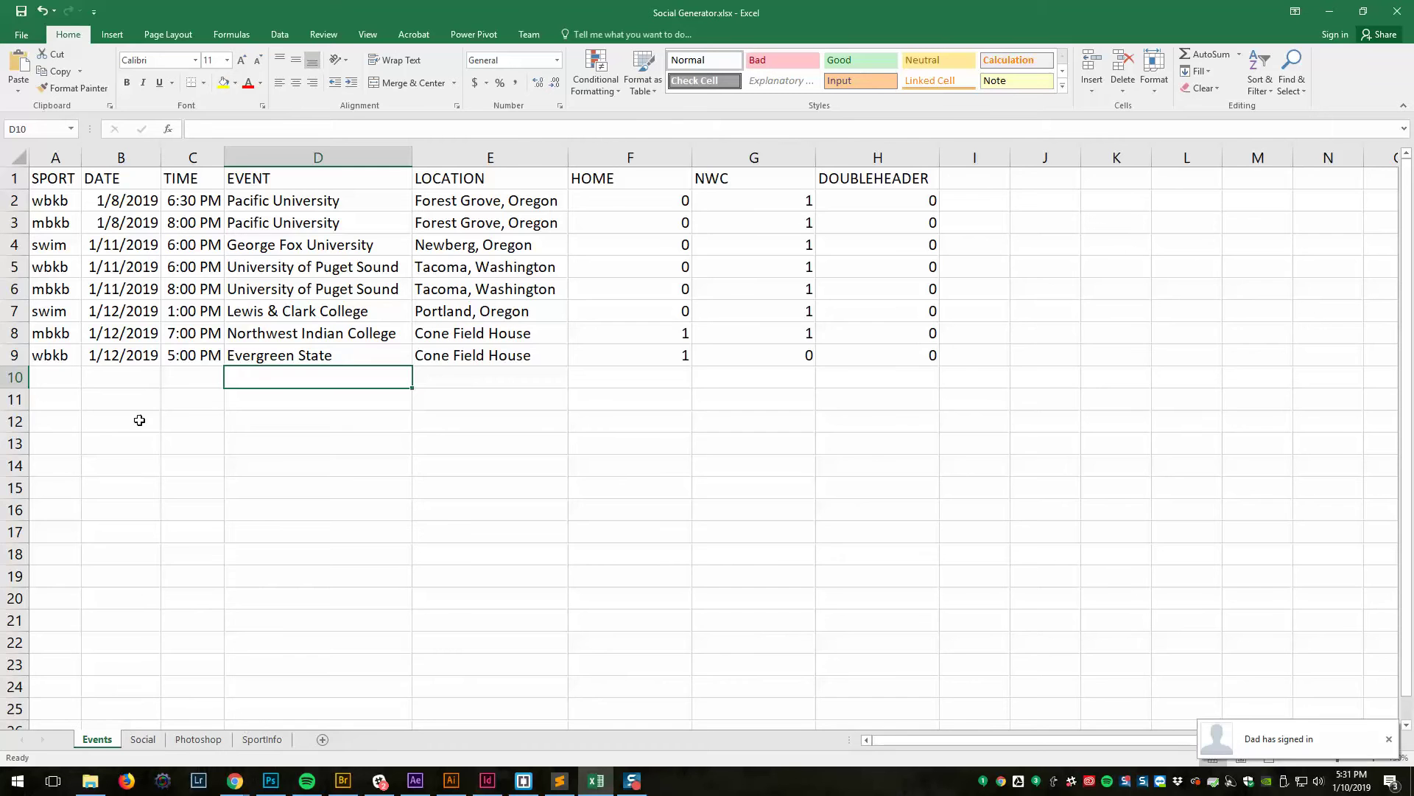
On the Social sheet, fill the A7:B7 post formulas down into row 8.
click(151, 747)
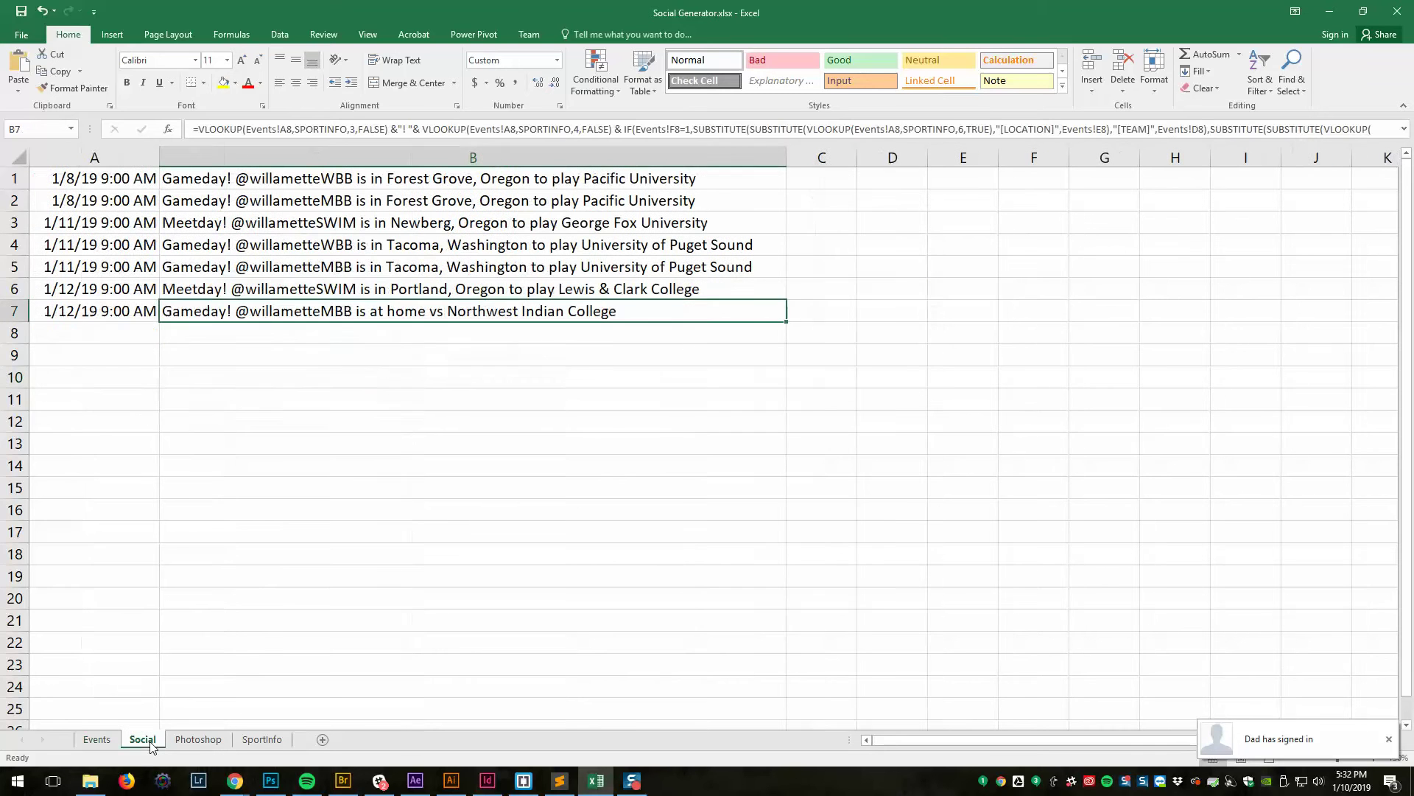
drag(44, 311, 661, 313)
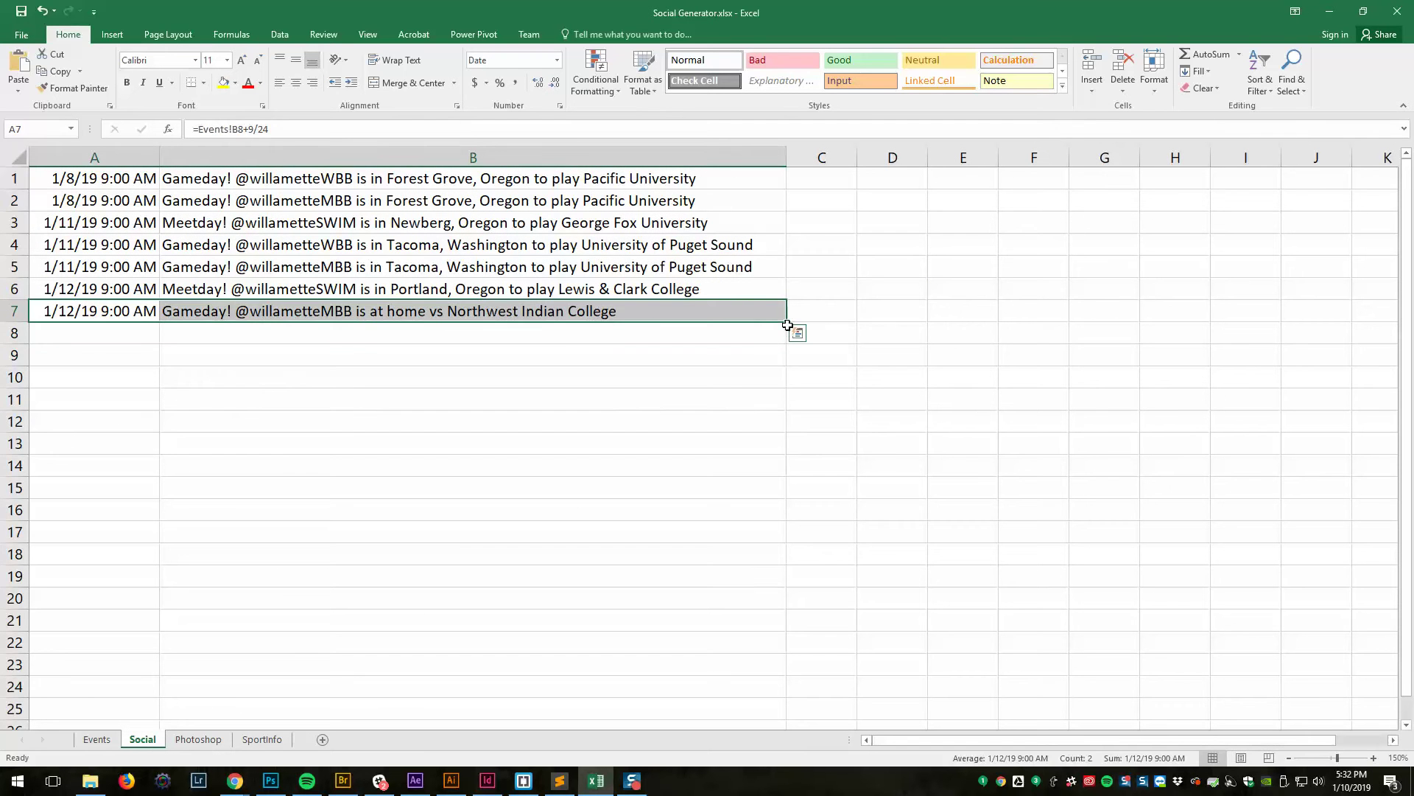
drag(788, 326, 782, 346)
click(465, 442)
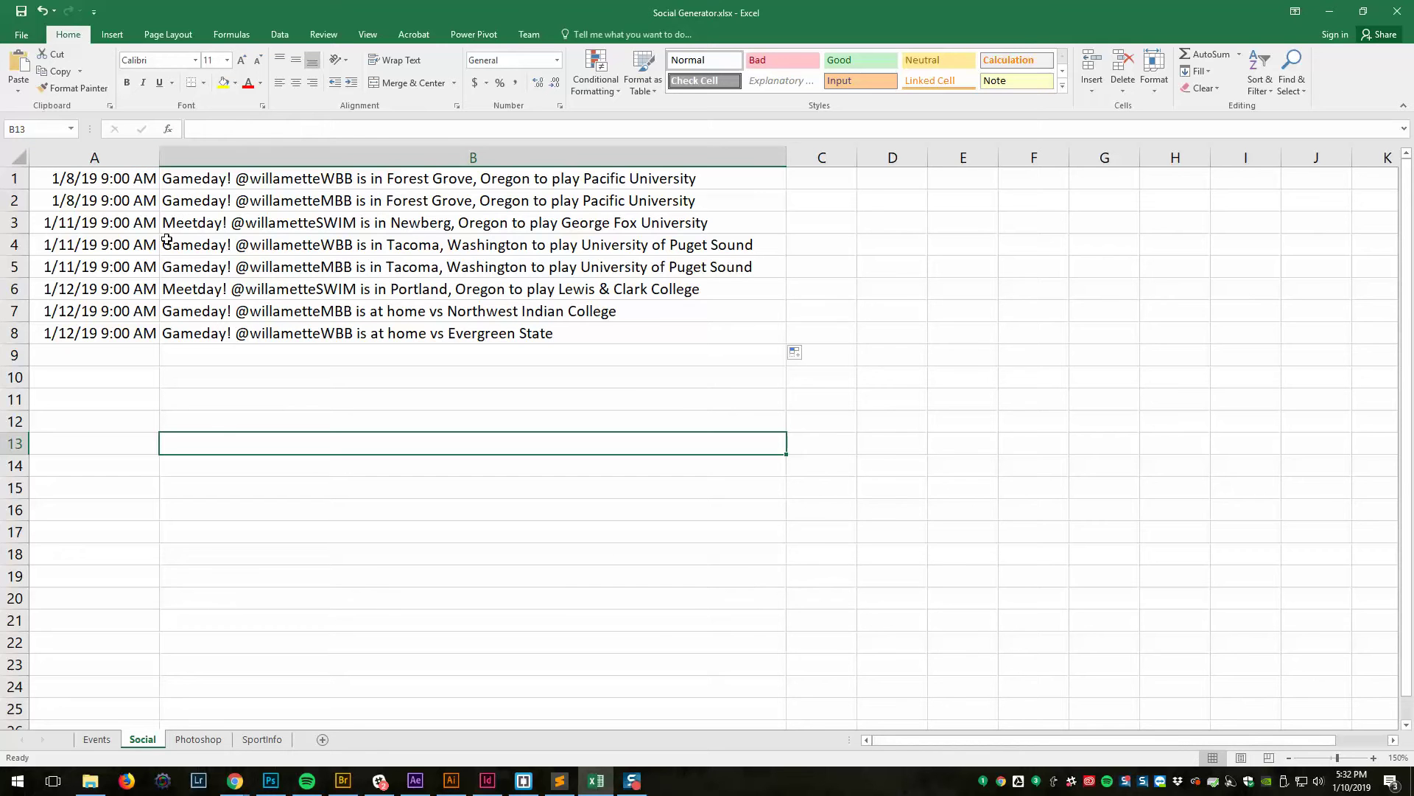
Inspect the B1 post formula and the SportInfo sheet's handles and message templates.
click(201, 181)
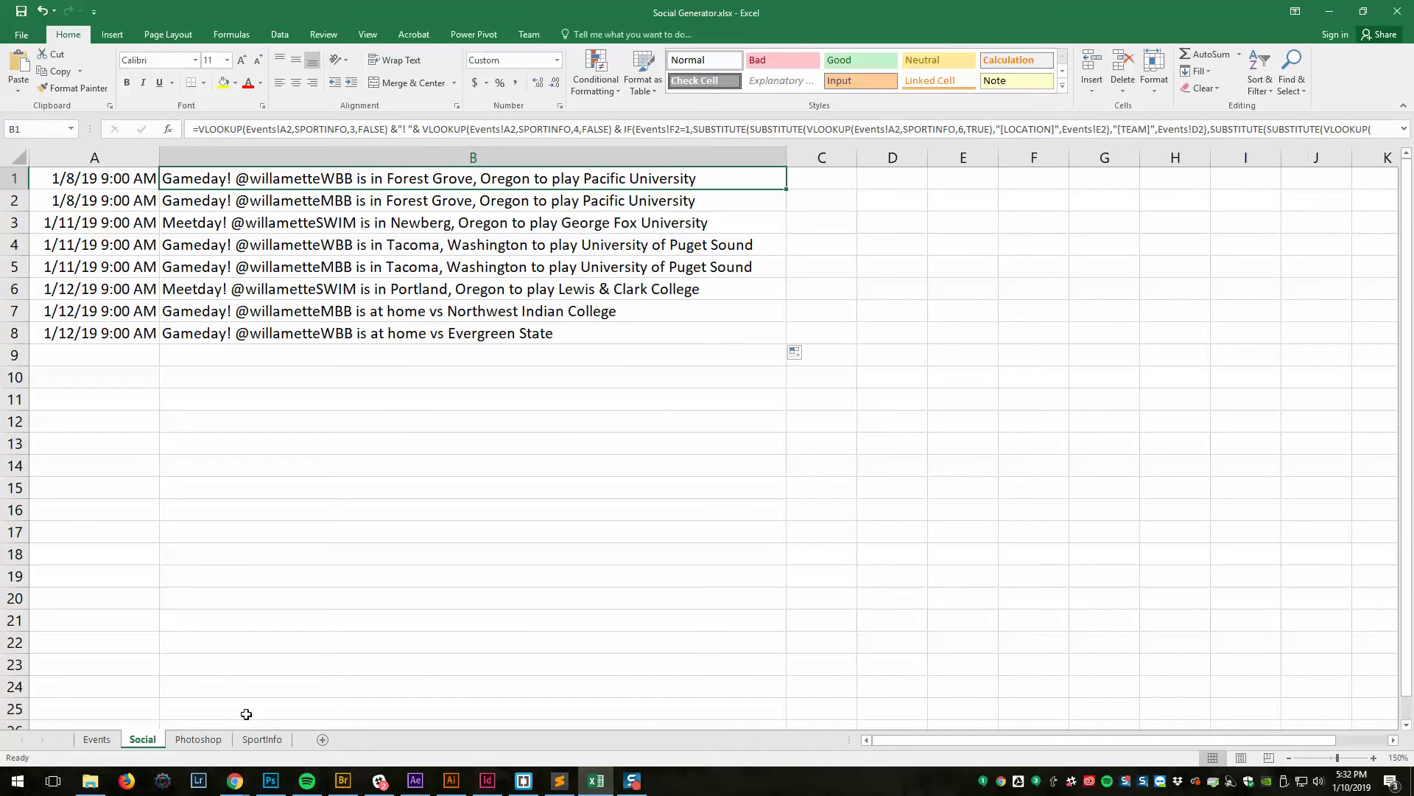
click(251, 740)
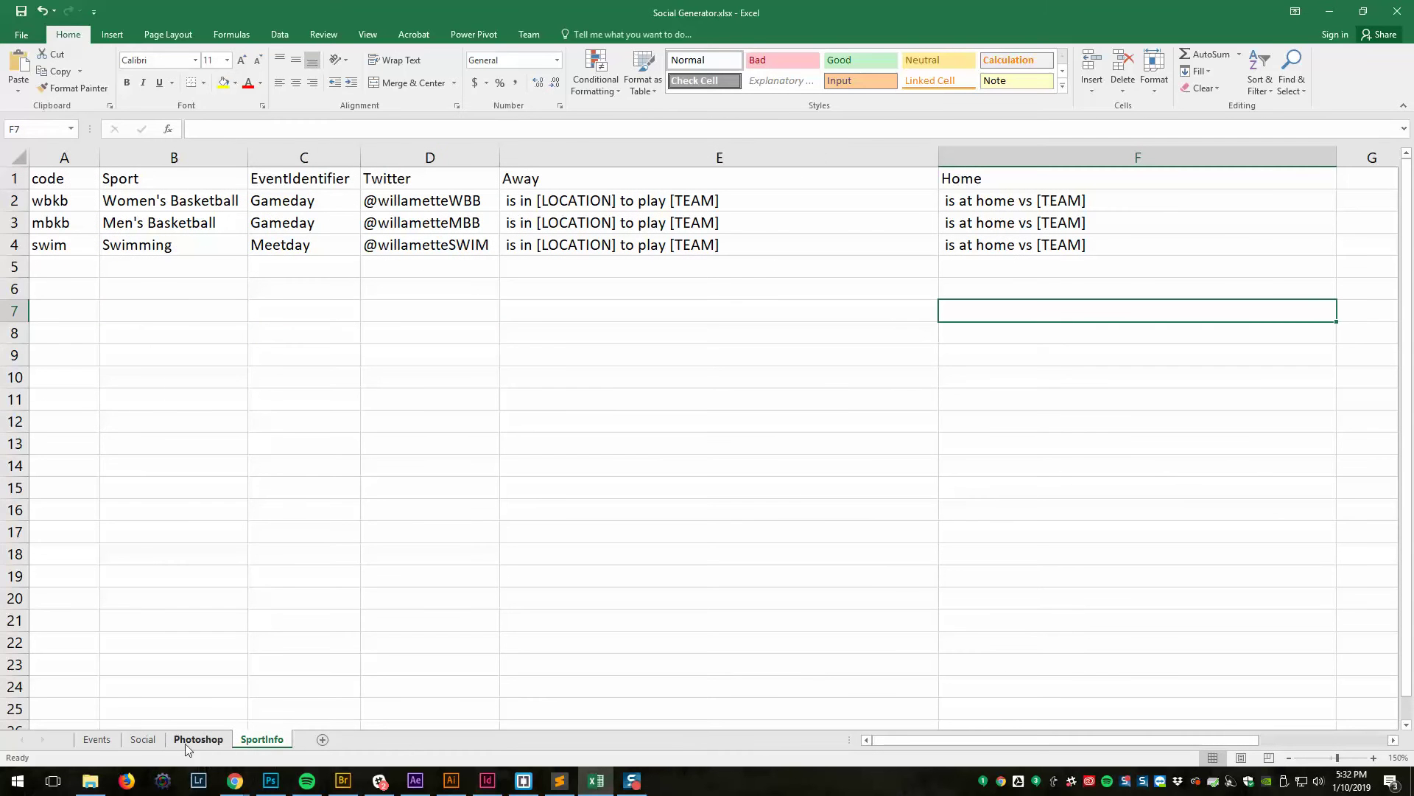
click(143, 739)
click(228, 510)
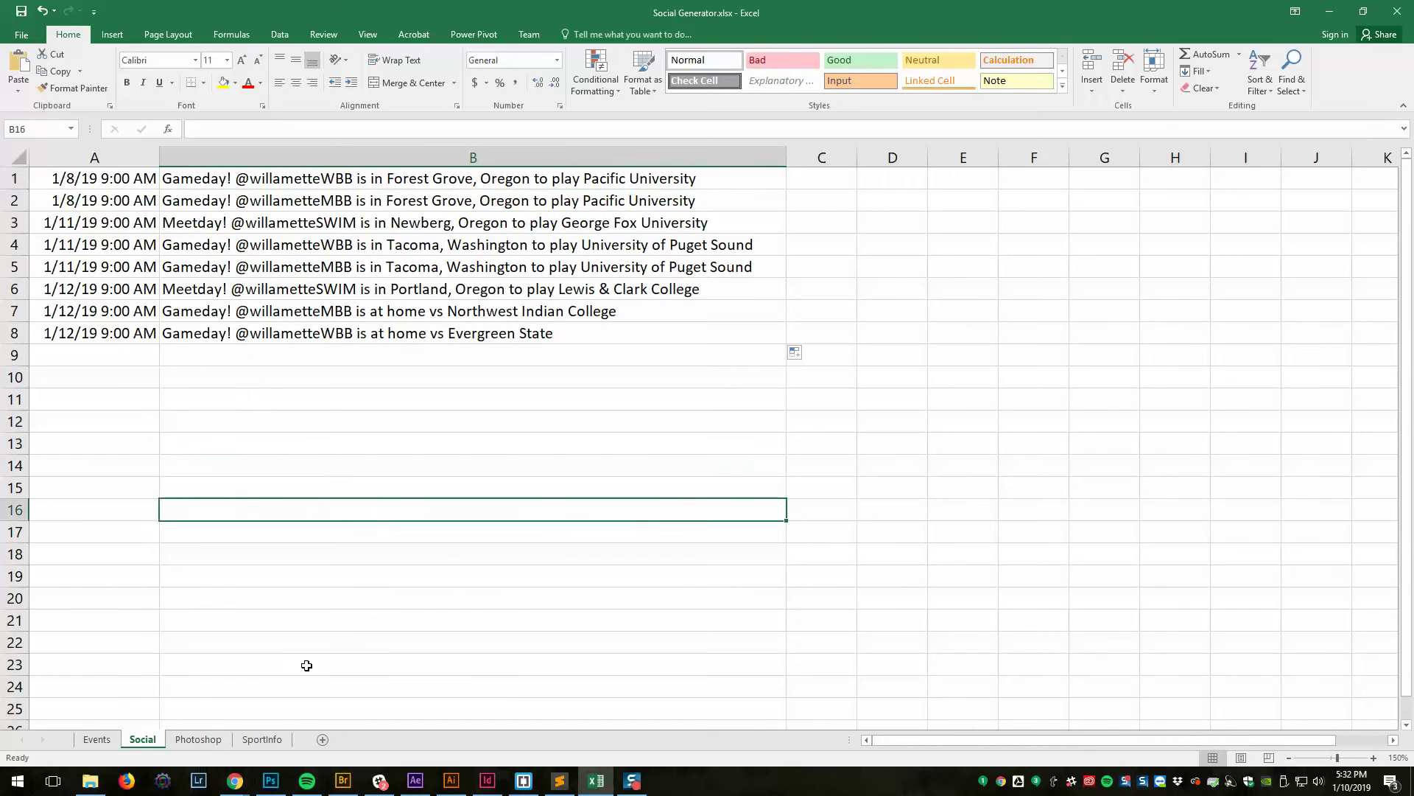
click(261, 739)
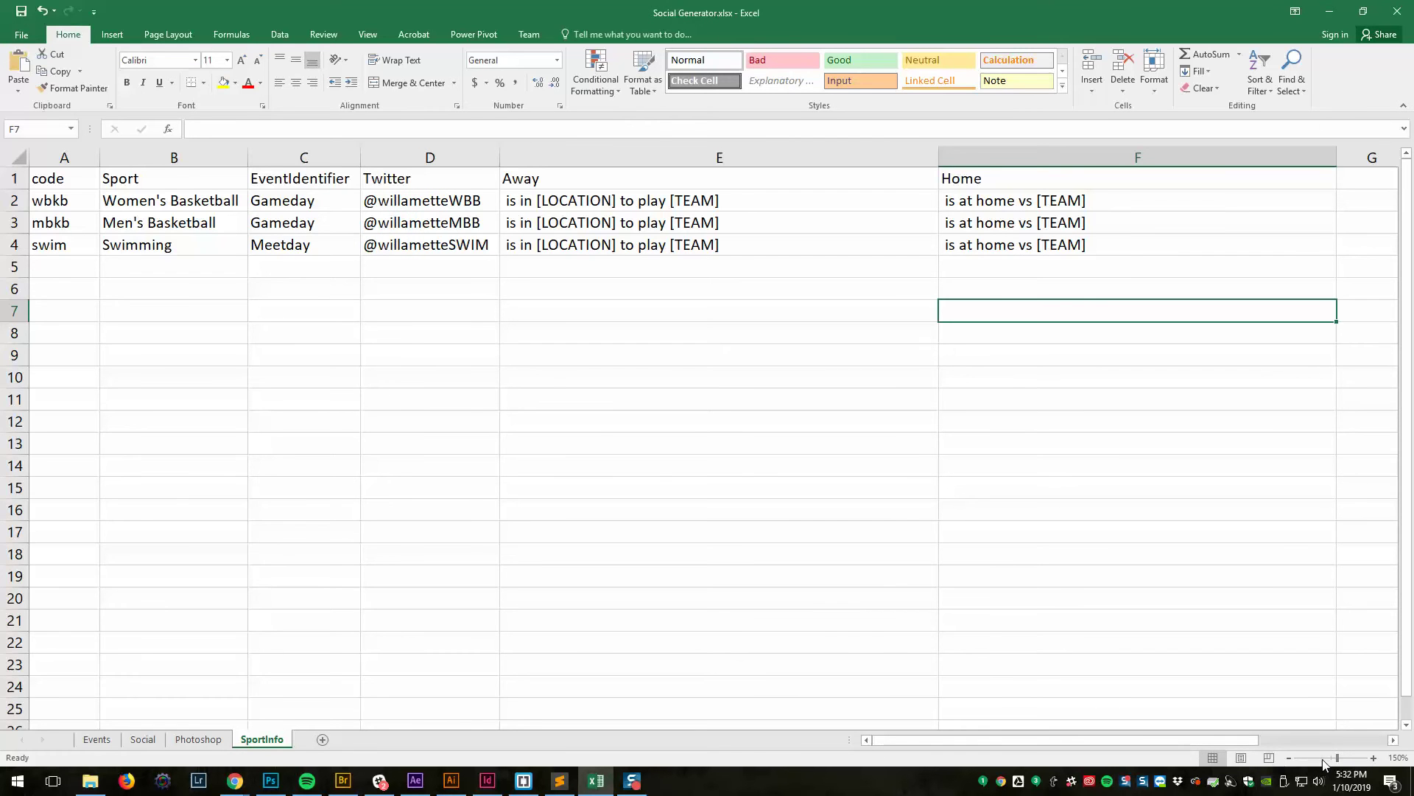
drag(1340, 760, 1332, 758)
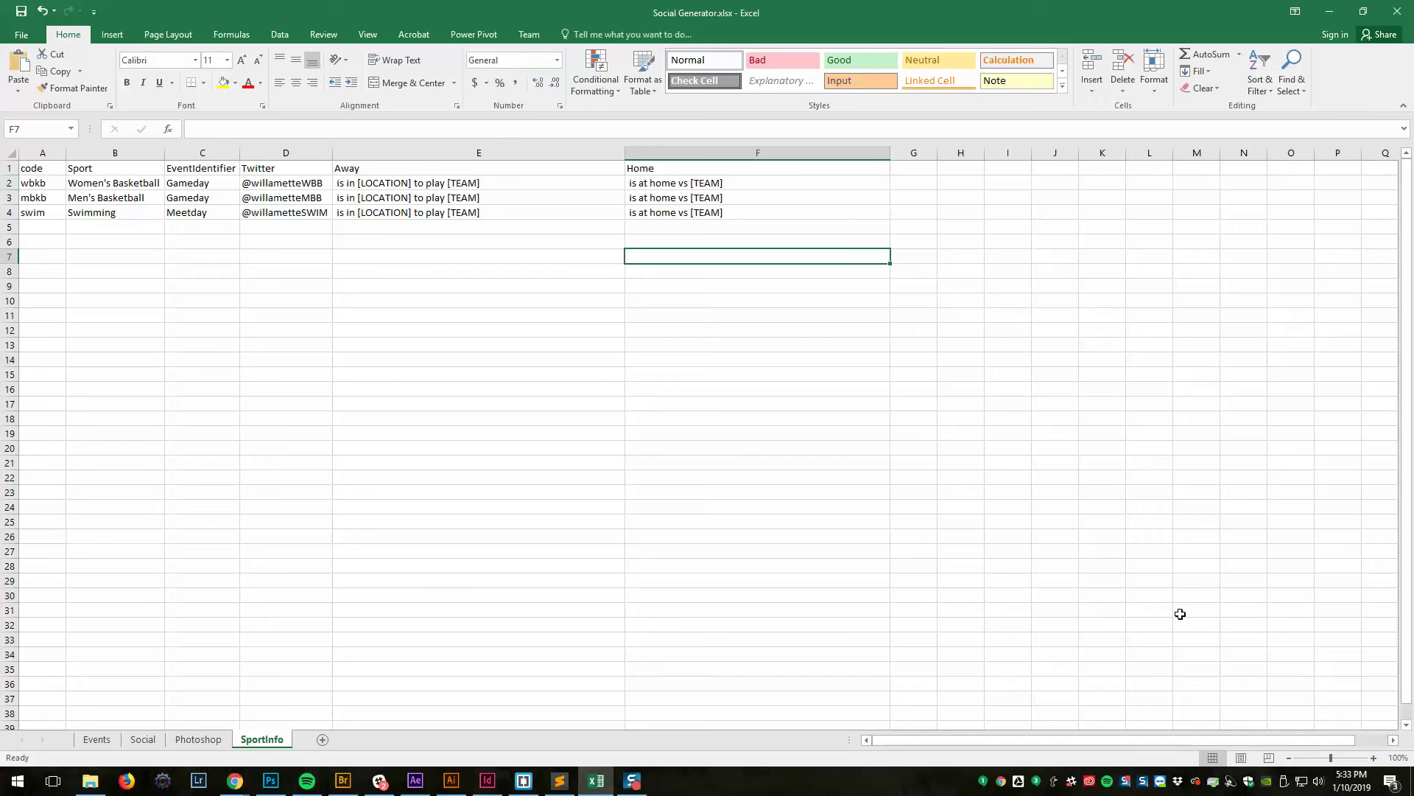
drag(1334, 761, 1336, 759)
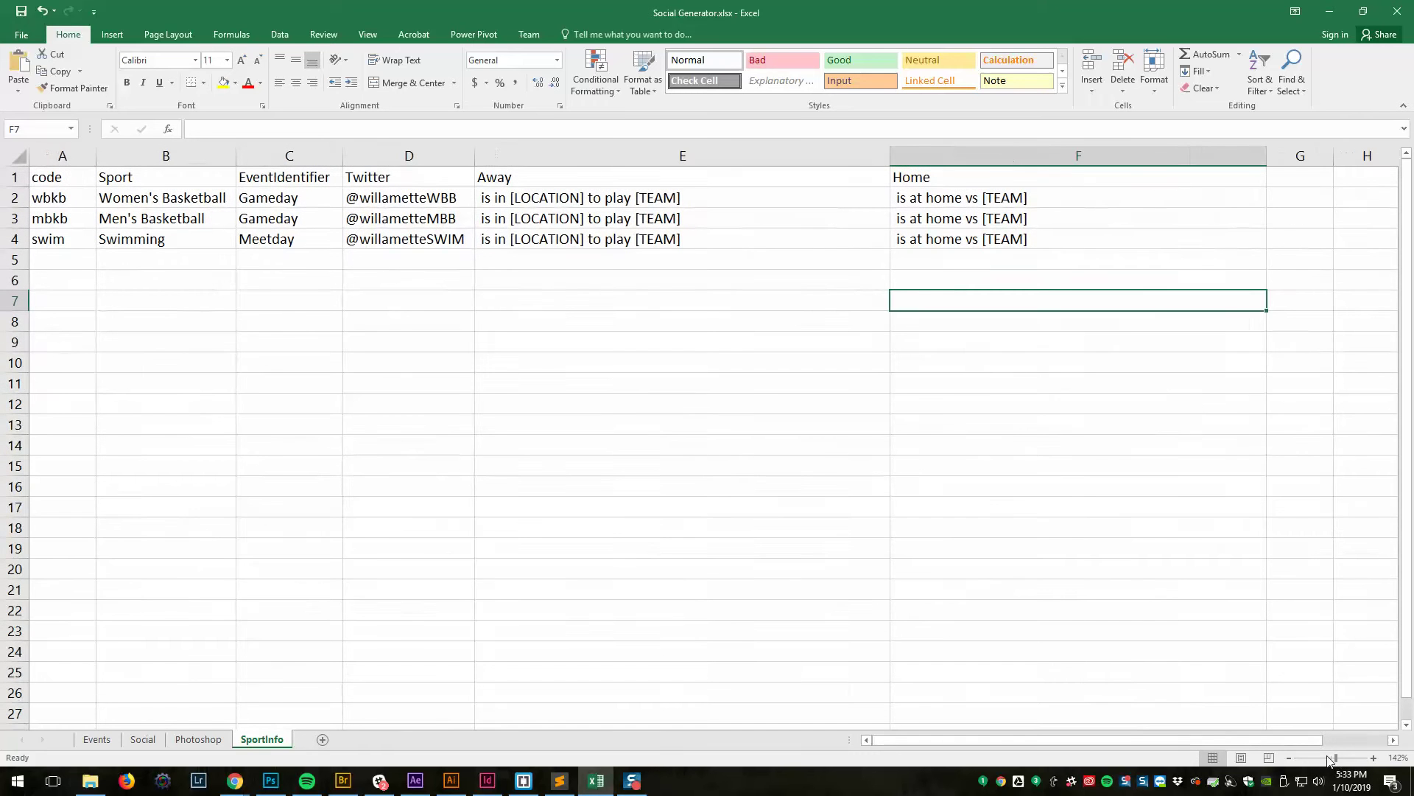
click(57, 199)
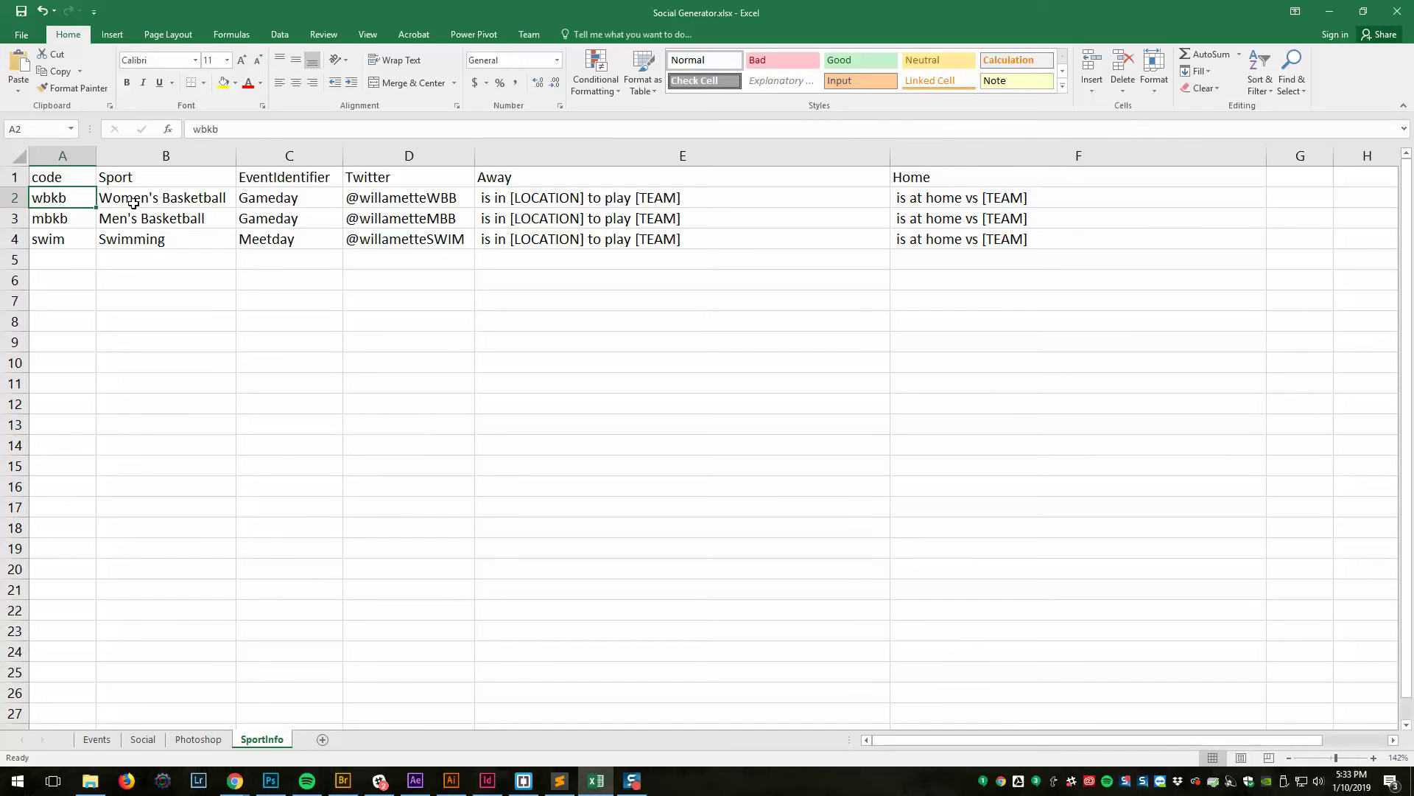
click(294, 197)
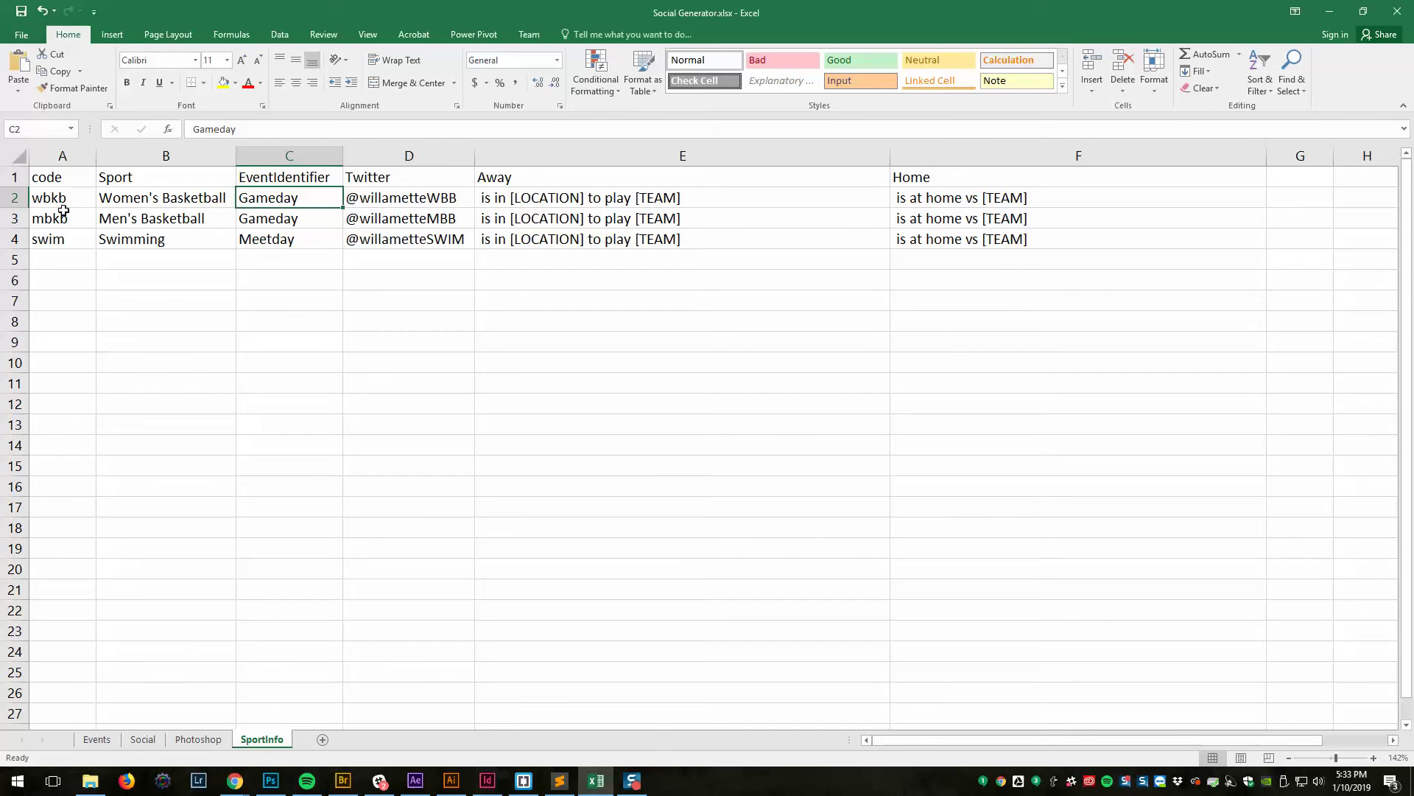
click(387, 201)
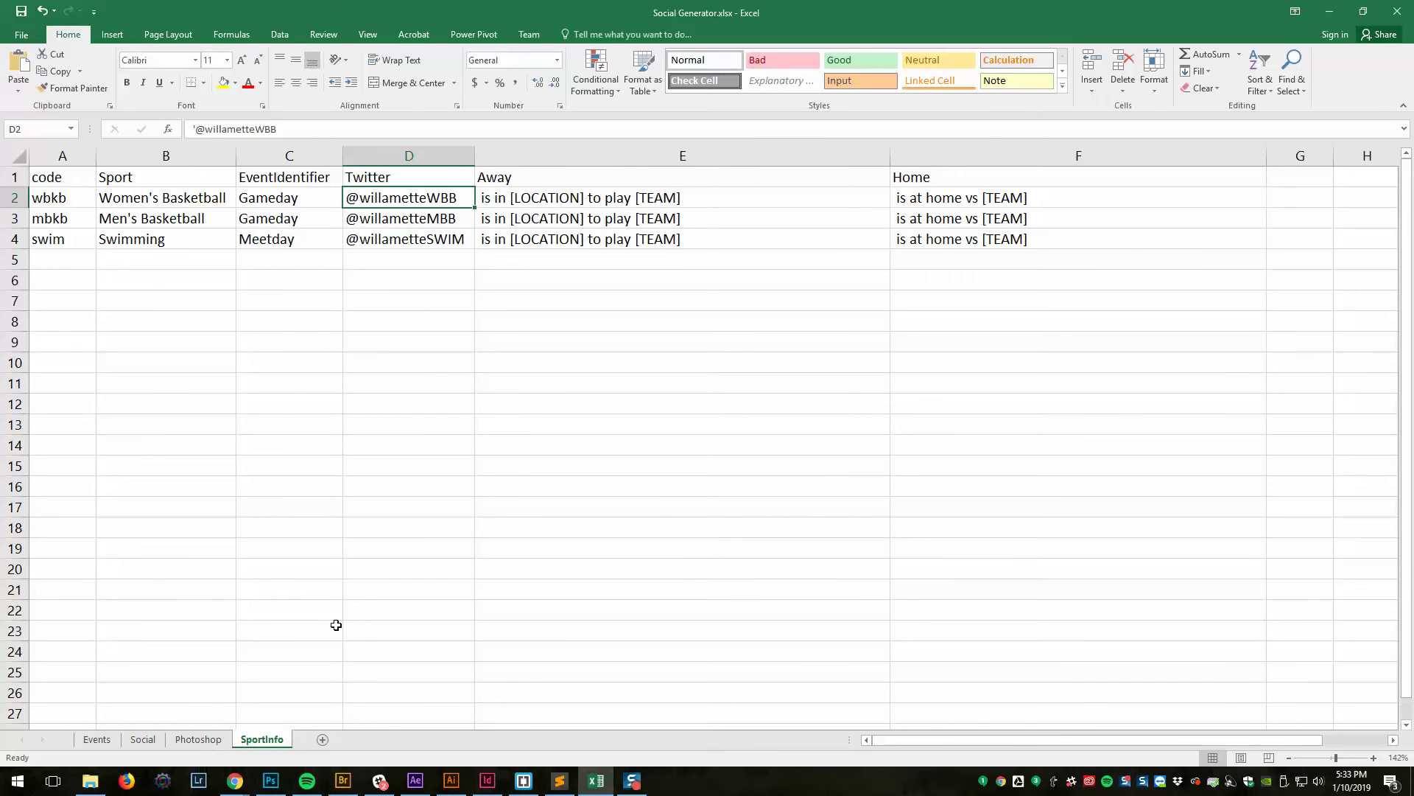
click(143, 739)
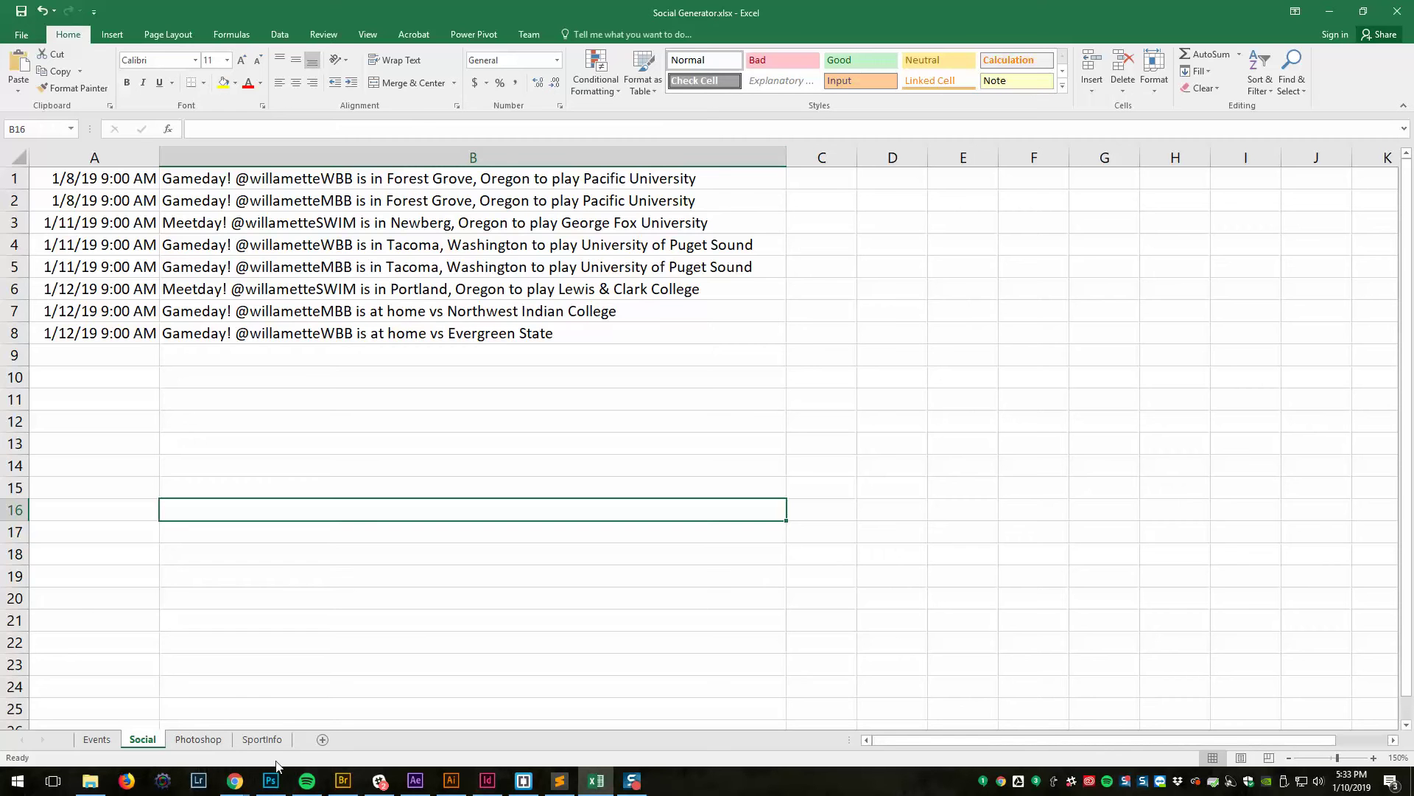
Flip through the Events, Social and SportInfo sheets, ending on the Events game list.
click(96, 739)
click(142, 739)
click(264, 739)
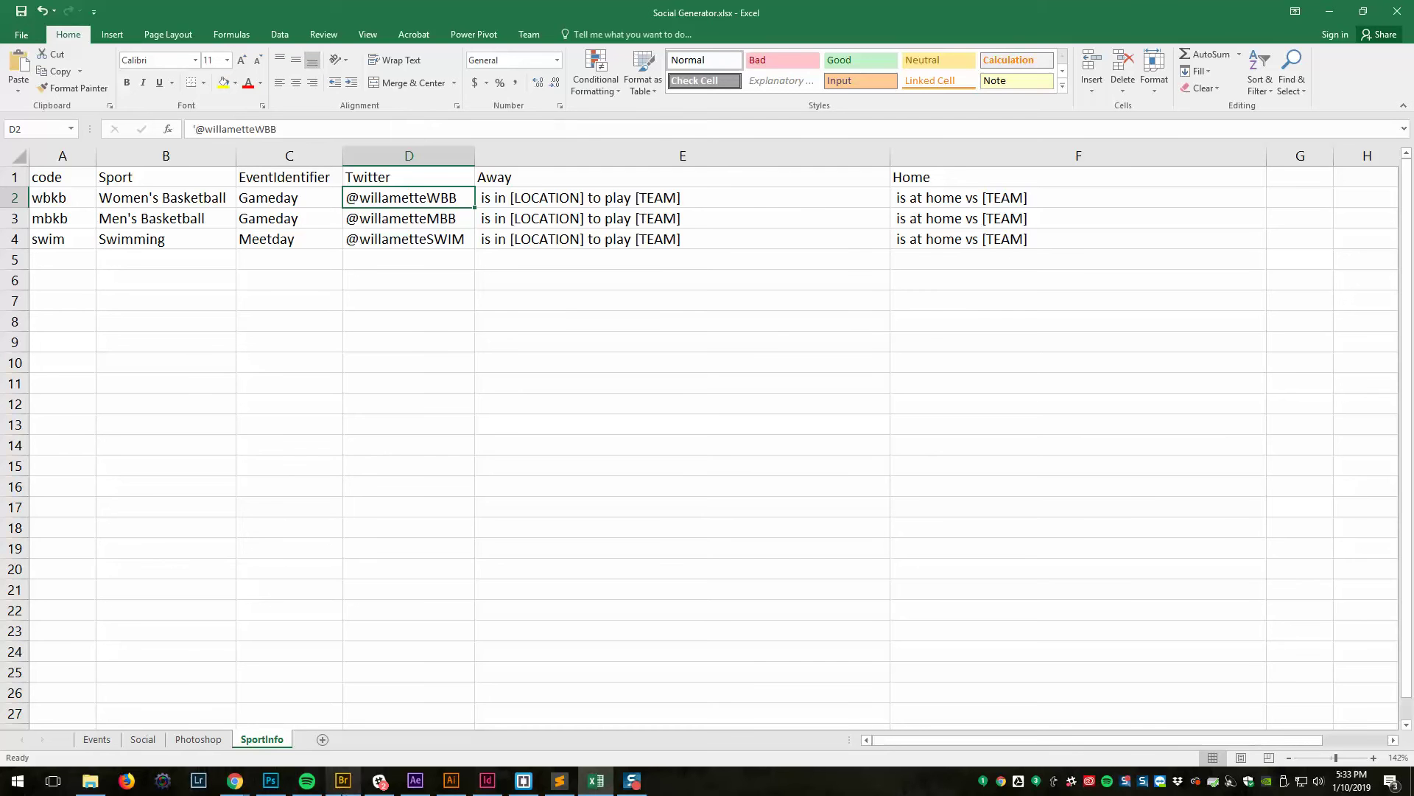
click(98, 740)
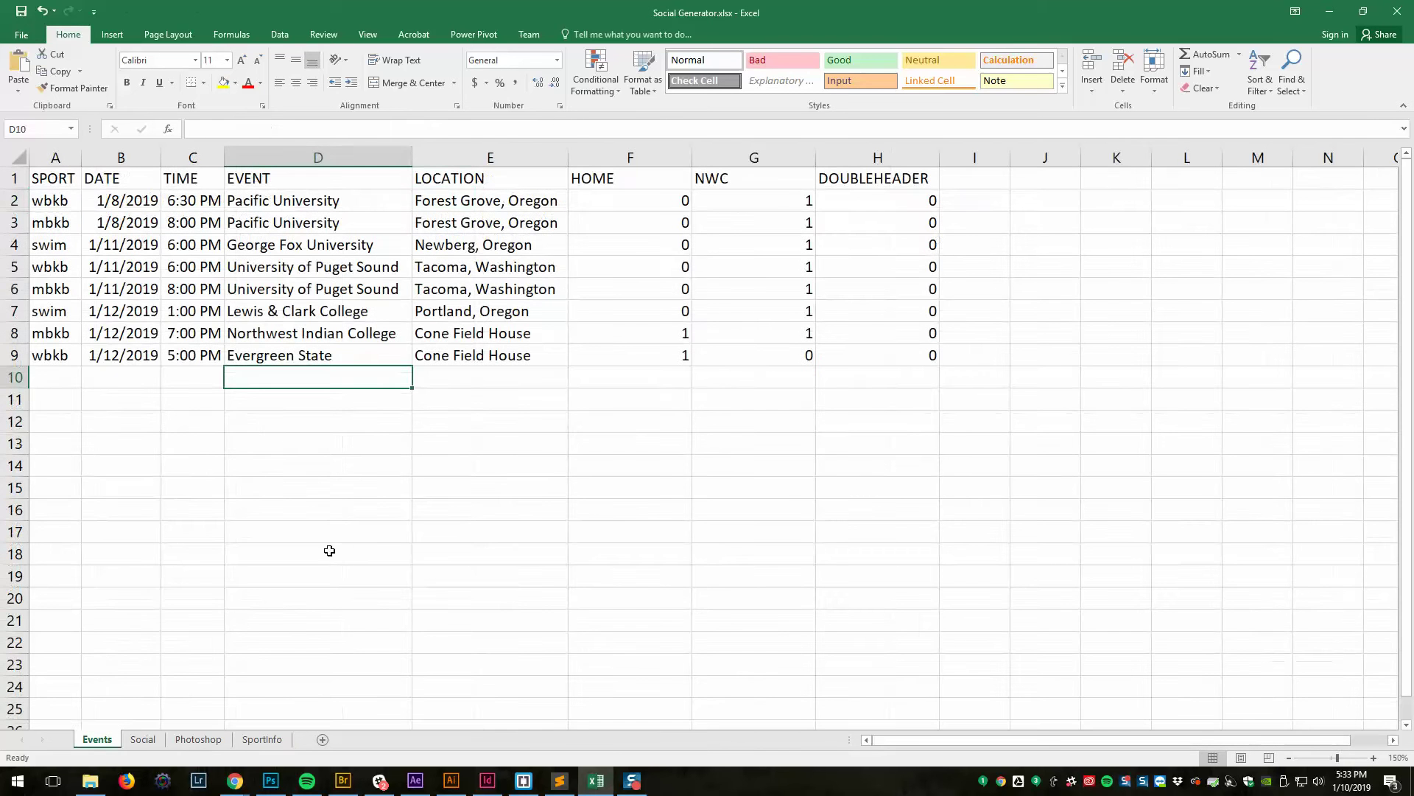
click(263, 740)
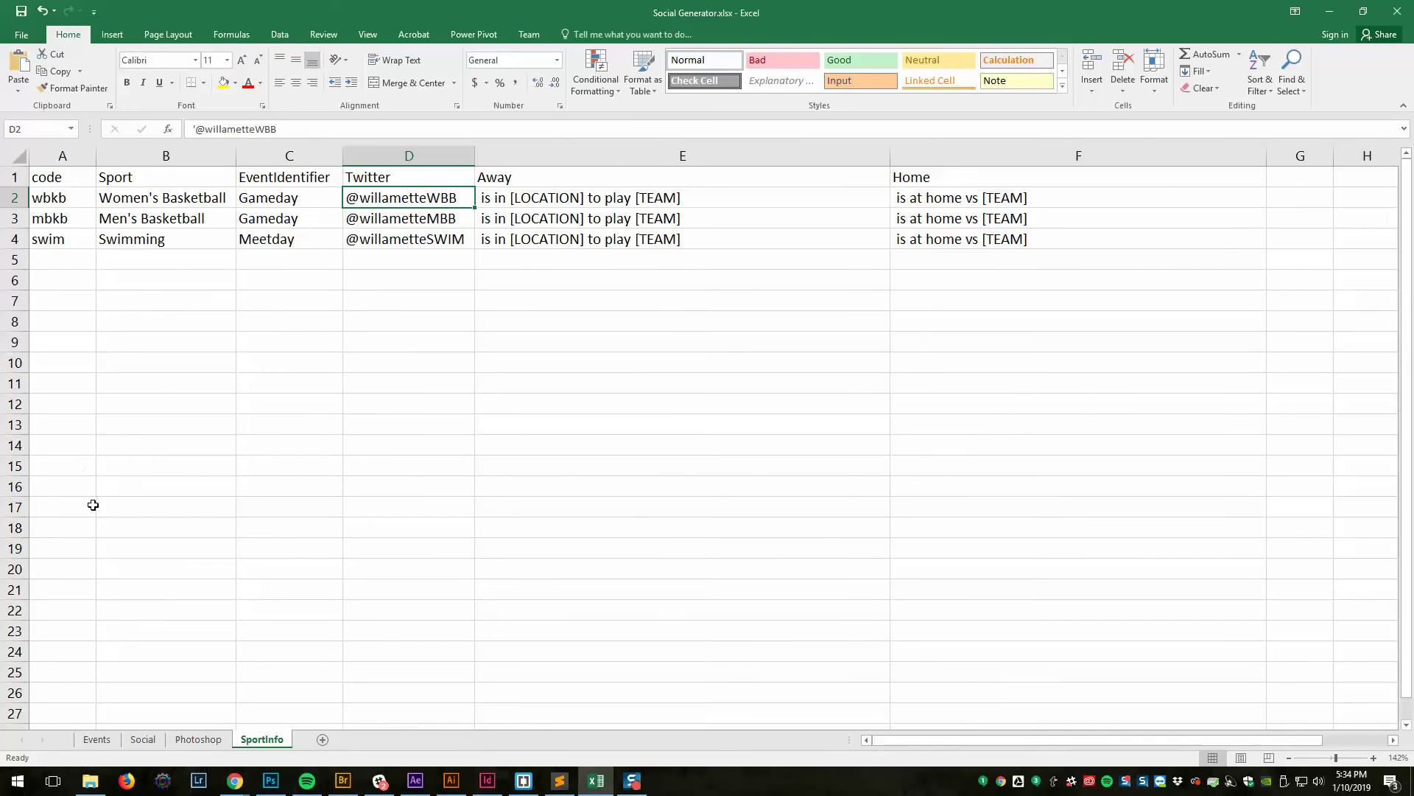
click(96, 738)
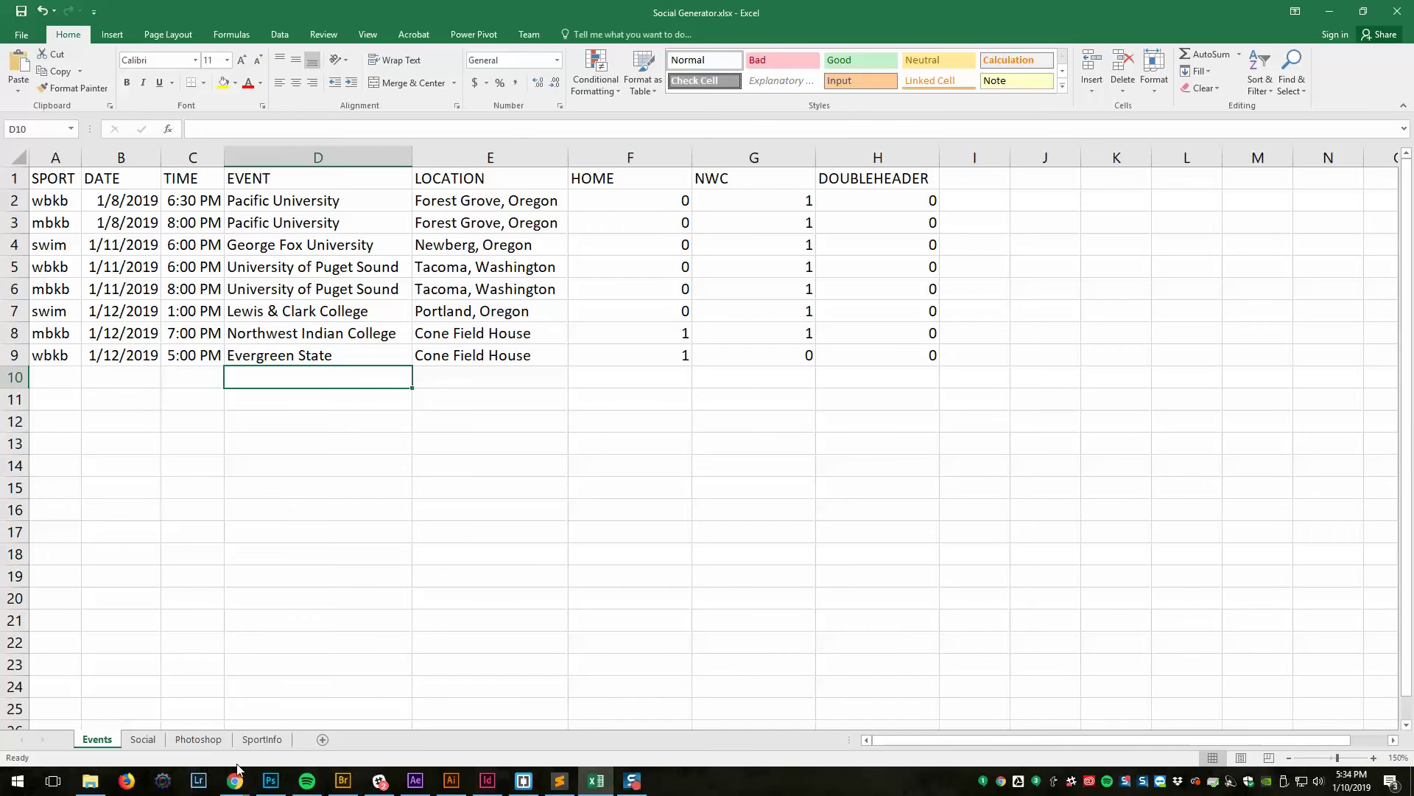
Fill Photoshop sheet row 8 down to create row 9, Sat-wbkb vs Evergreen State.
click(203, 748)
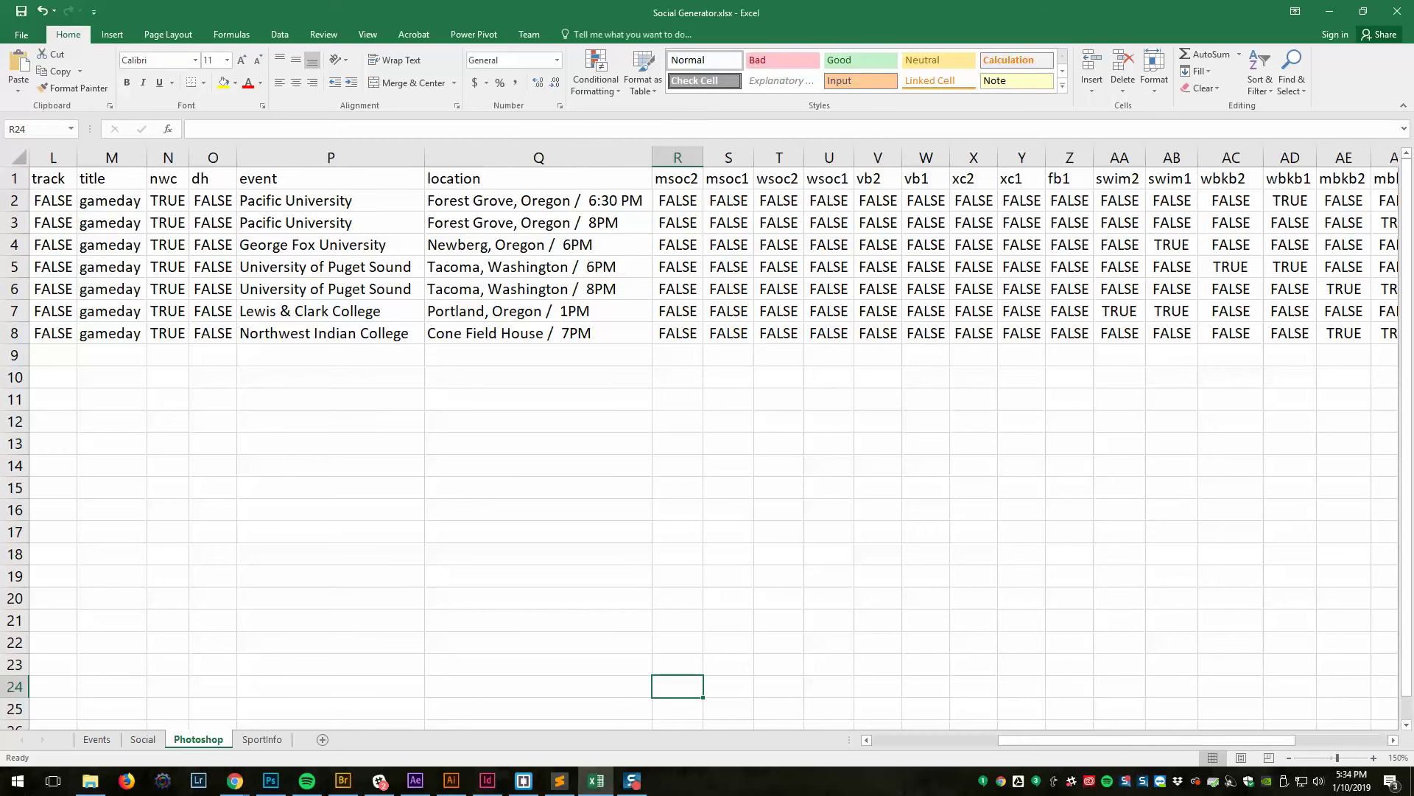
drag(1003, 740, 845, 741)
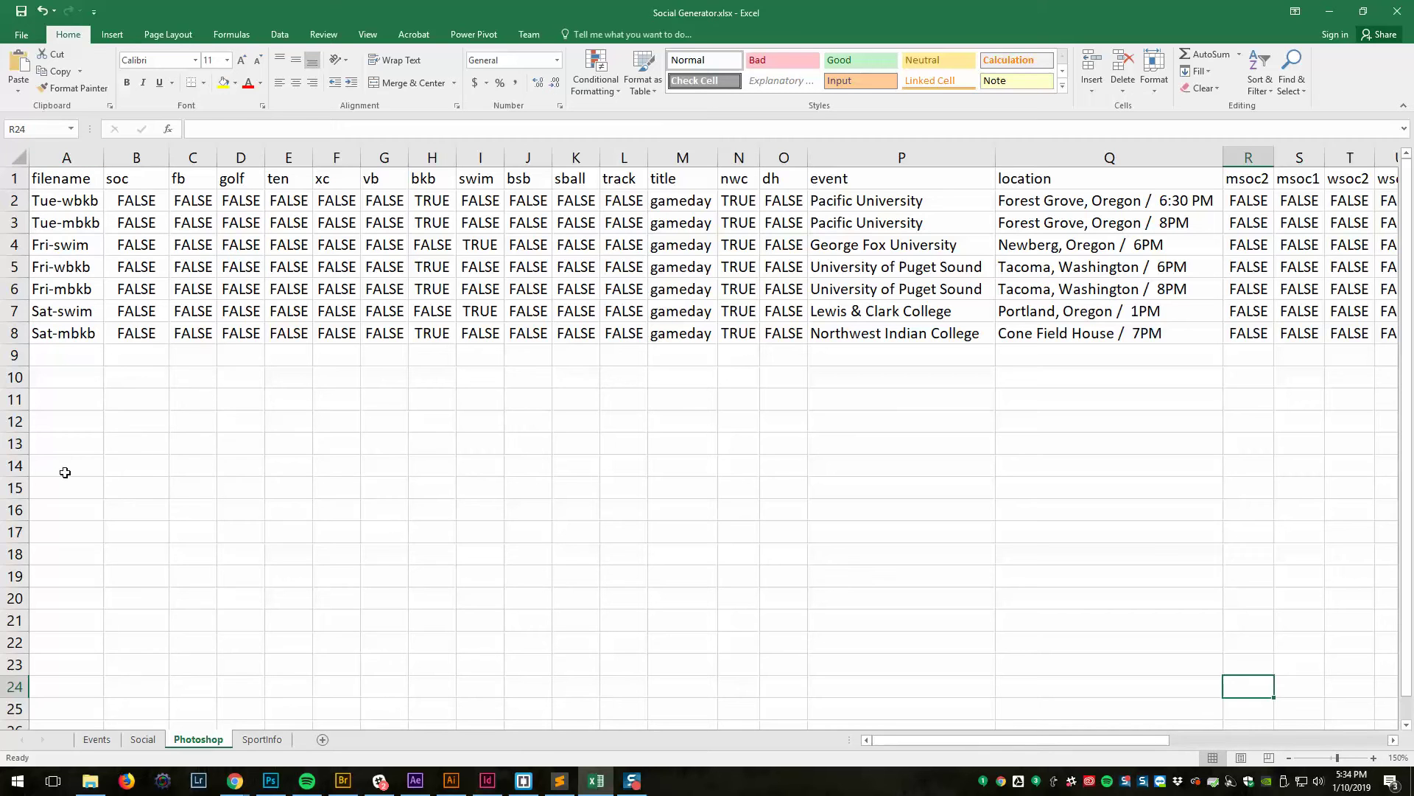
click(15, 333)
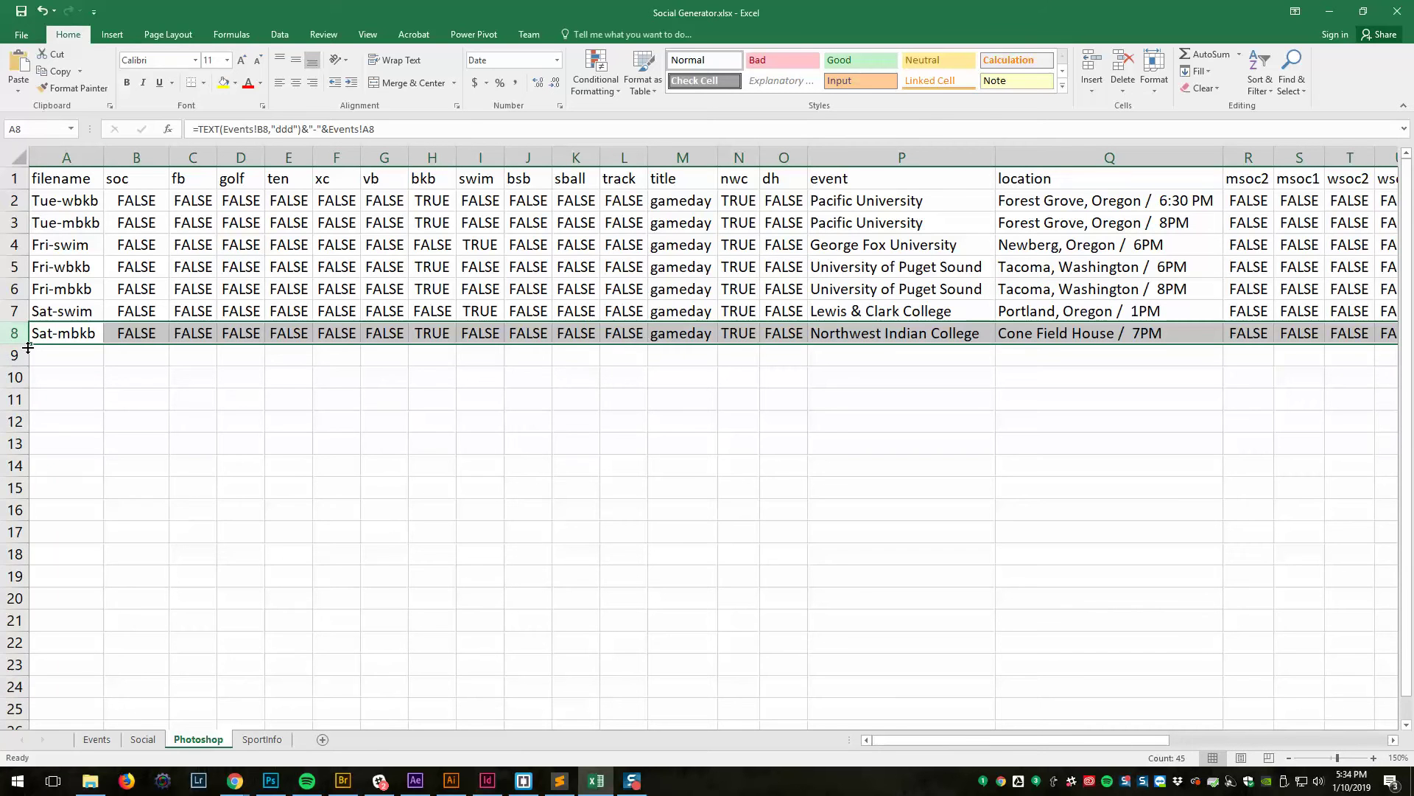
drag(27, 346, 44, 369)
click(872, 360)
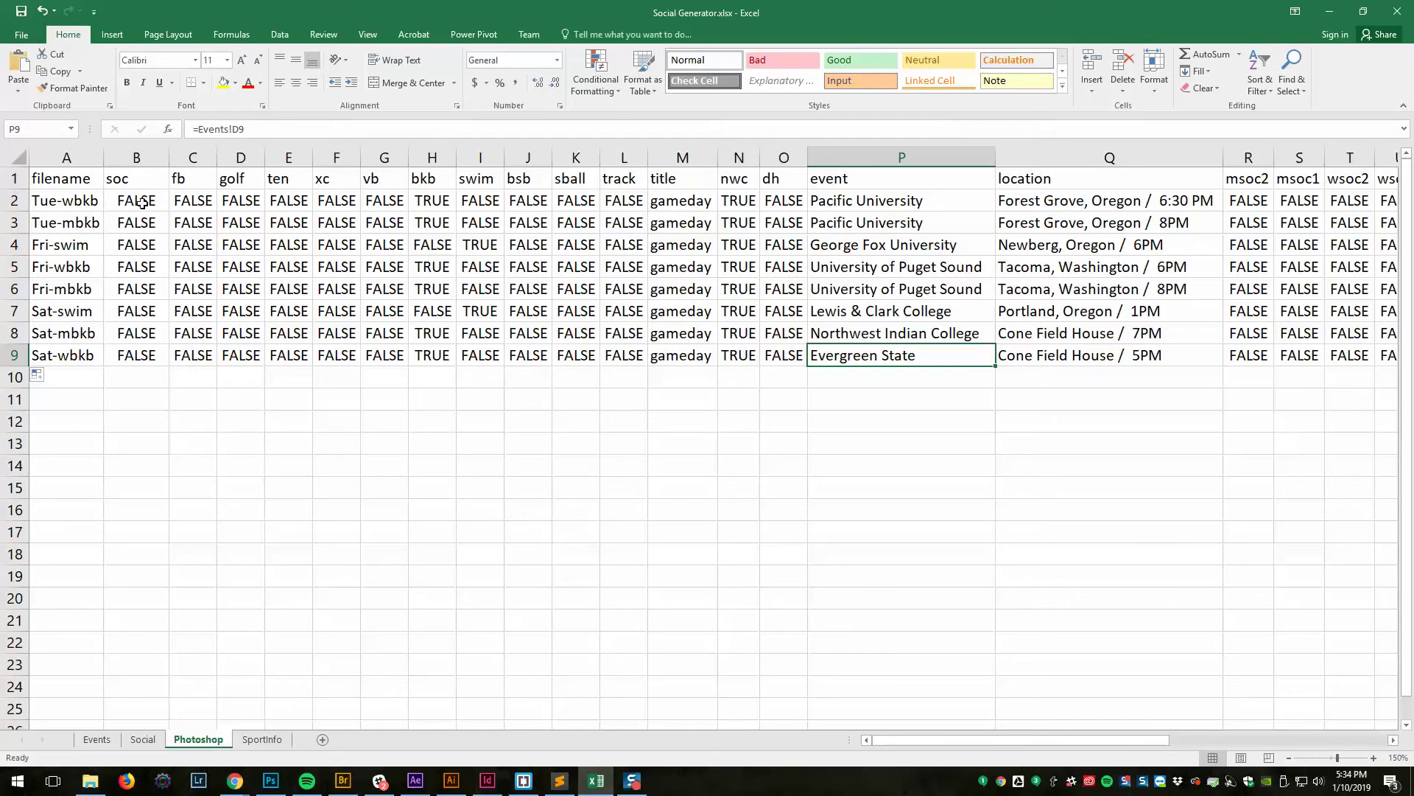
drag(136, 178, 630, 180)
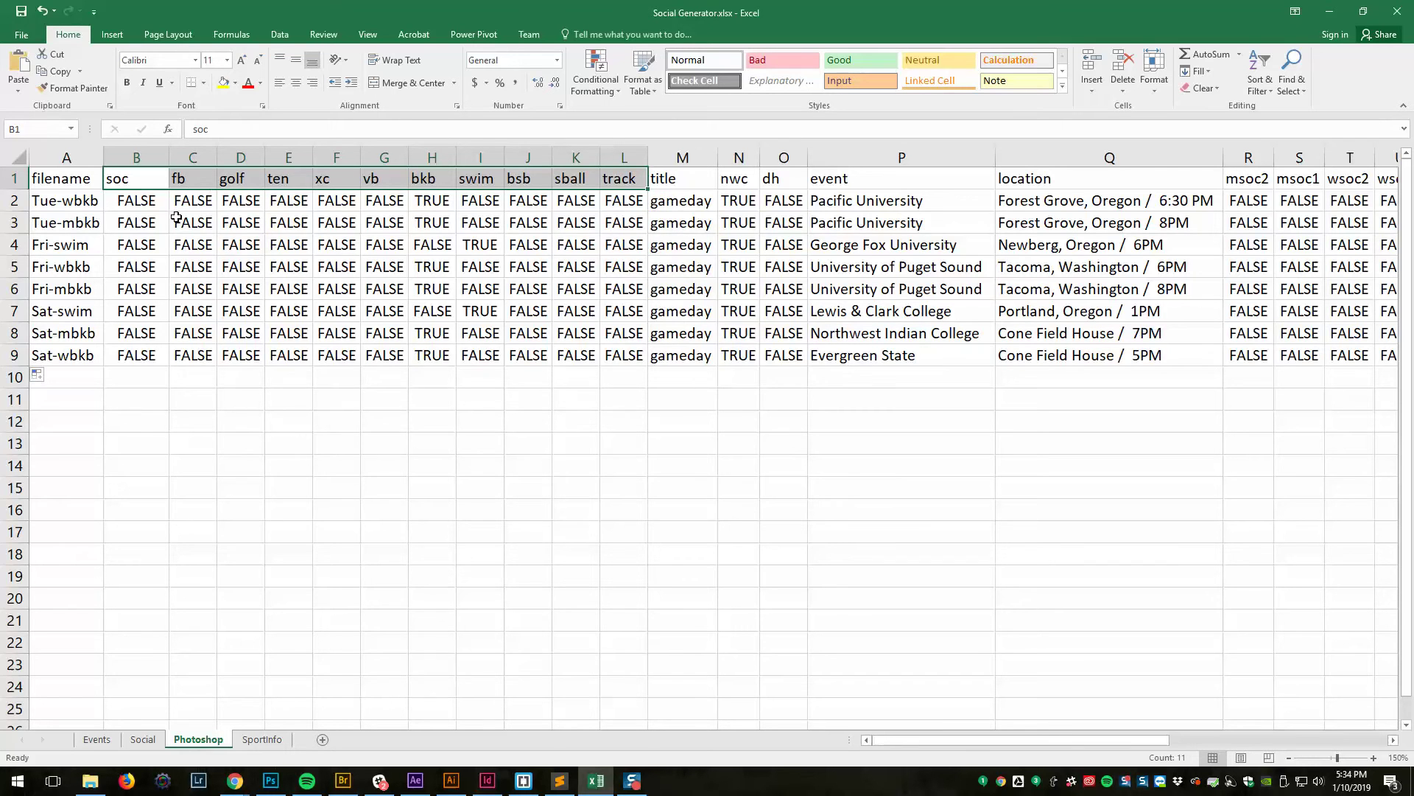
click(684, 207)
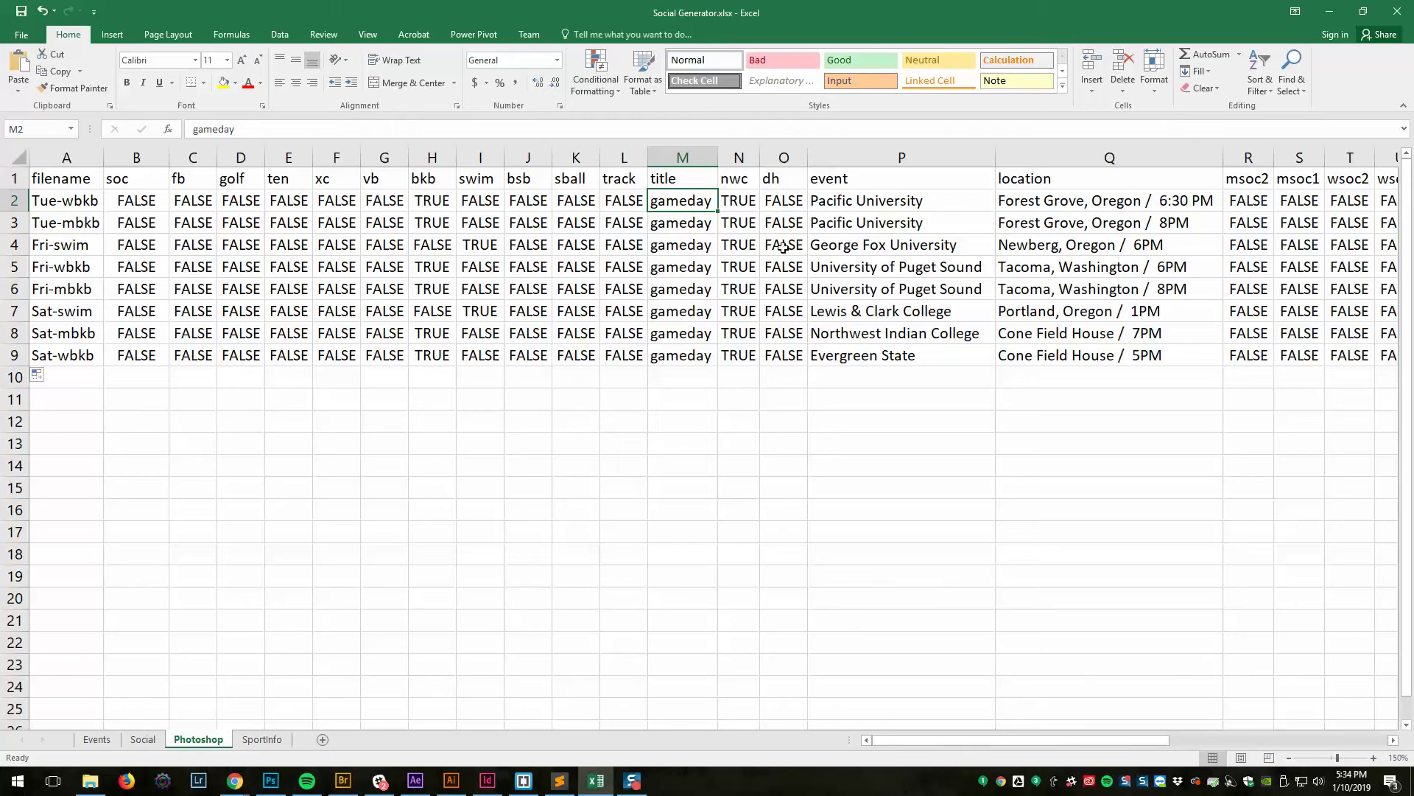
click(851, 198)
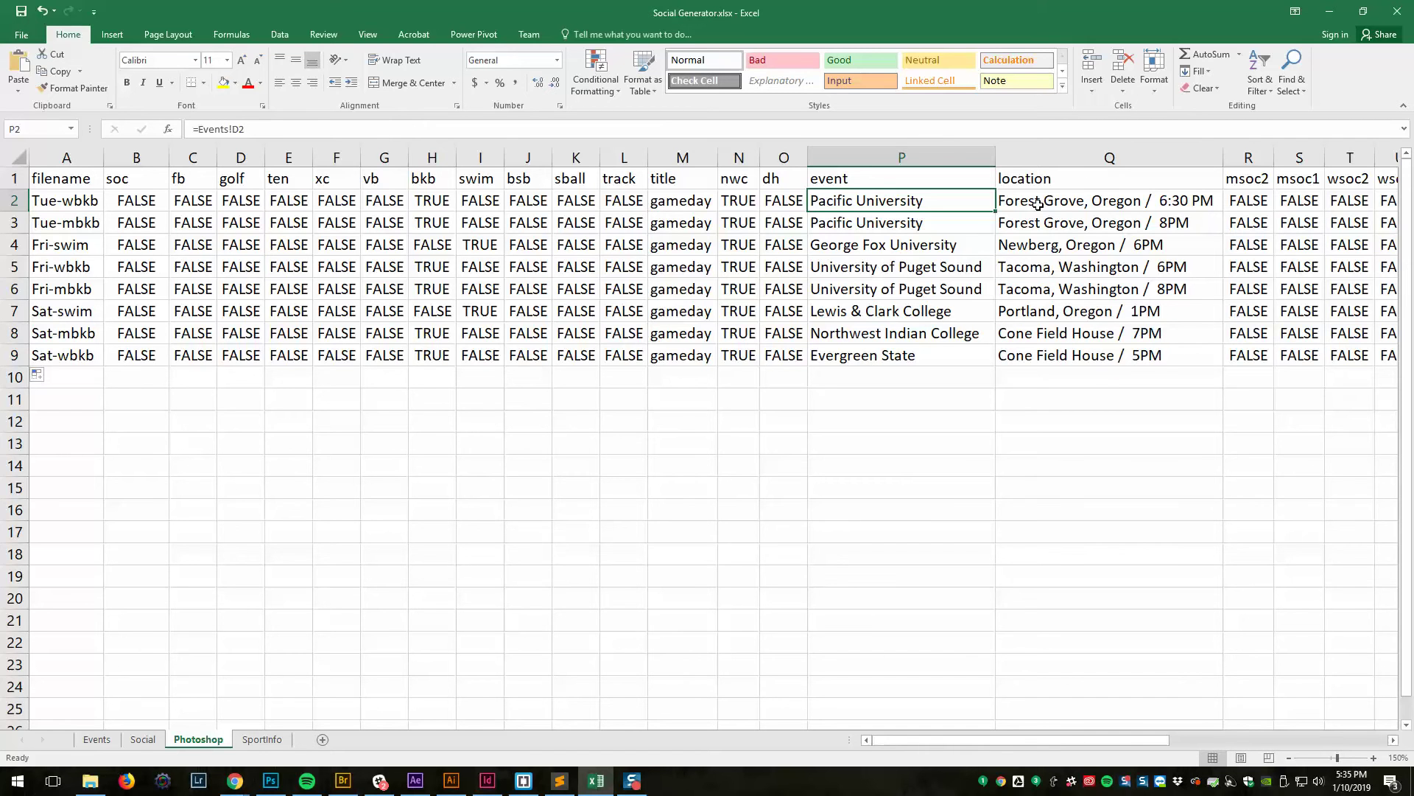
drag(943, 740, 1001, 742)
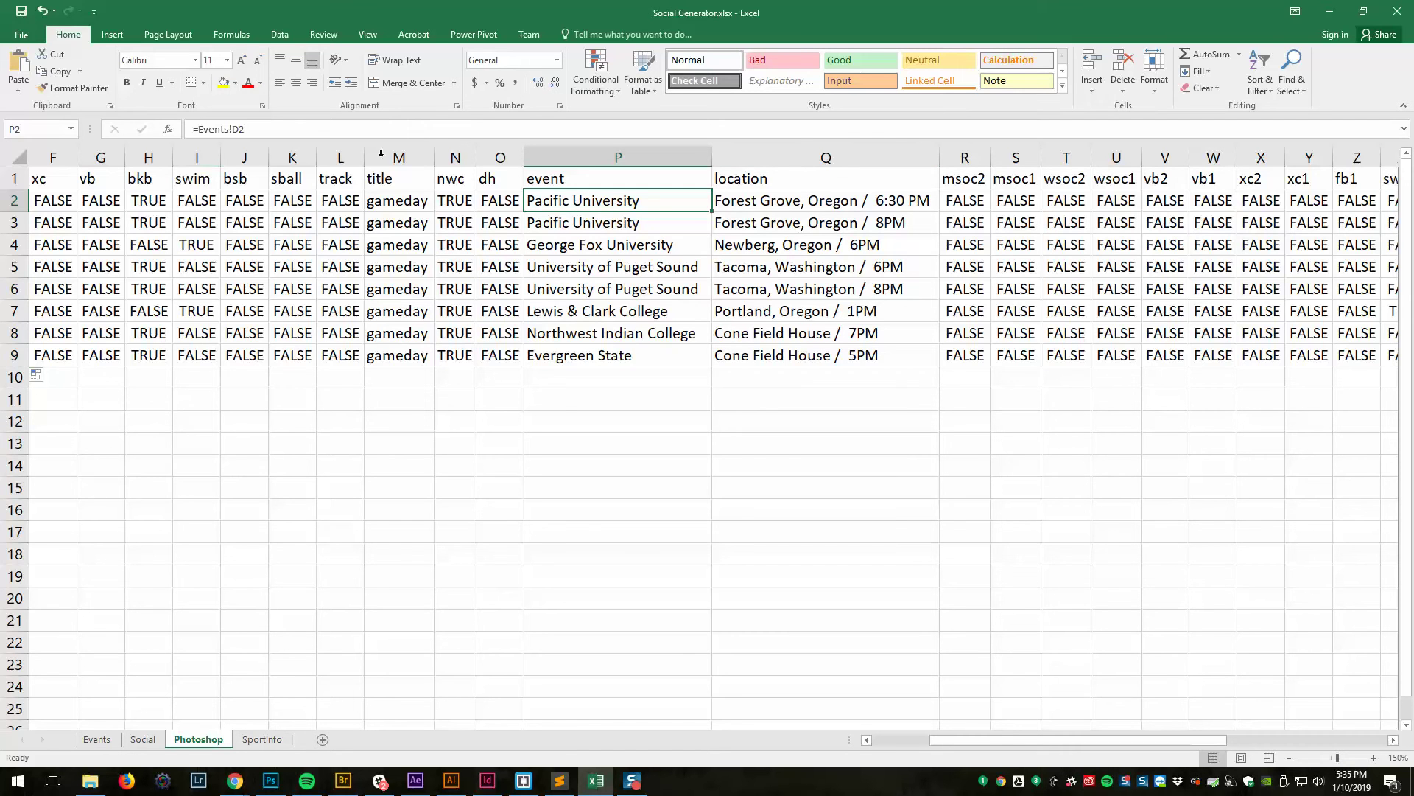
drag(958, 749, 1096, 749)
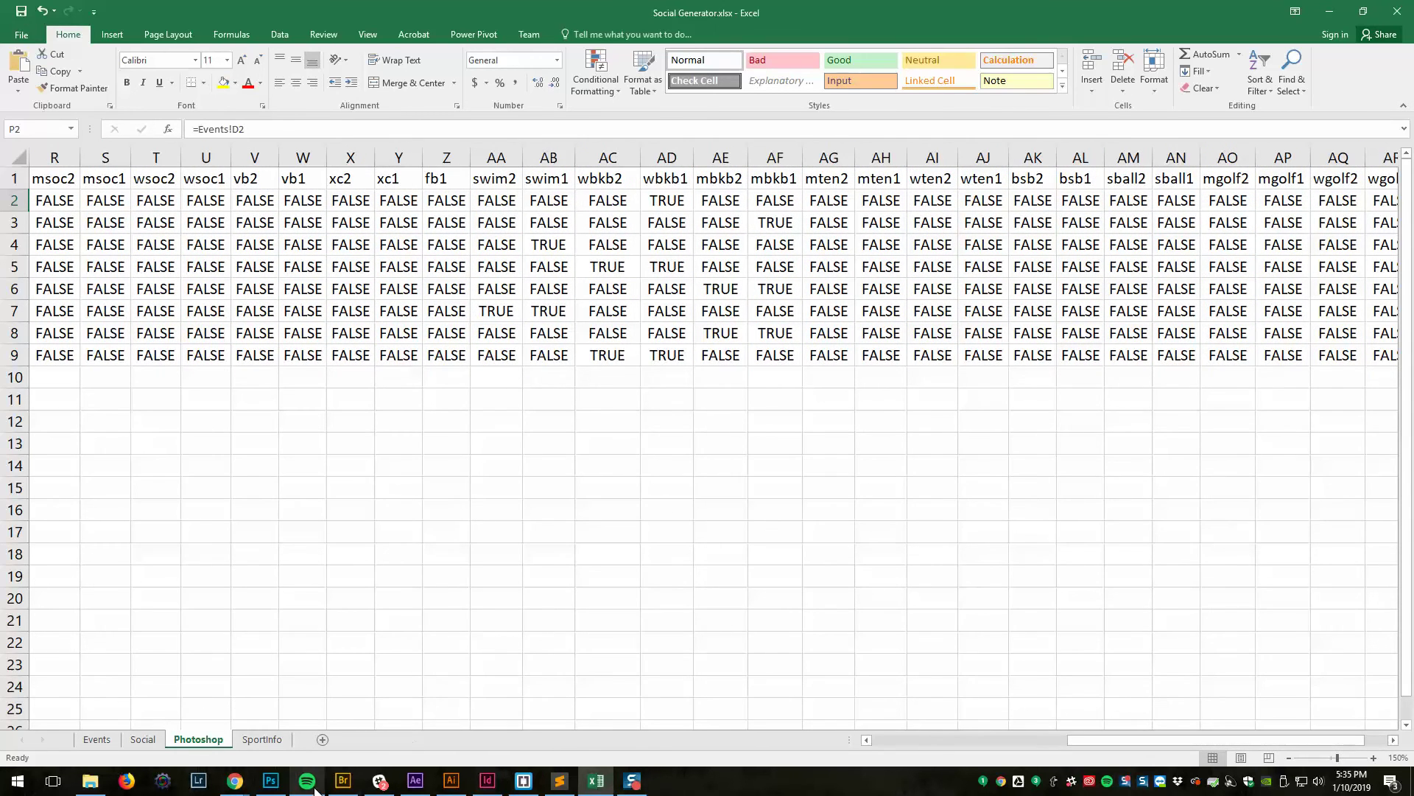
In the template's Layers panel, preview the wbkb2 and wbkb1 photo groups, then hide both.
click(270, 781)
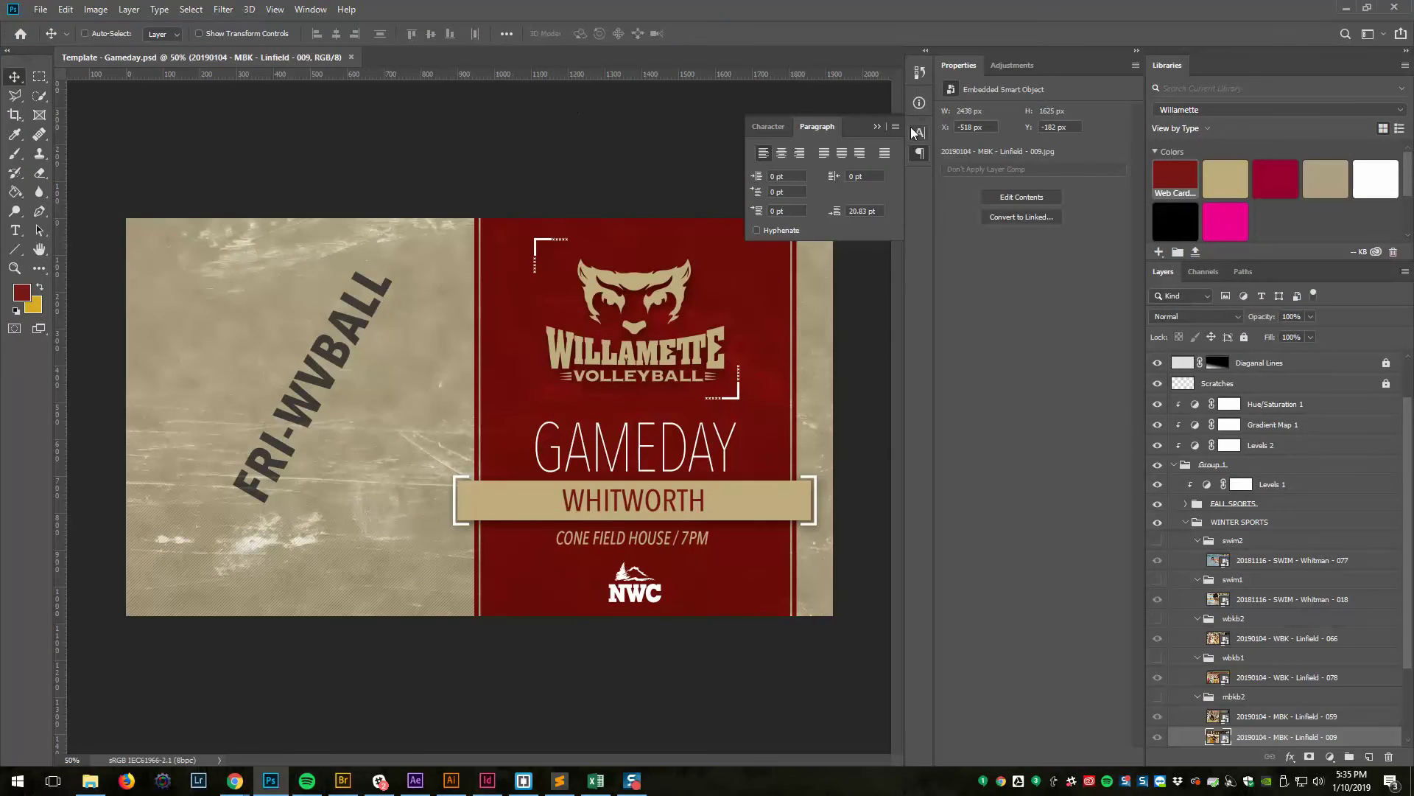
click(921, 152)
scroll(1252, 530, down, 3)
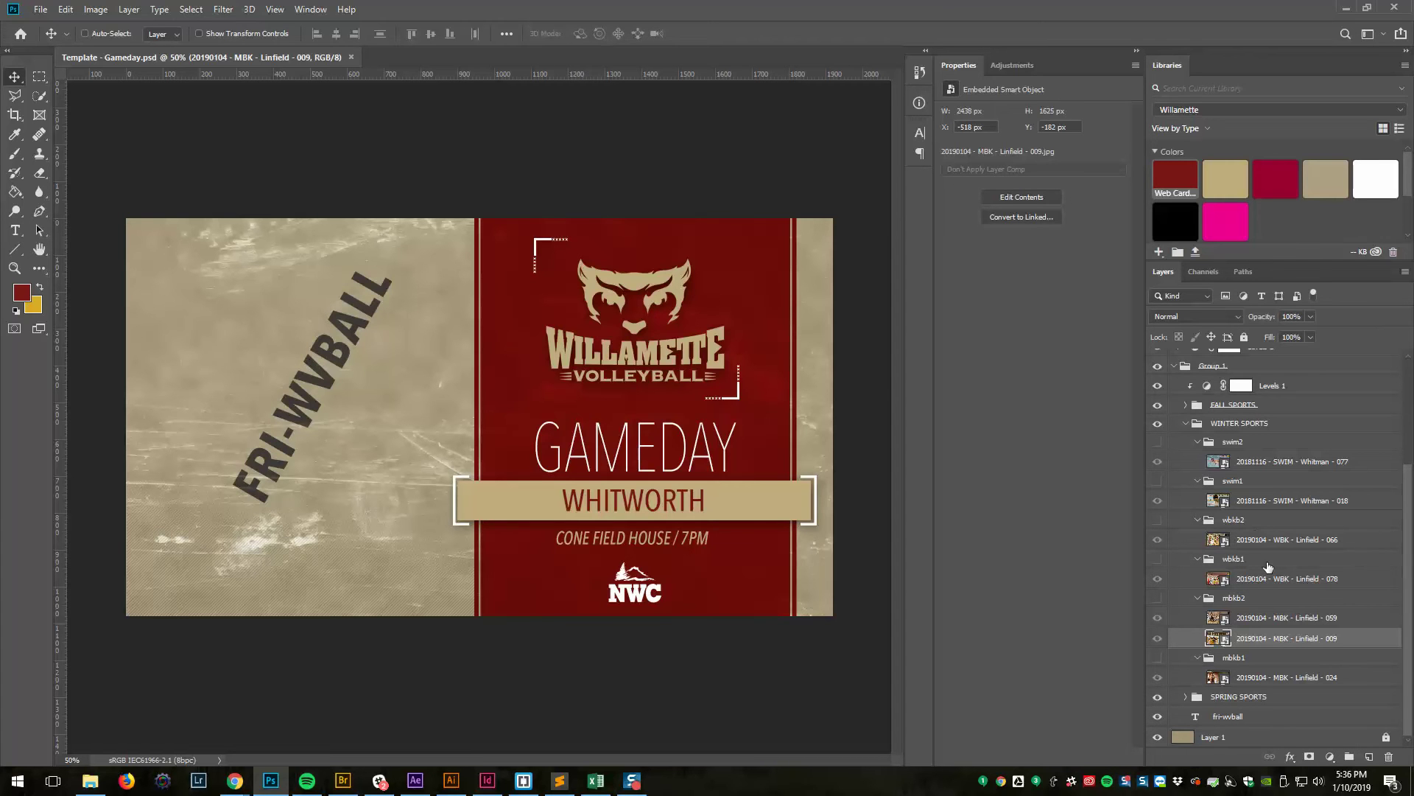
click(1159, 523)
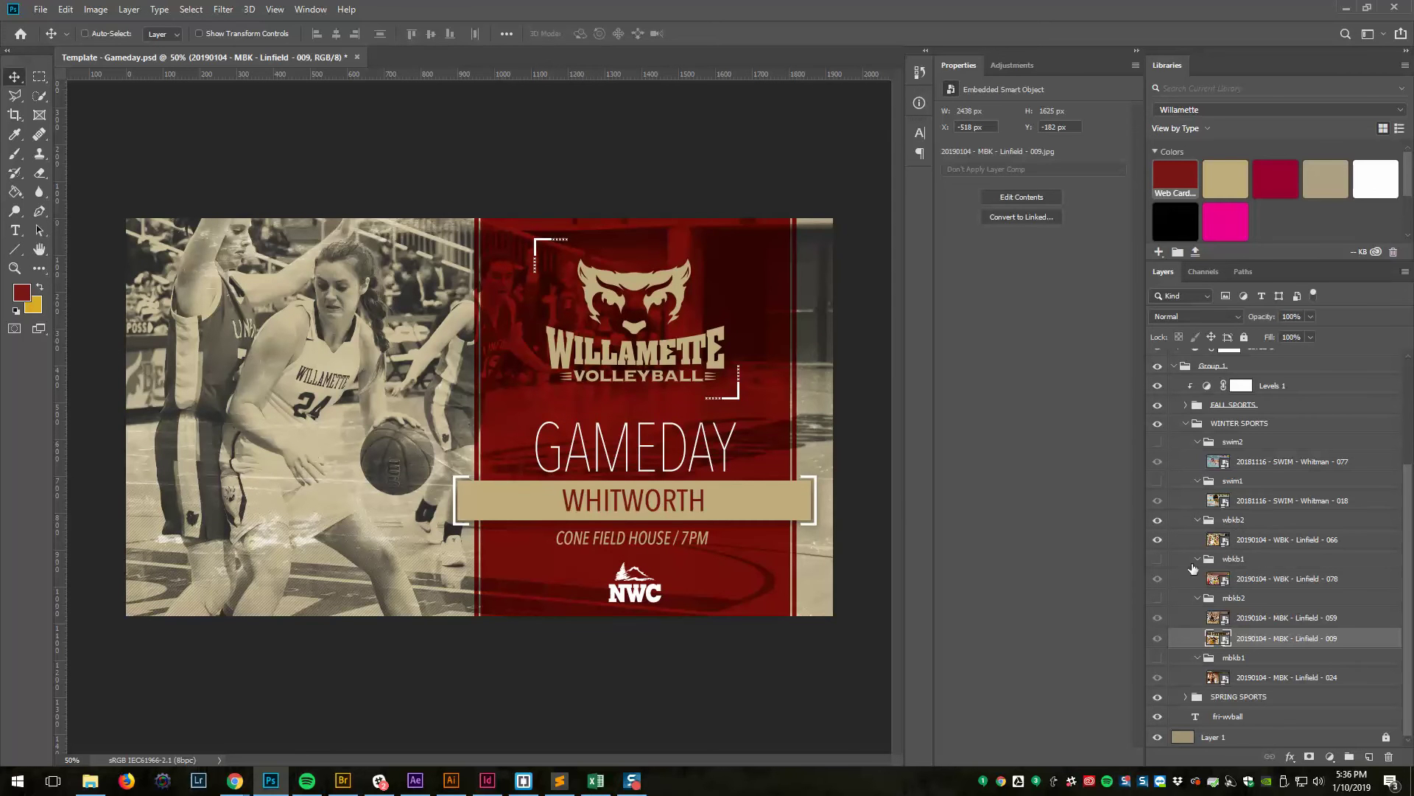
click(1157, 559)
click(1158, 526)
click(1158, 520)
click(1157, 560)
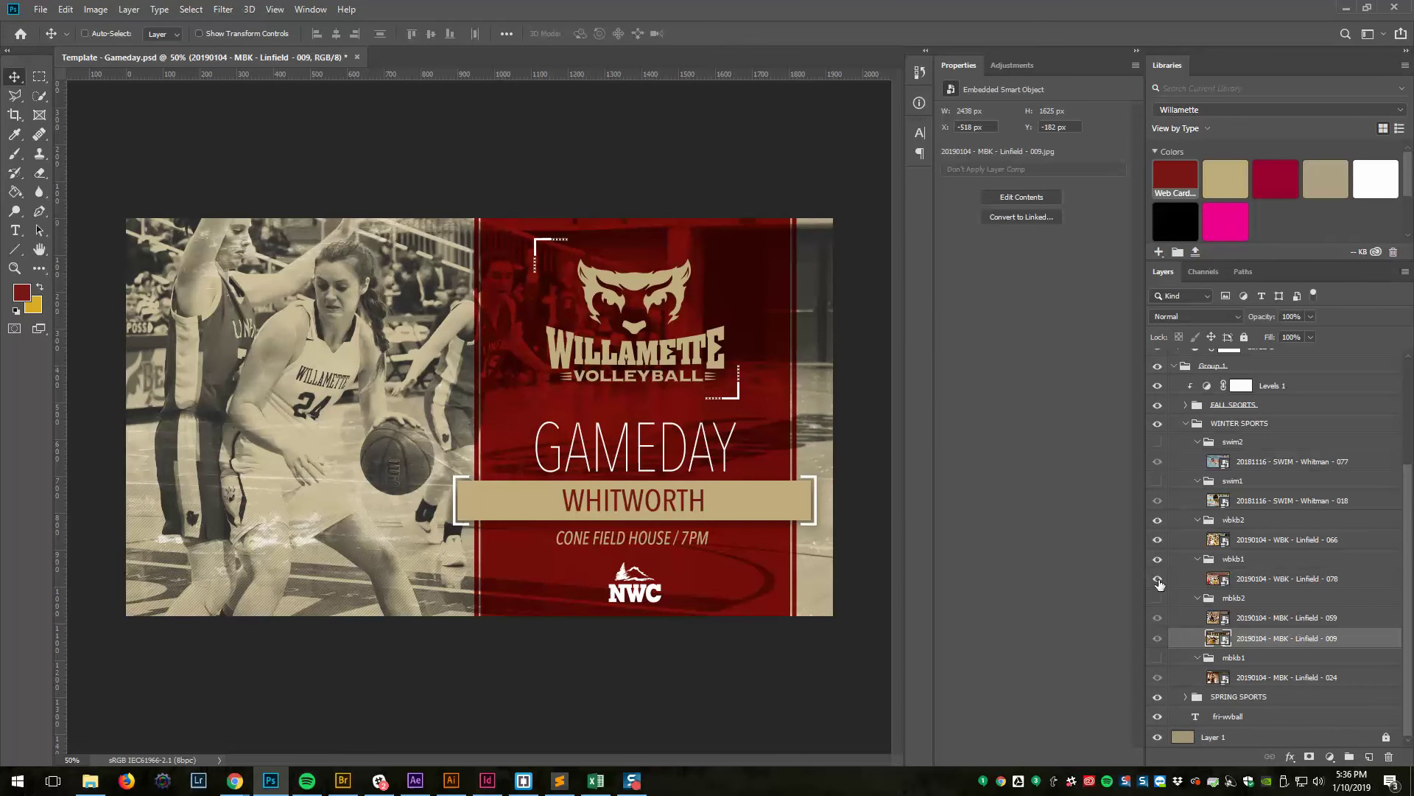
click(1158, 520)
key(alt+Tab)
key(alt+Tab)
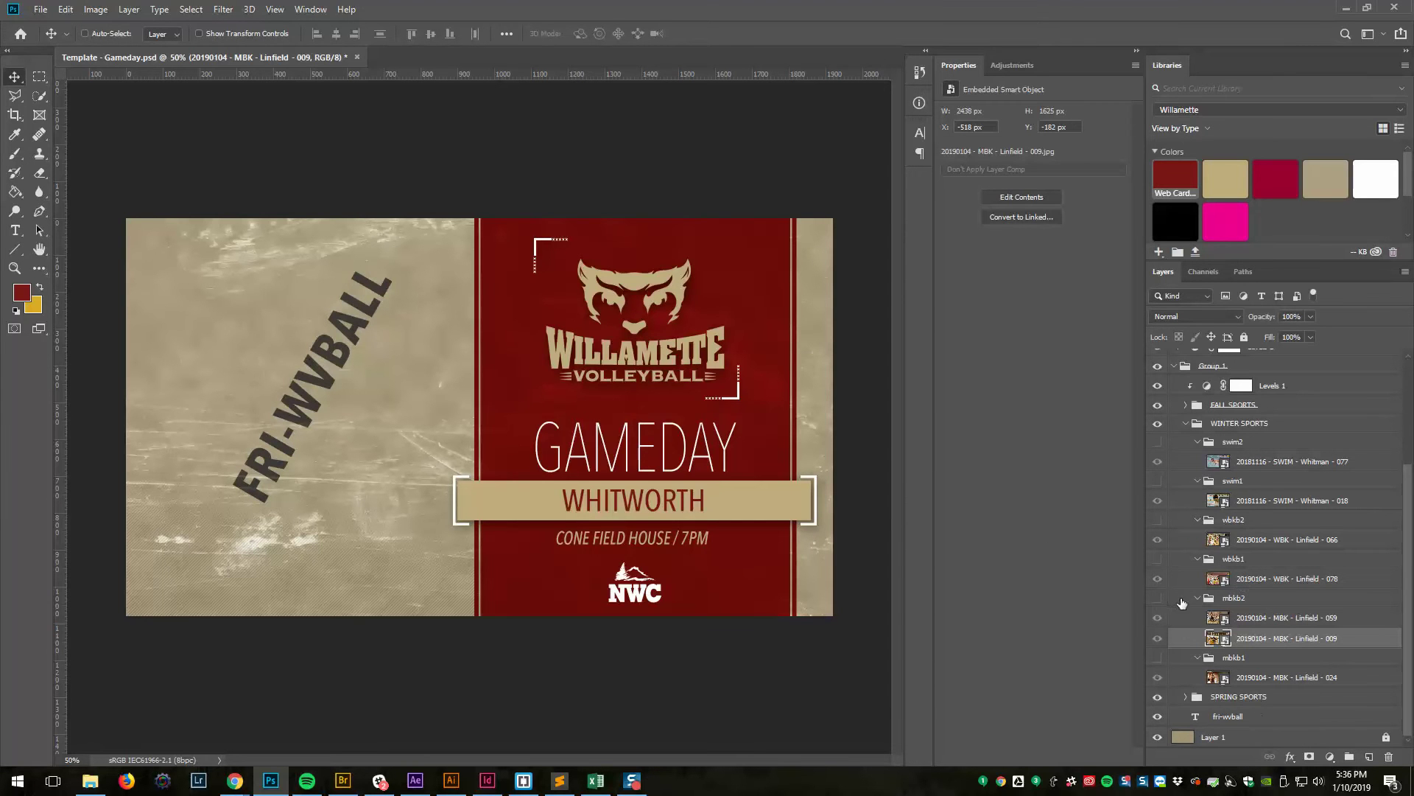
Turn on the mbkb2 and mbkb1 basketball photo groups, checking photo layers 009 and 059.
click(1158, 599)
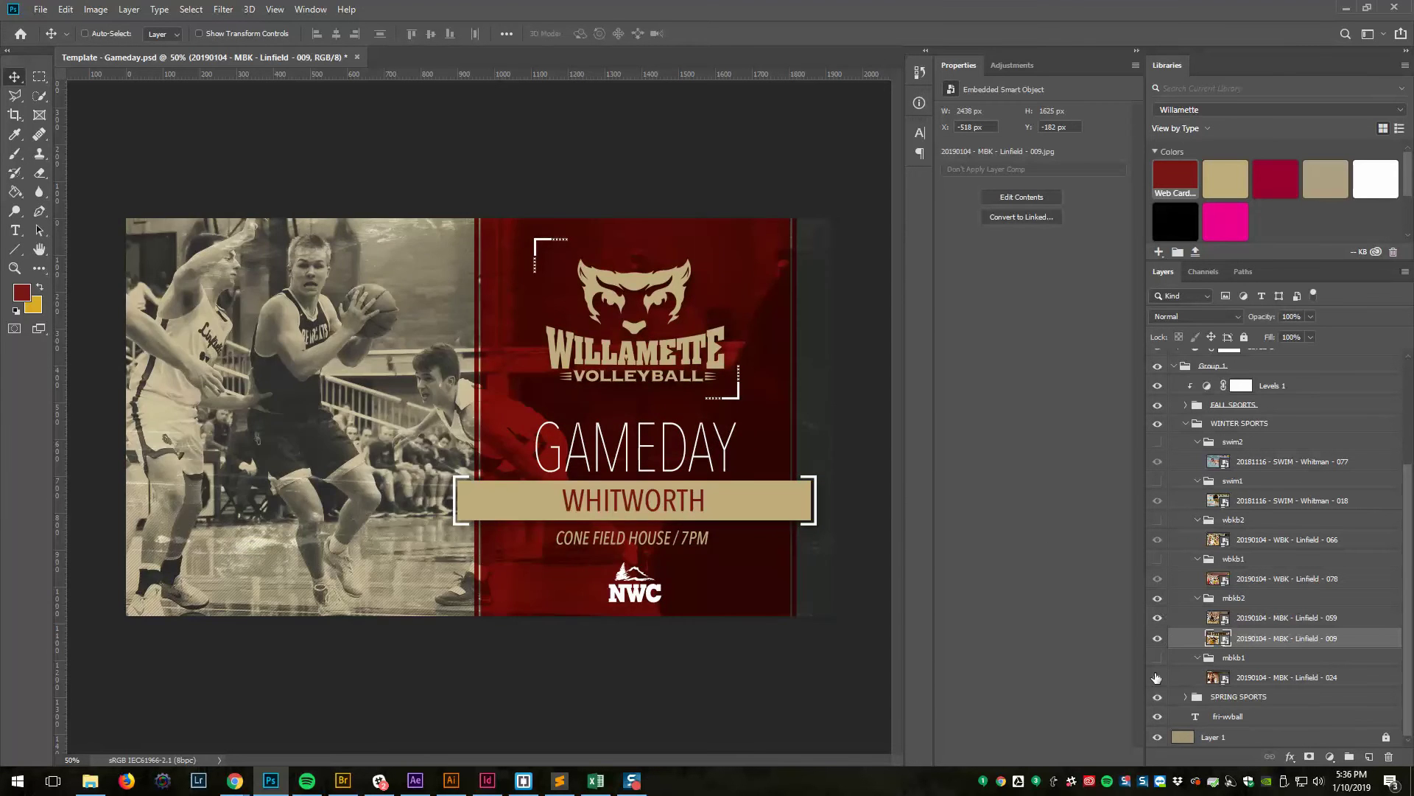
click(1158, 658)
click(1159, 638)
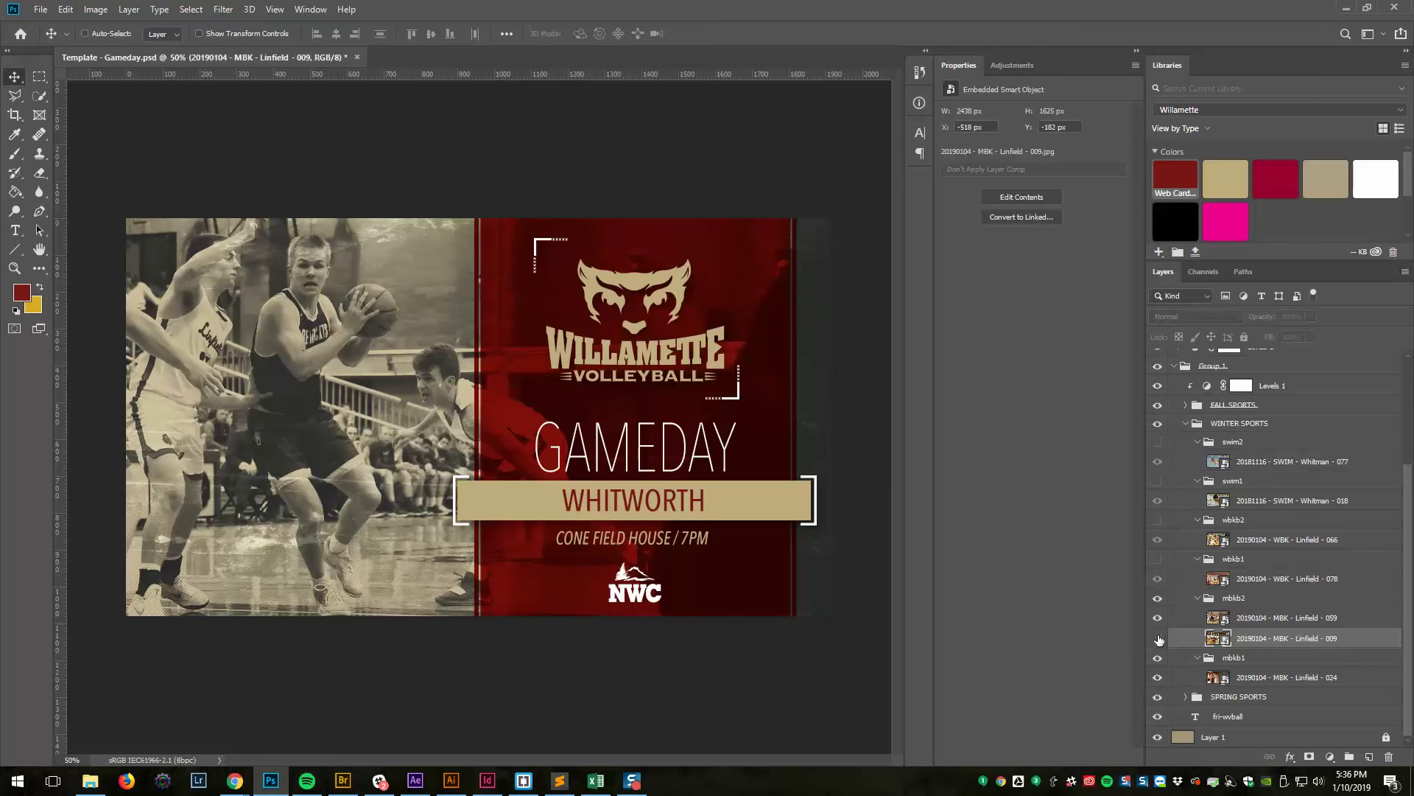
click(1158, 638)
click(1158, 618)
click(1158, 618)
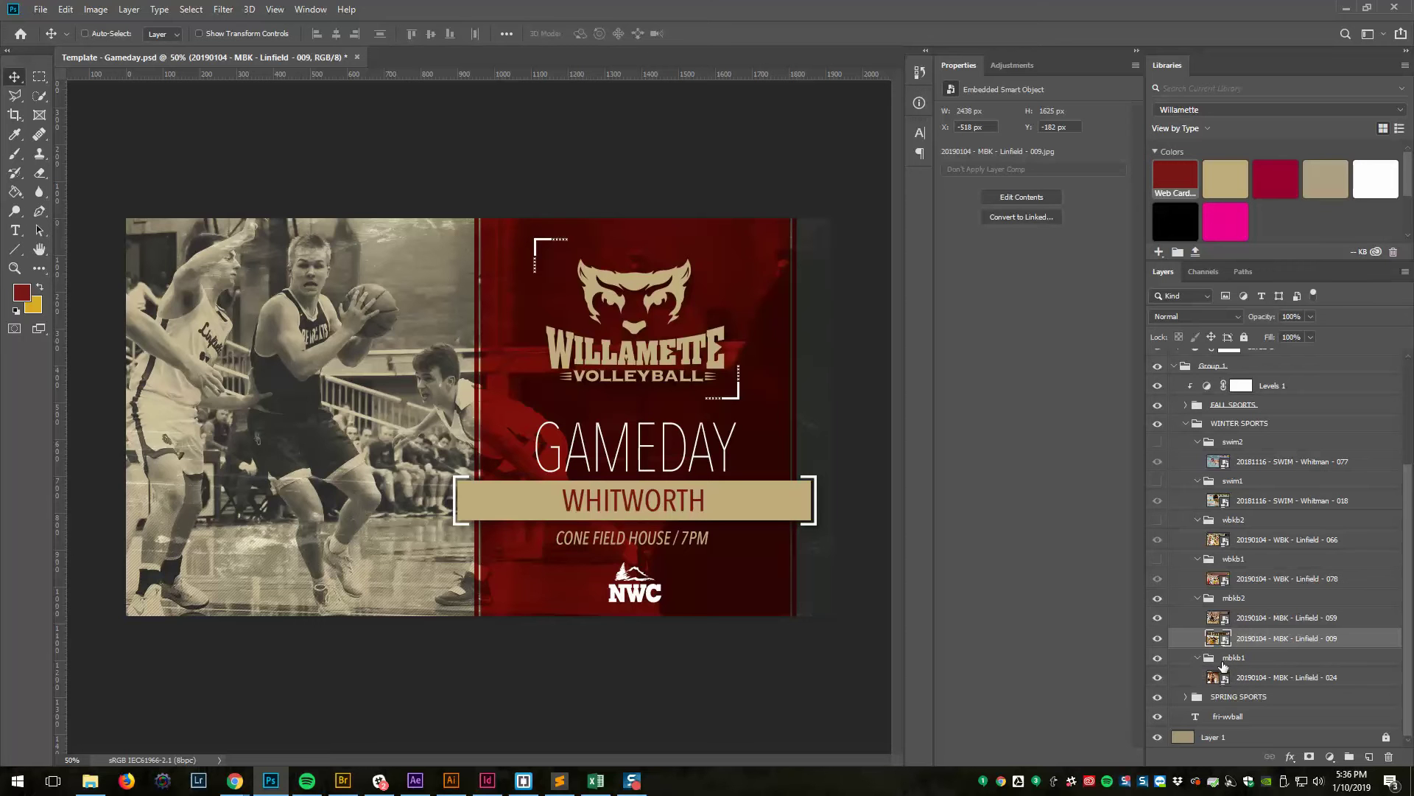
key(alt+Tab)
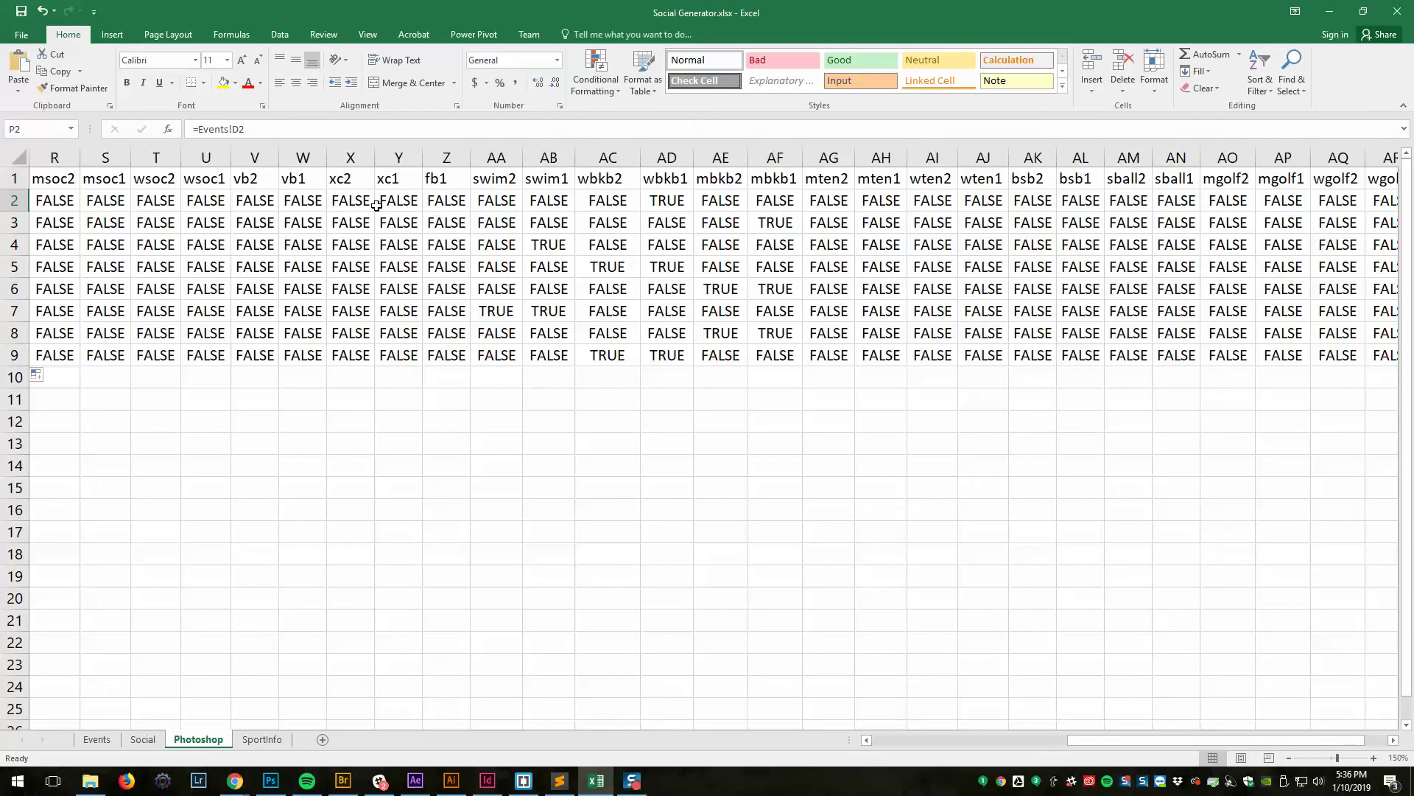
Check the Photoshop sheet headers msoc2, swim2 and wbkb2, and AC5's TRUE result.
click(170, 181)
click(68, 179)
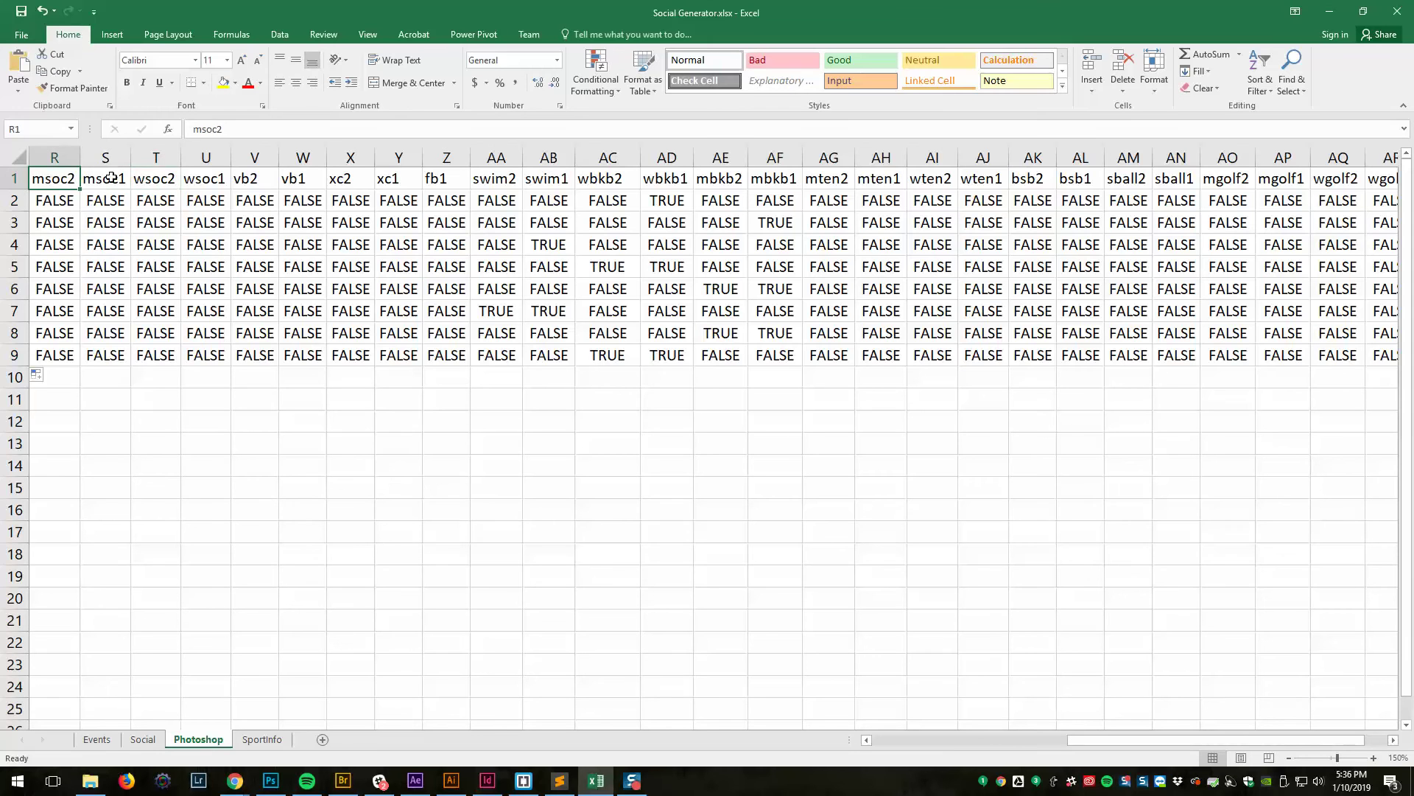
click(505, 180)
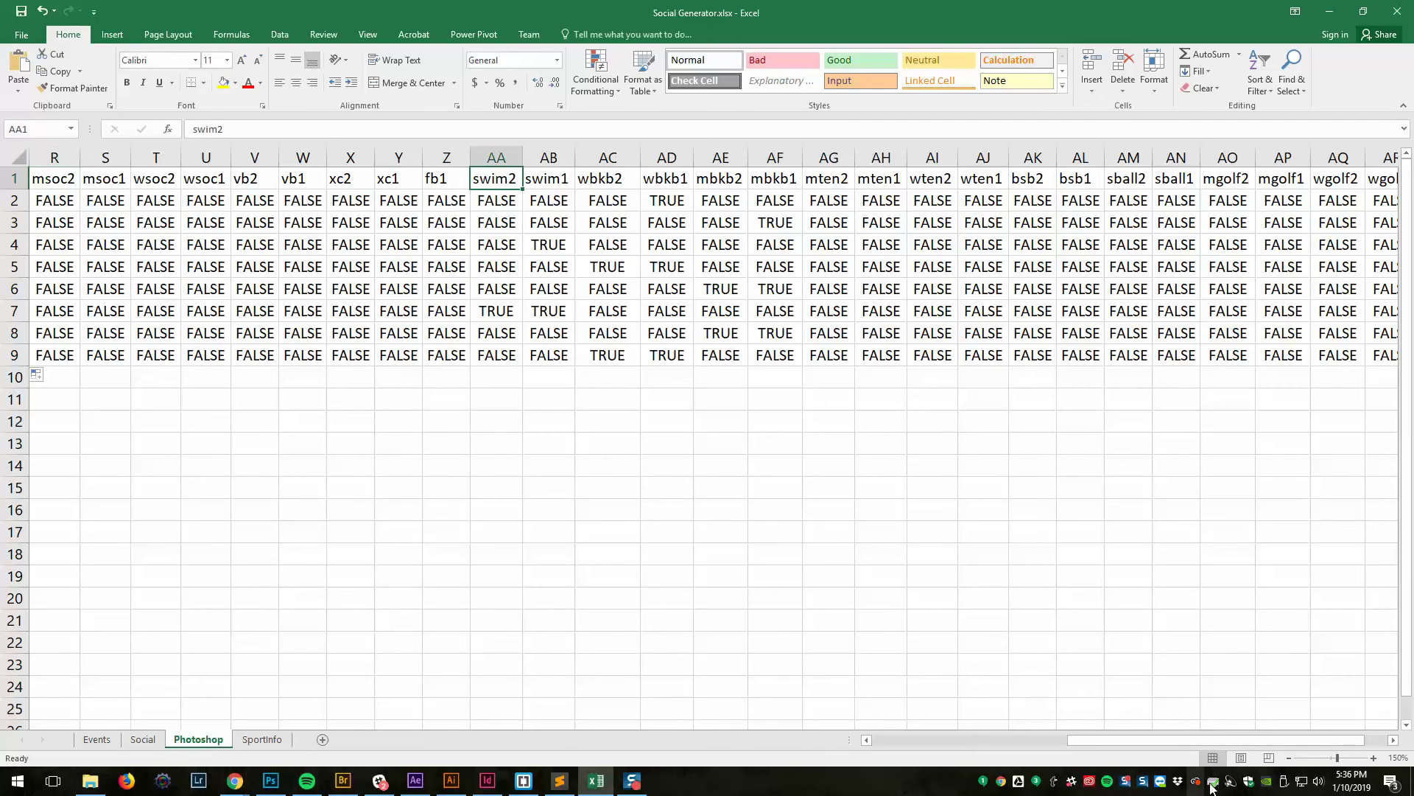
mouse_move(1169, 740)
mouse_down()
mouse_move(1081, 738)
mouse_move(1163, 737)
mouse_up()
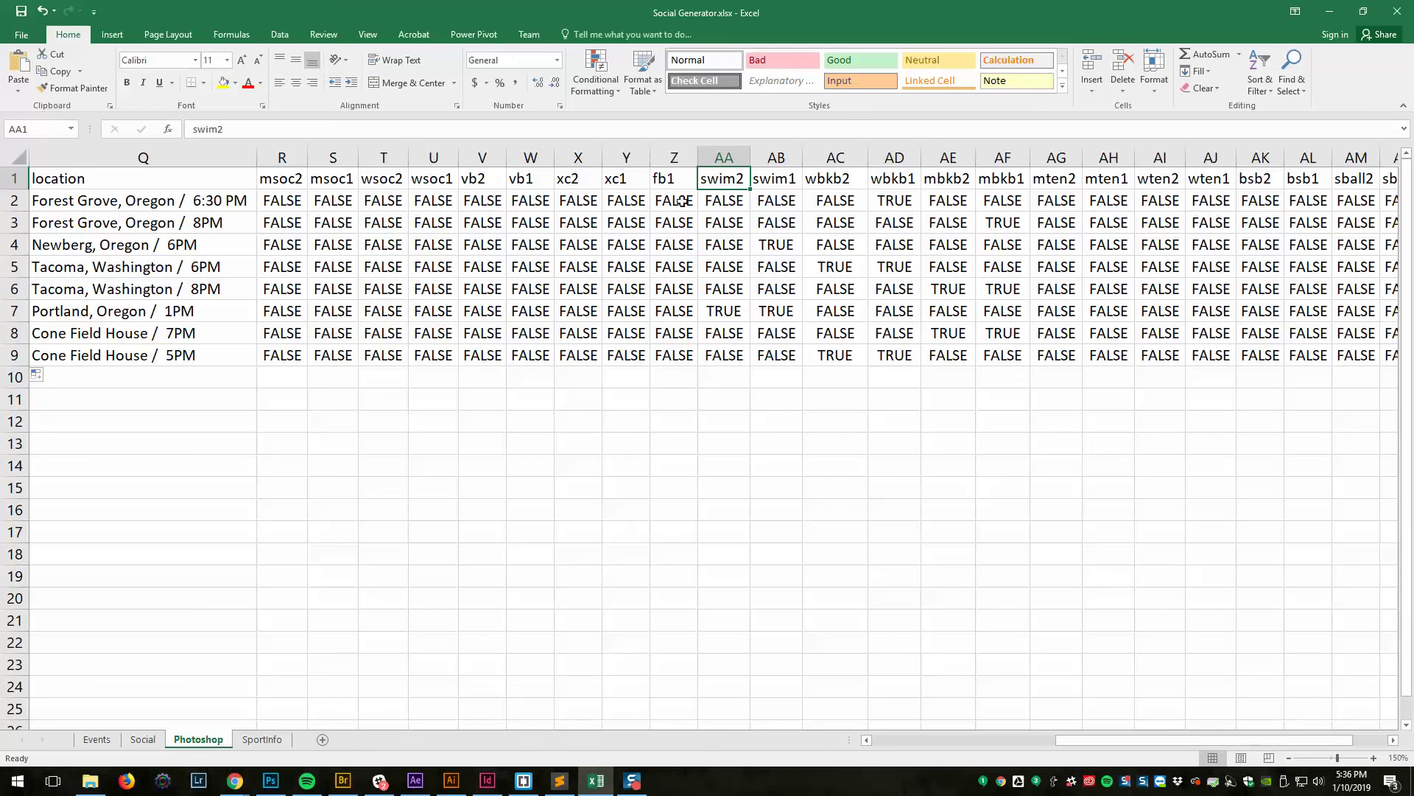
click(826, 179)
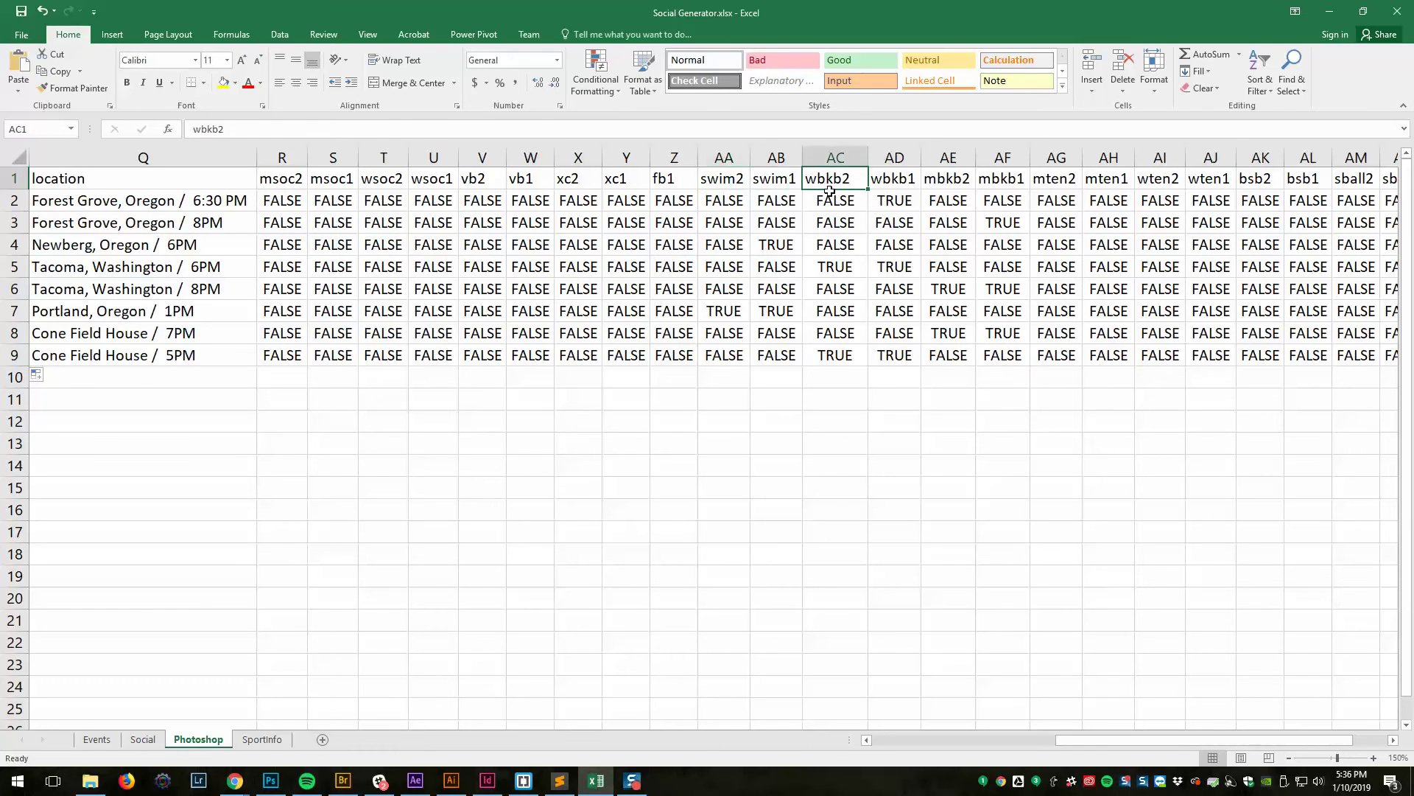
click(833, 201)
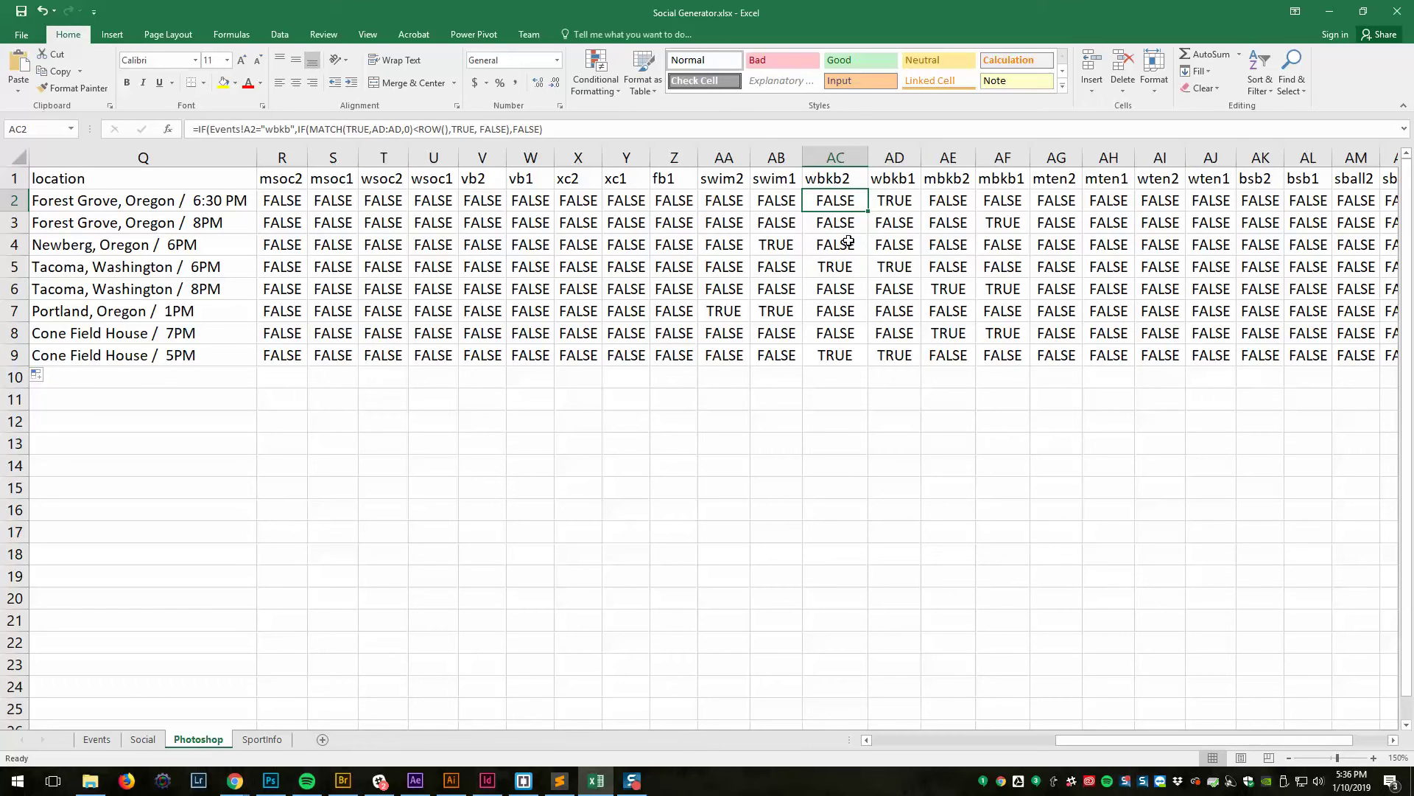
click(836, 273)
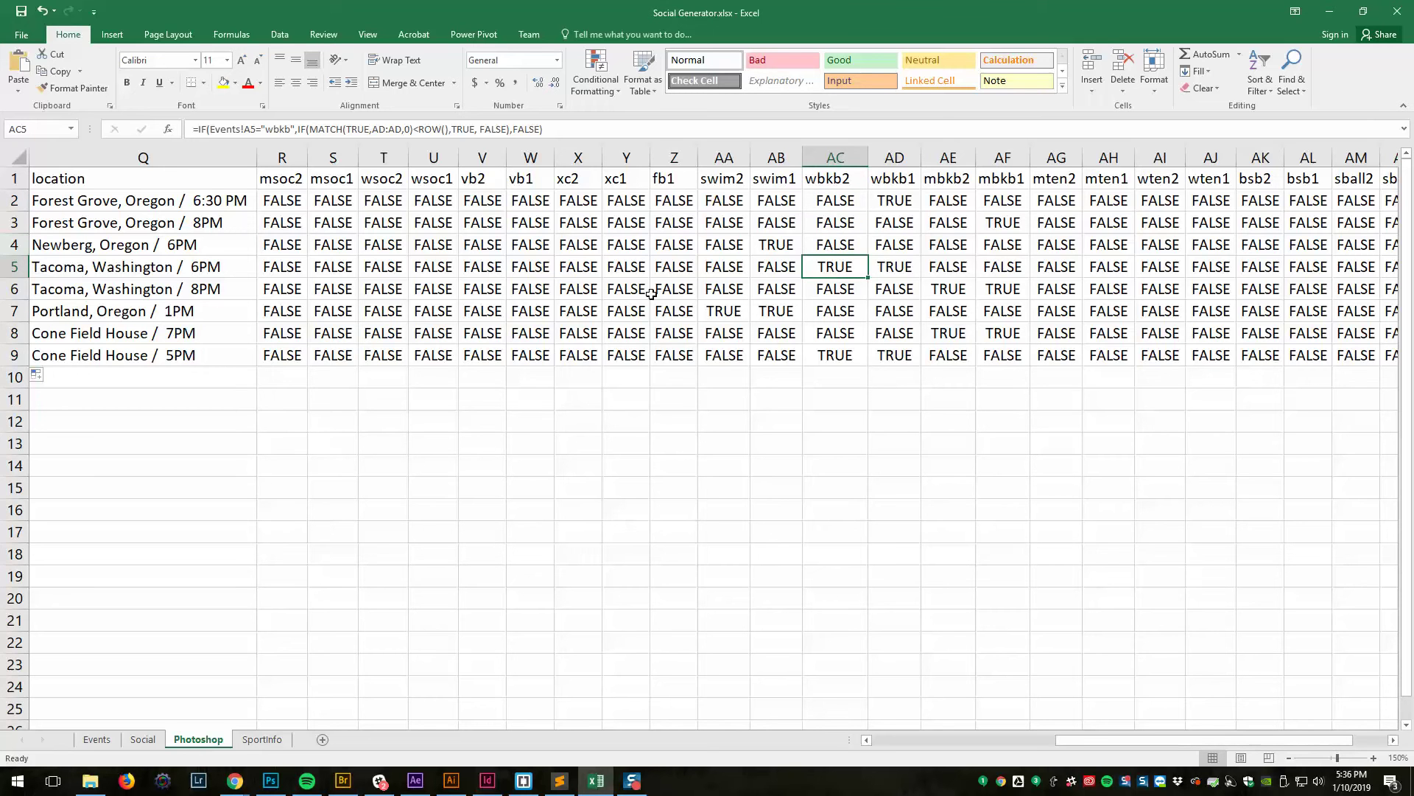
Select row 5 and scroll across its flags before going to the Events sheet.
click(22, 267)
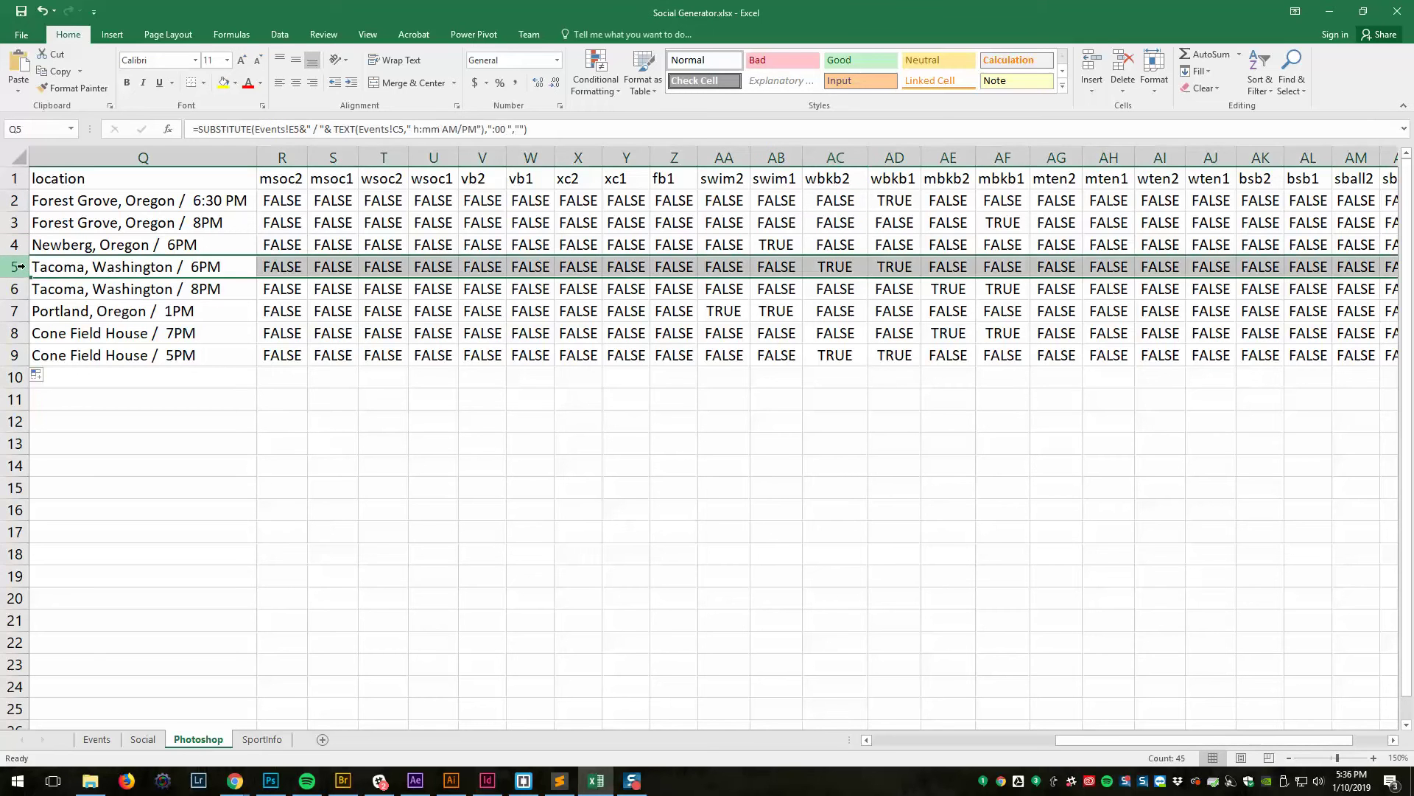
drag(1094, 740, 906, 732)
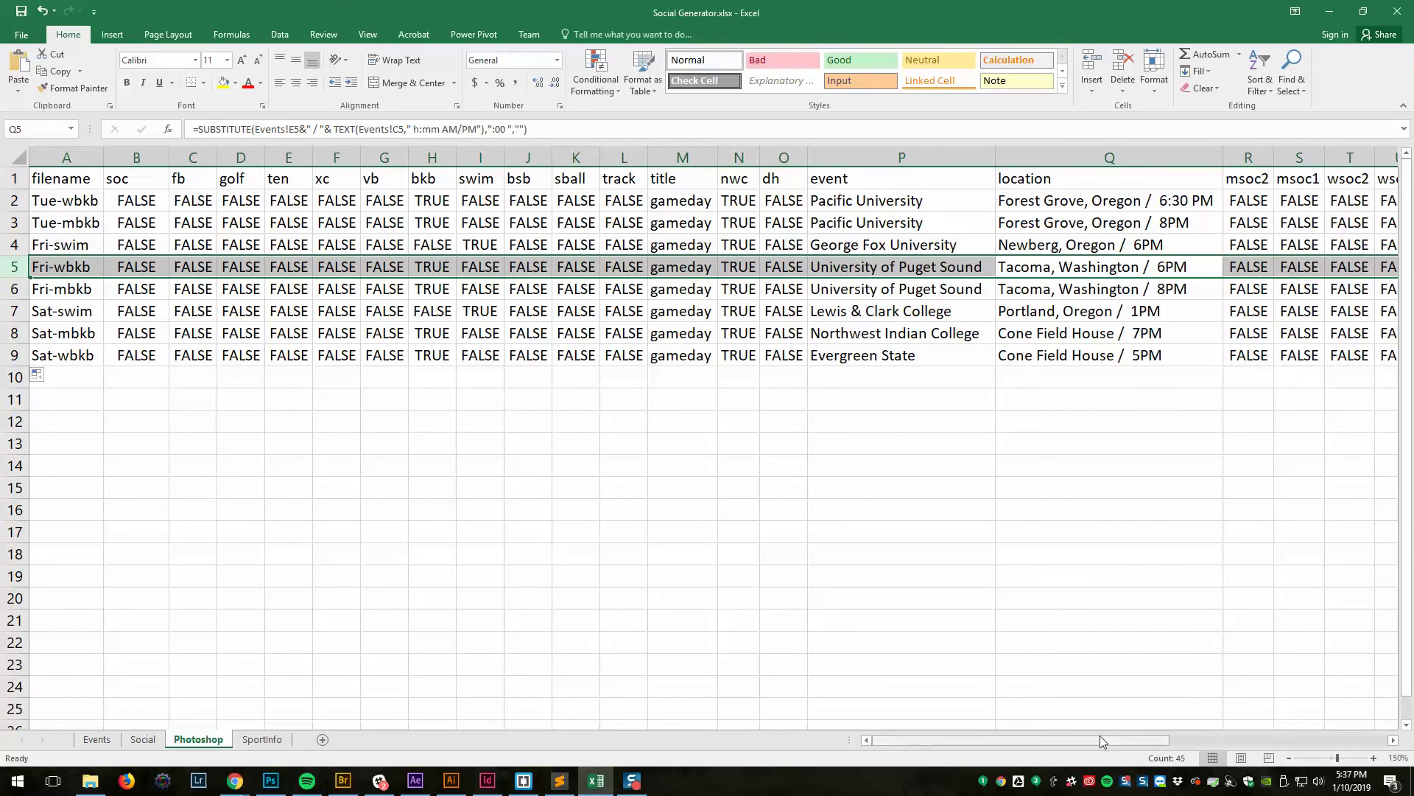
drag(1099, 740, 1316, 739)
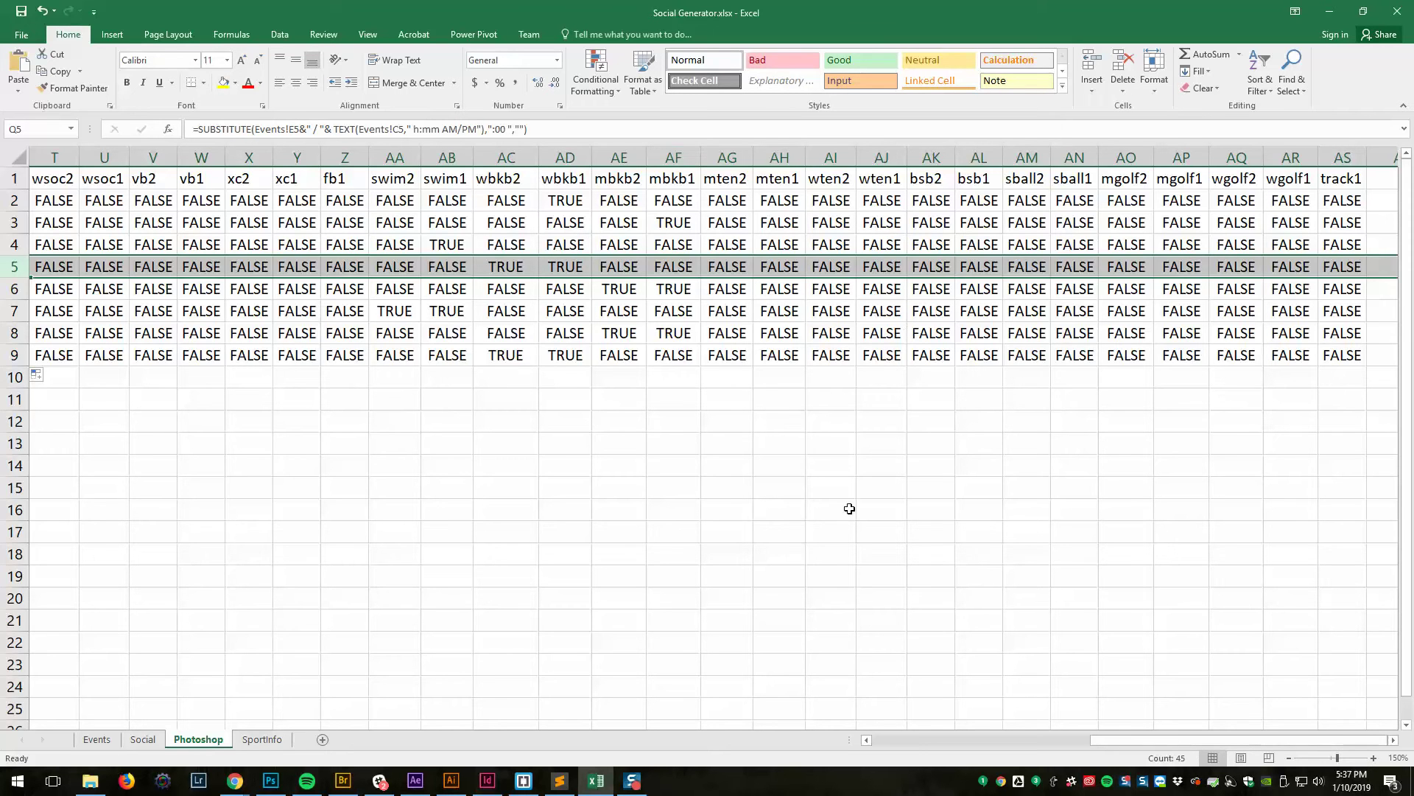
click(142, 744)
click(114, 743)
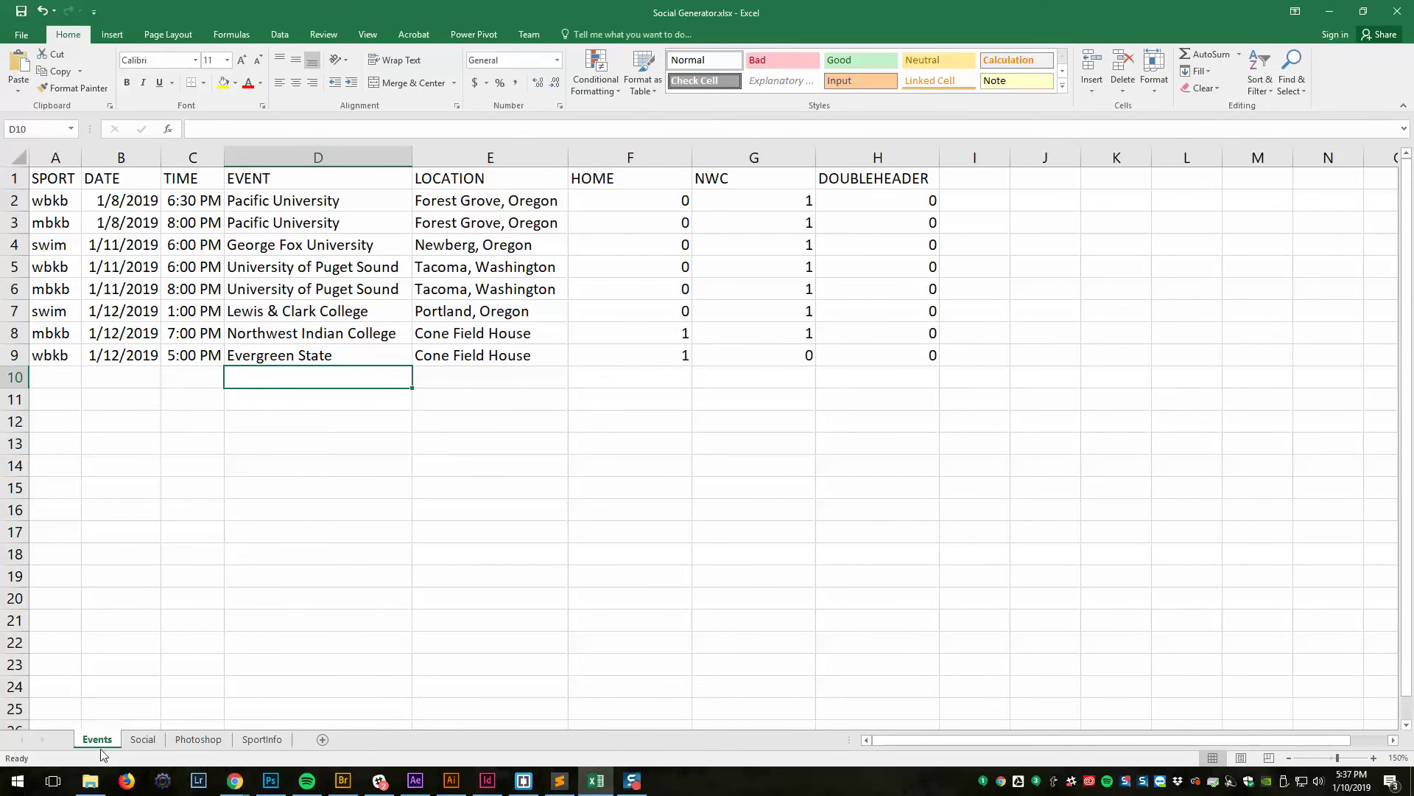
Toggle between the Social and Photoshop sheets, ending on the Social posts.
click(143, 740)
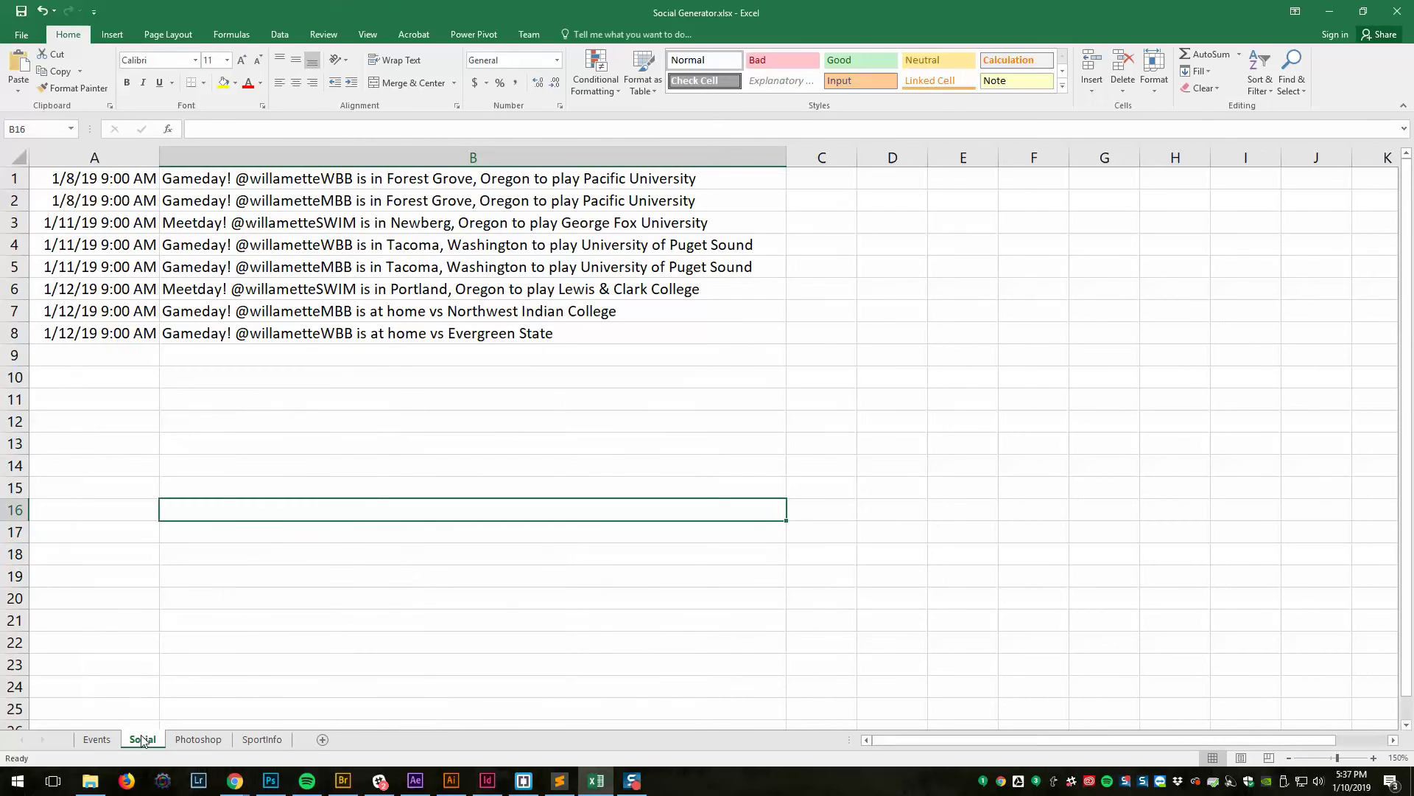
click(196, 739)
click(143, 740)
click(192, 741)
click(144, 741)
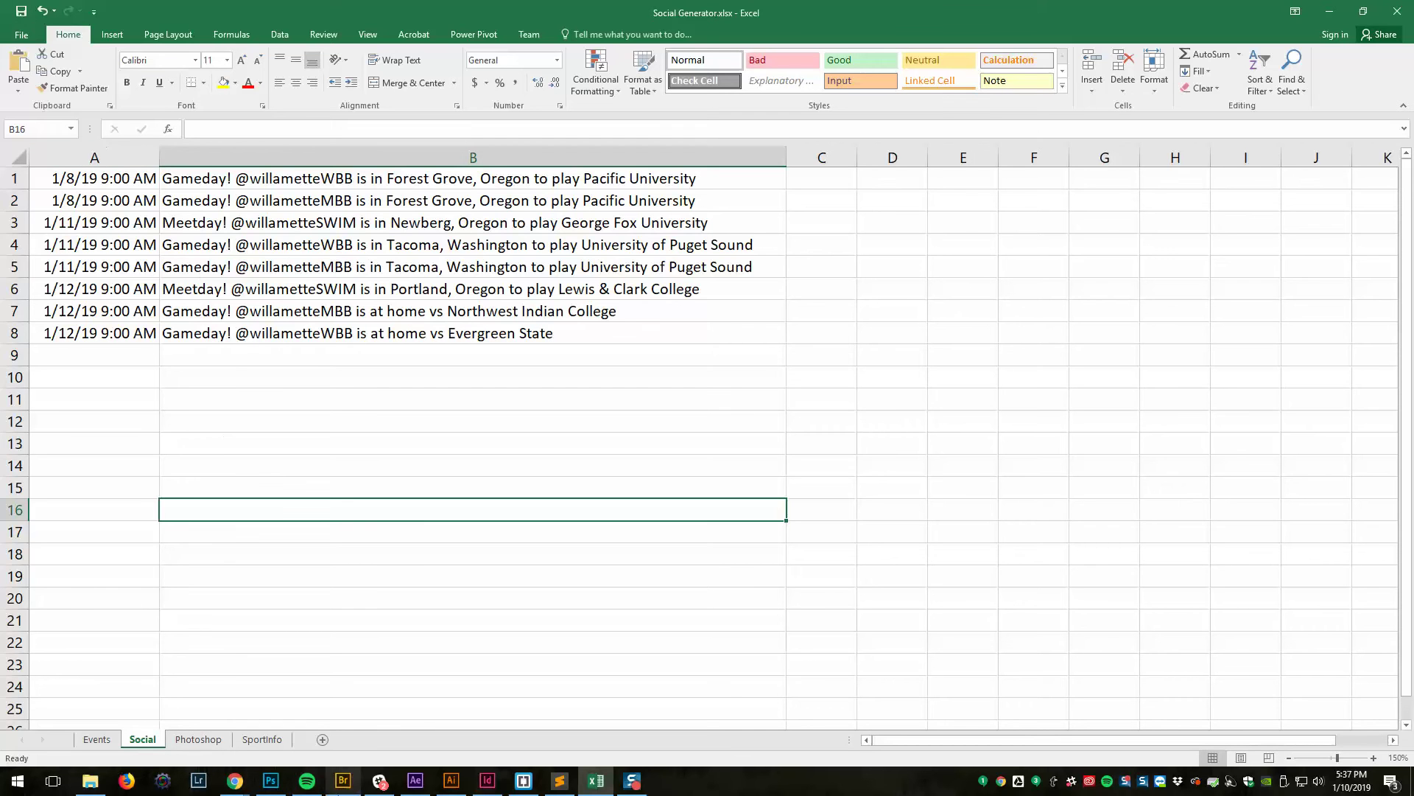
Save the Social sheet as Social.csv in CSV (MS-DOS) format.
click(22, 34)
click(32, 184)
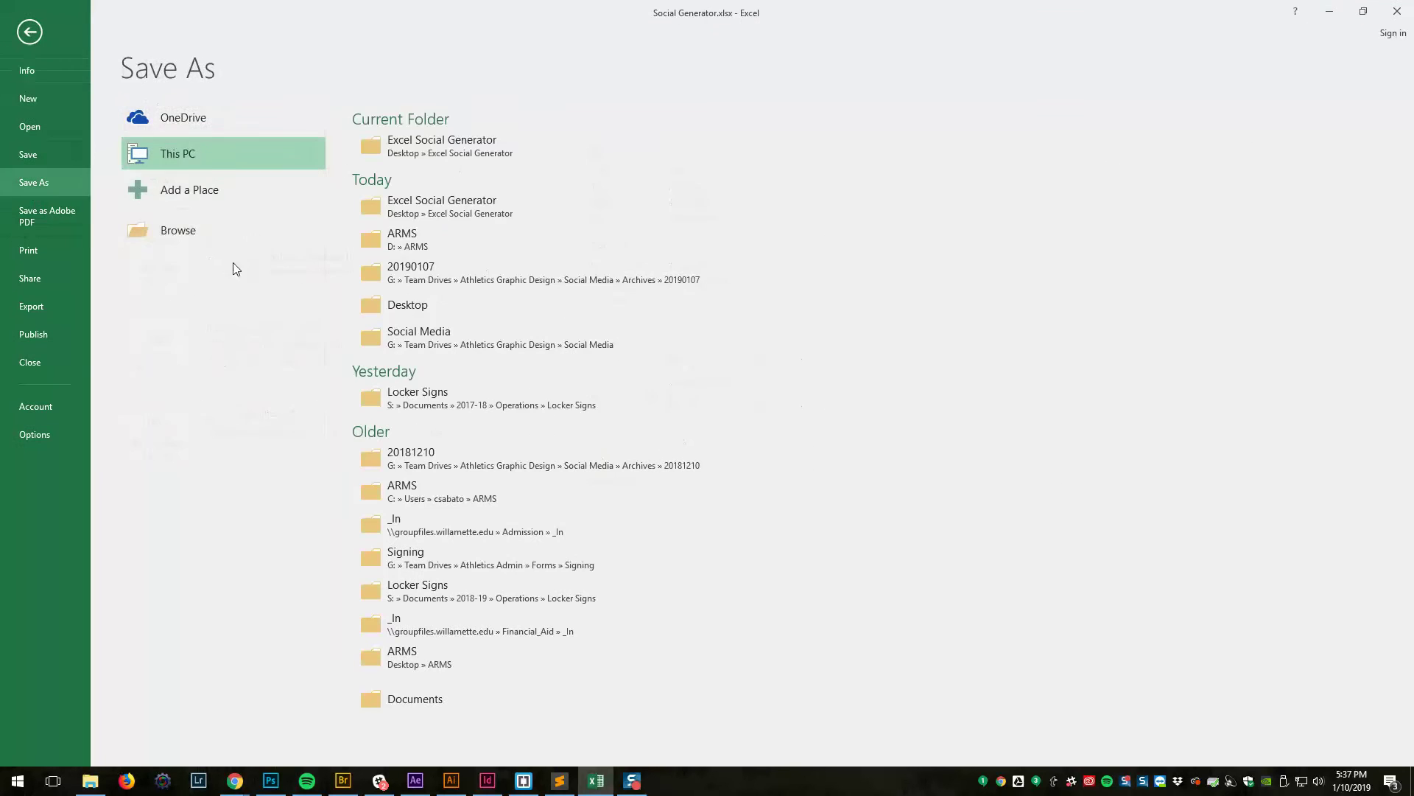
click(442, 207)
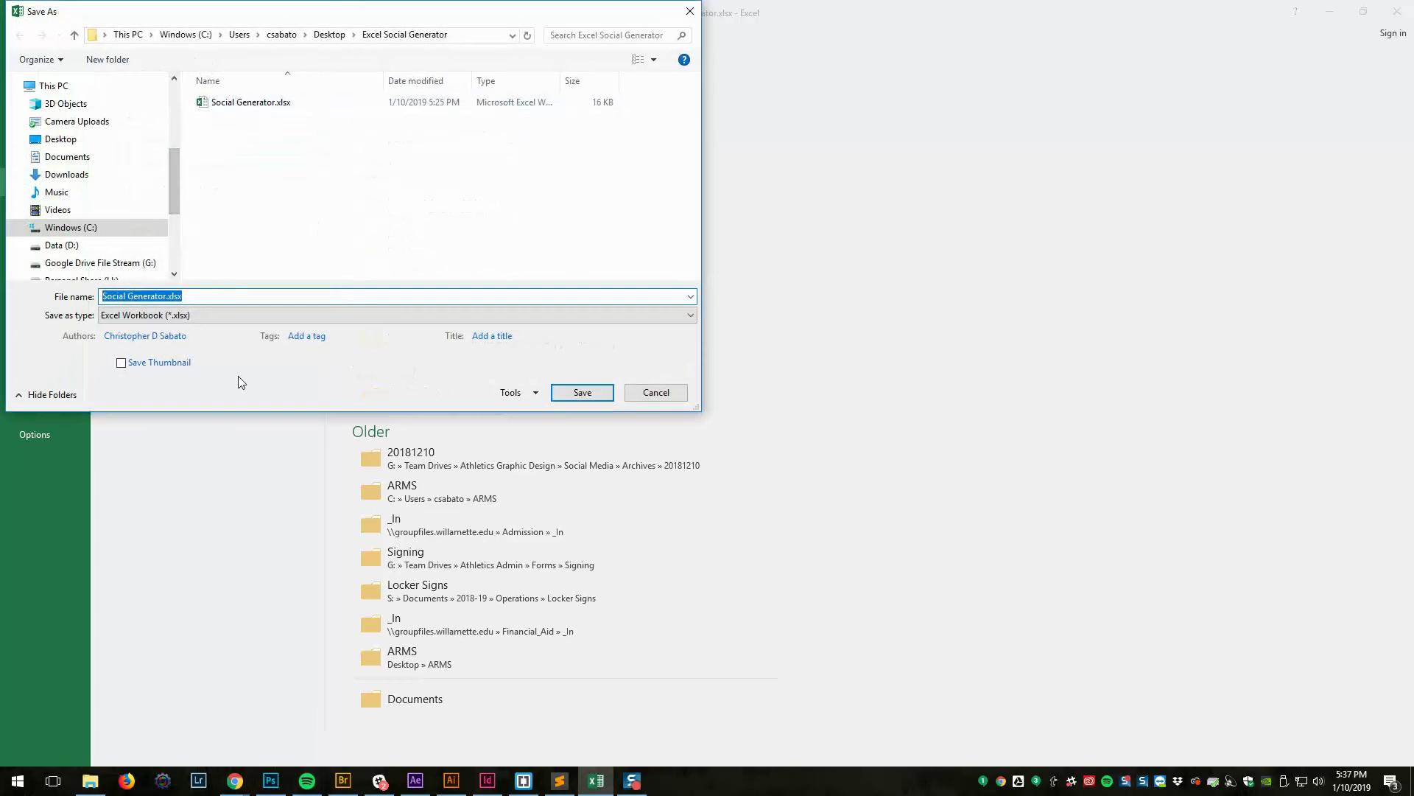
click(218, 314)
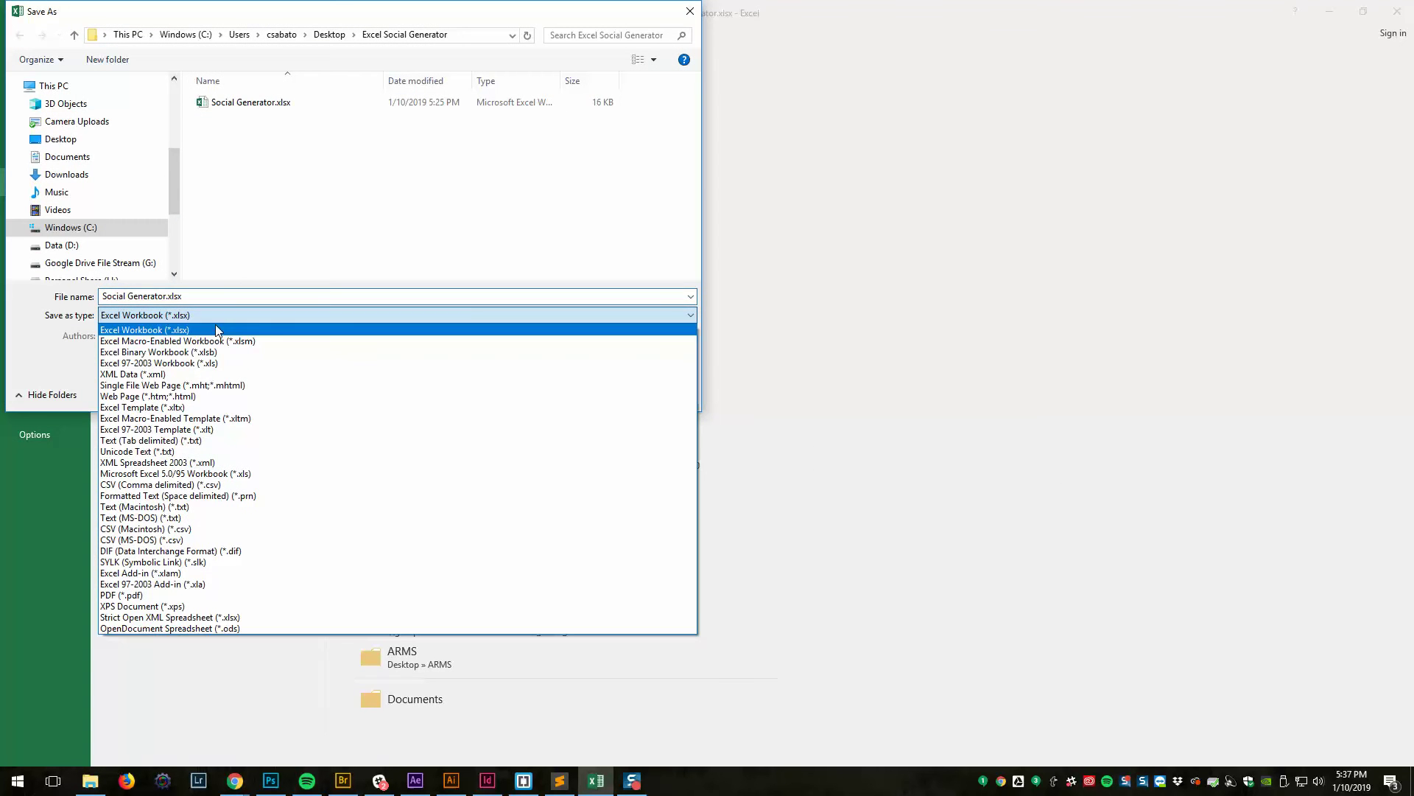
click(162, 541)
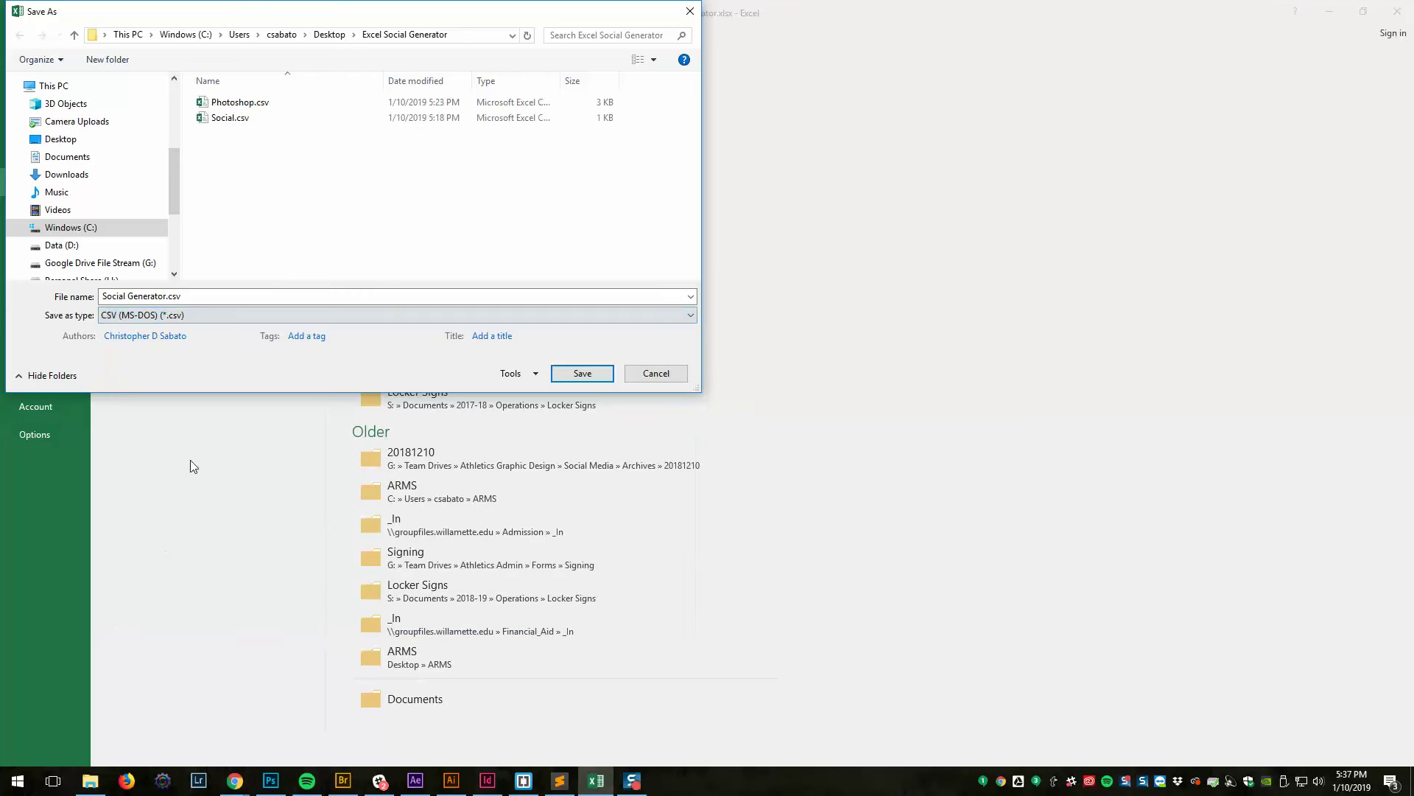
click(219, 120)
click(582, 373)
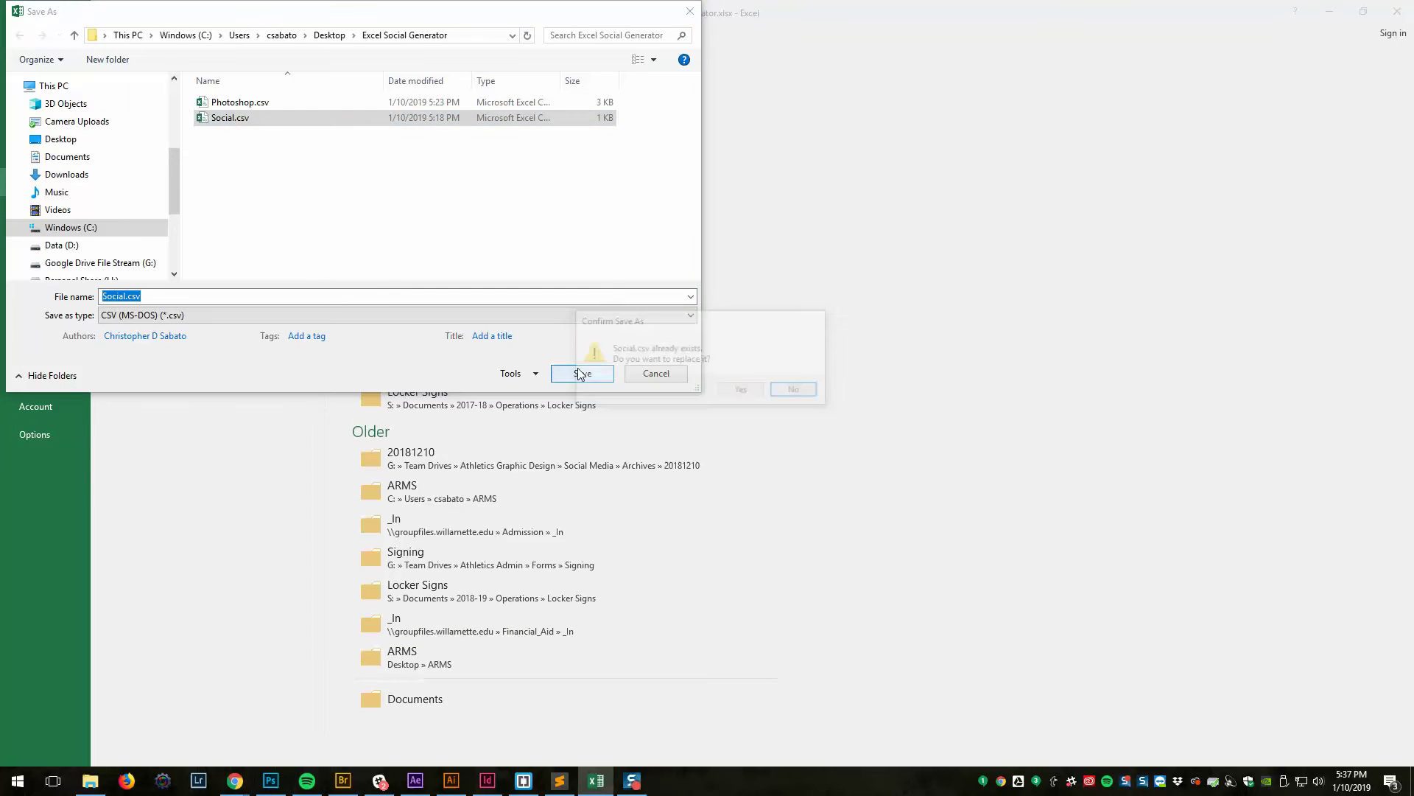
Replace the existing Social.csv with only the active sheet, then dismiss the remaining save prompts.
click(740, 394)
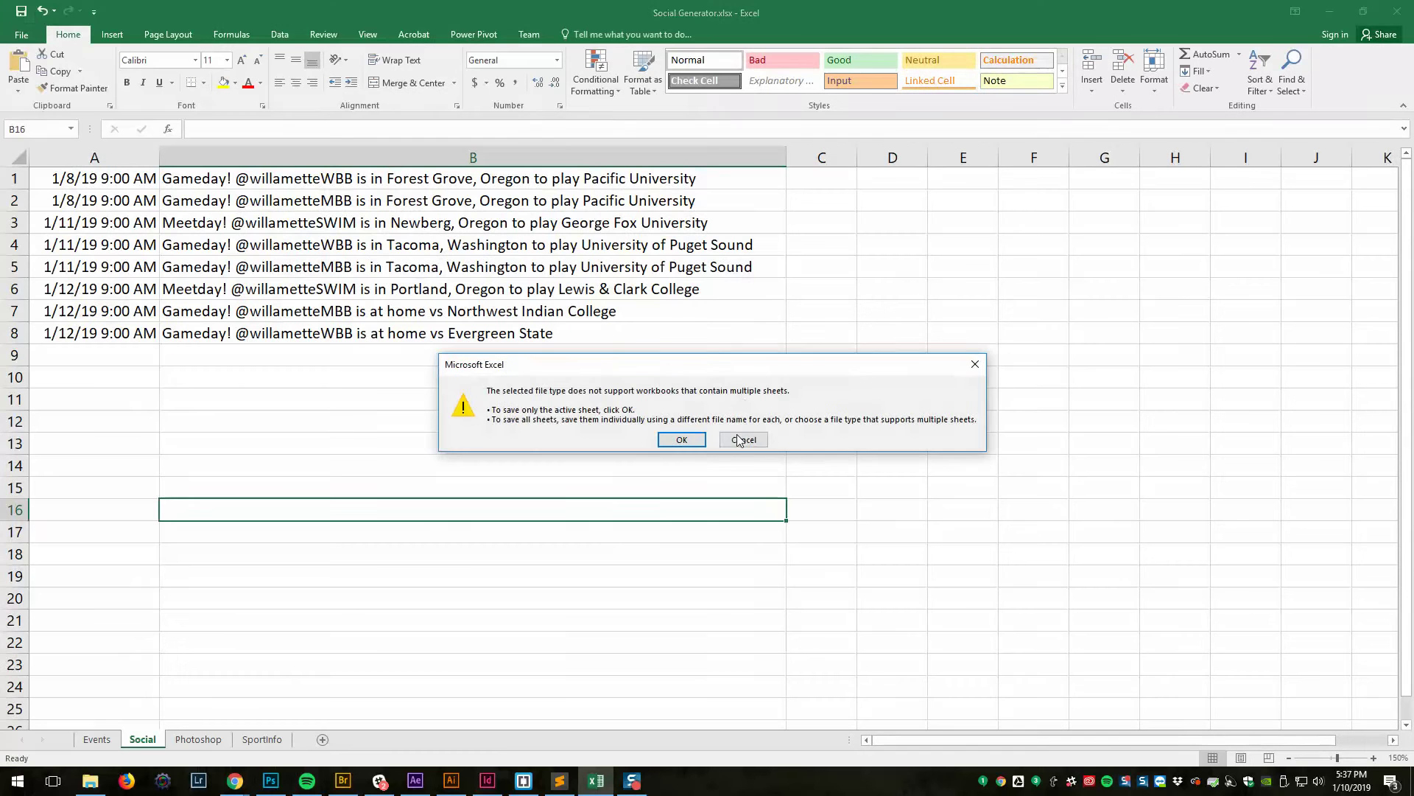
click(683, 440)
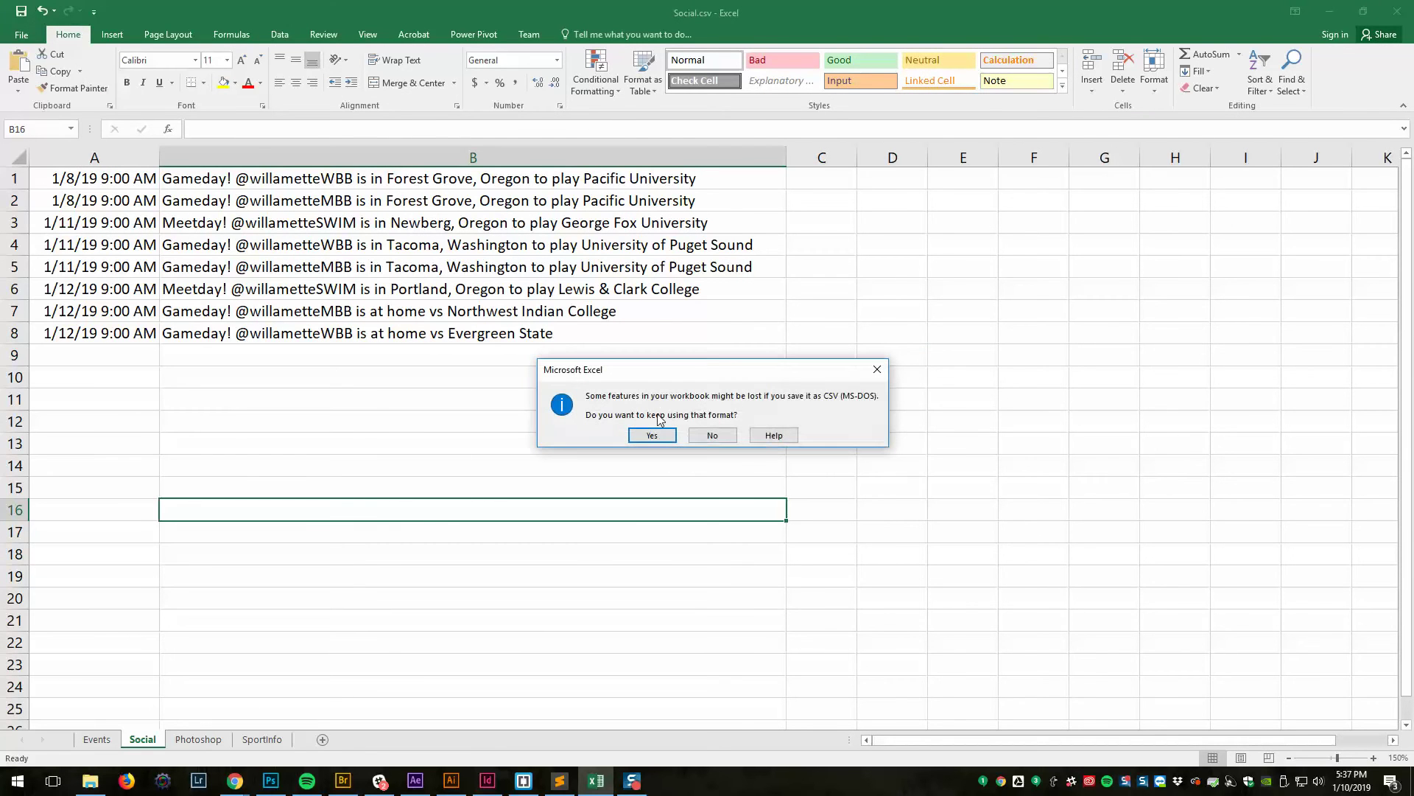
click(711, 436)
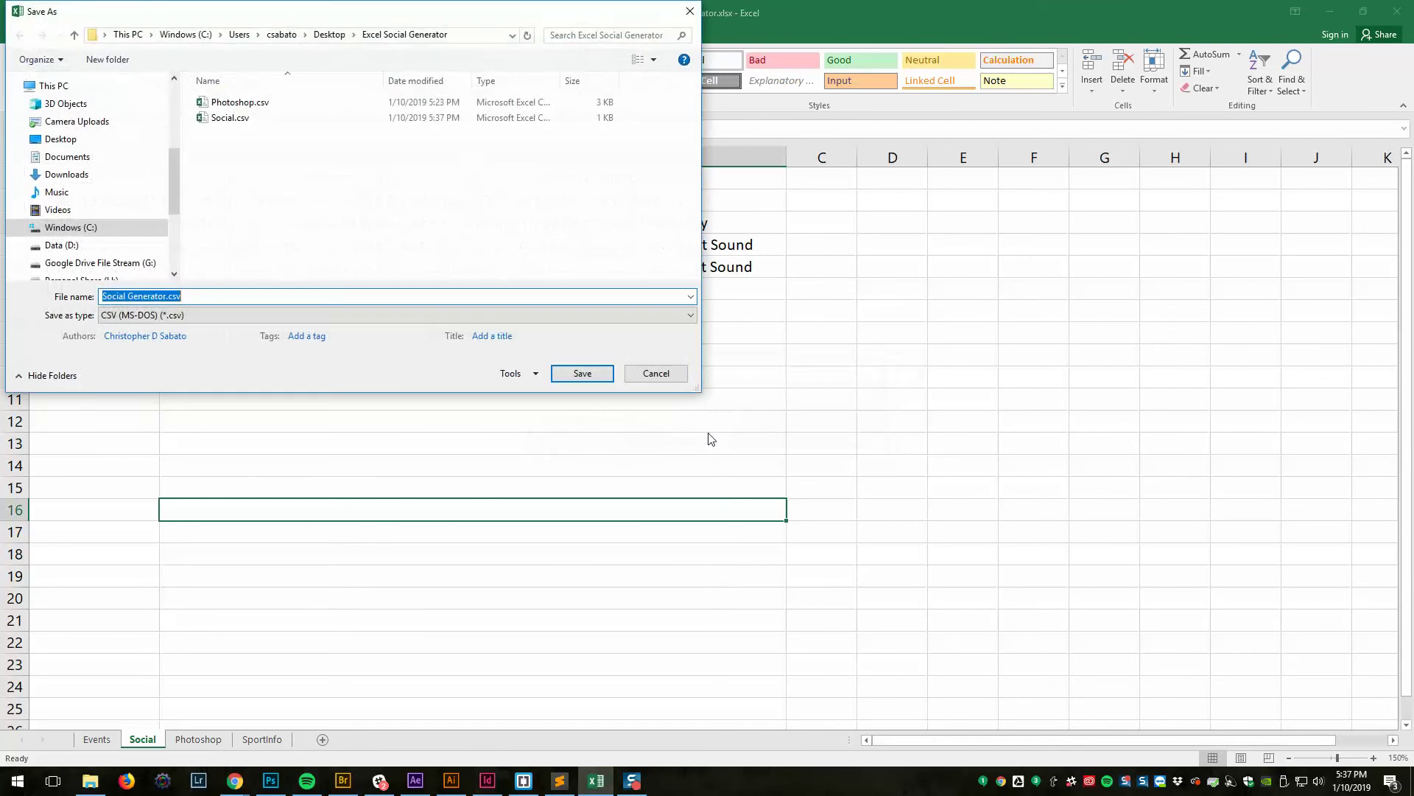
click(653, 373)
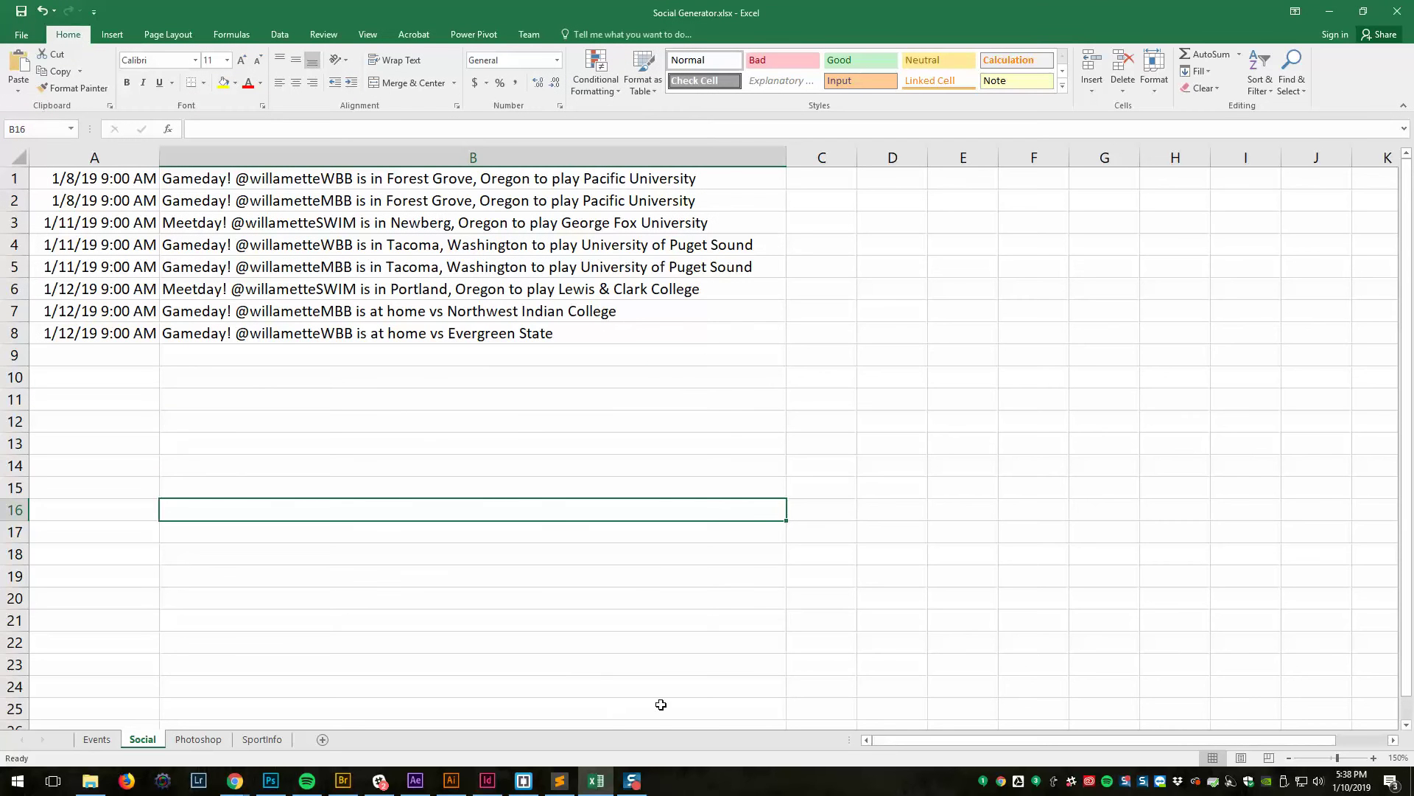
click(98, 767)
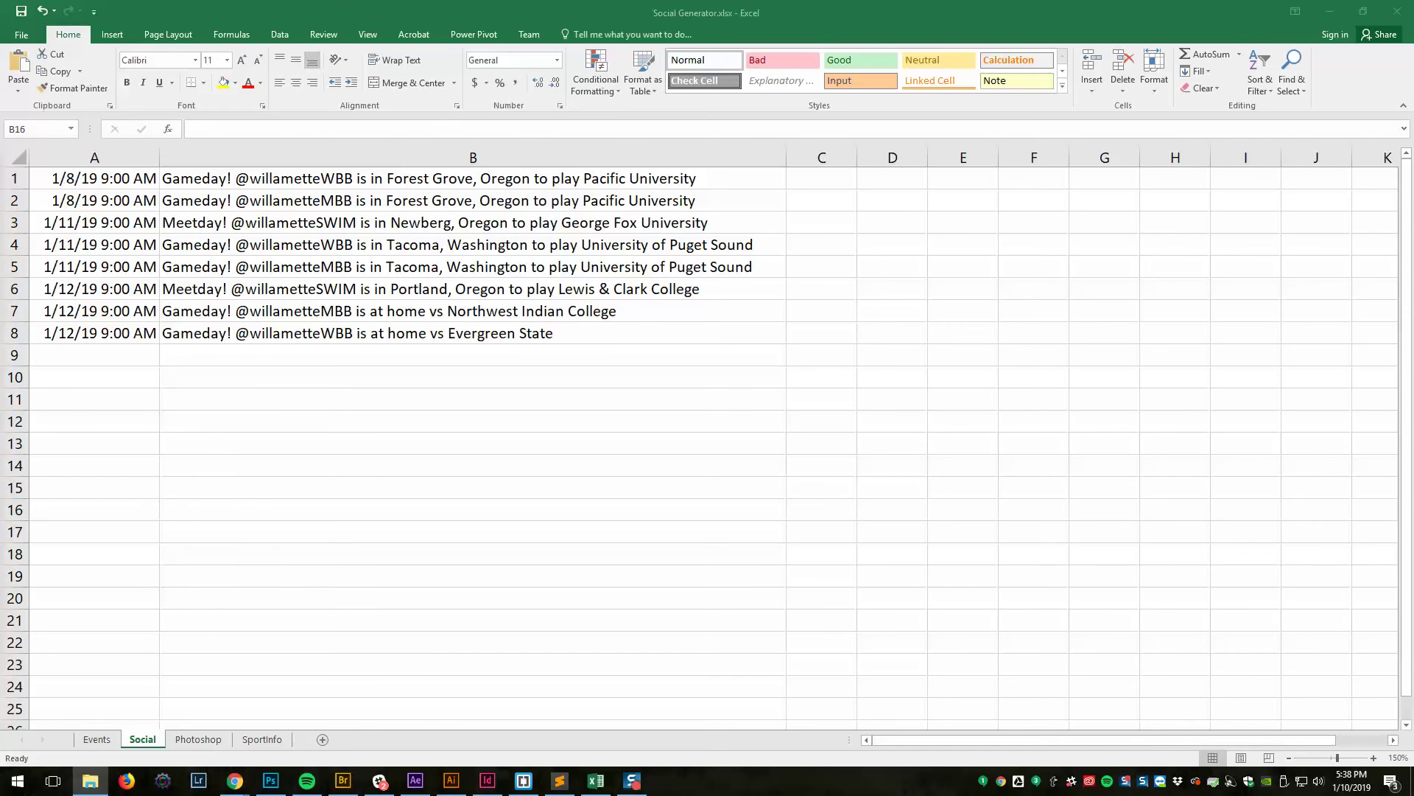
key(alt+Tab)
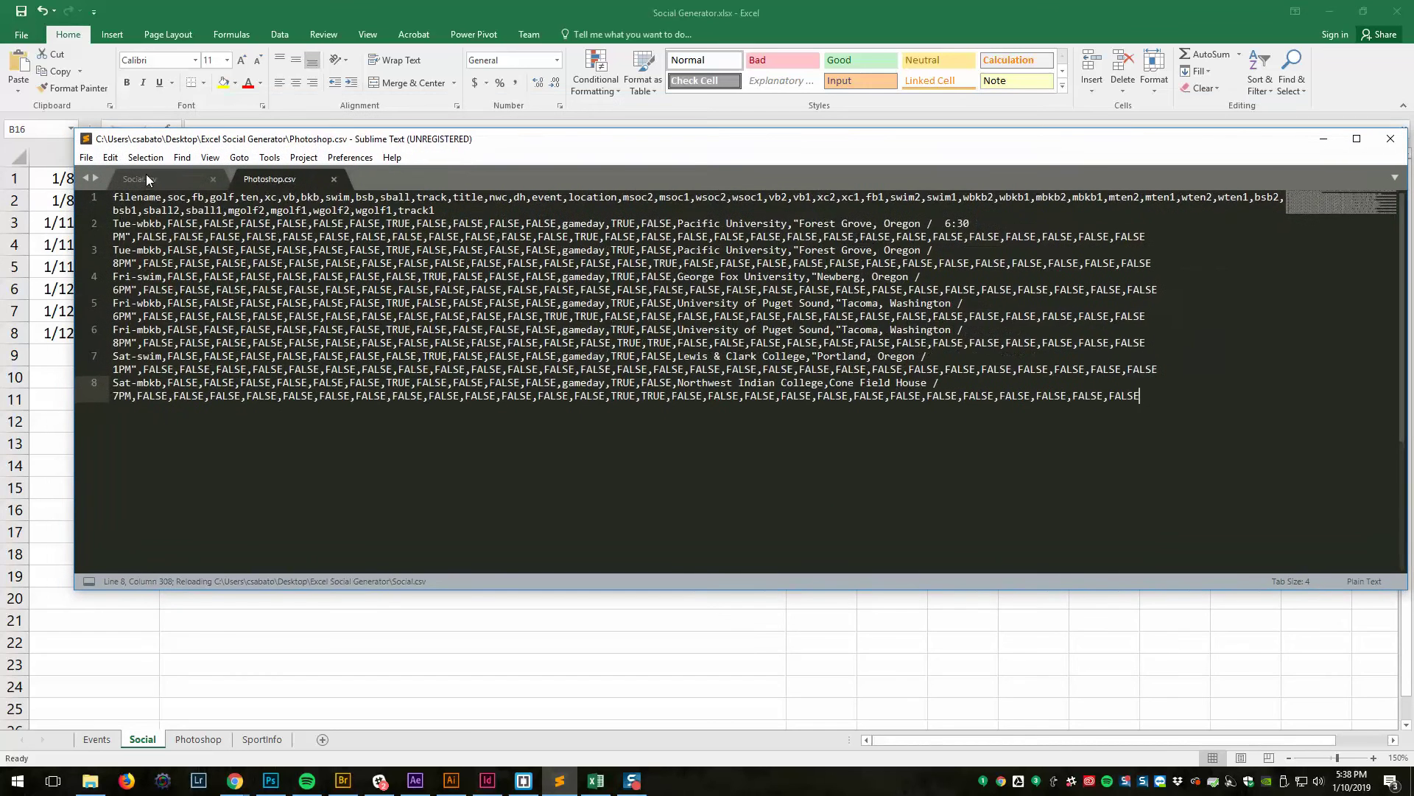
drag(672, 289, 209, 223)
click(333, 394)
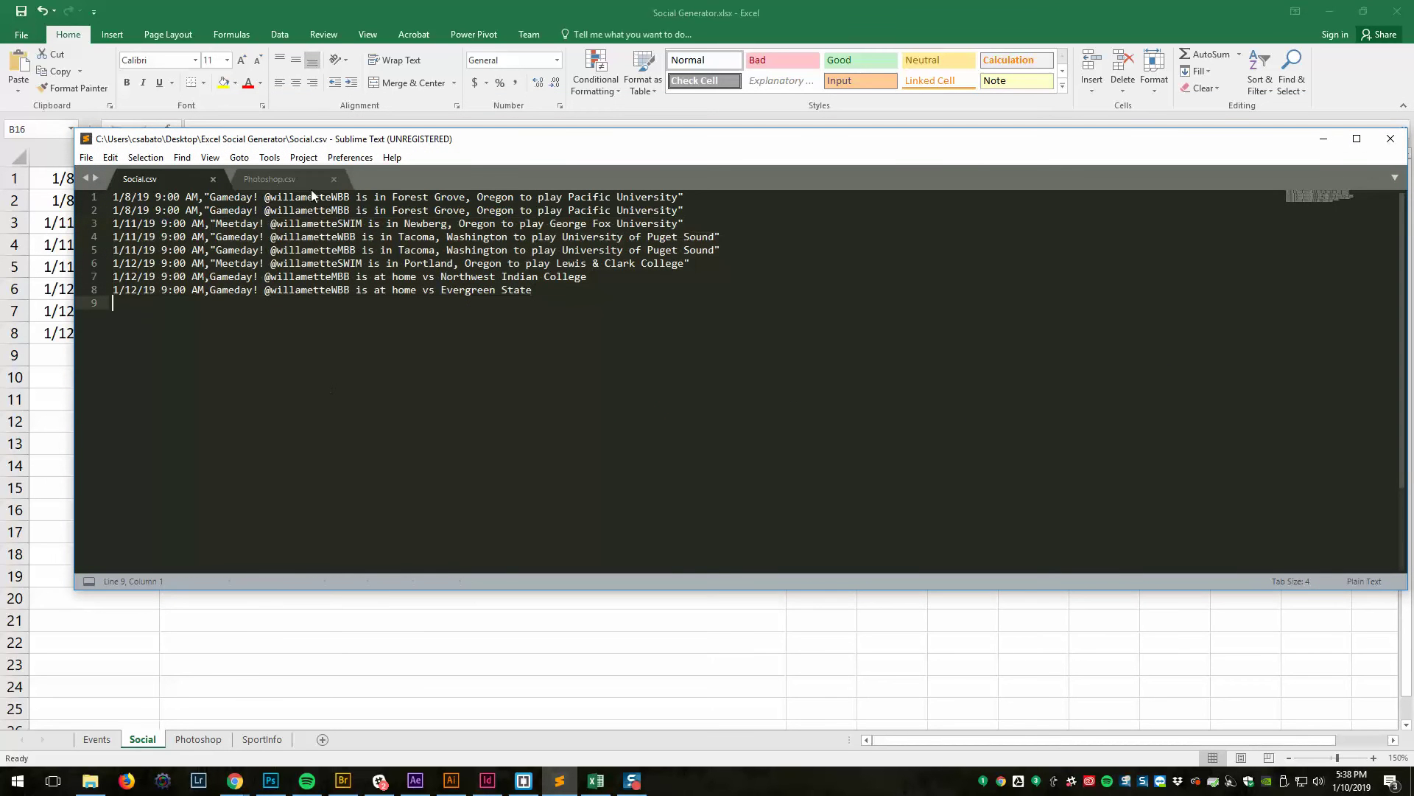
click(254, 178)
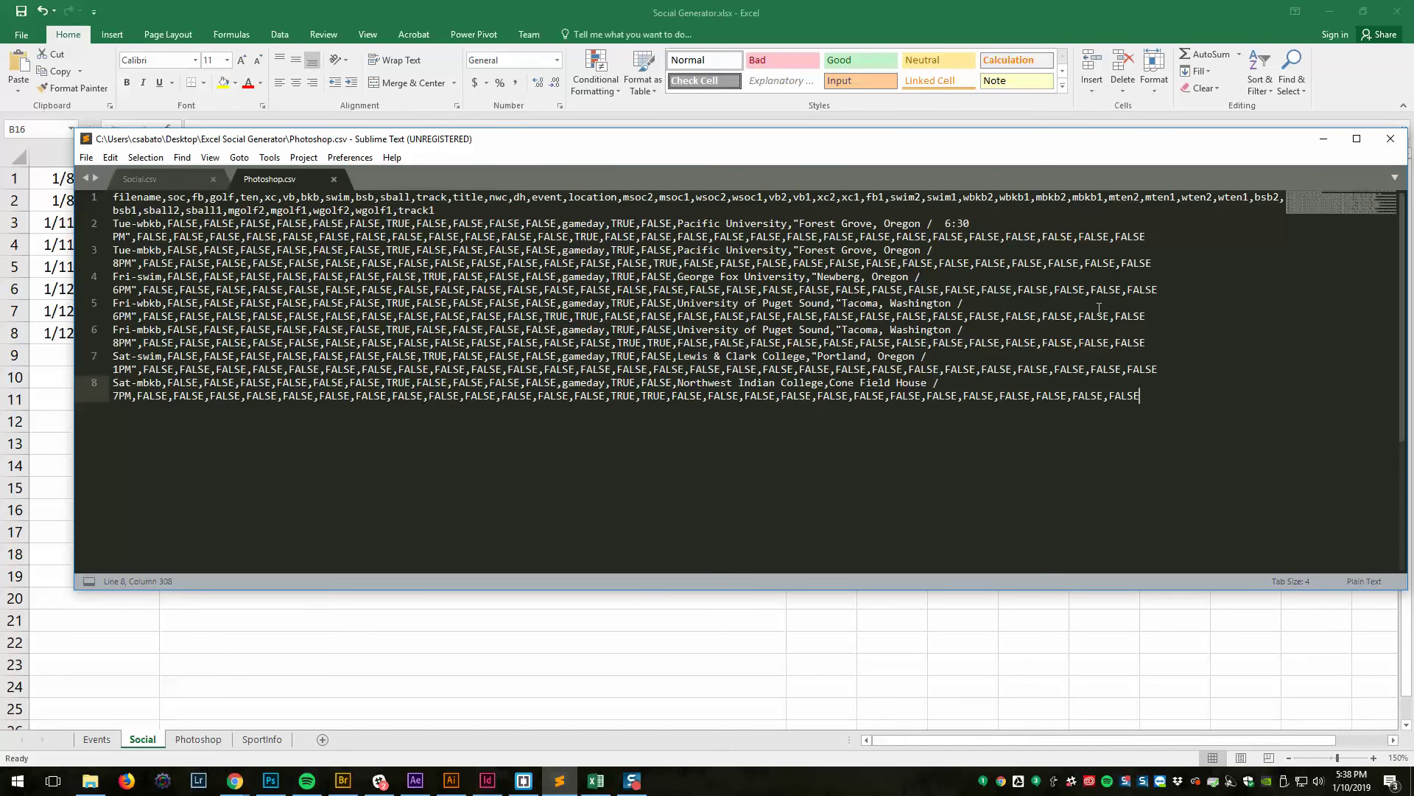
scroll(542, 339, down, 3)
scroll(549, 336, up, 3)
click(1323, 139)
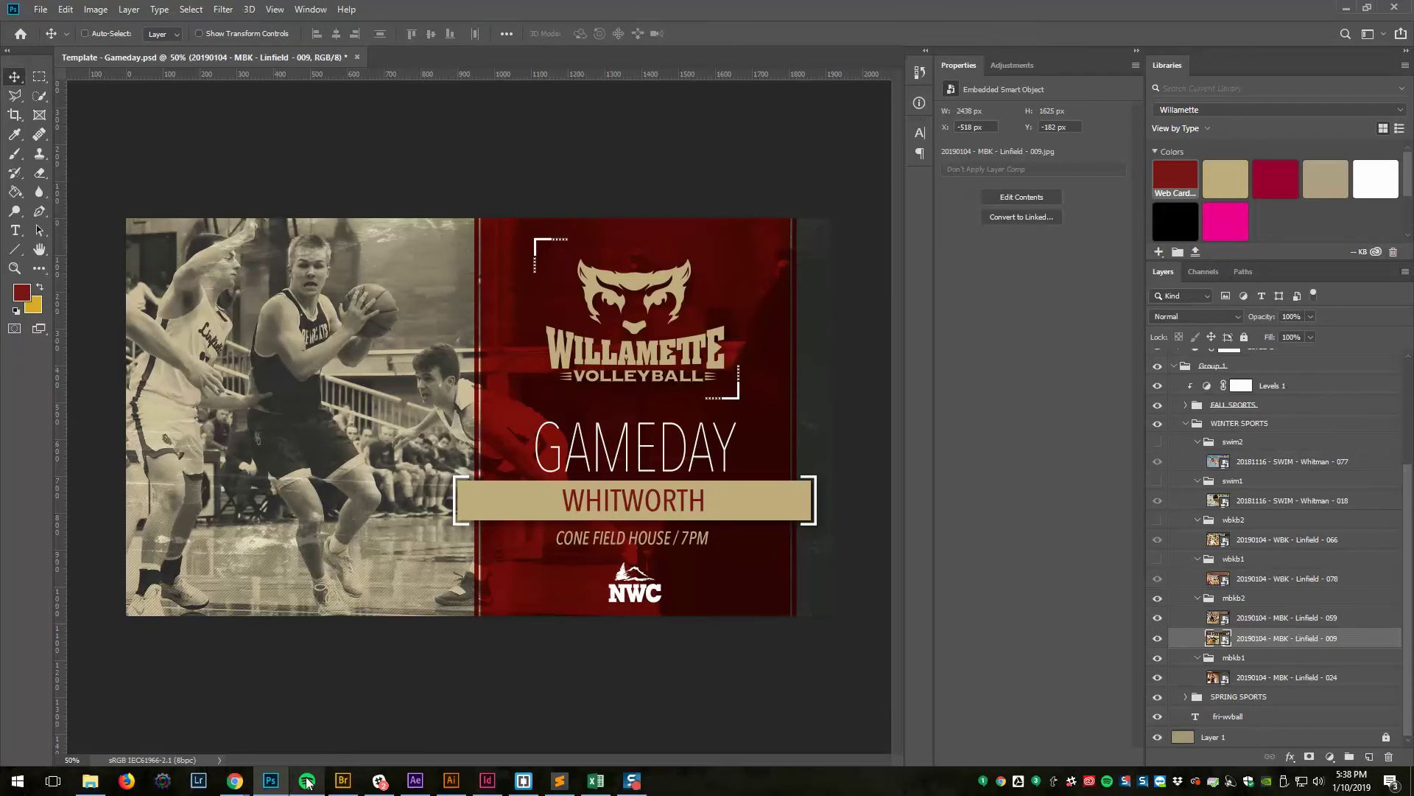
Import the Gameday template's data sets from the CSV file Photoshop.csv via Image > Variables.
click(271, 780)
click(95, 11)
mouse_move(129, 264)
click(267, 275)
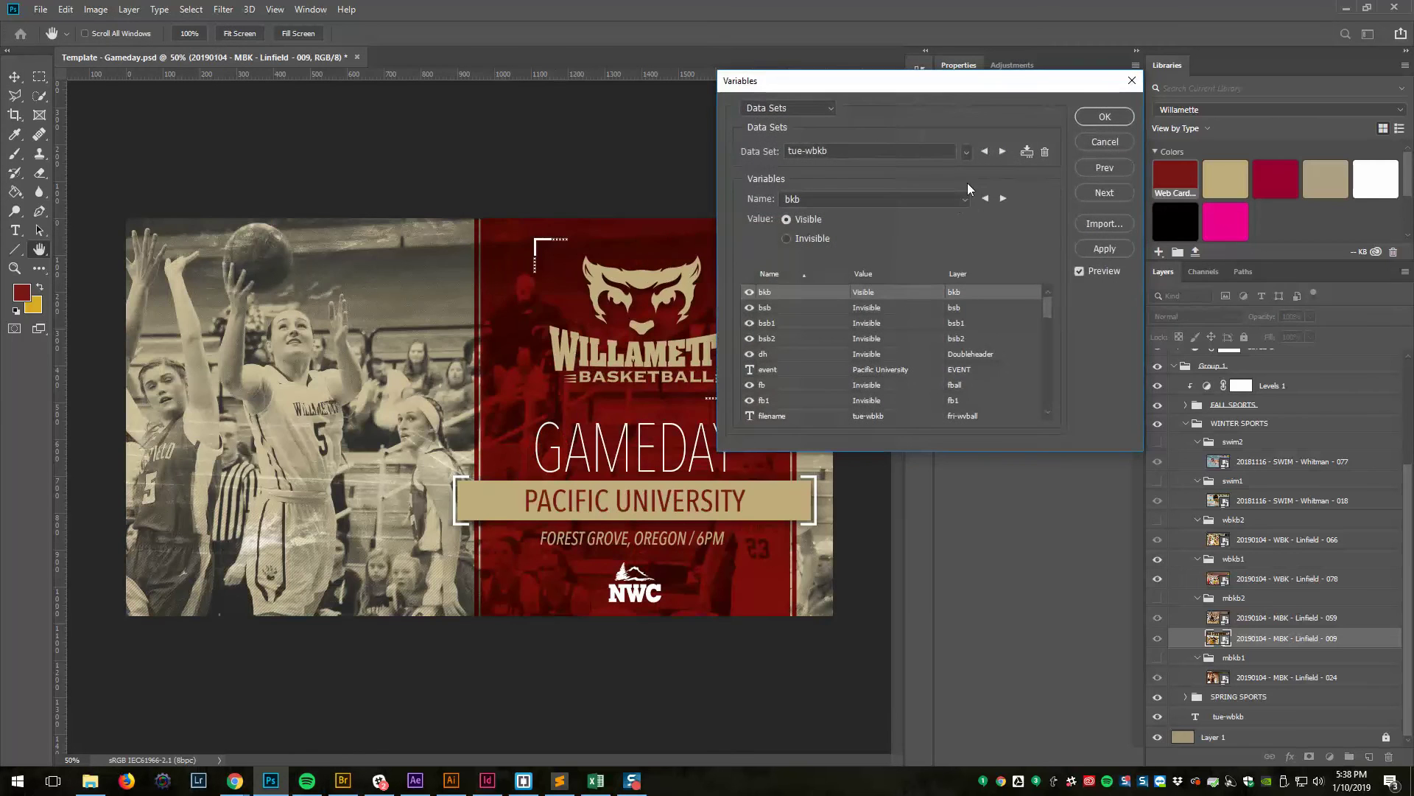
click(1104, 223)
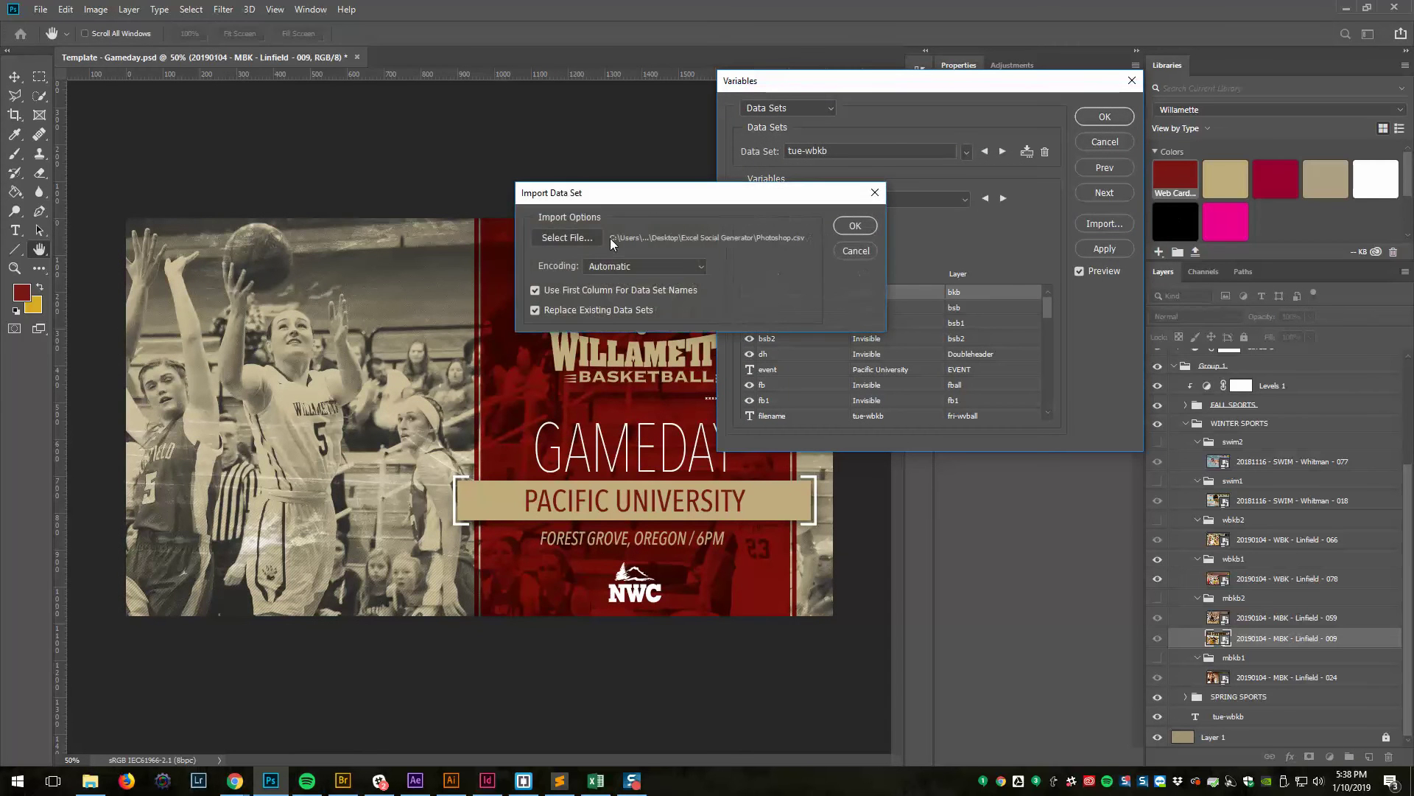
click(587, 239)
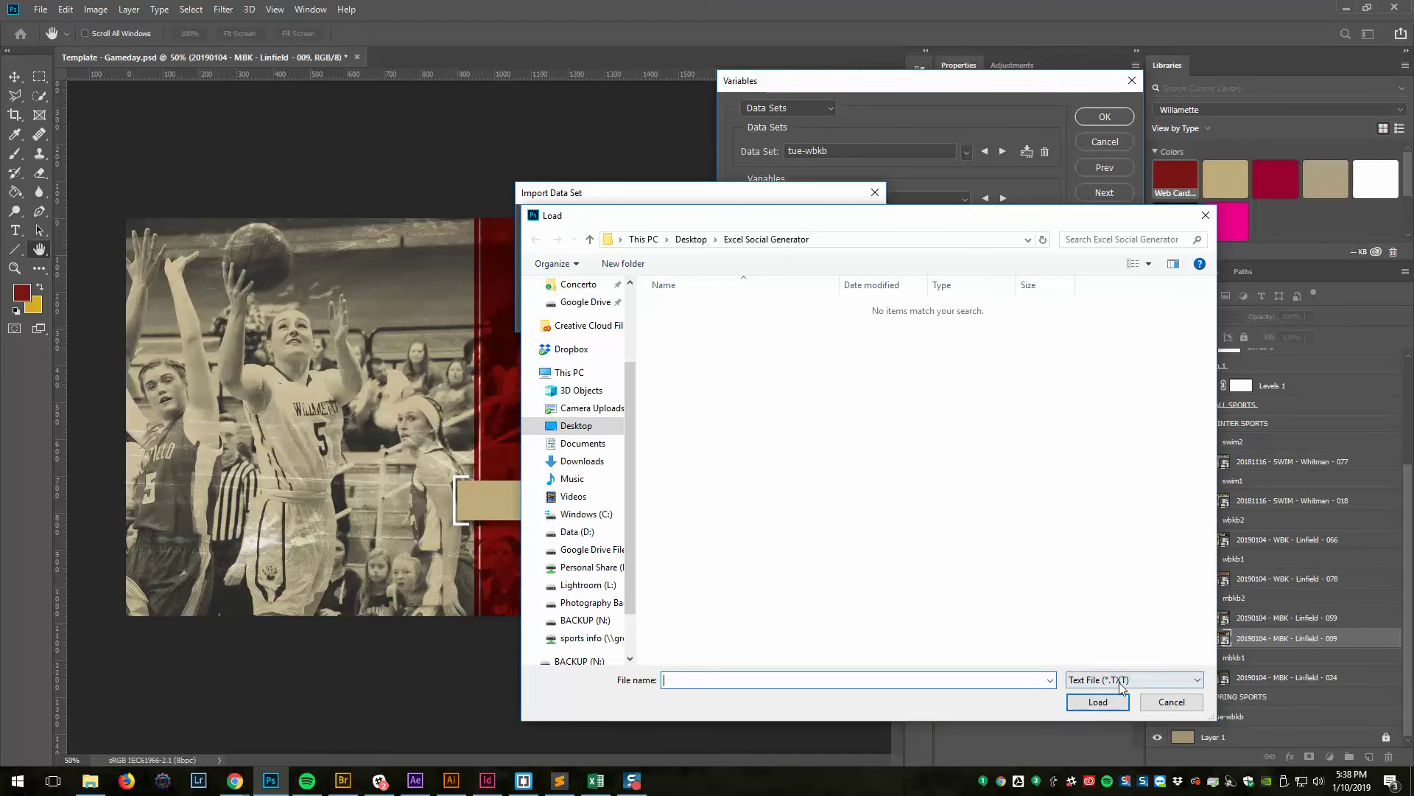
click(1121, 679)
click(1105, 706)
double_click(668, 308)
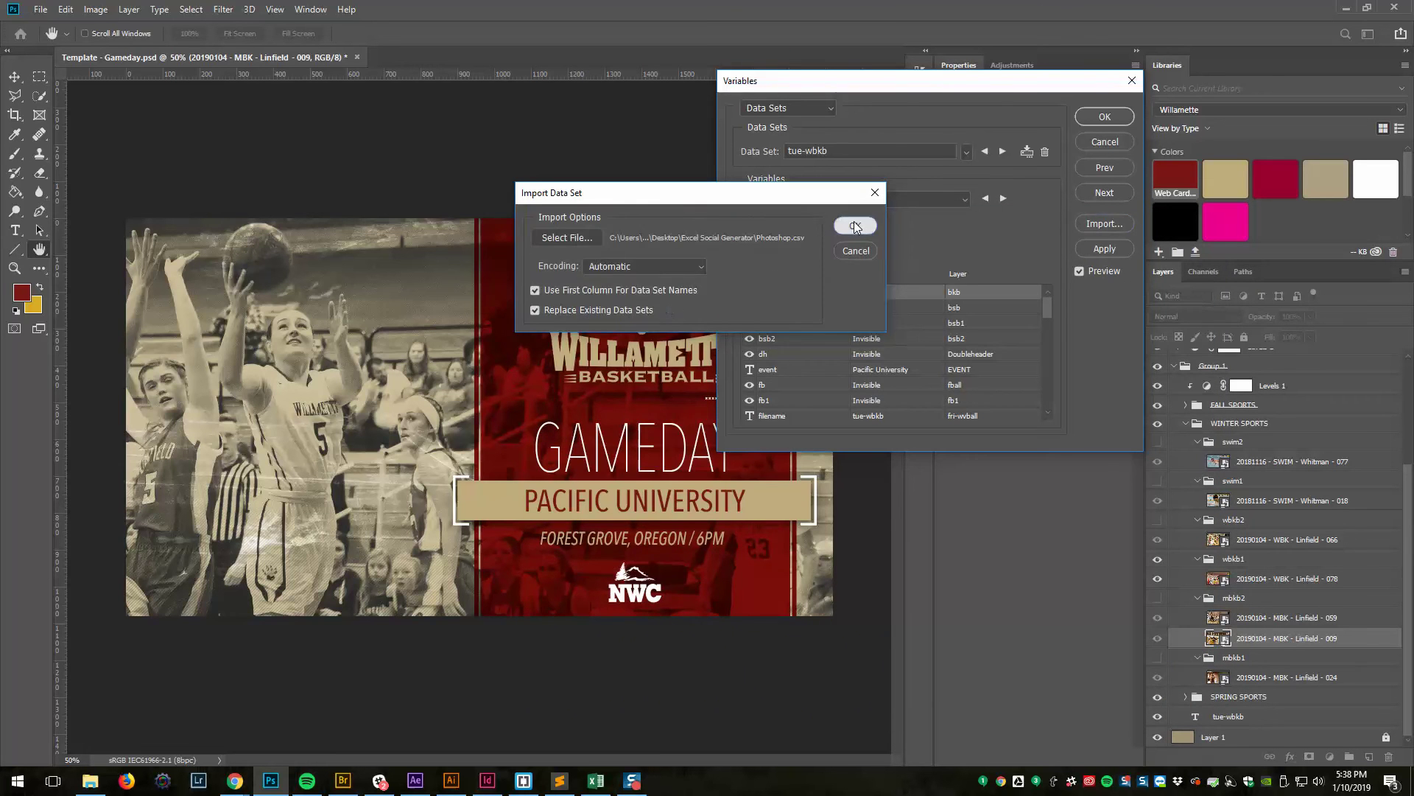
click(853, 225)
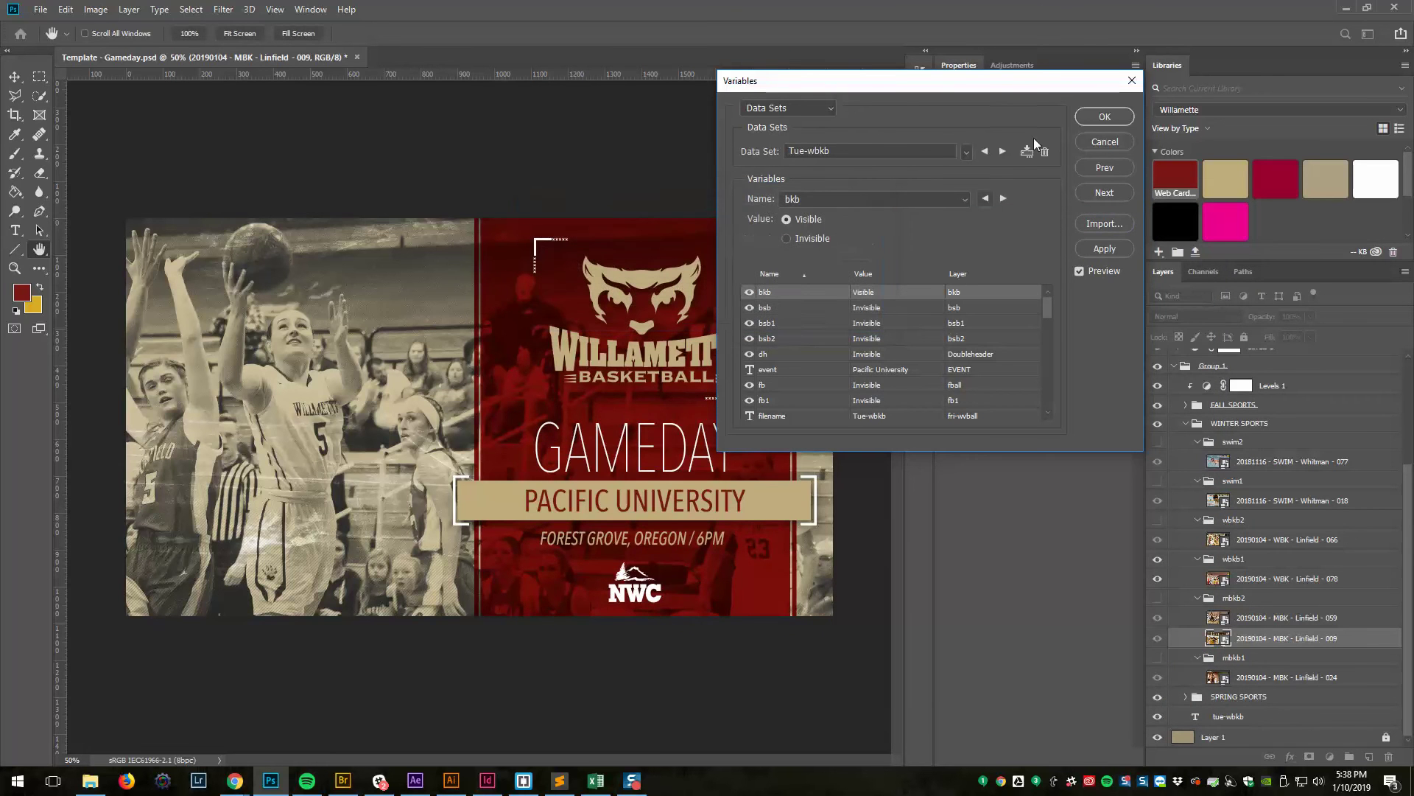
Preview the Fri-swim, Fri-wbkb and Fri-mbkb data sets, ending on Sat-swim.
drag(992, 81, 1040, 47)
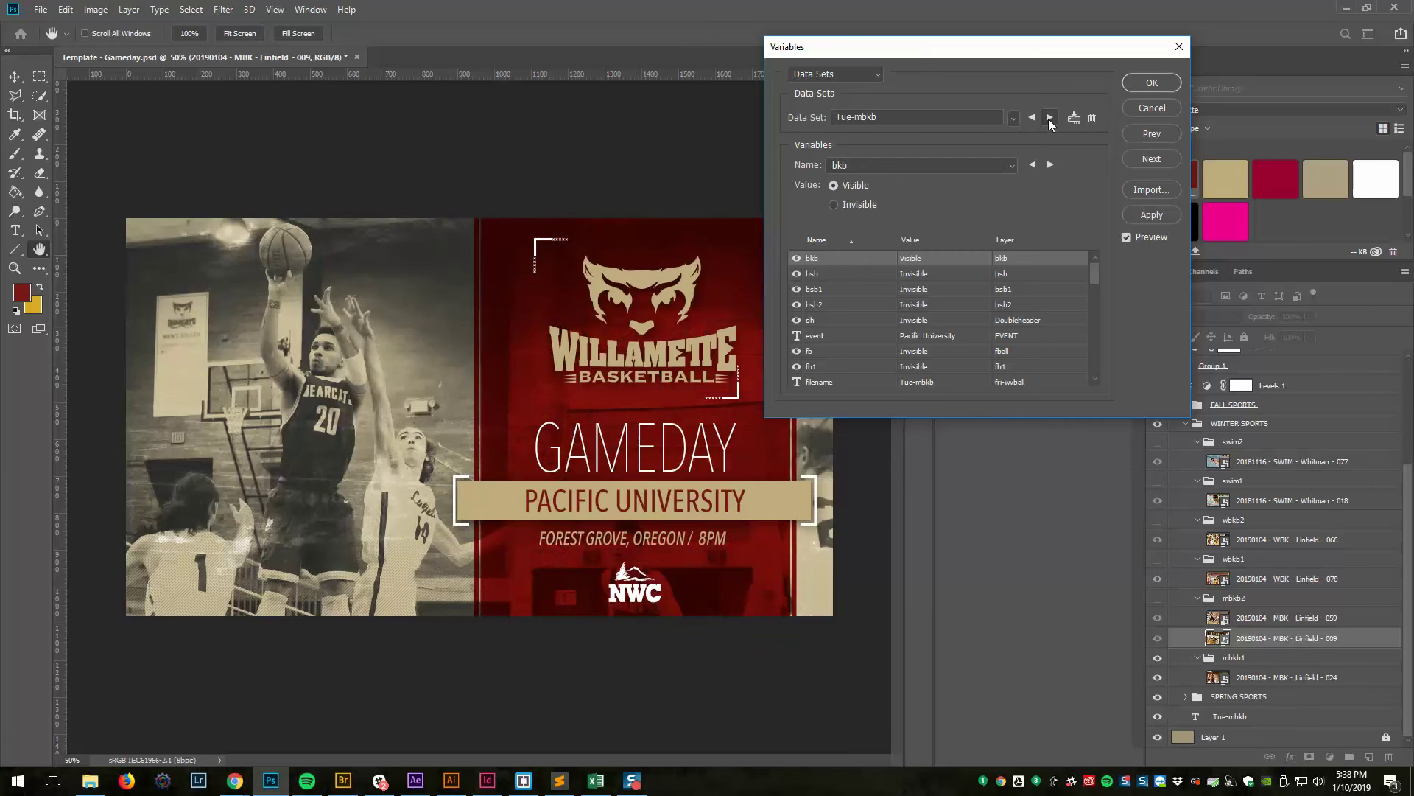
click(1049, 118)
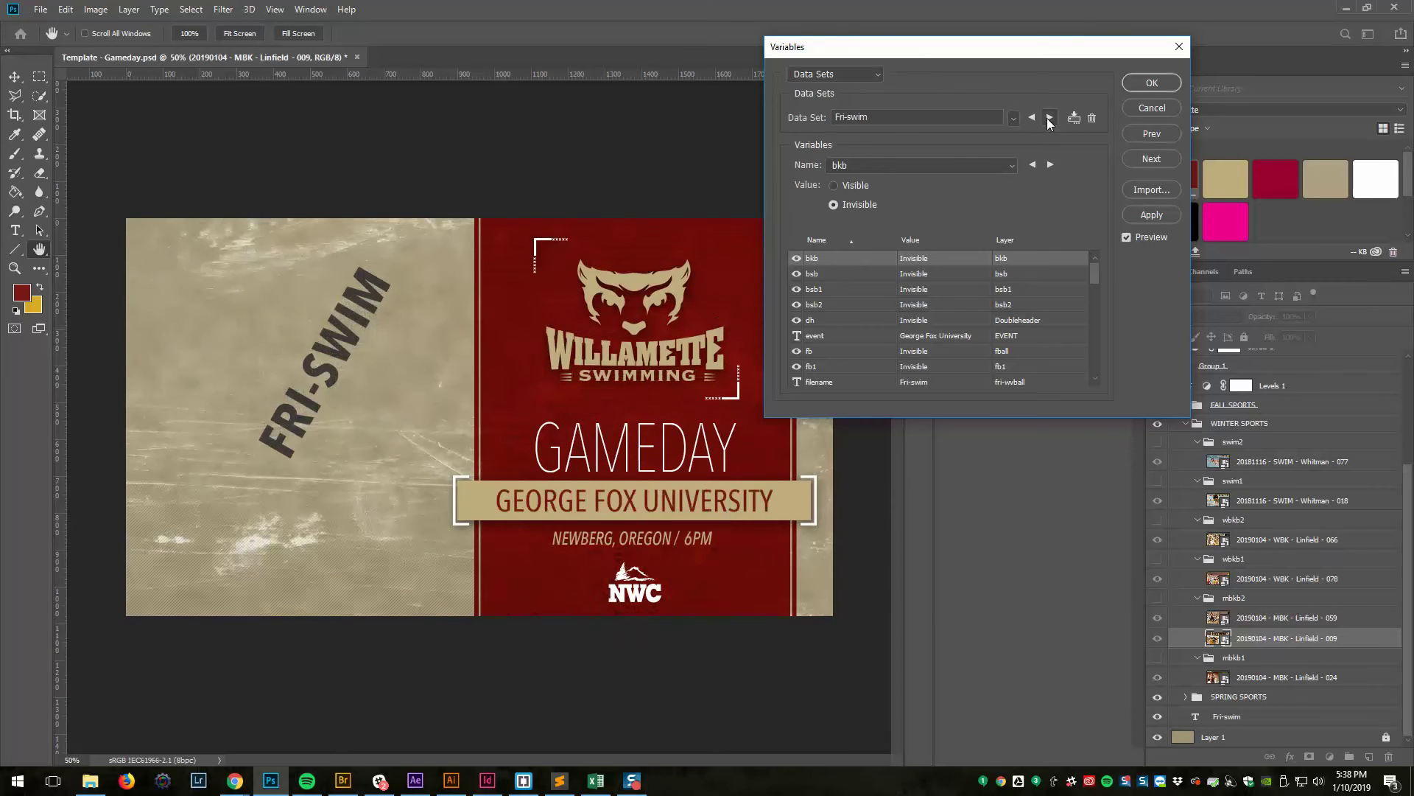
click(1049, 118)
click(1032, 118)
click(1050, 117)
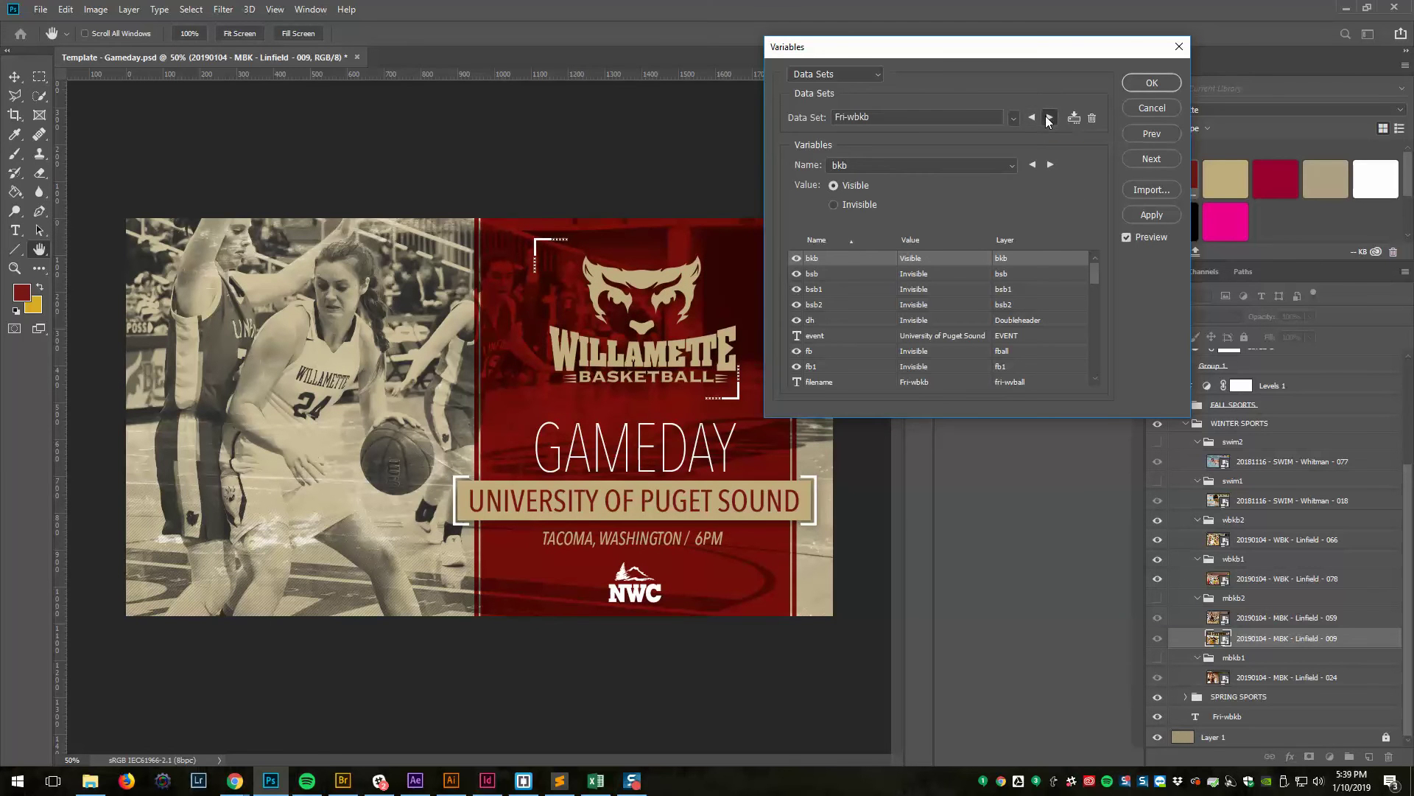
click(1049, 118)
click(1049, 118)
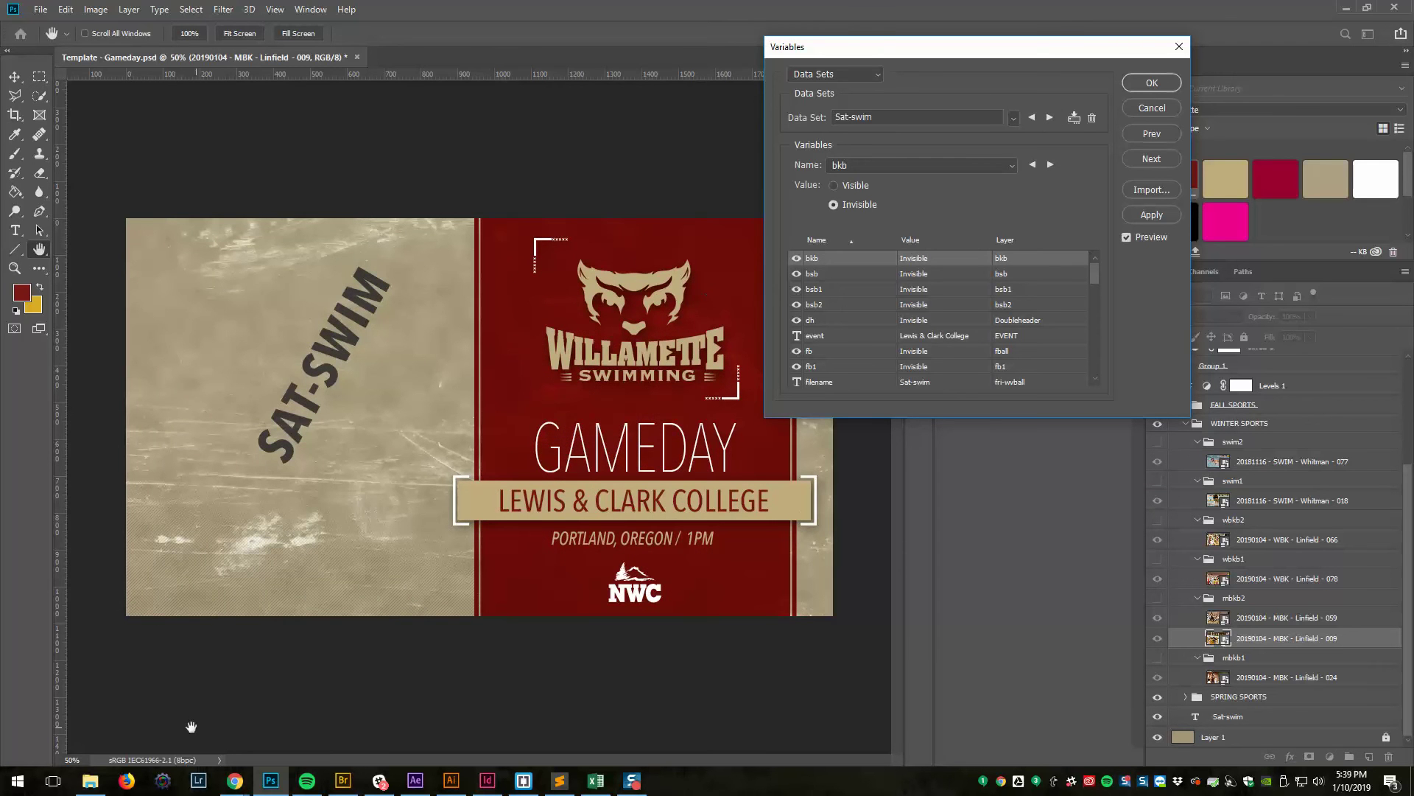
In Excel's Photoshop sheet, start a Save As with the CSV (MS-DOS) format.
click(597, 781)
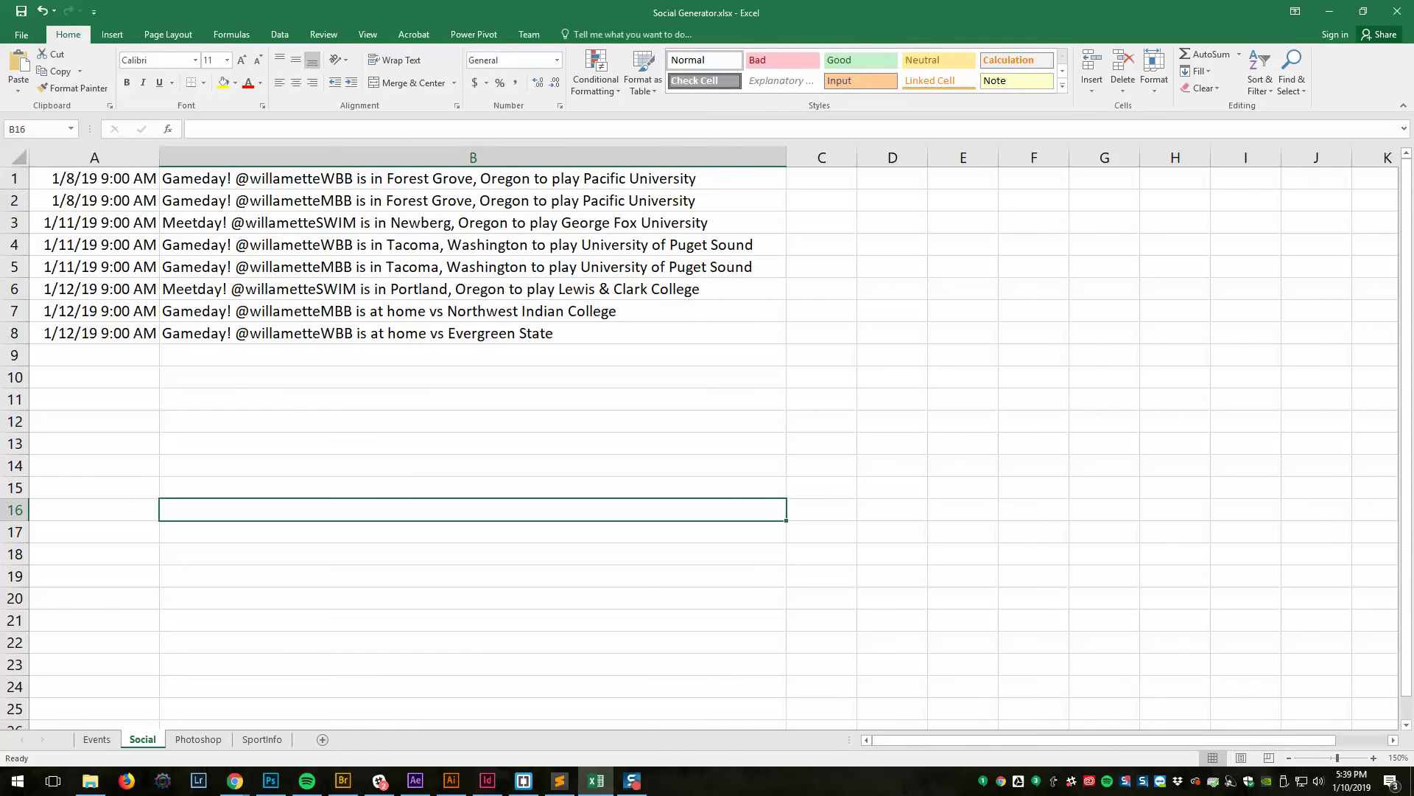
click(197, 739)
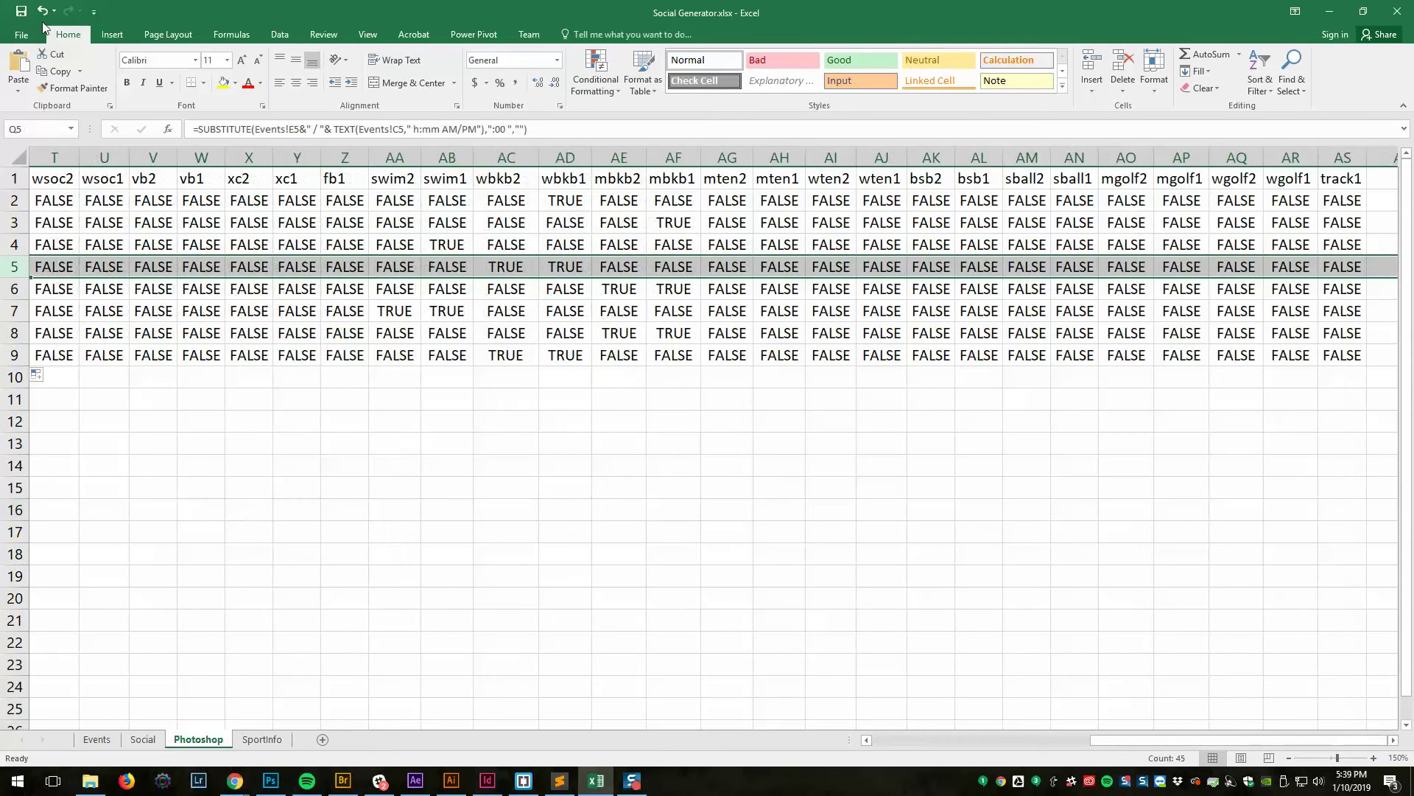
click(21, 35)
click(41, 182)
click(244, 229)
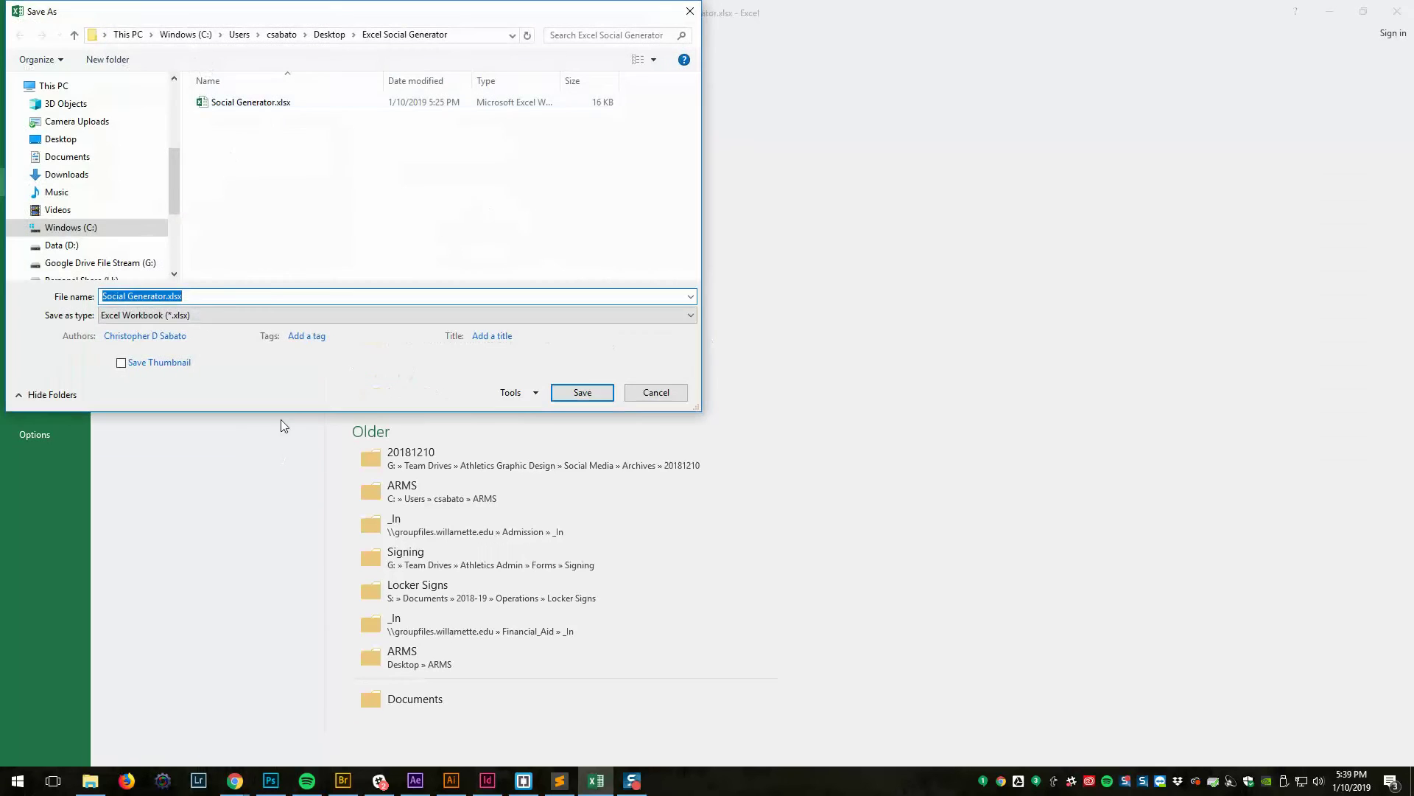
click(261, 315)
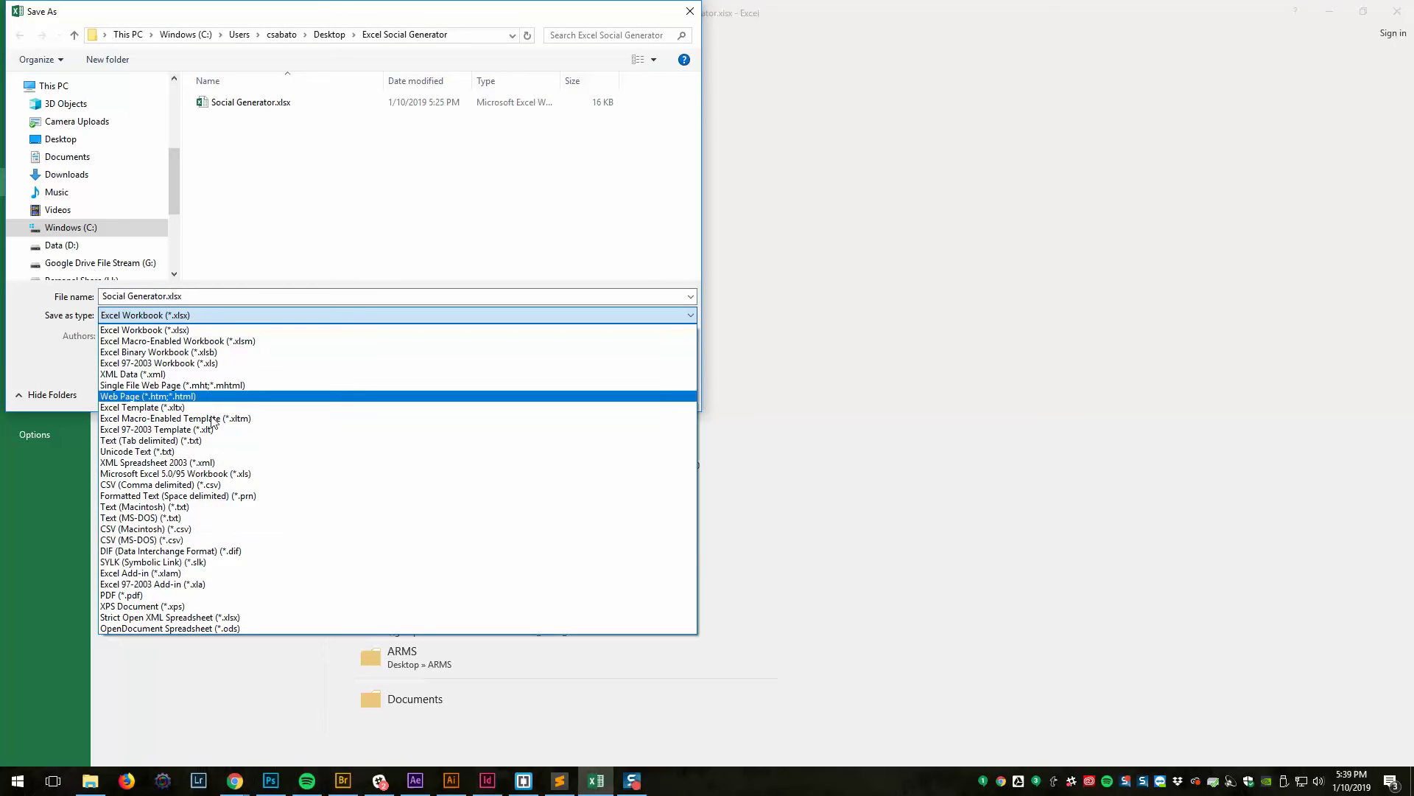
click(201, 541)
Overwrite Photoshop.csv with only the active Photoshop sheet, declining the follow-up save.
click(221, 103)
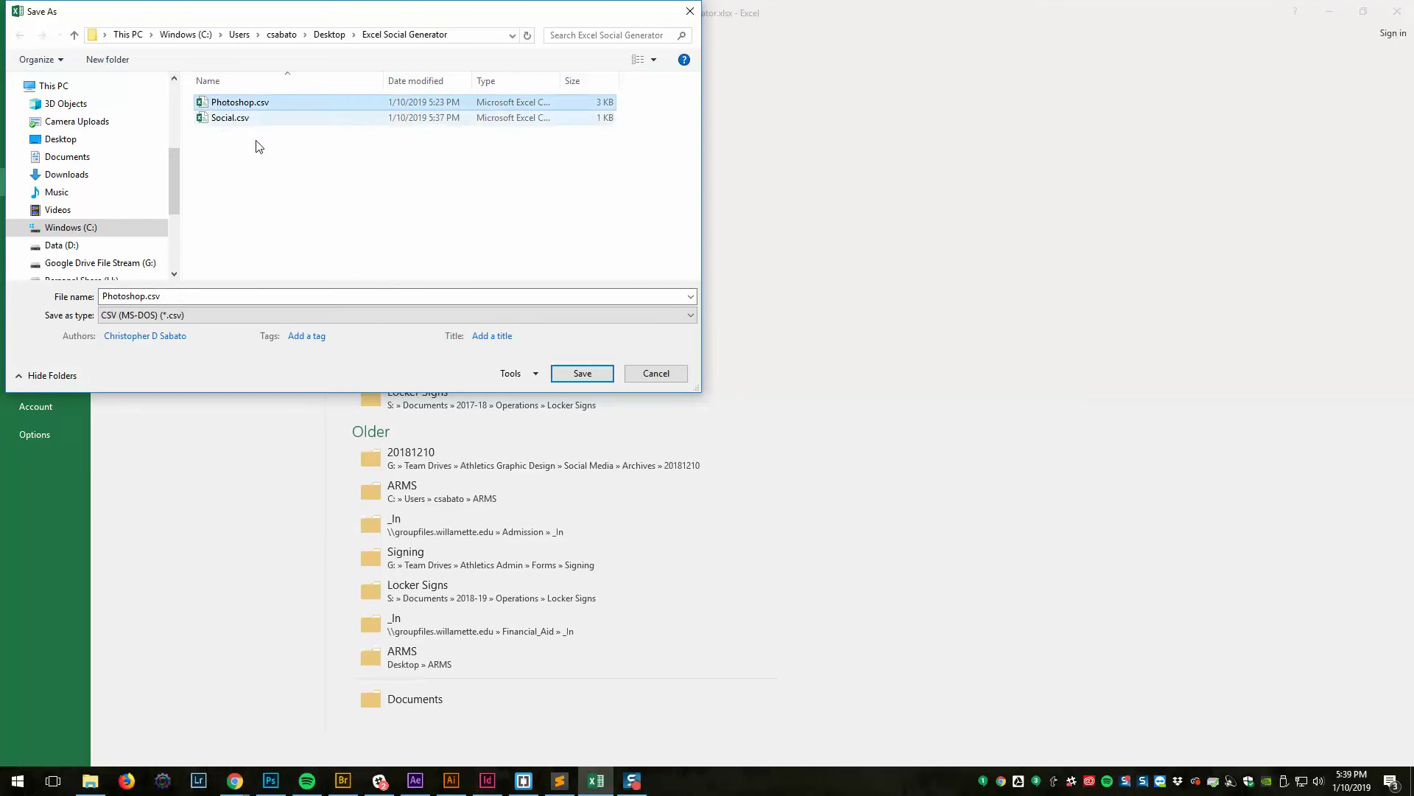
click(582, 374)
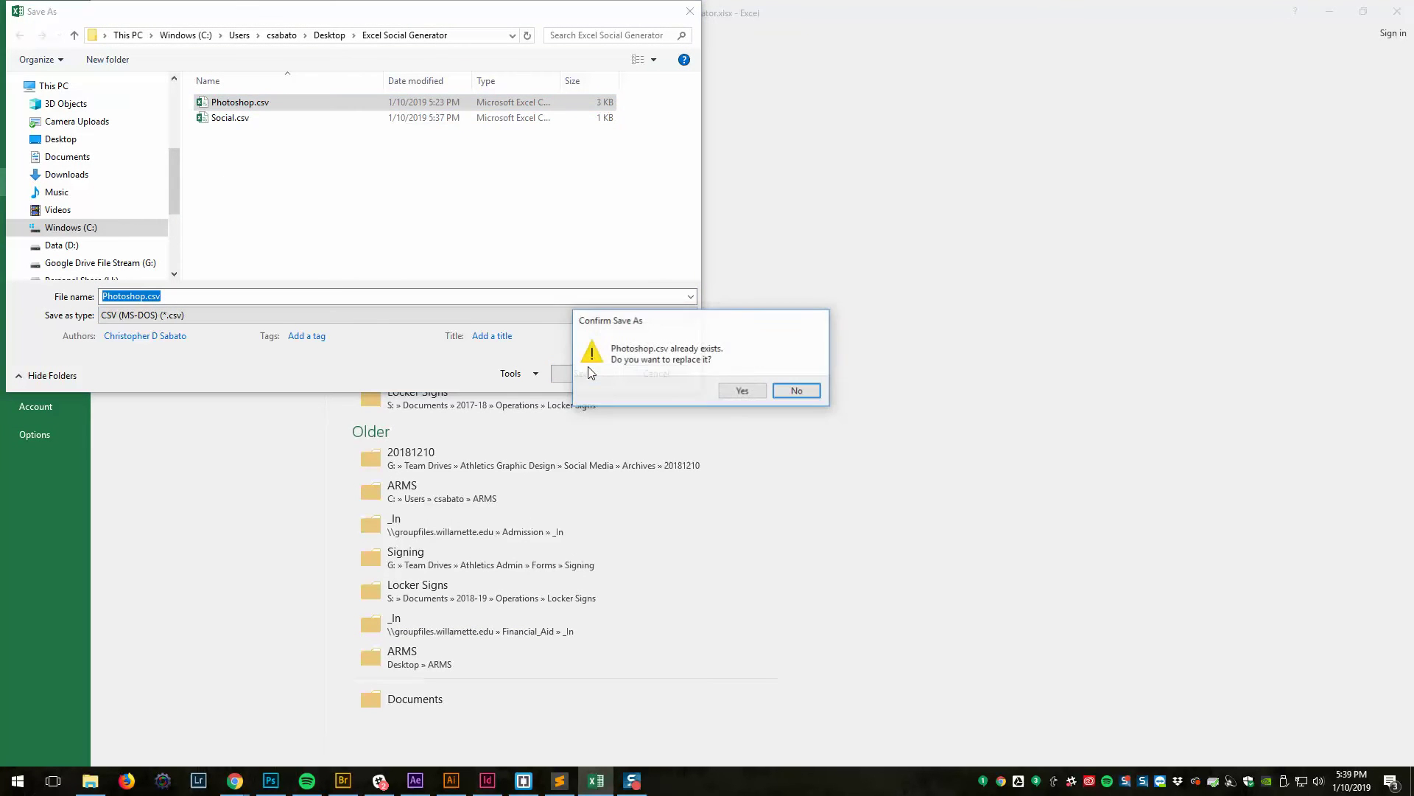
click(738, 392)
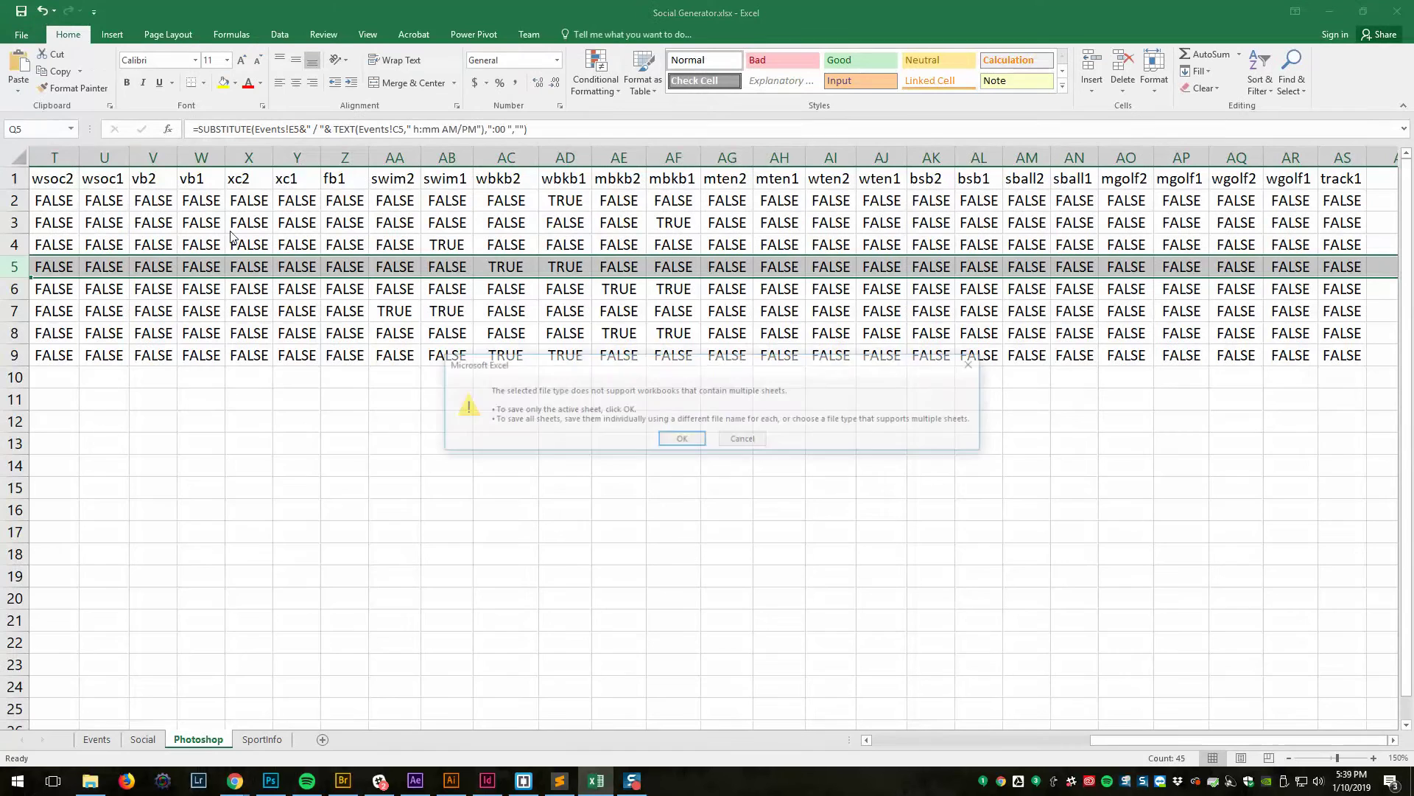
click(678, 440)
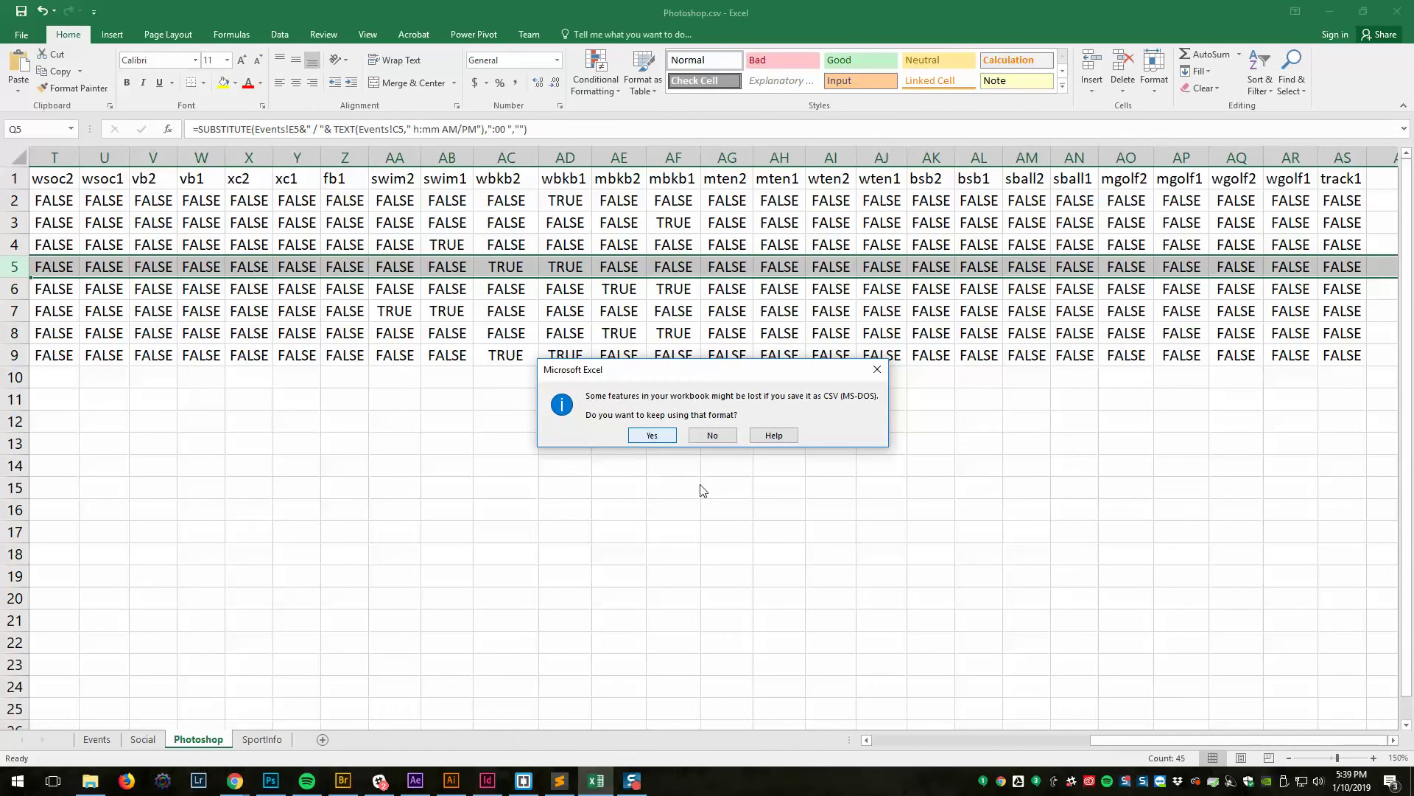
click(707, 436)
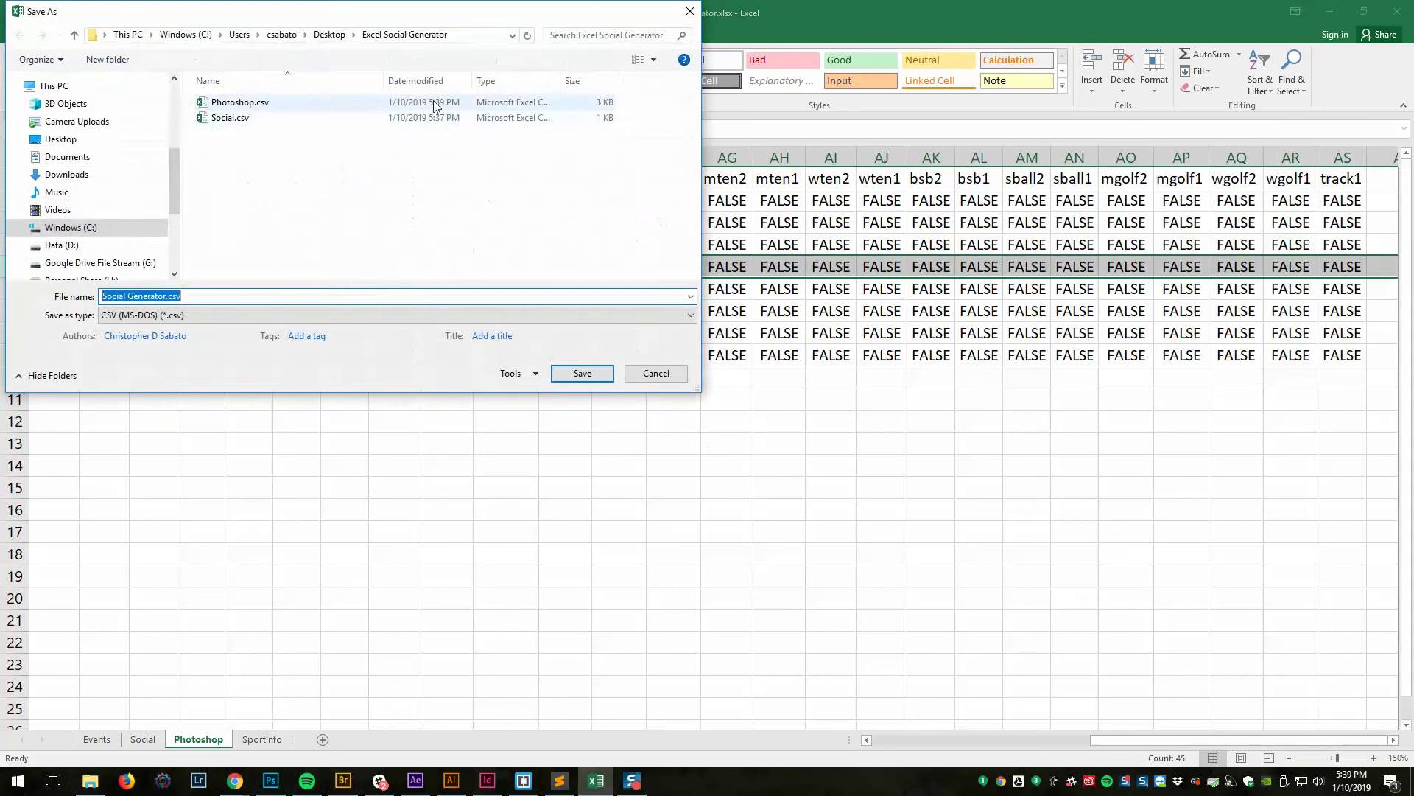
click(649, 377)
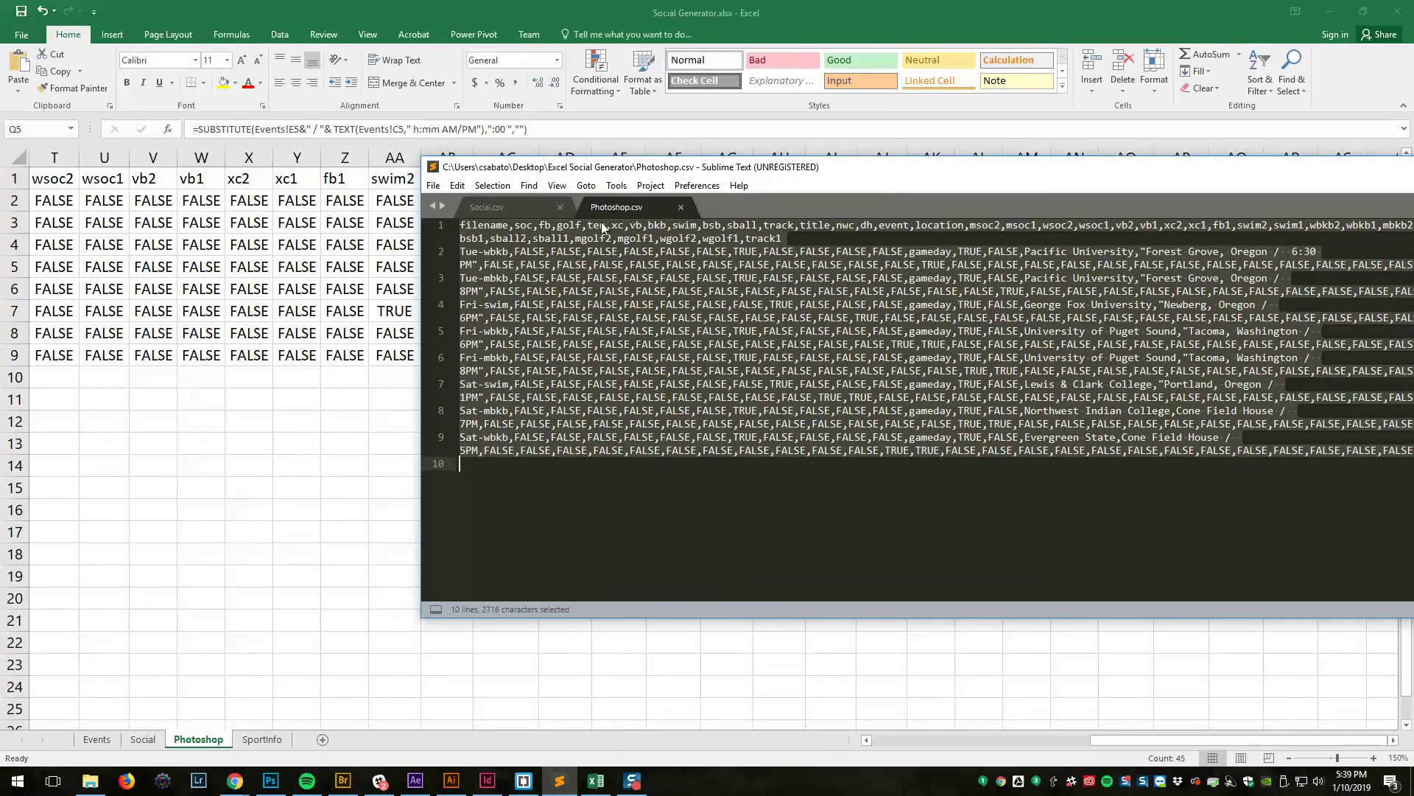
Move Sublime Text aside to reveal Excel's Photoshop sheet of sport flags.
drag(459, 171, 1413, 177)
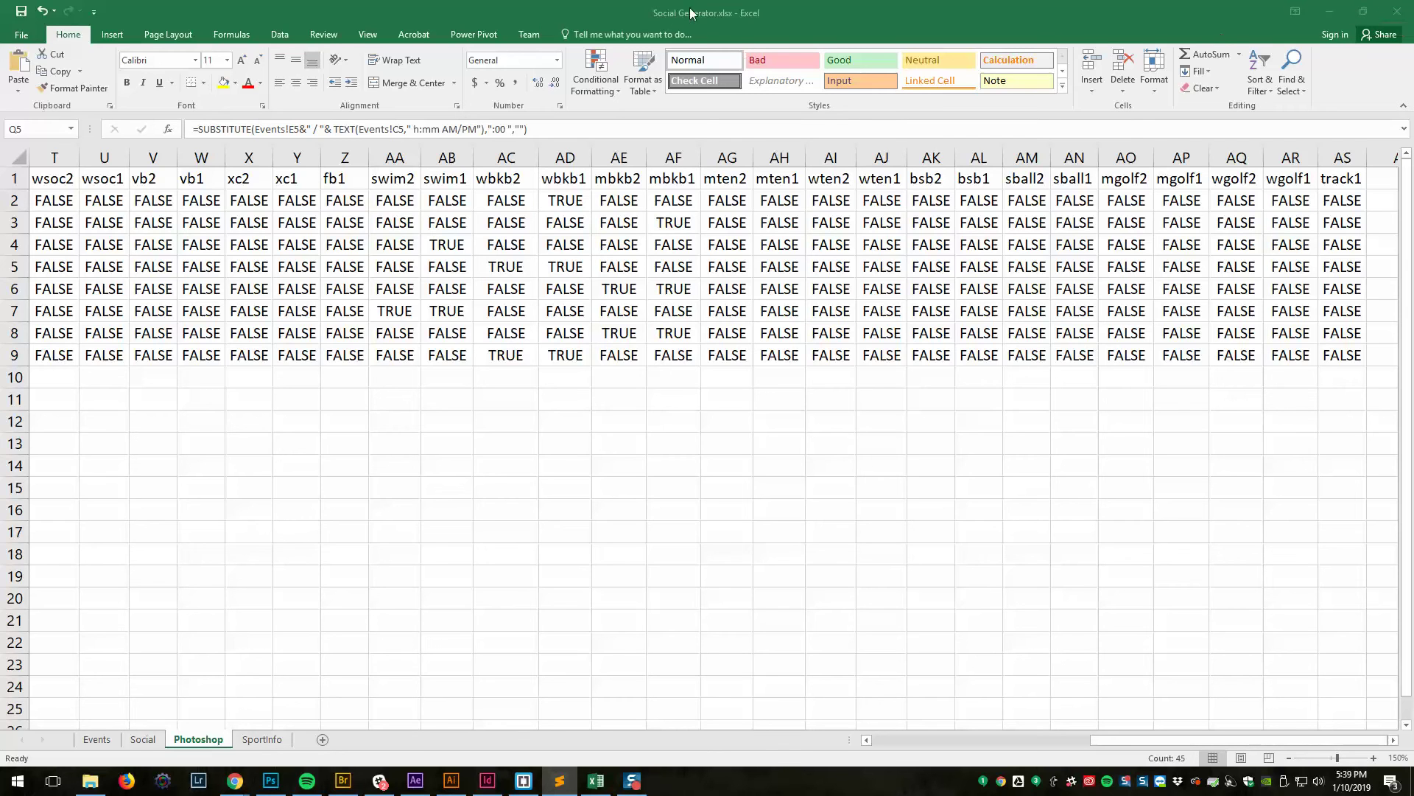
Save and close the Social Generator workbook, then reimport Photoshop.csv into the Variables dialog.
click(1398, 13)
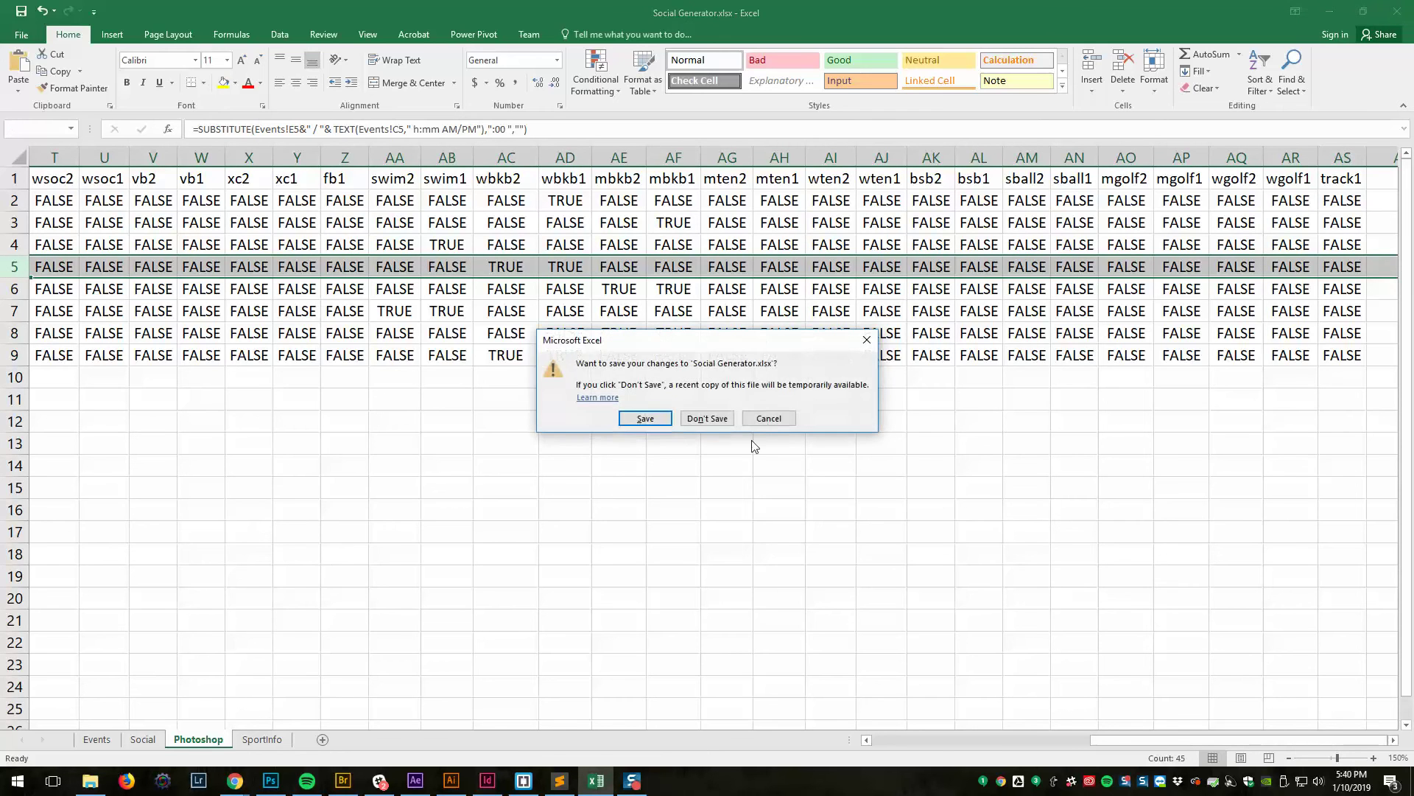
click(645, 418)
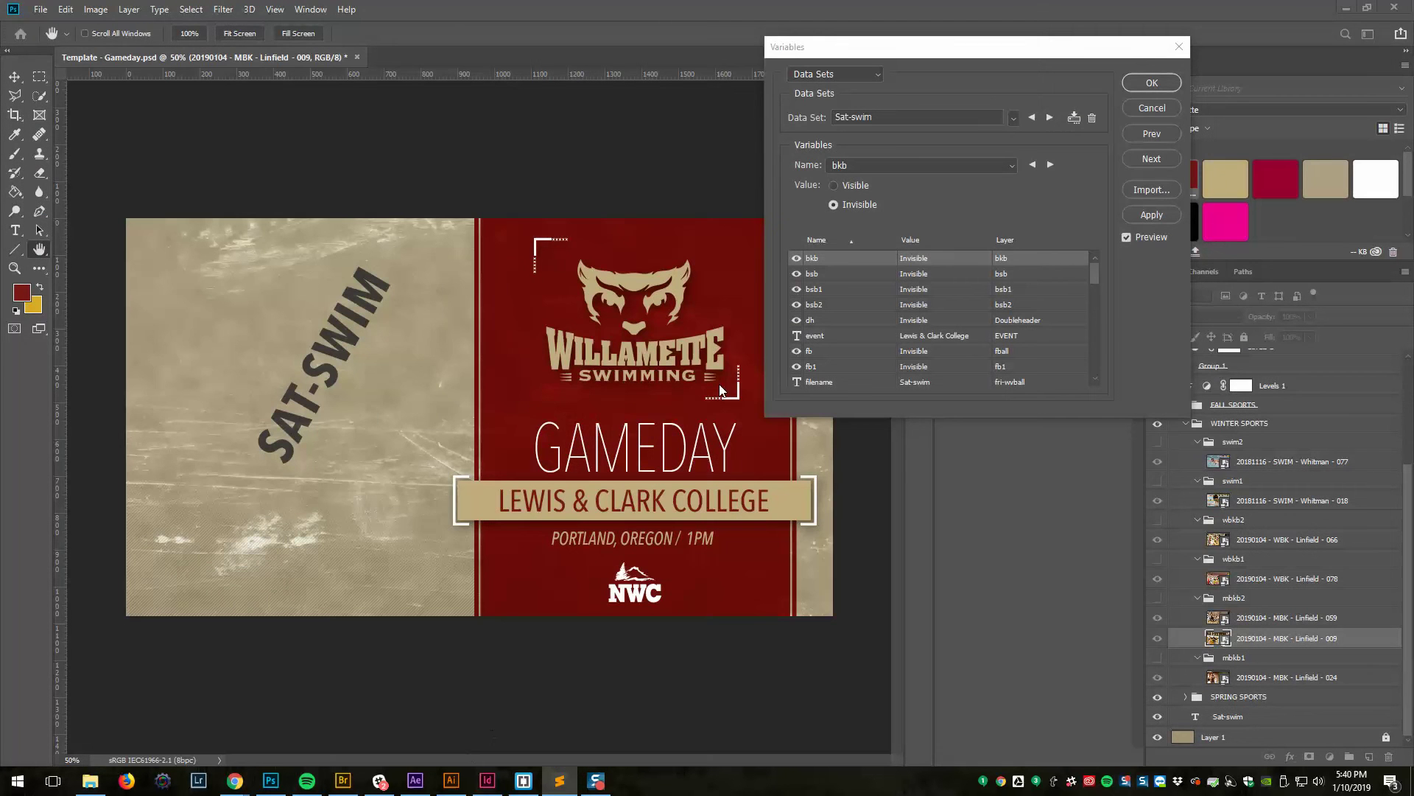
click(1150, 191)
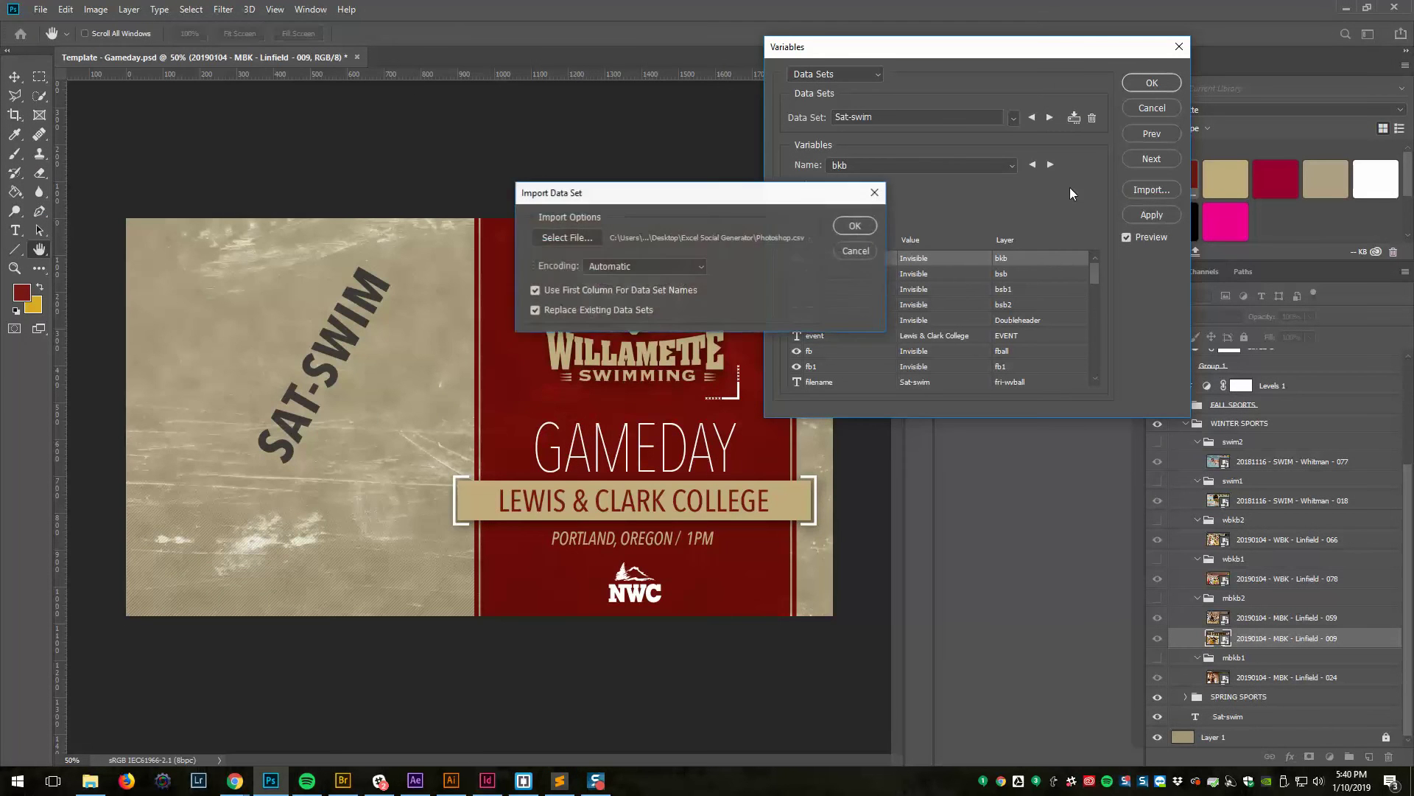
click(855, 226)
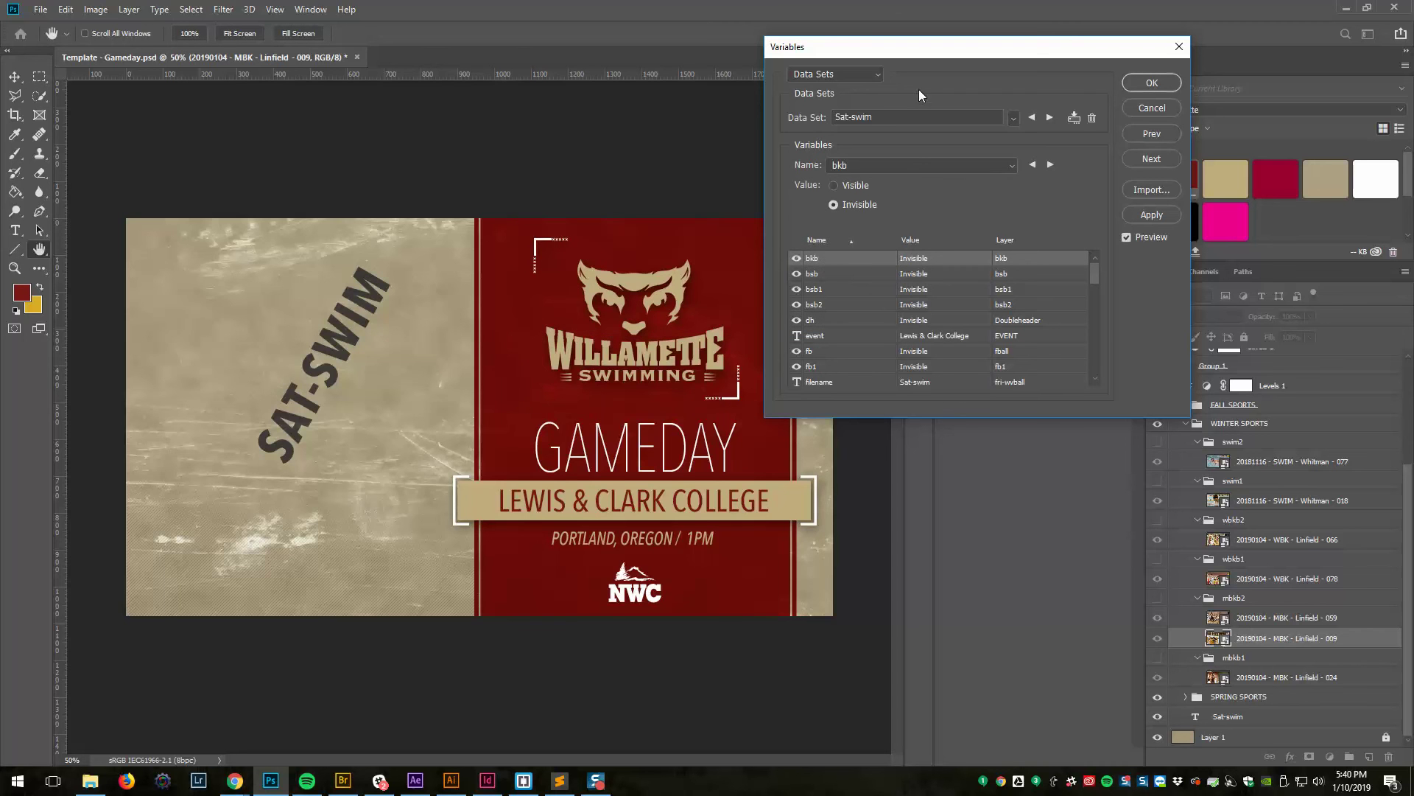
Step through the imported data sets to reach Sat-wbkb vs Evergreen State.
click(1032, 117)
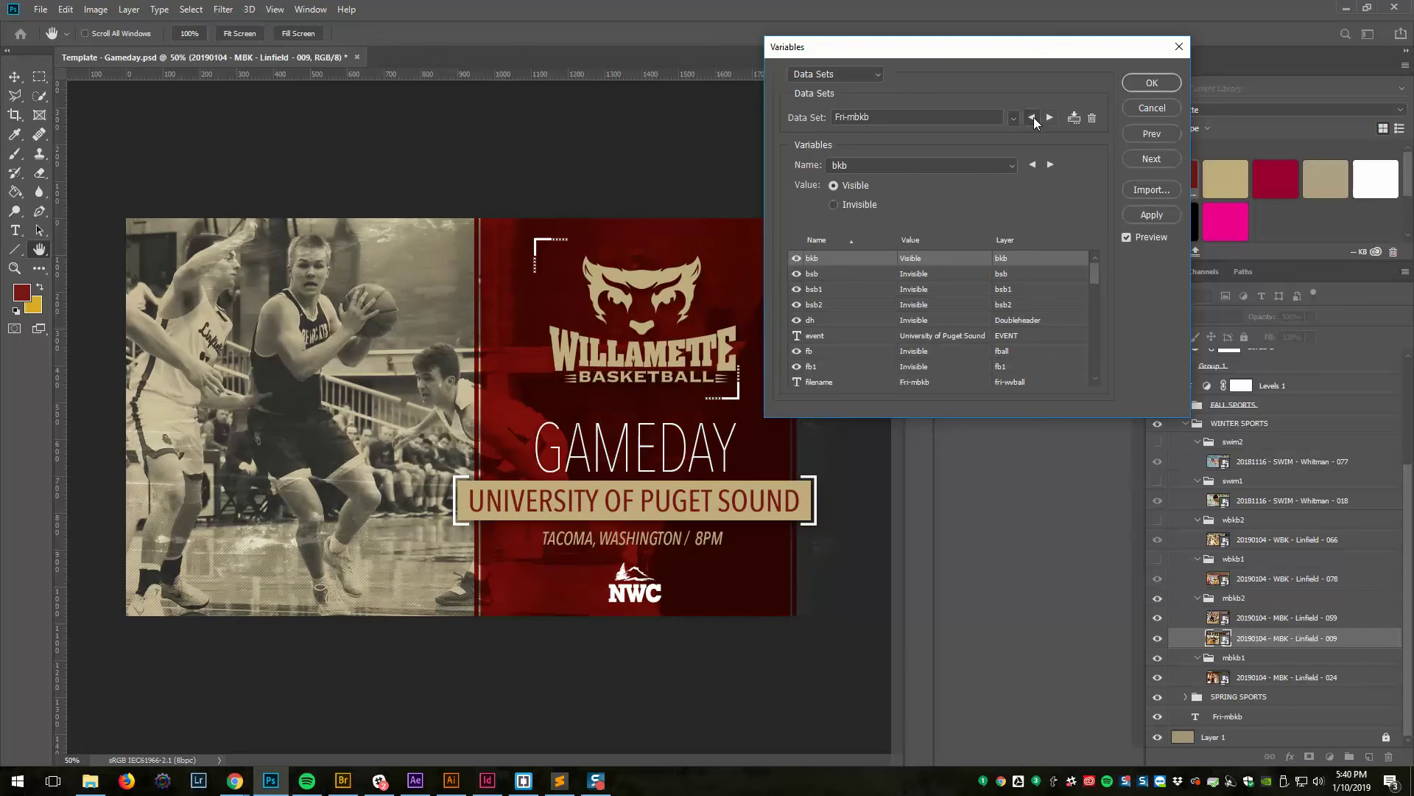
click(1050, 118)
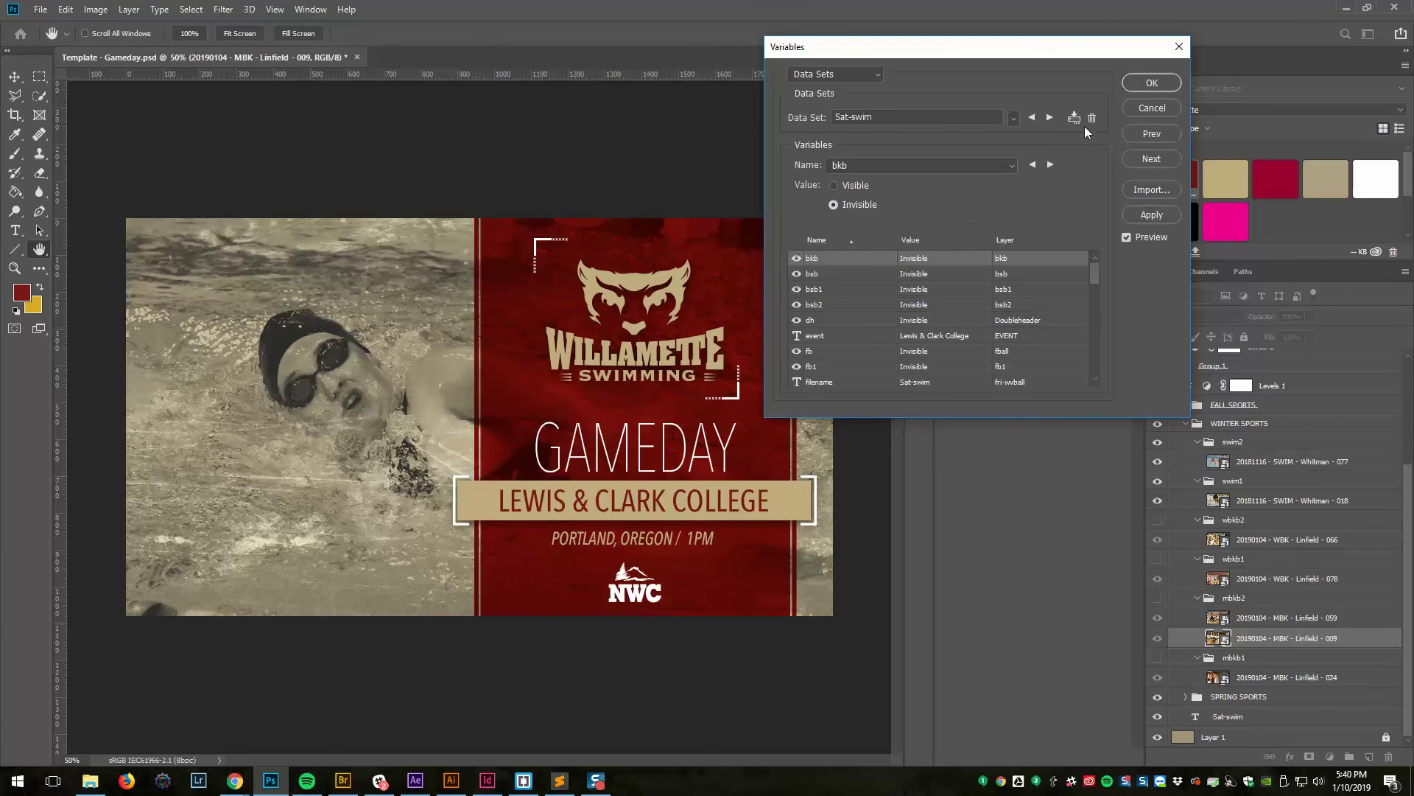
click(1032, 117)
click(1050, 118)
mouse_move(90, 782)
click(1050, 118)
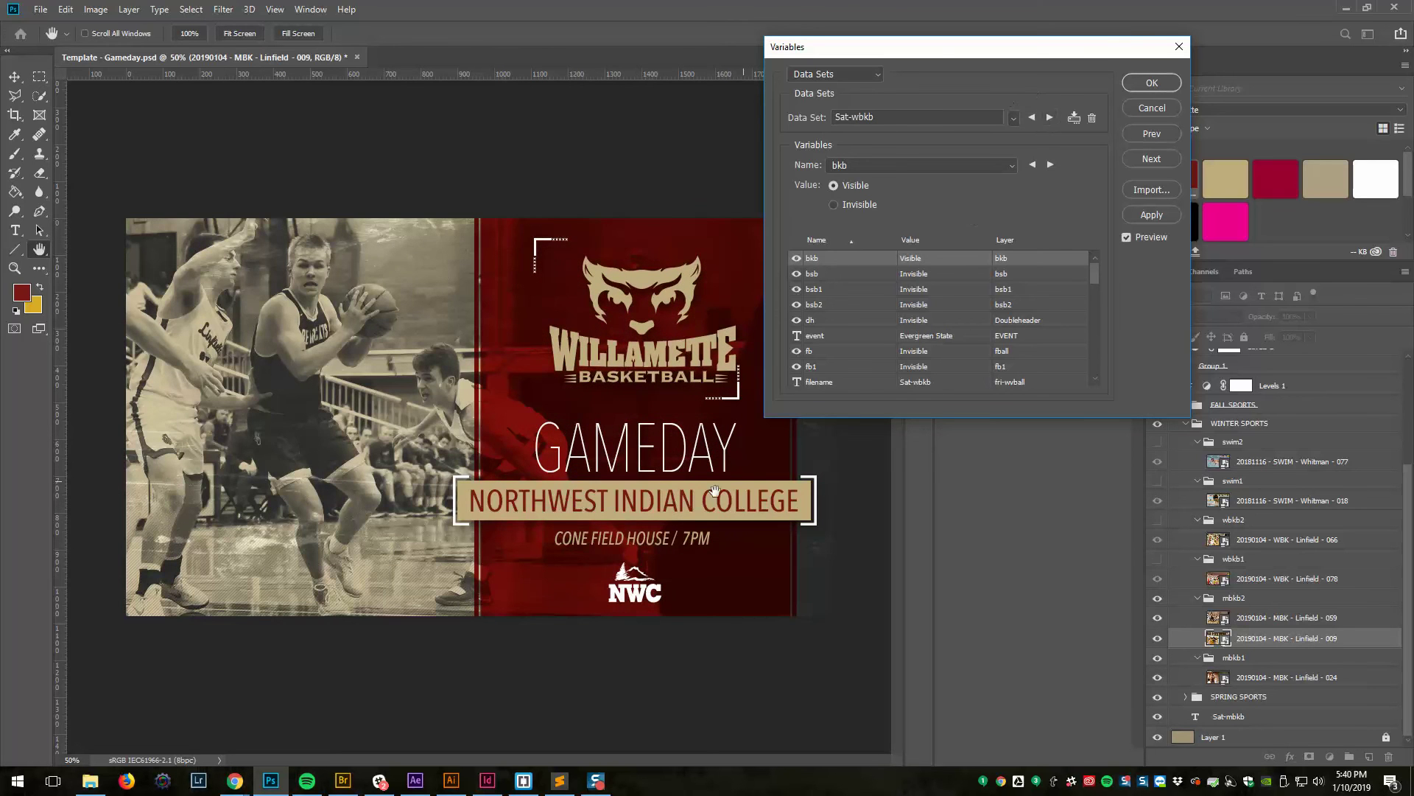
Close the Variables dialog and reposition the Bridge window behind Photoshop.
click(1152, 108)
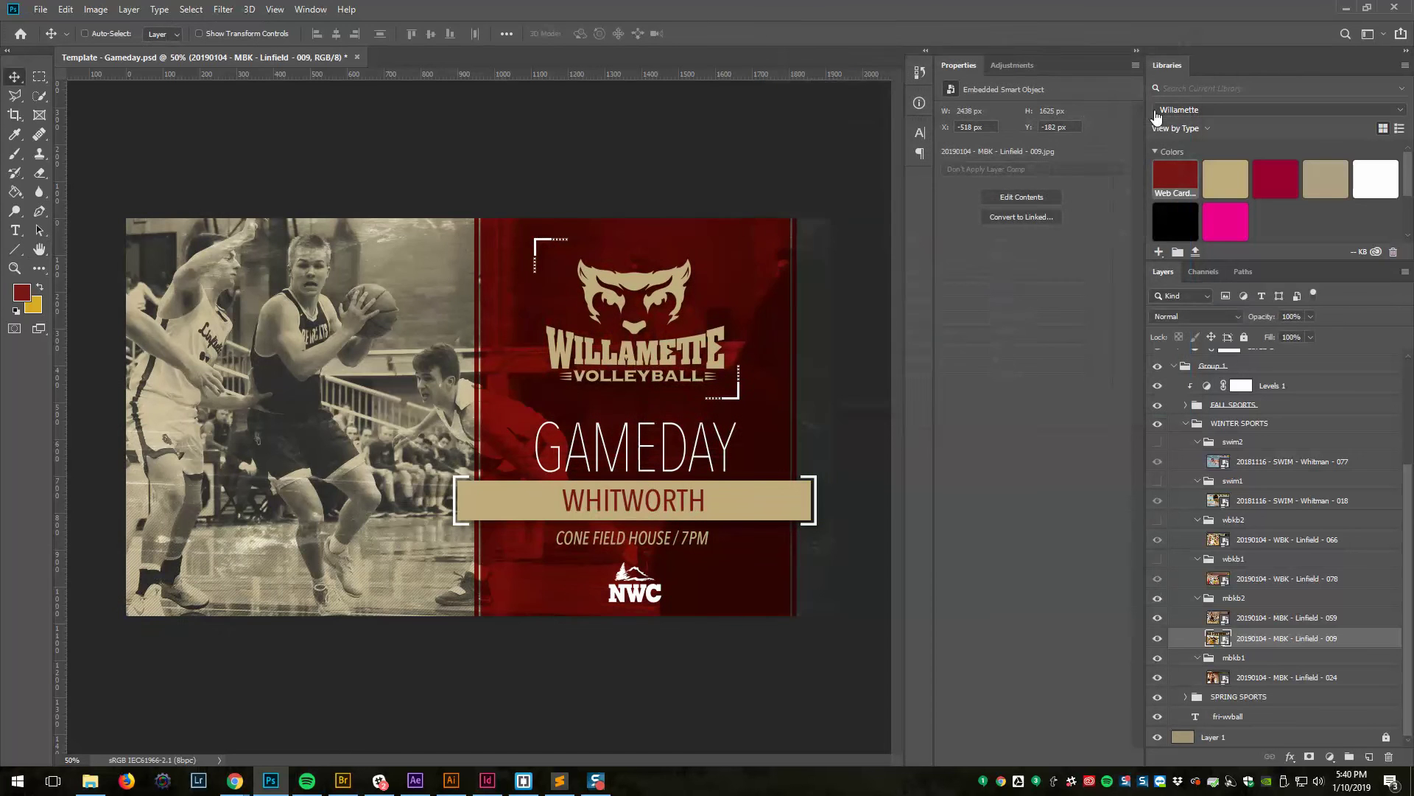
click(342, 780)
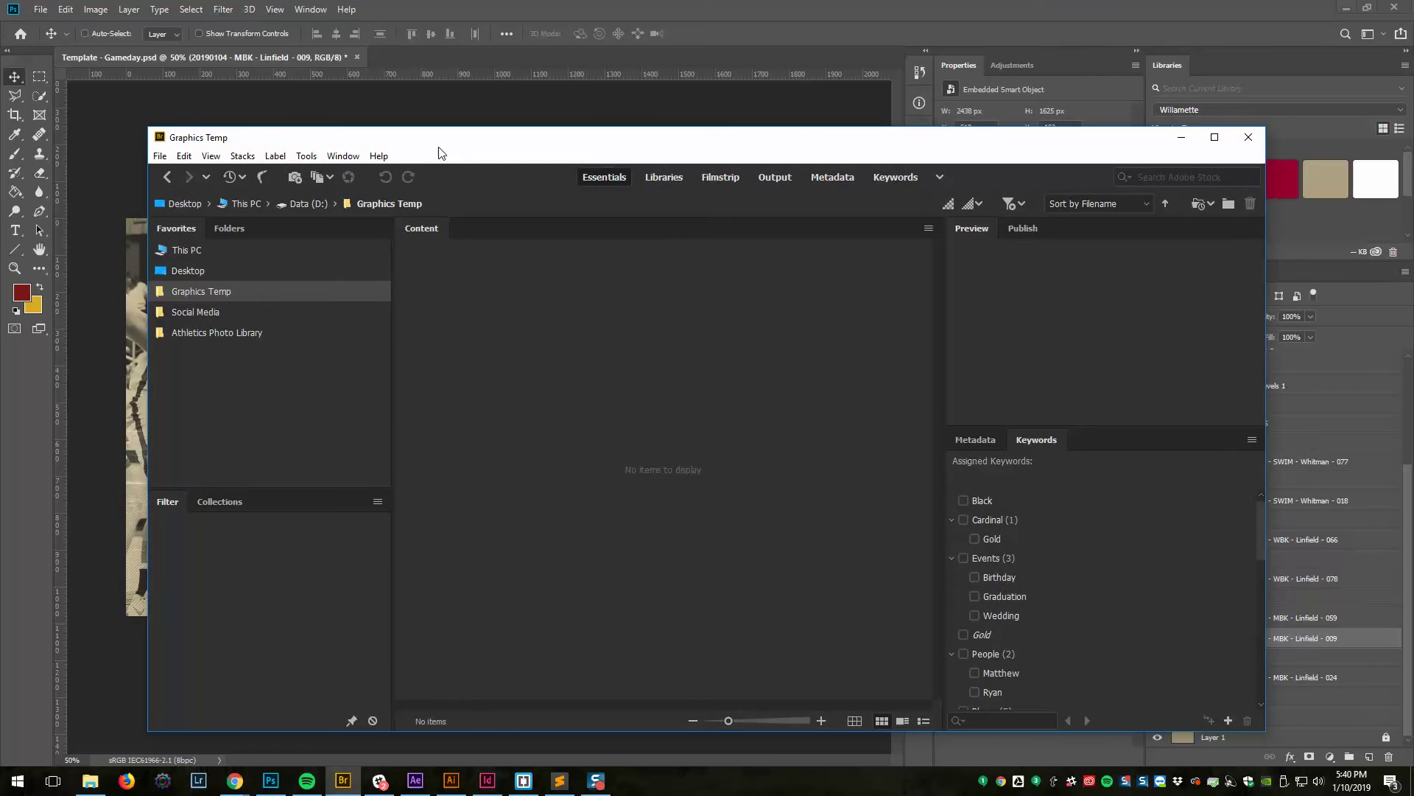
drag(439, 150, 423, 132)
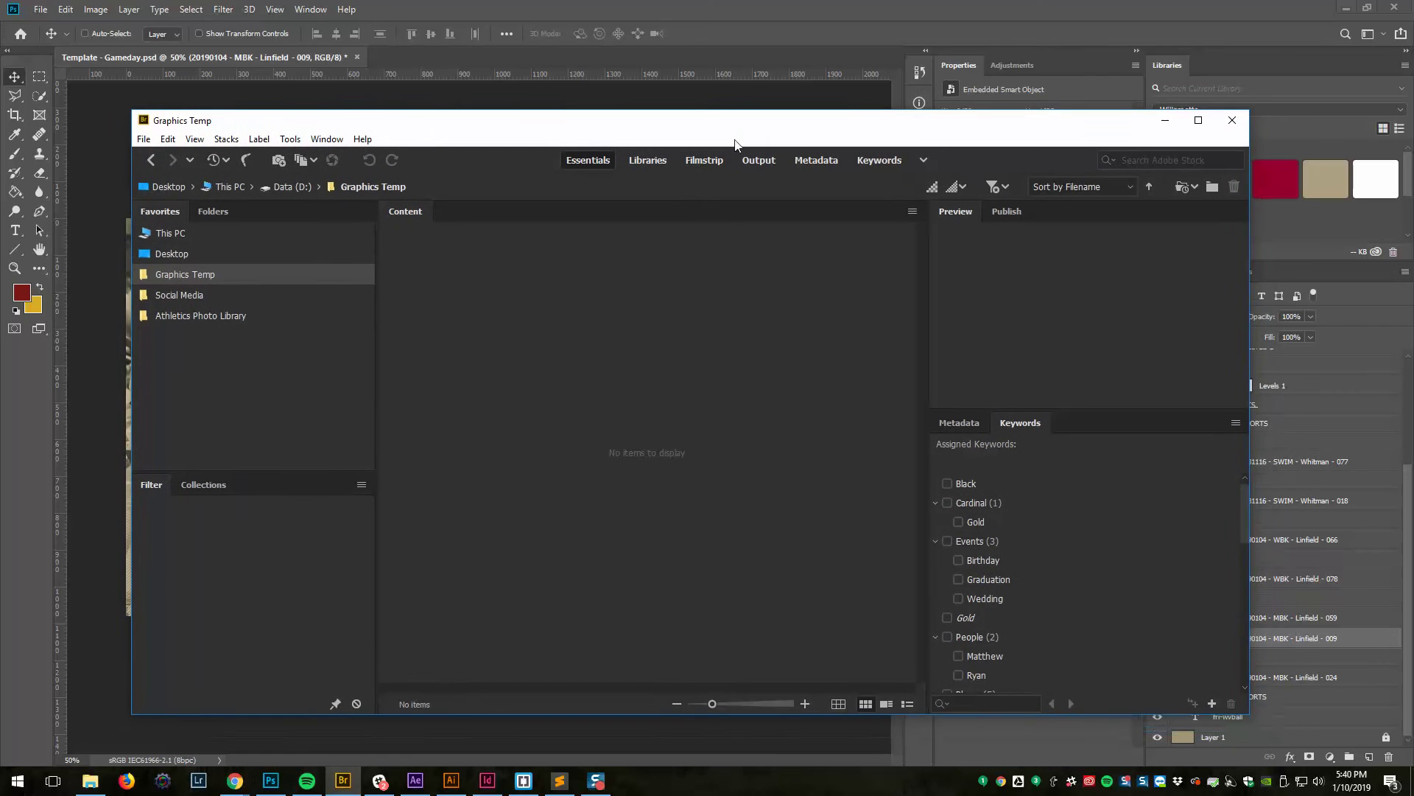
click(815, 26)
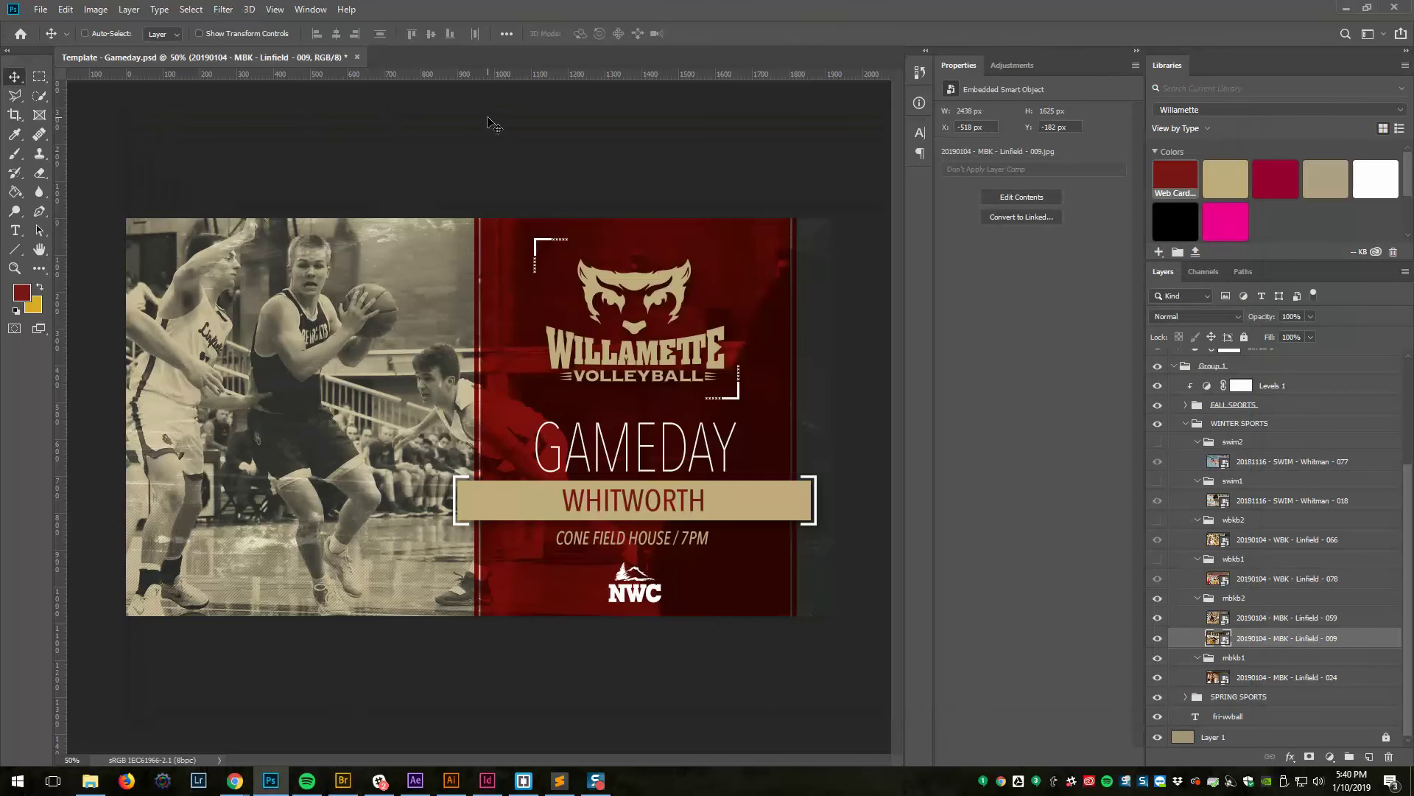
Export all data sets as separate files to Graphics Temp and check them in Bridge.
click(41, 9)
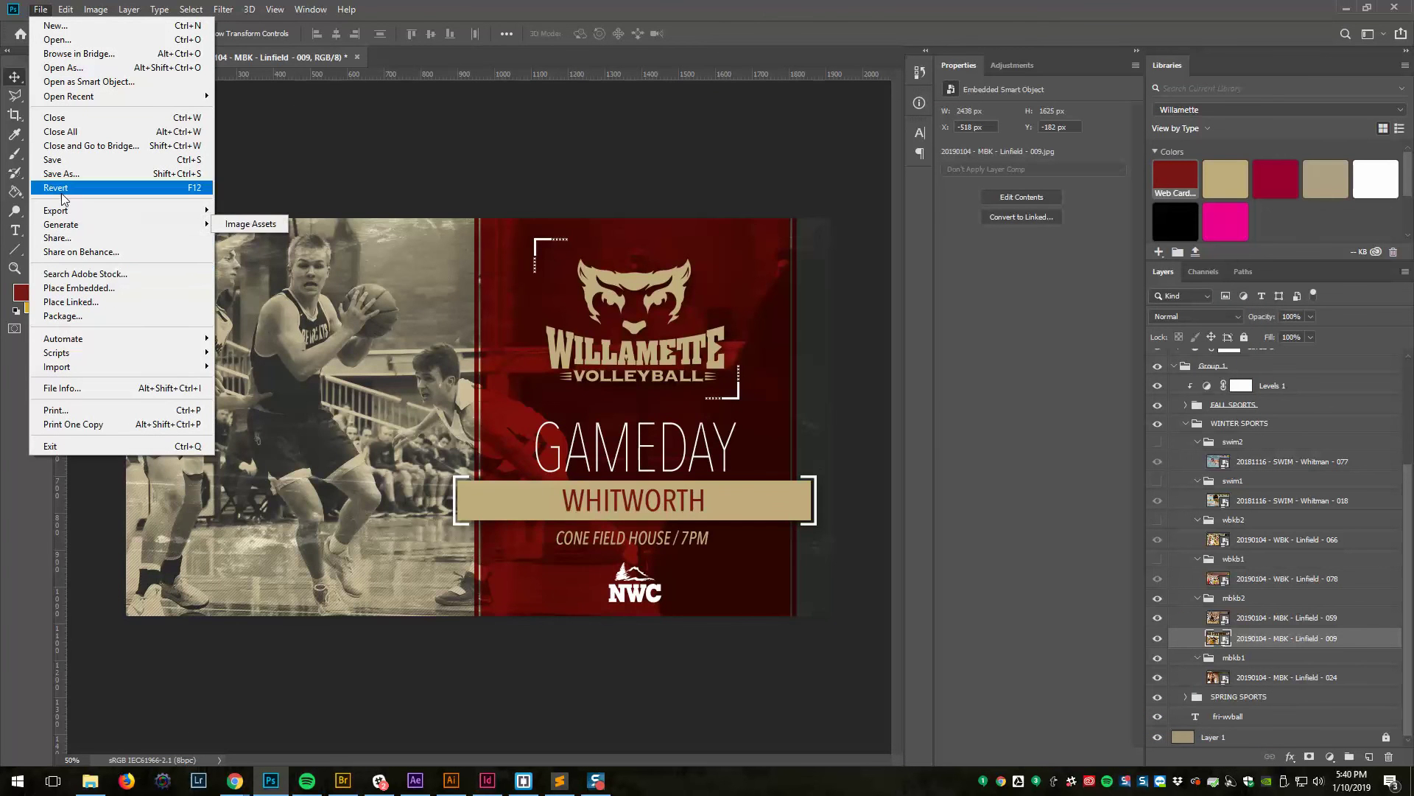
mouse_move(88, 211)
click(279, 382)
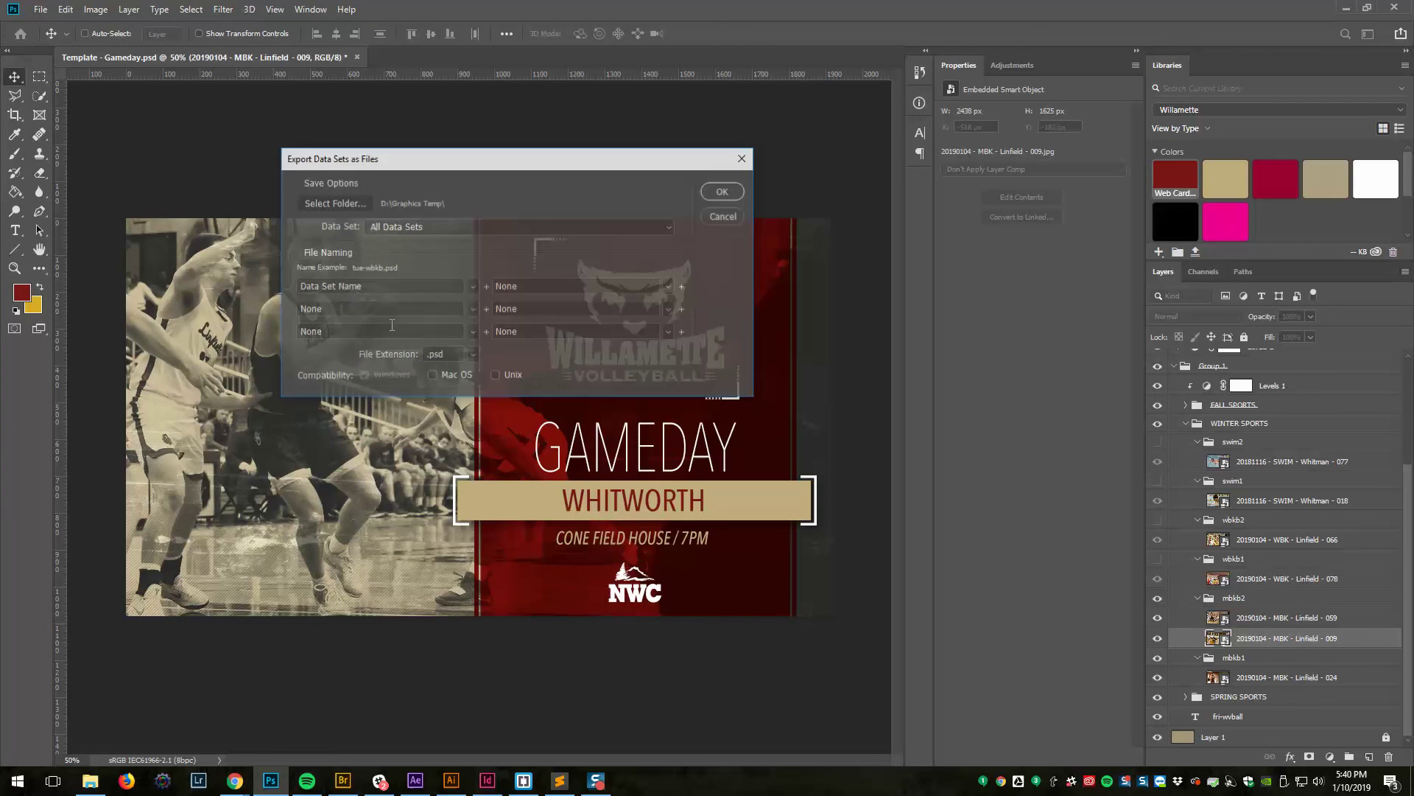
click(713, 192)
click(343, 780)
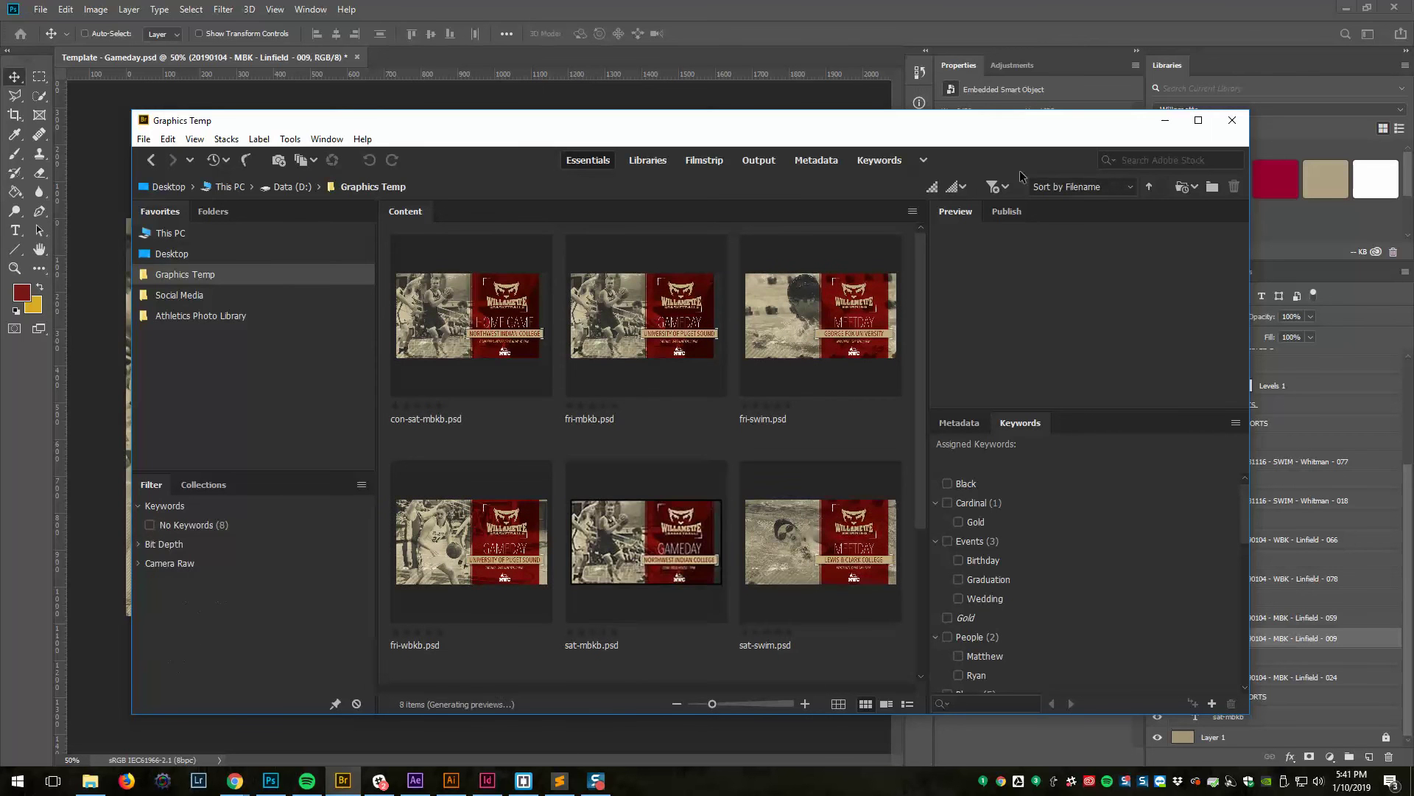
Maximize Bridge and preview tue-mbkb, fri-mbkb and sat-mbkb PSDs before returning to Photoshop.
click(1198, 120)
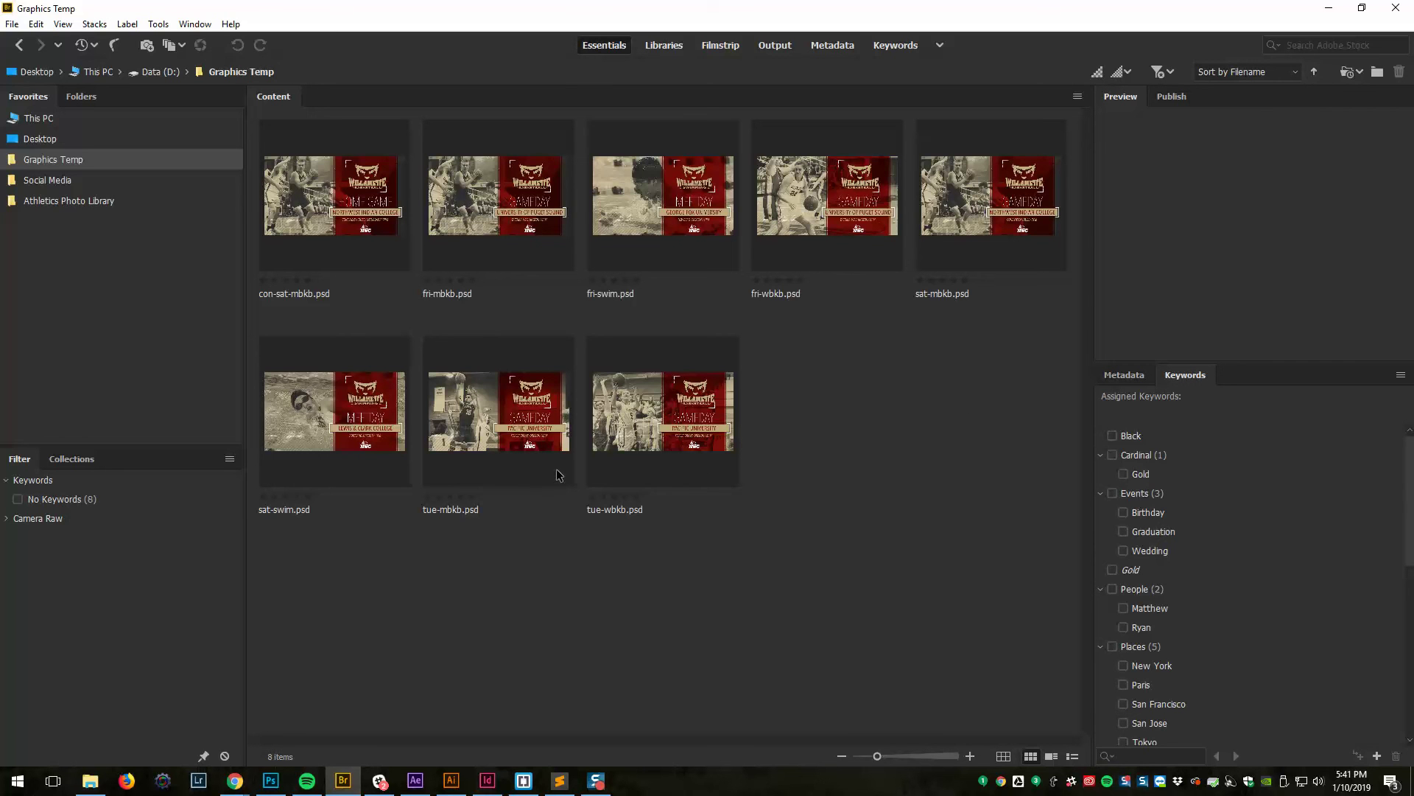
click(481, 433)
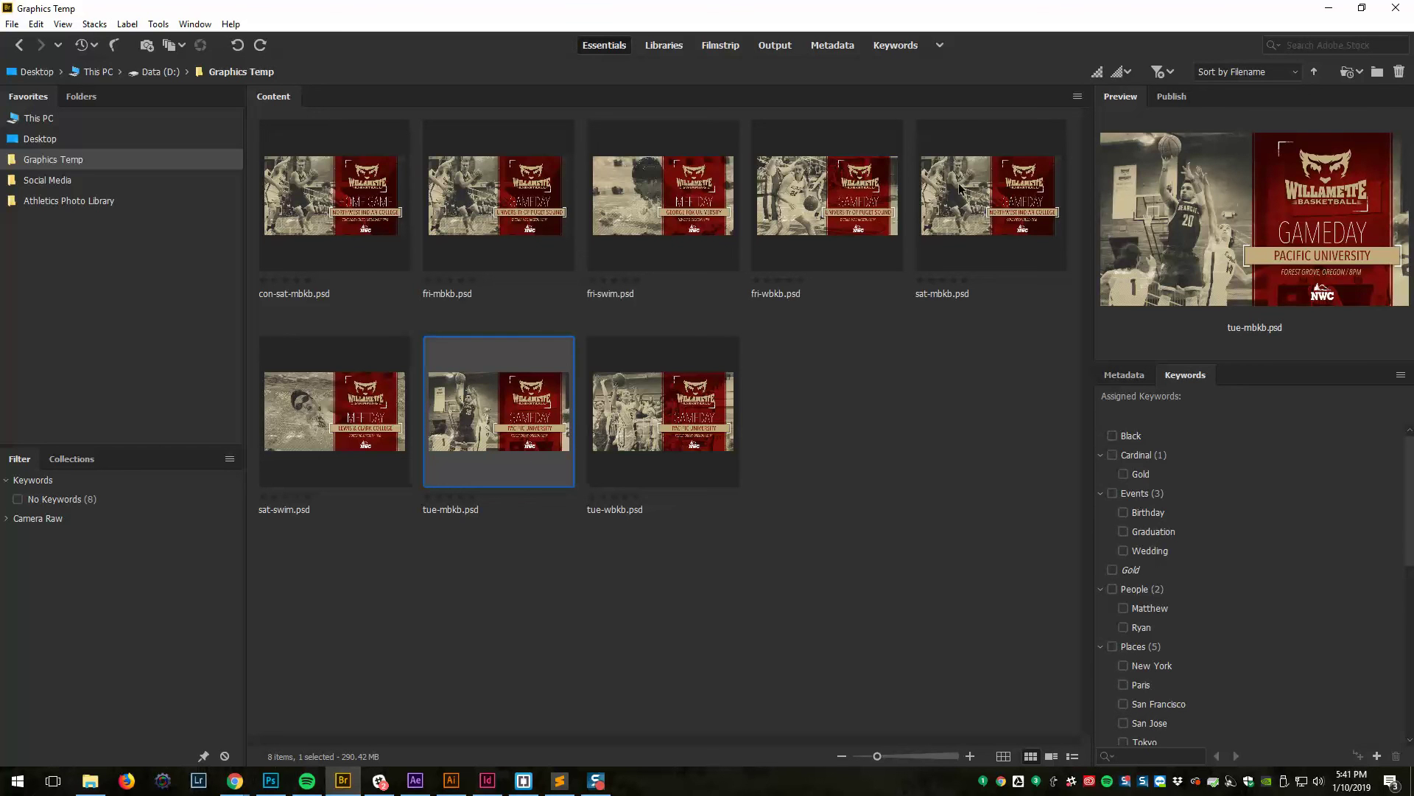
click(956, 214)
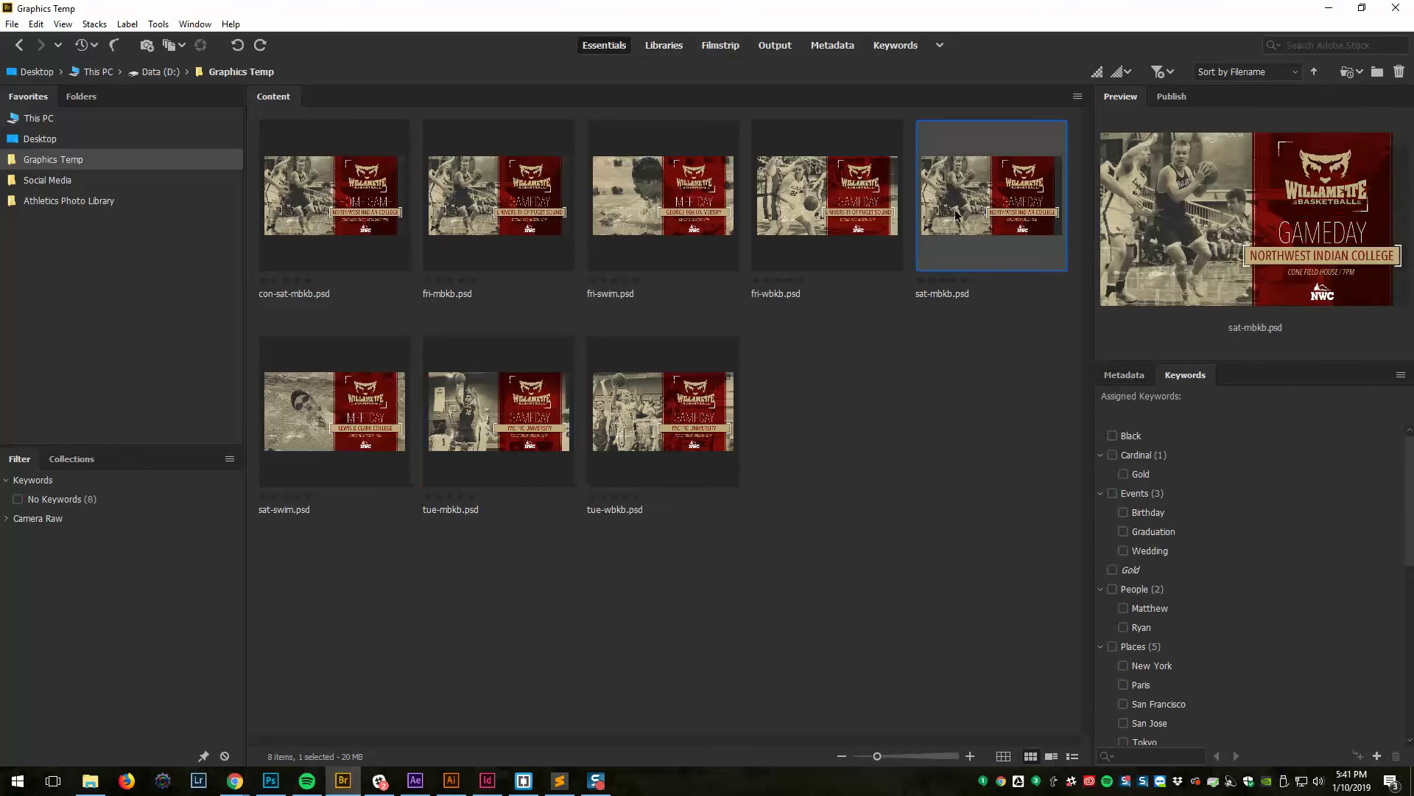
click(495, 230)
click(474, 395)
key(Up)
click(940, 215)
click(523, 212)
click(973, 219)
key(alt+Tab)
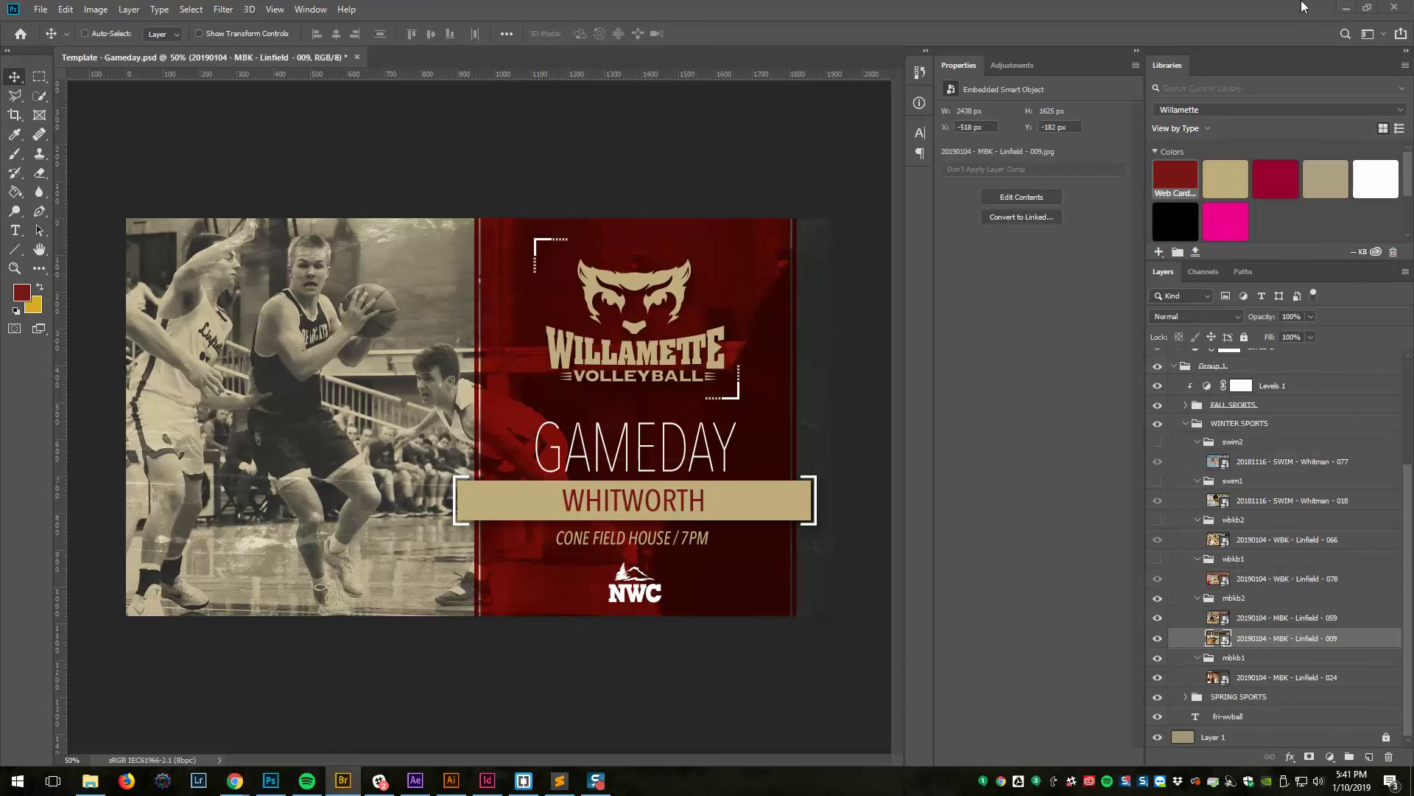
Minimize the Photoshop window to reach the other applications.
click(1340, 7)
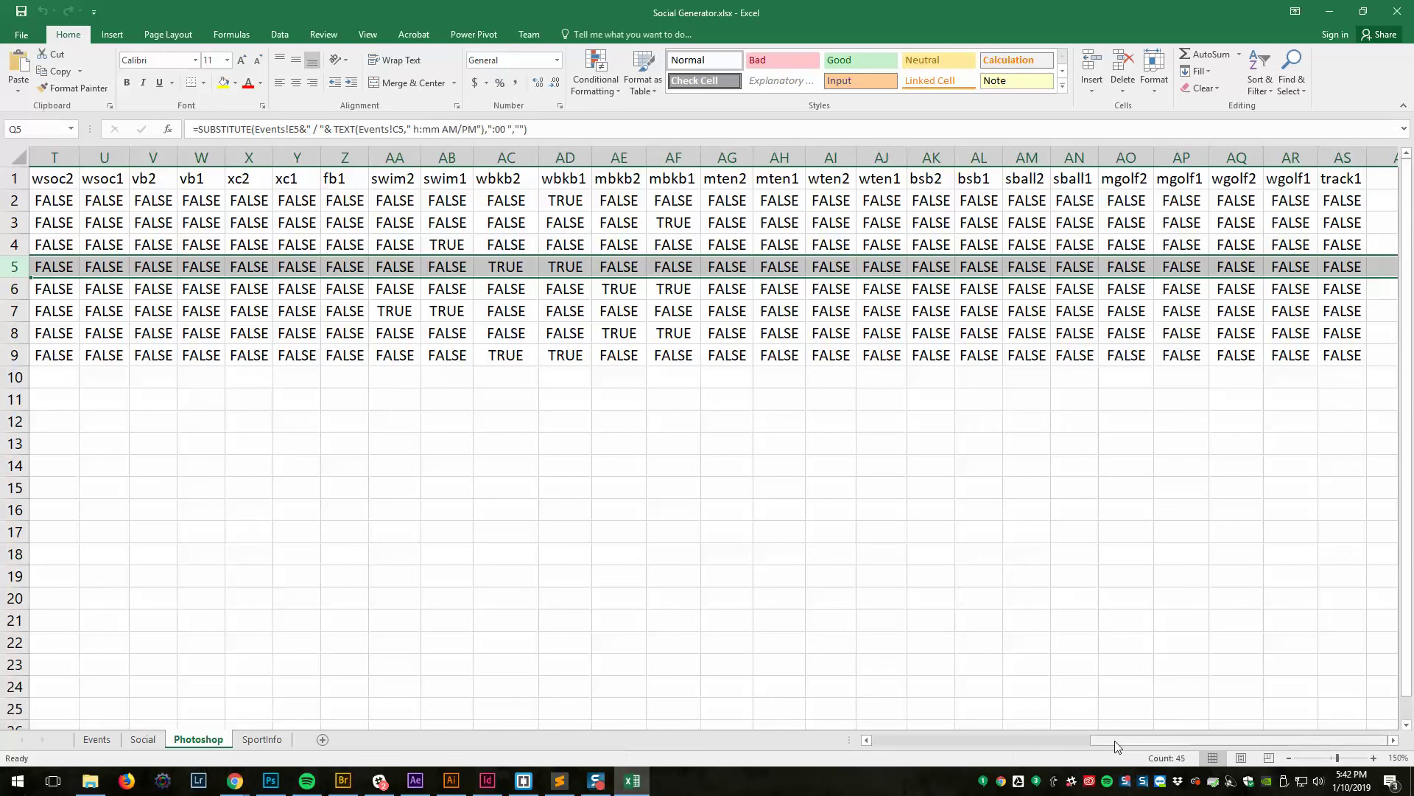
drag(1115, 741, 989, 738)
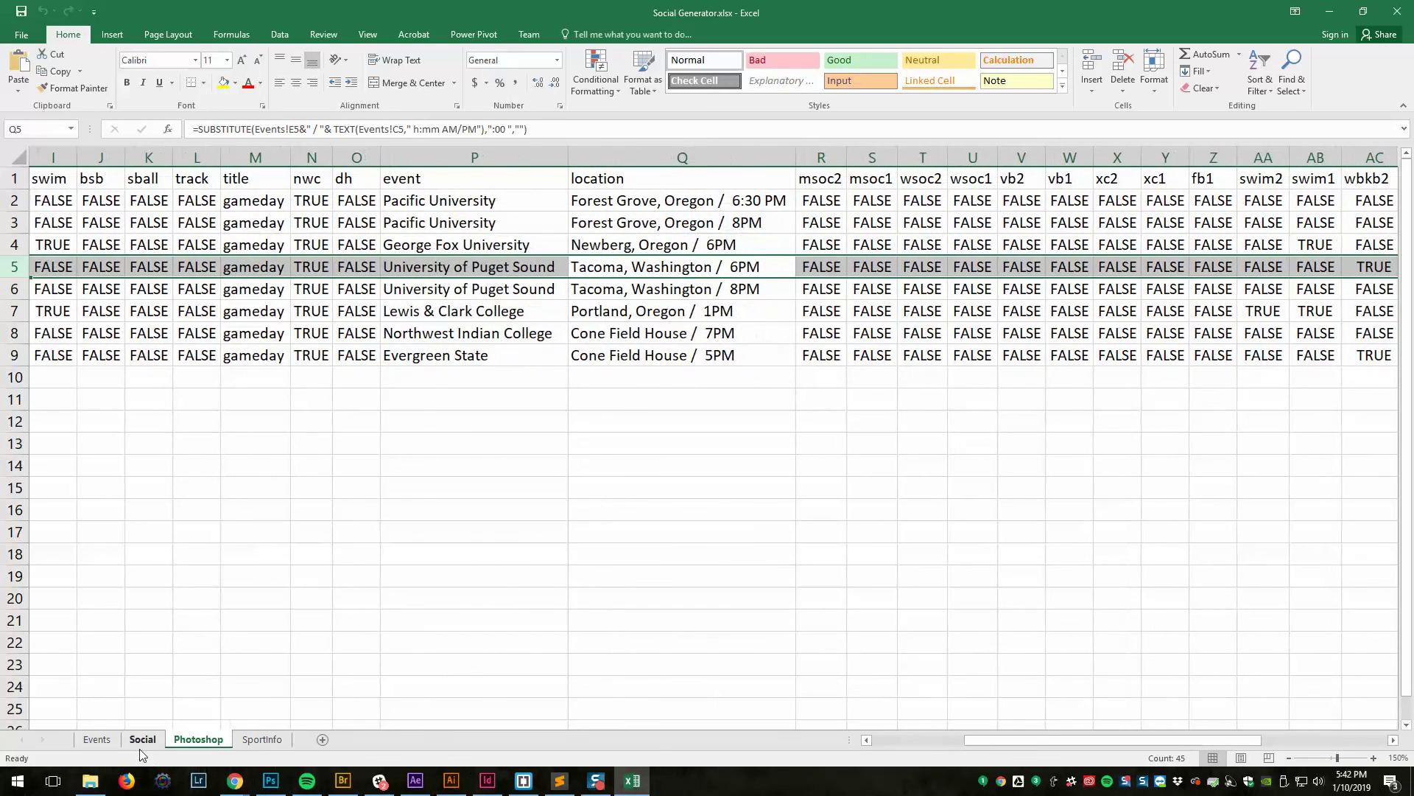
click(143, 739)
click(383, 183)
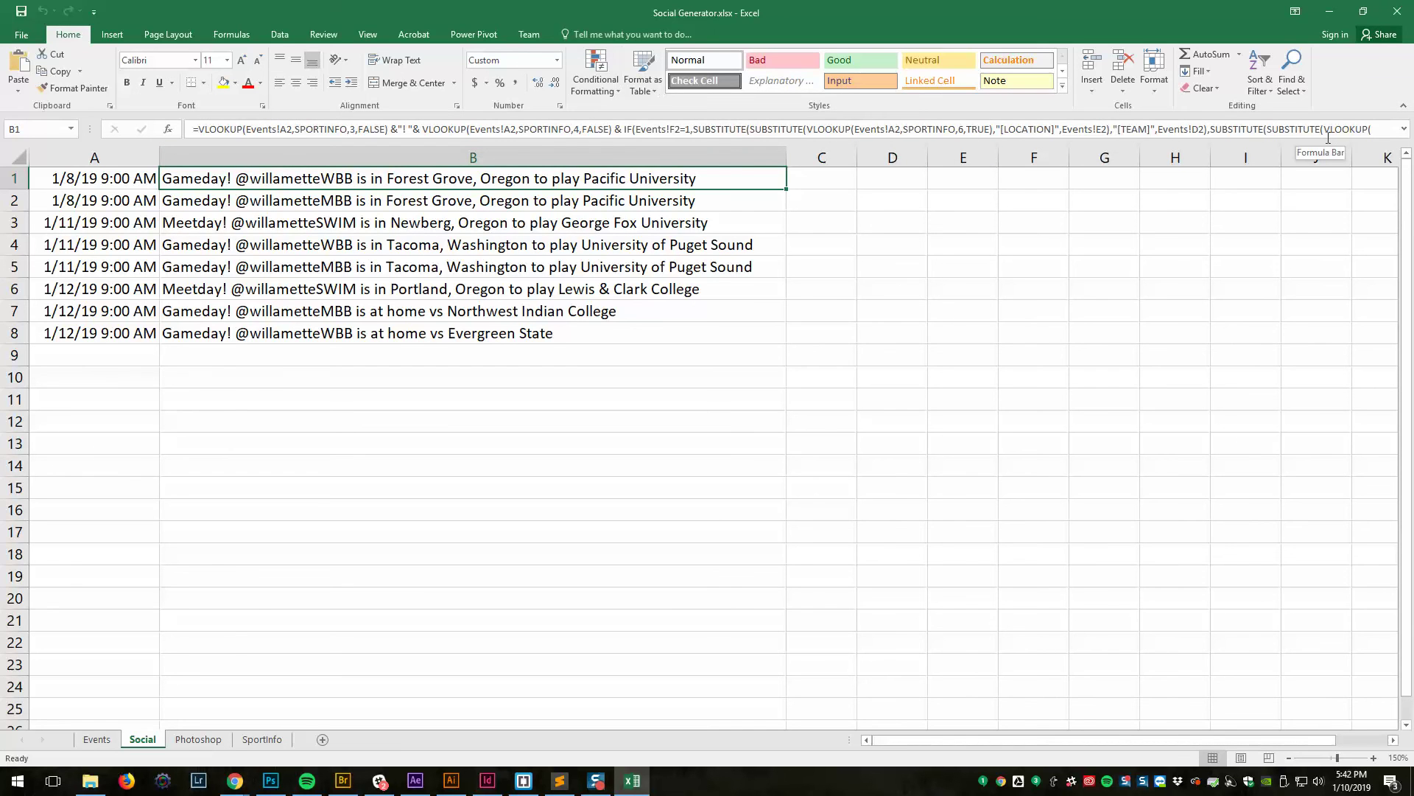
click(1404, 130)
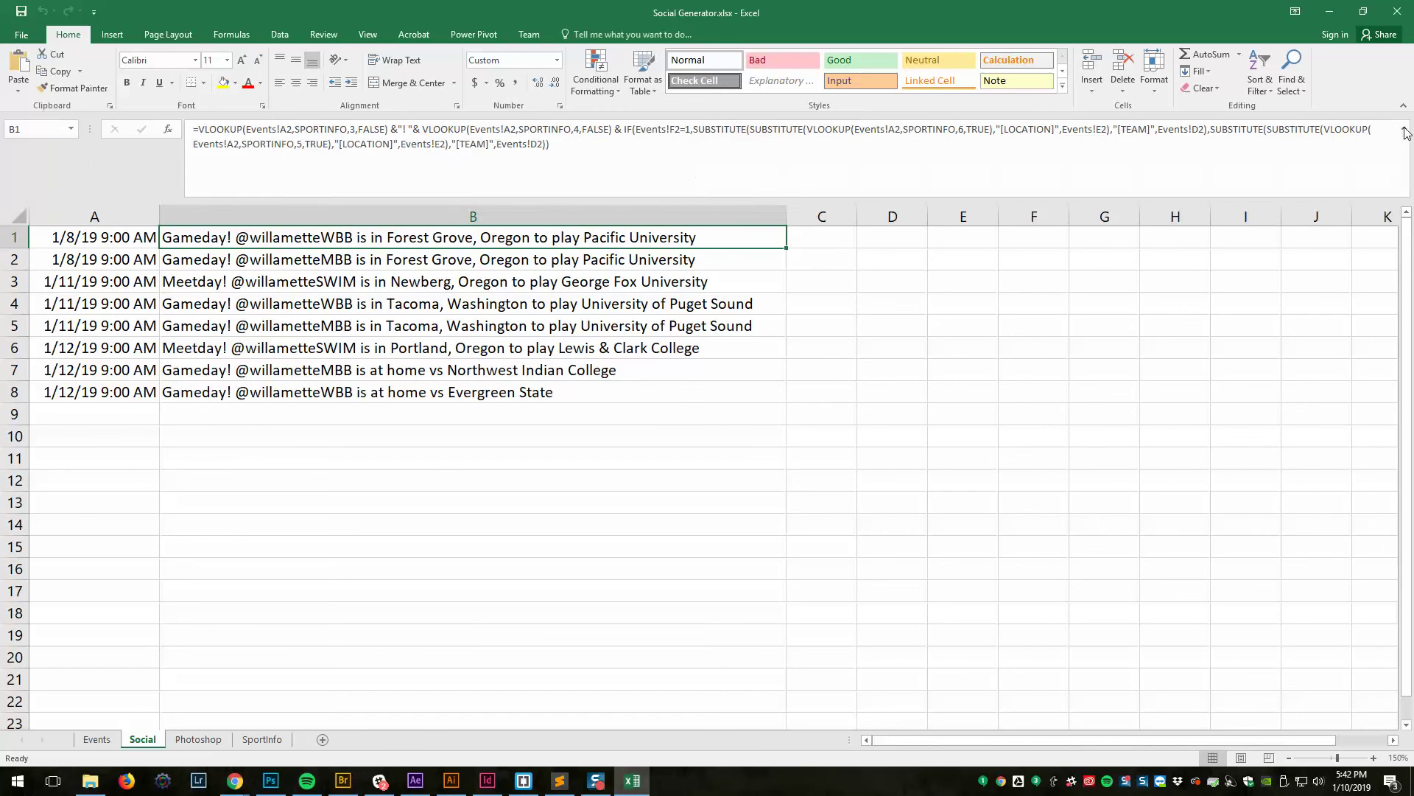
click(632, 147)
key(ctrl+a)
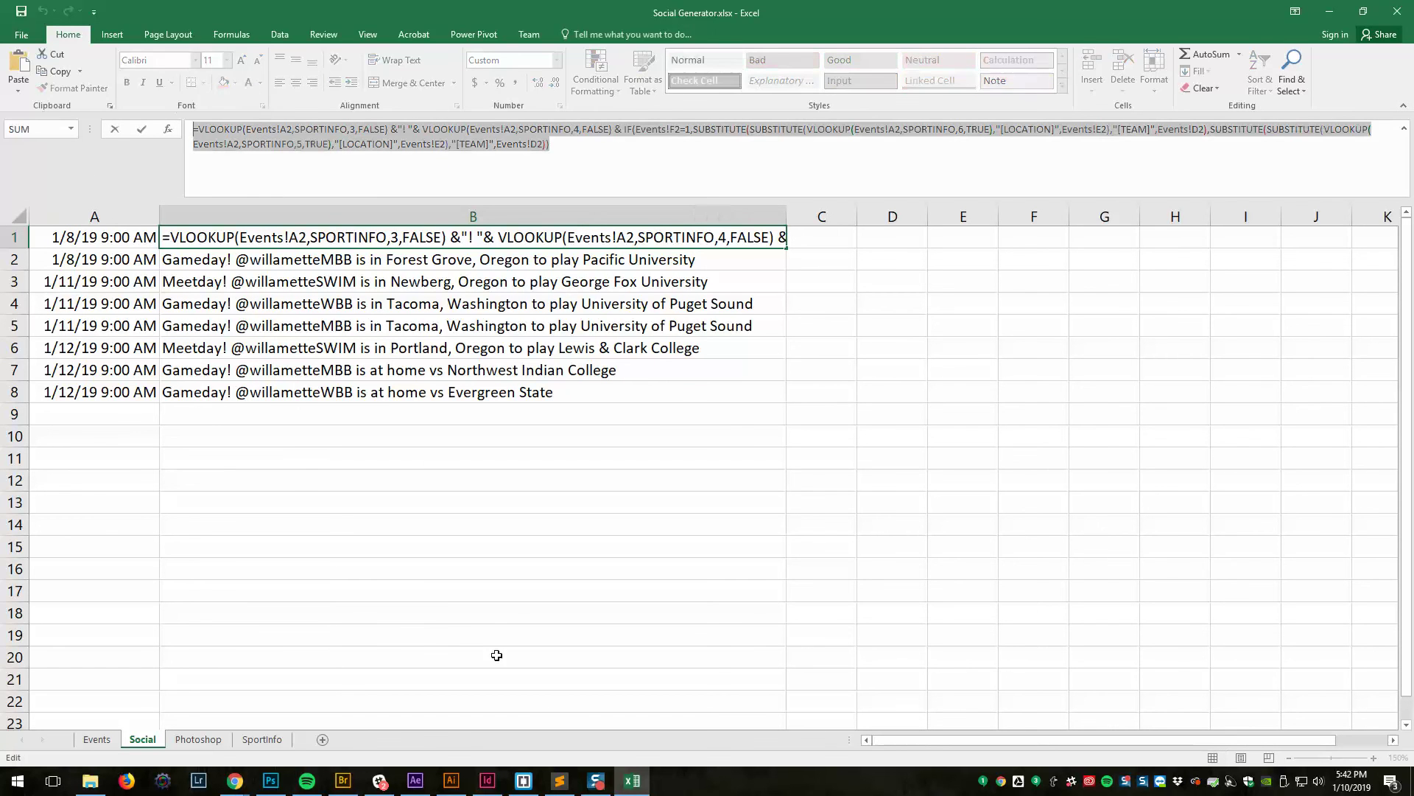
key(Escape)
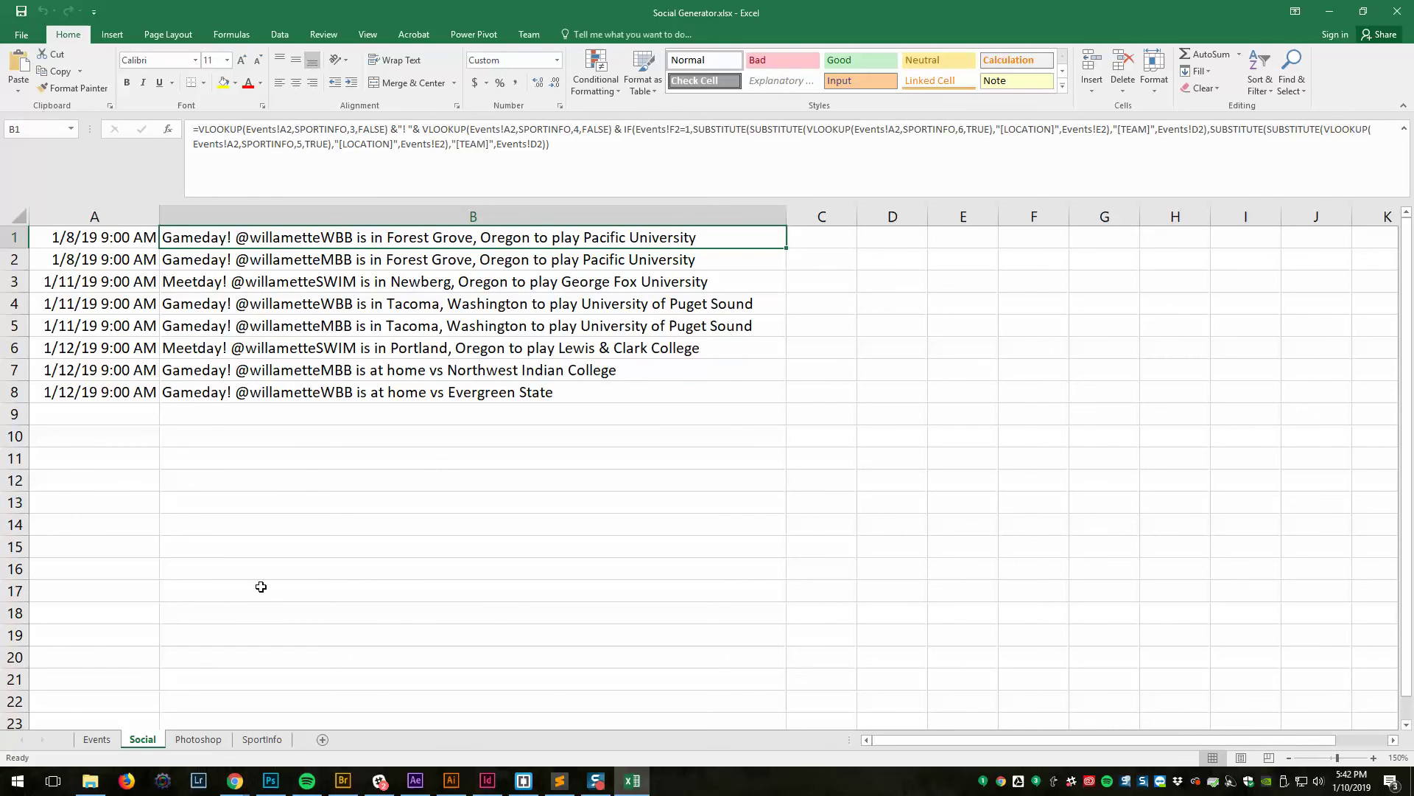
click(199, 738)
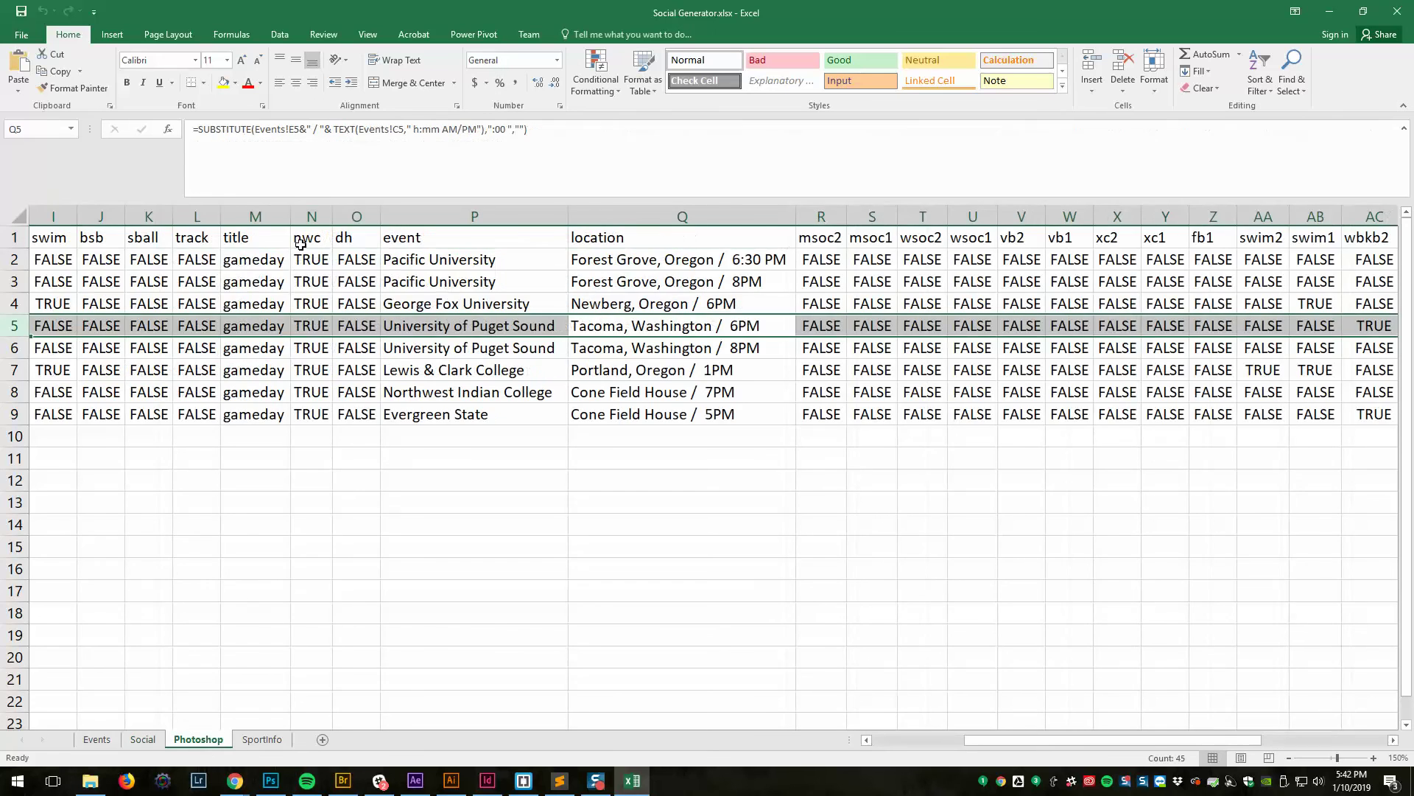
drag(981, 741, 1106, 734)
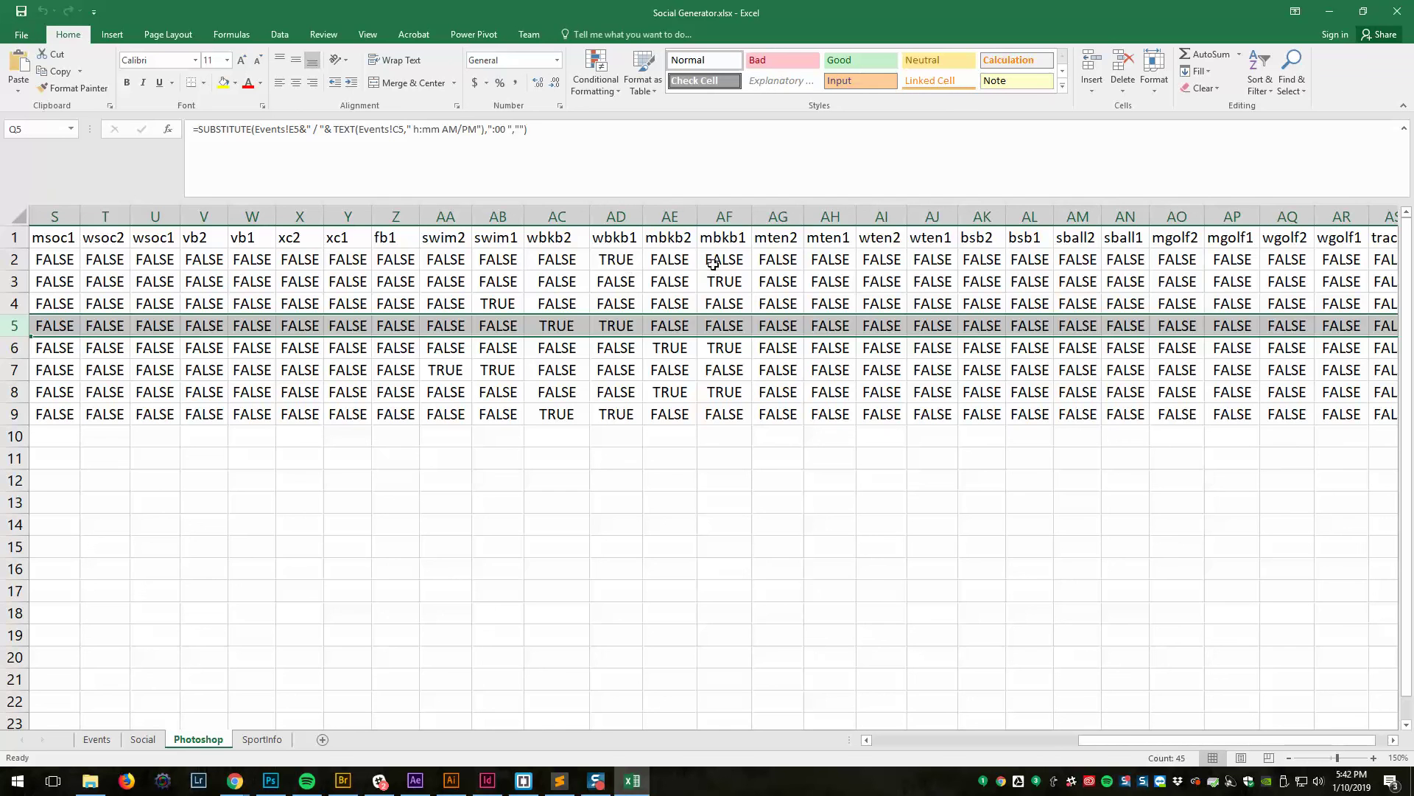
drag(672, 261, 719, 414)
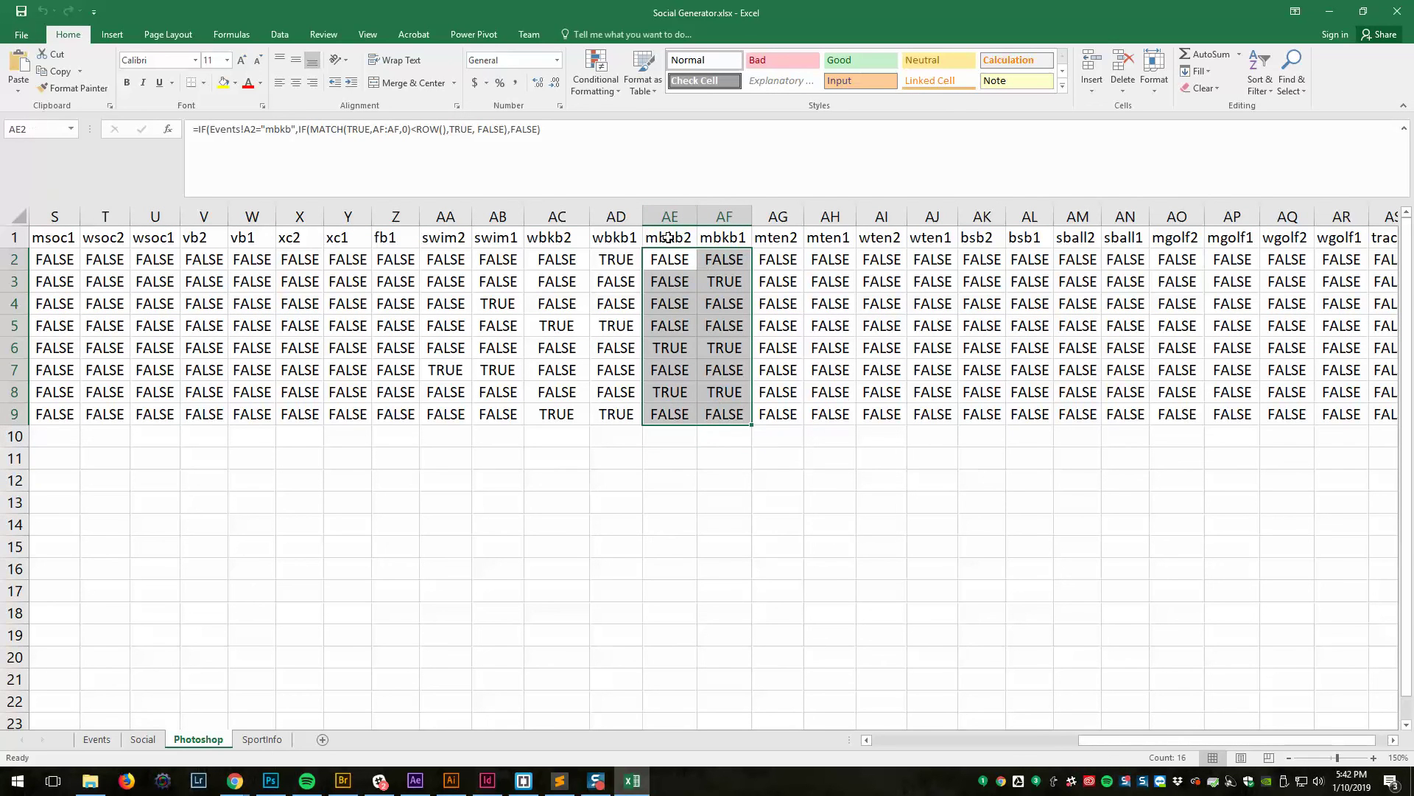
click(710, 245)
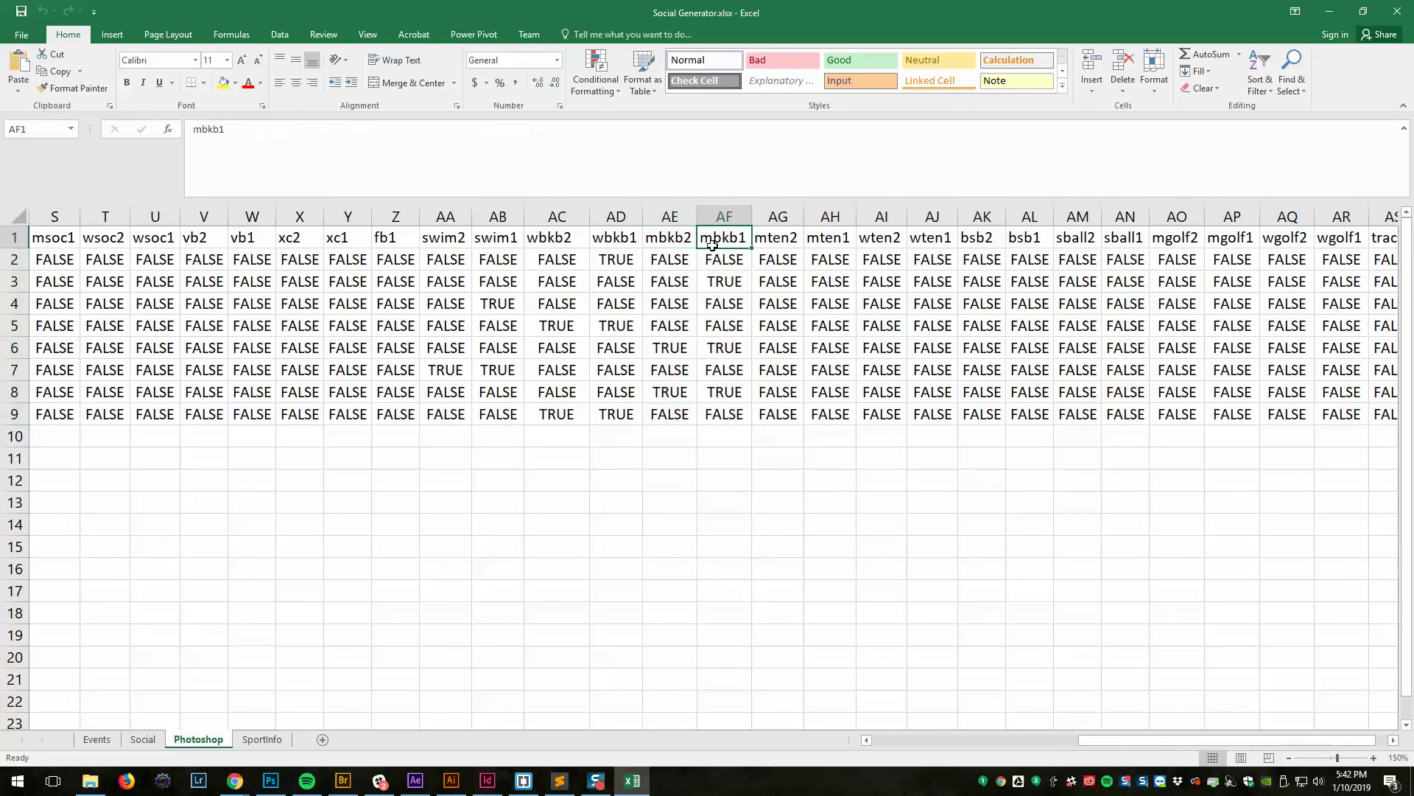
click(723, 286)
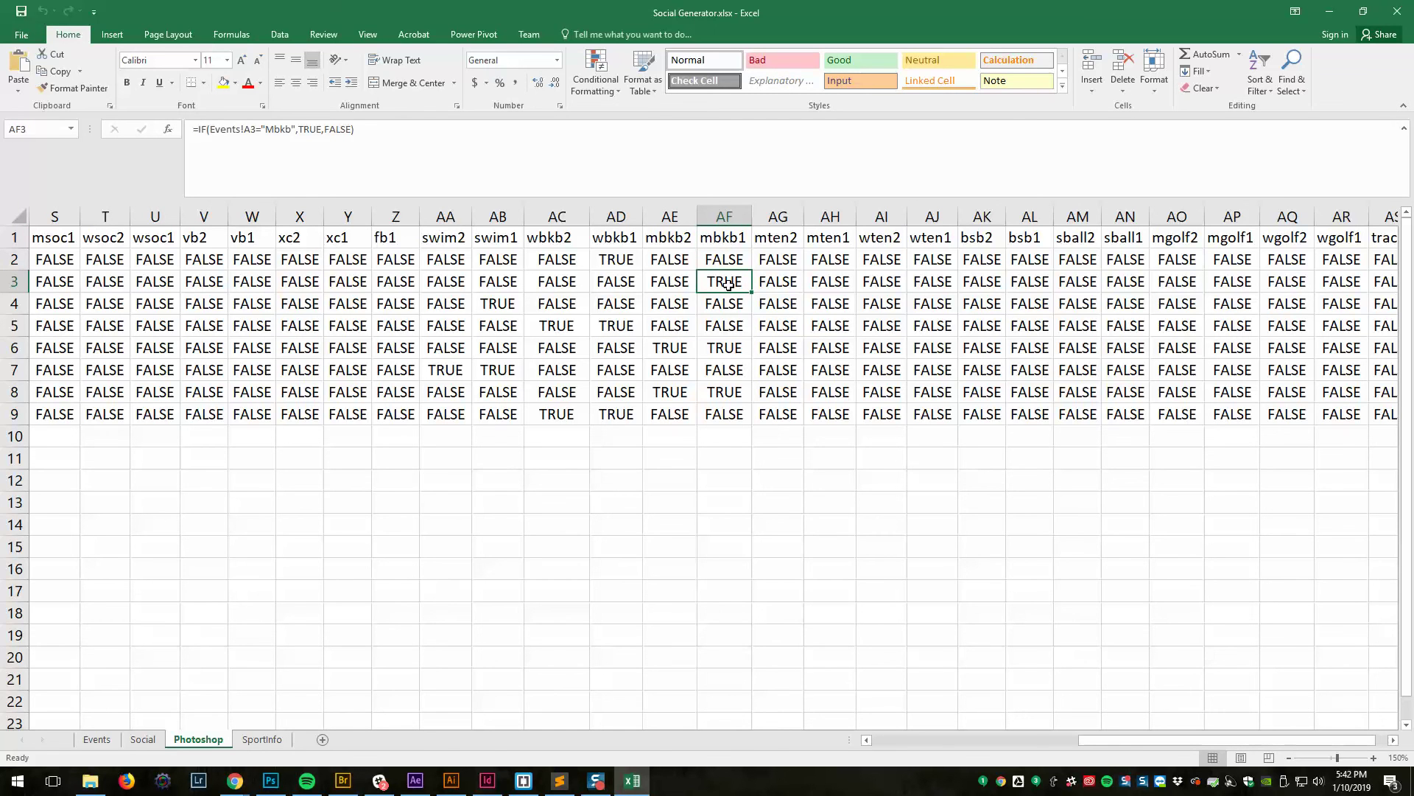
click(663, 285)
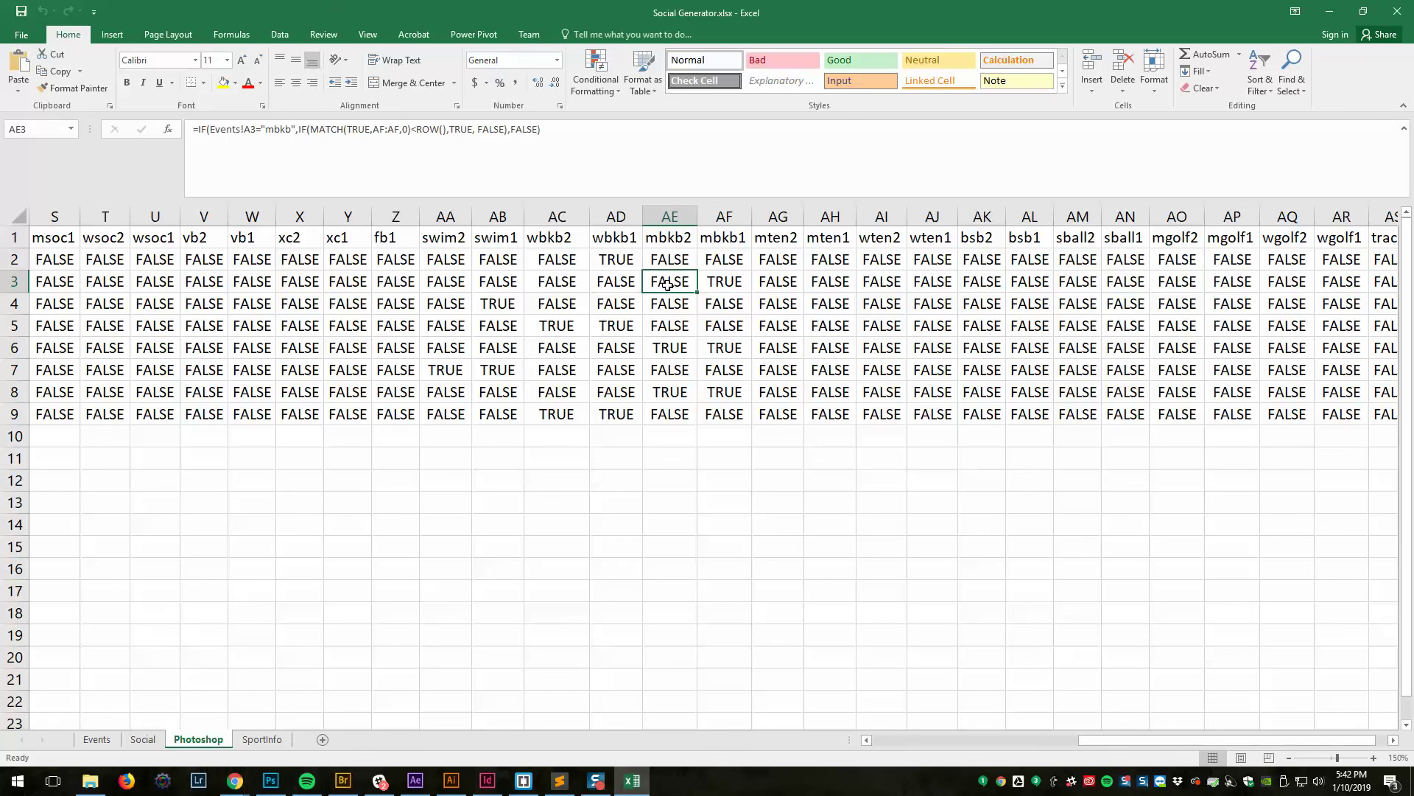
click(723, 280)
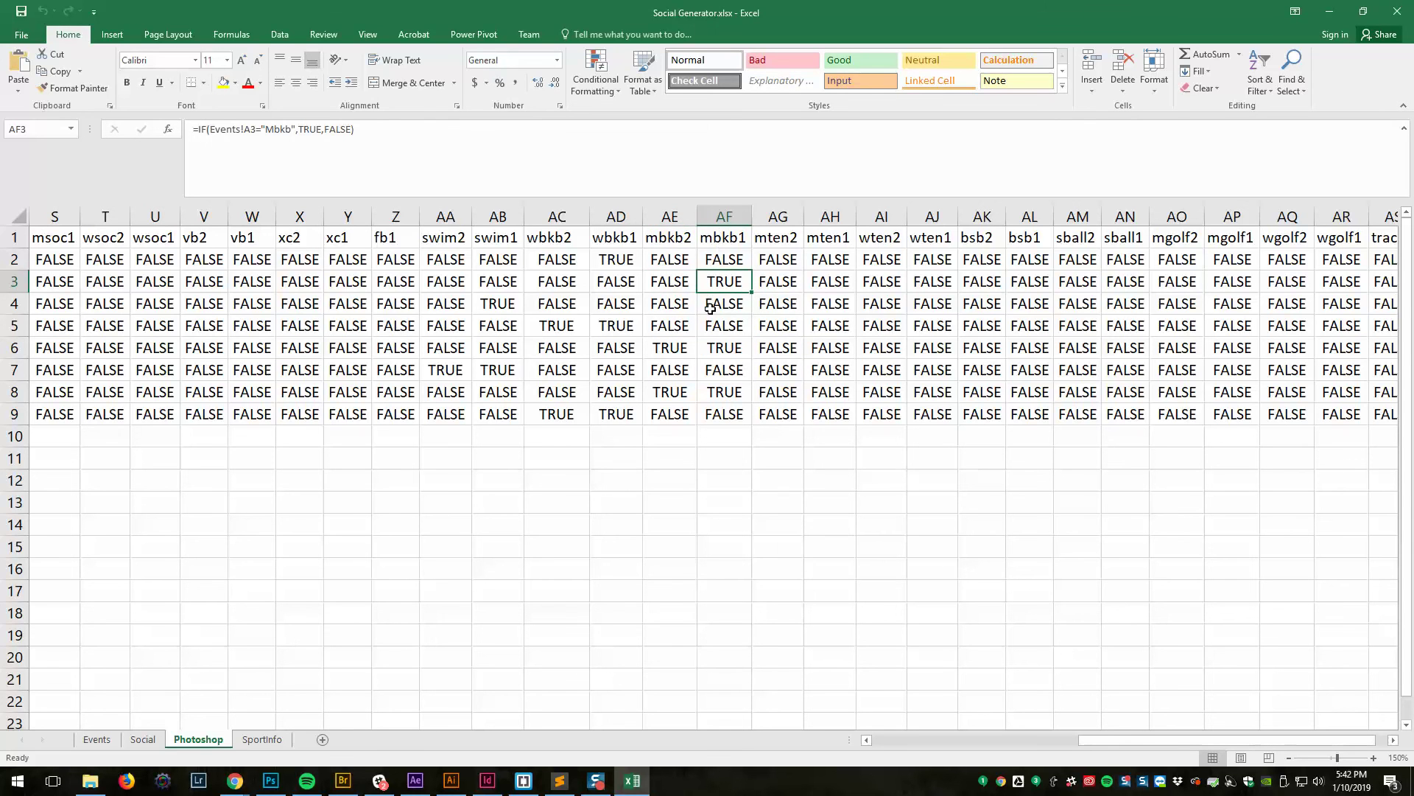
click(721, 353)
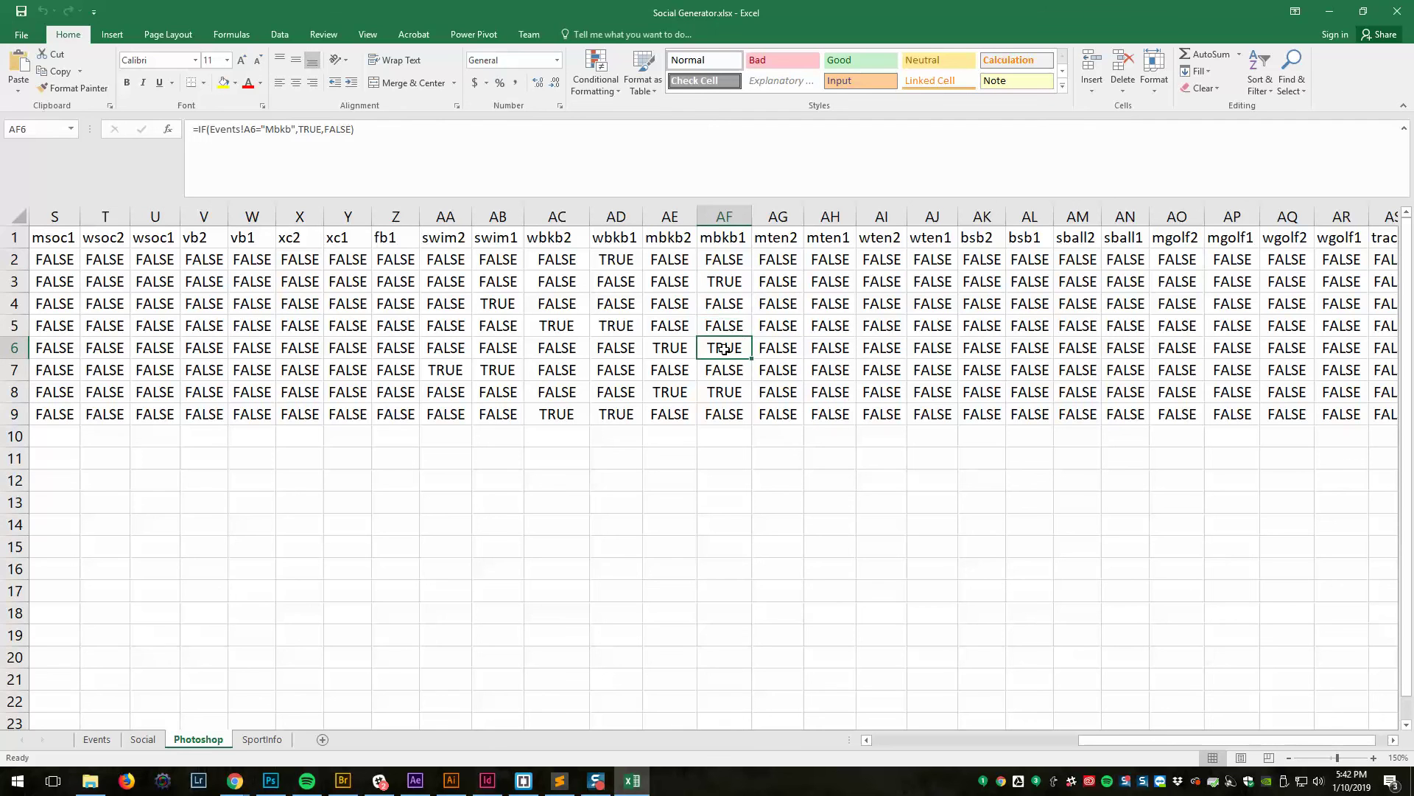
click(663, 347)
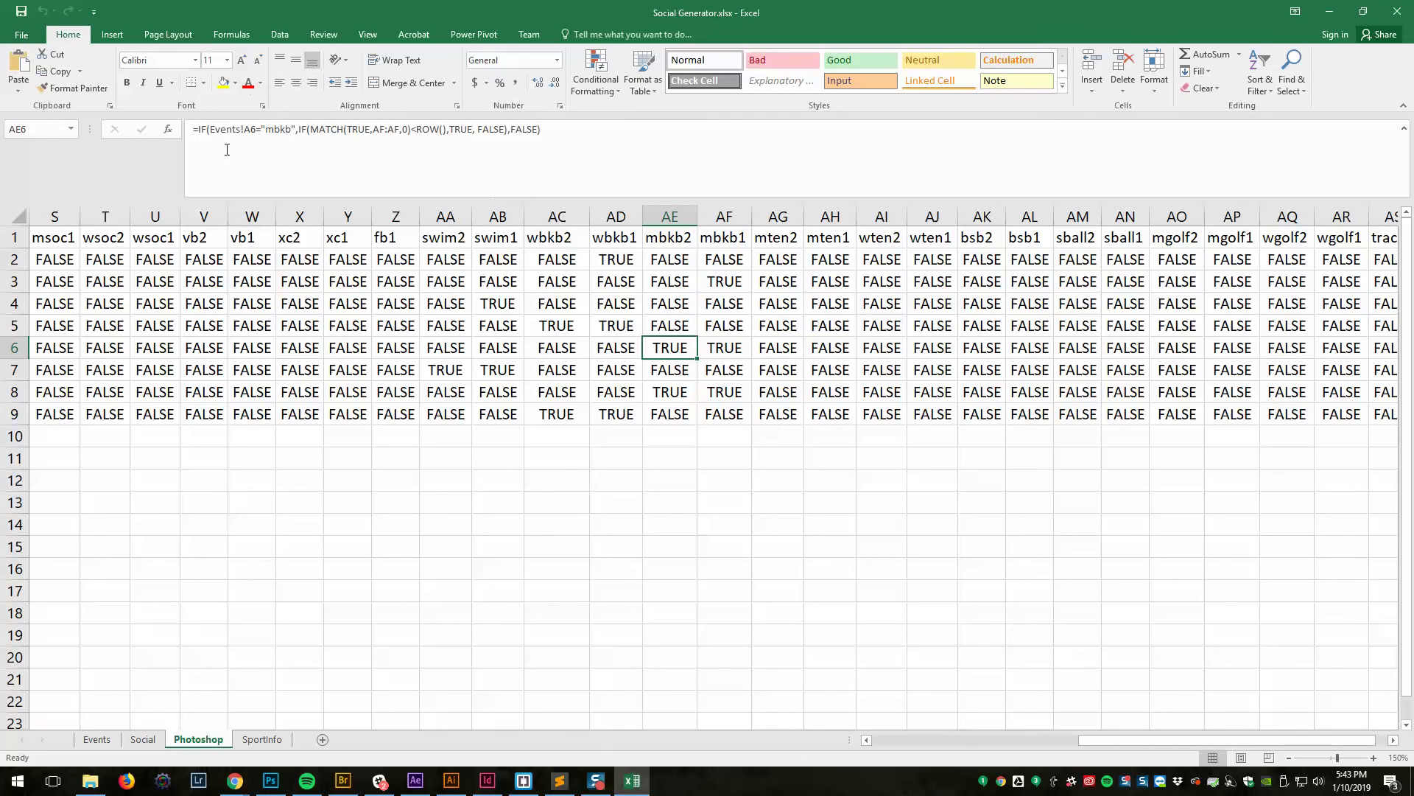
click(527, 128)
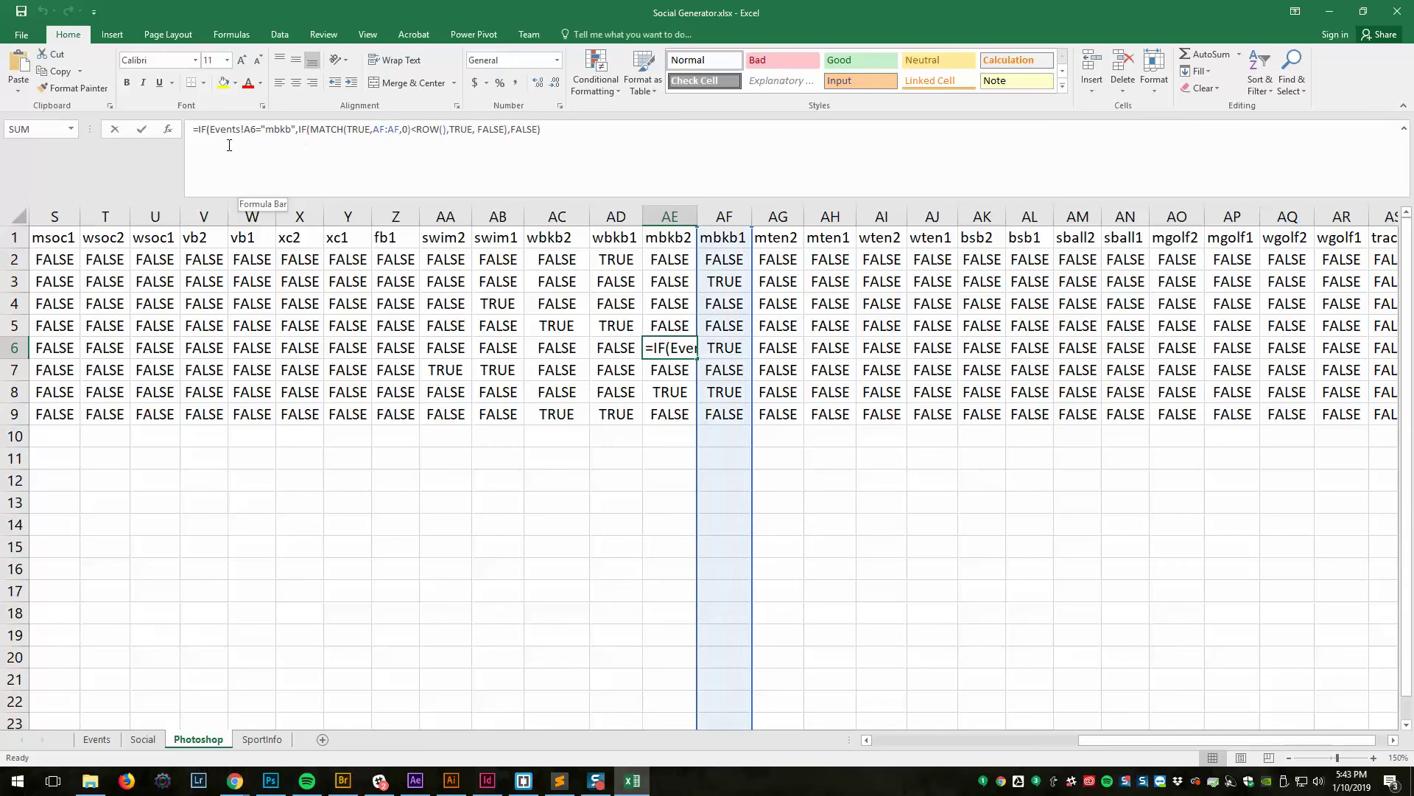
drag(541, 129, 194, 129)
click(586, 145)
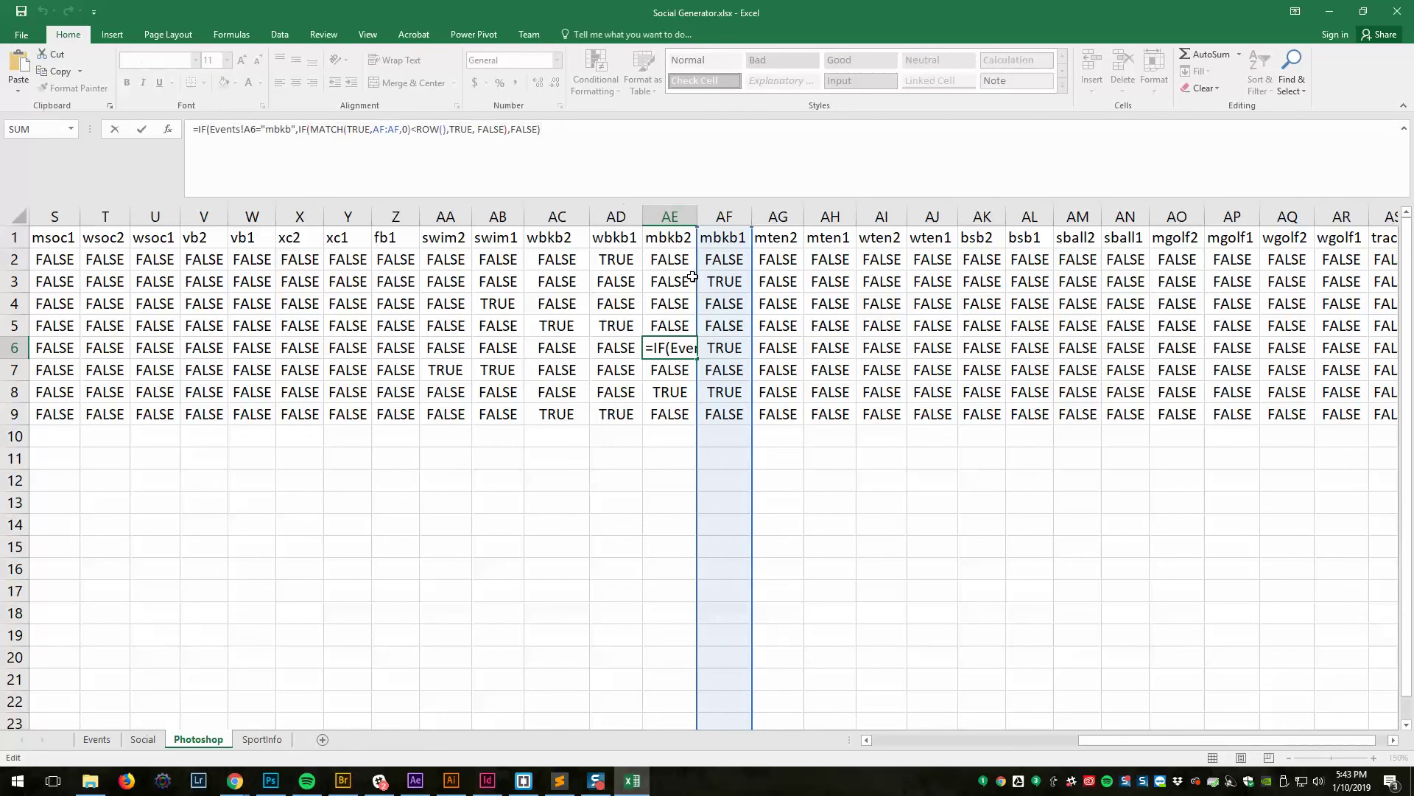
click(677, 338)
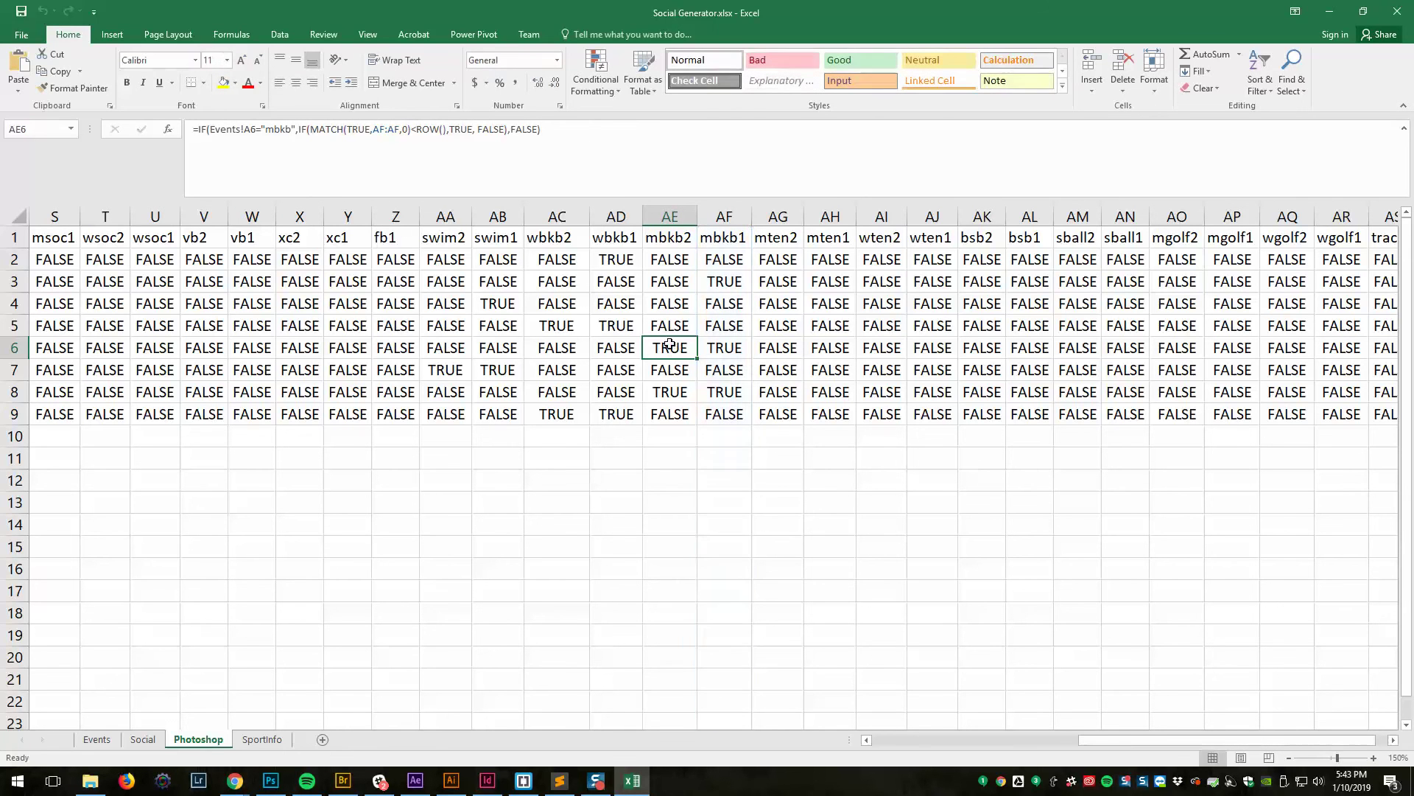
click(670, 304)
click(665, 260)
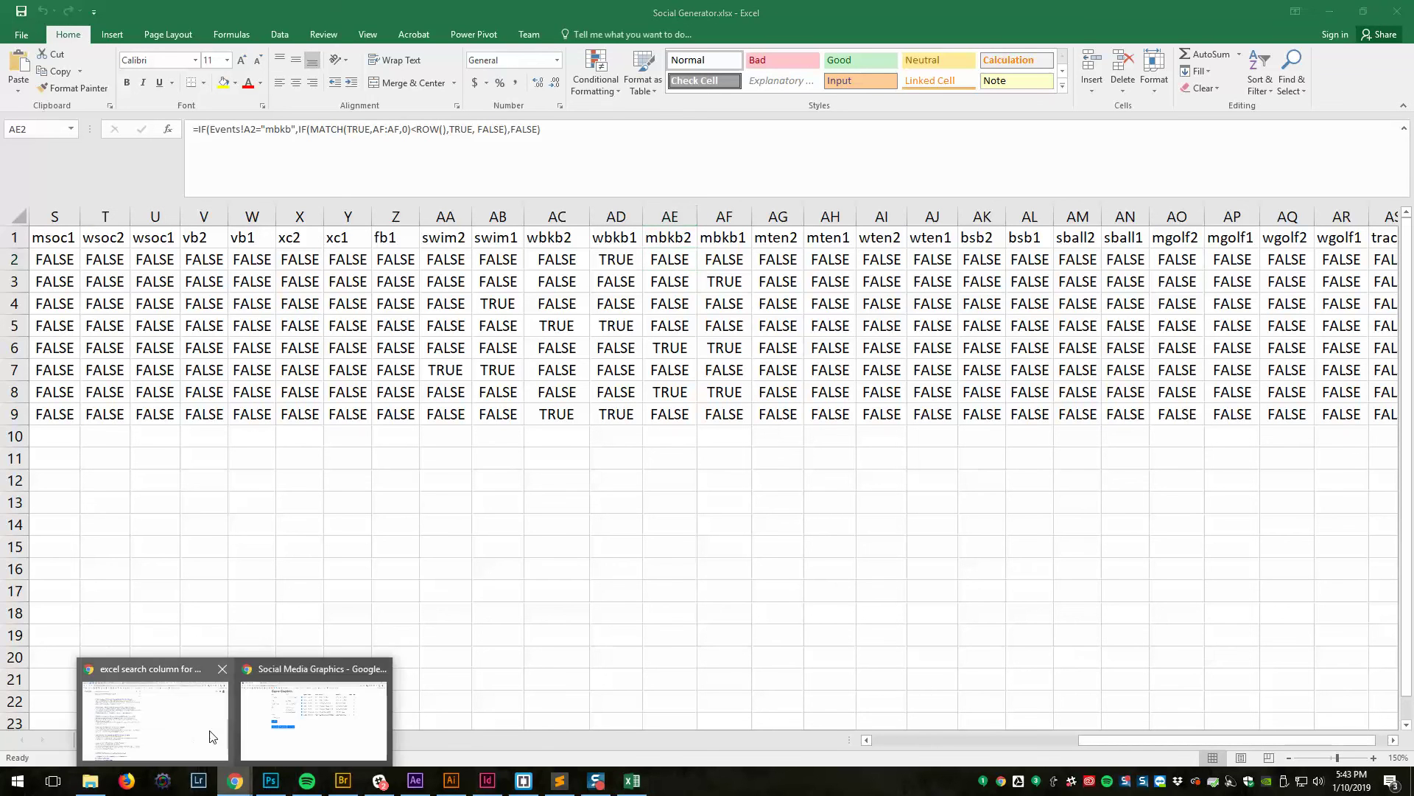
Switch to the Hootsuite tab in Chrome and go to Publisher > Bulk Composer.
click(211, 736)
mouse_move(235, 780)
click(313, 740)
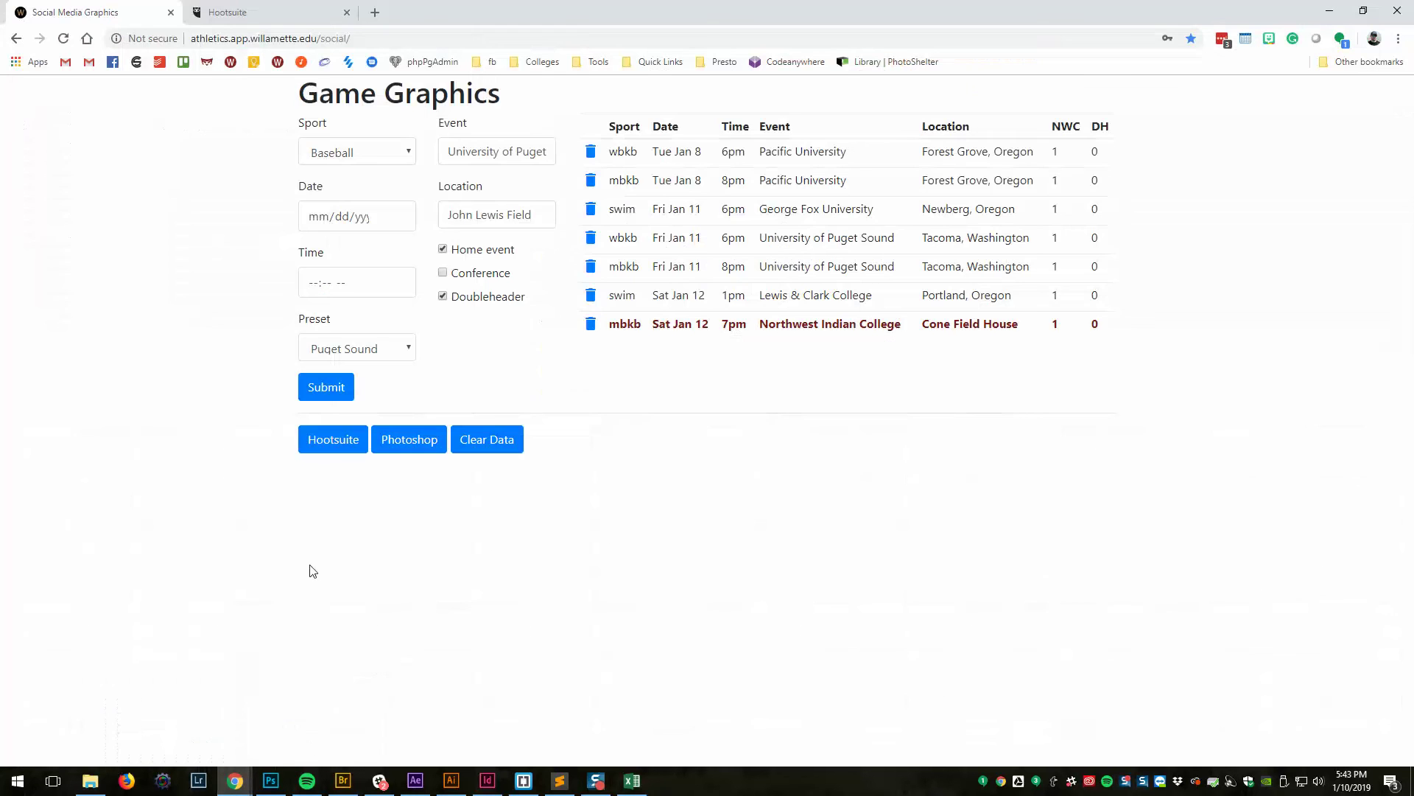
click(243, 12)
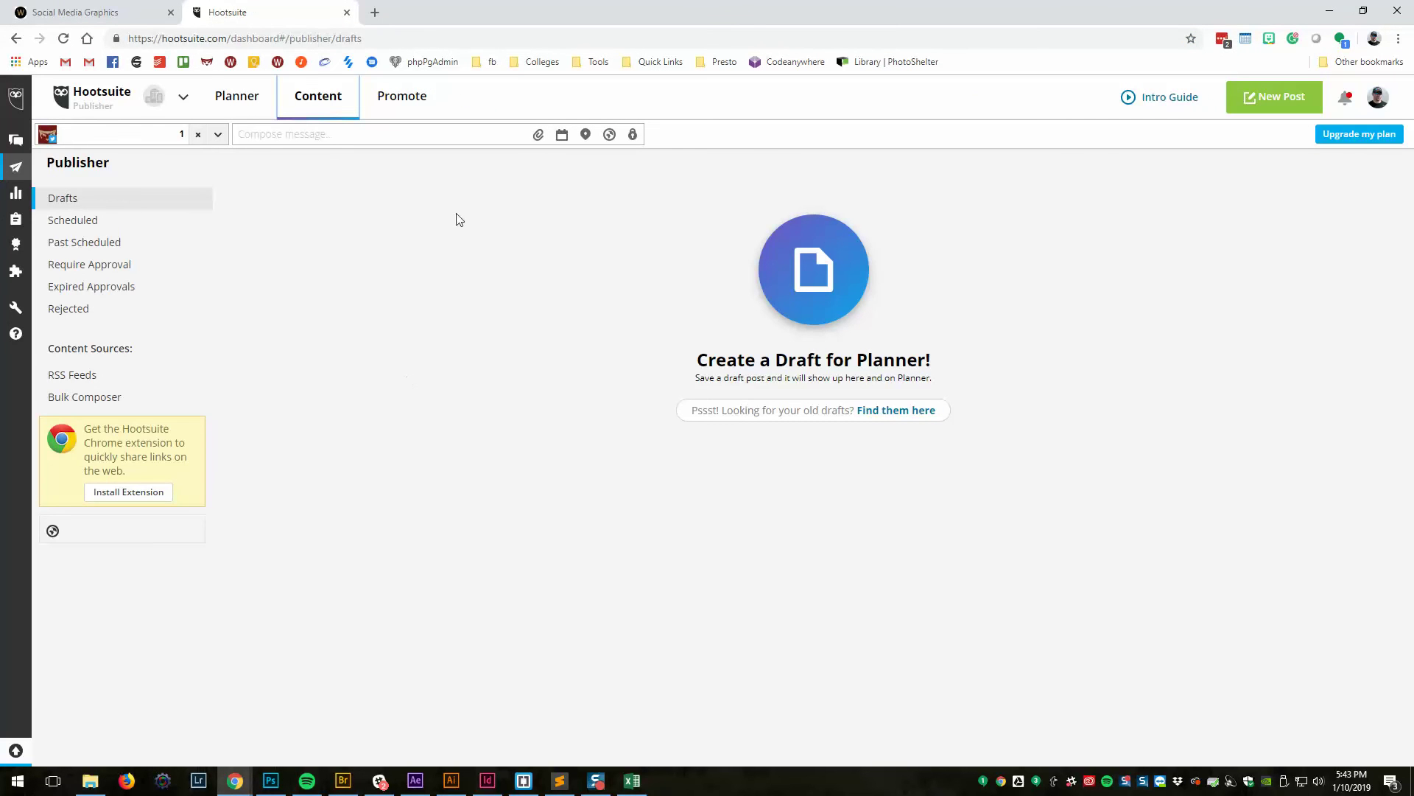
mouse_move(16, 171)
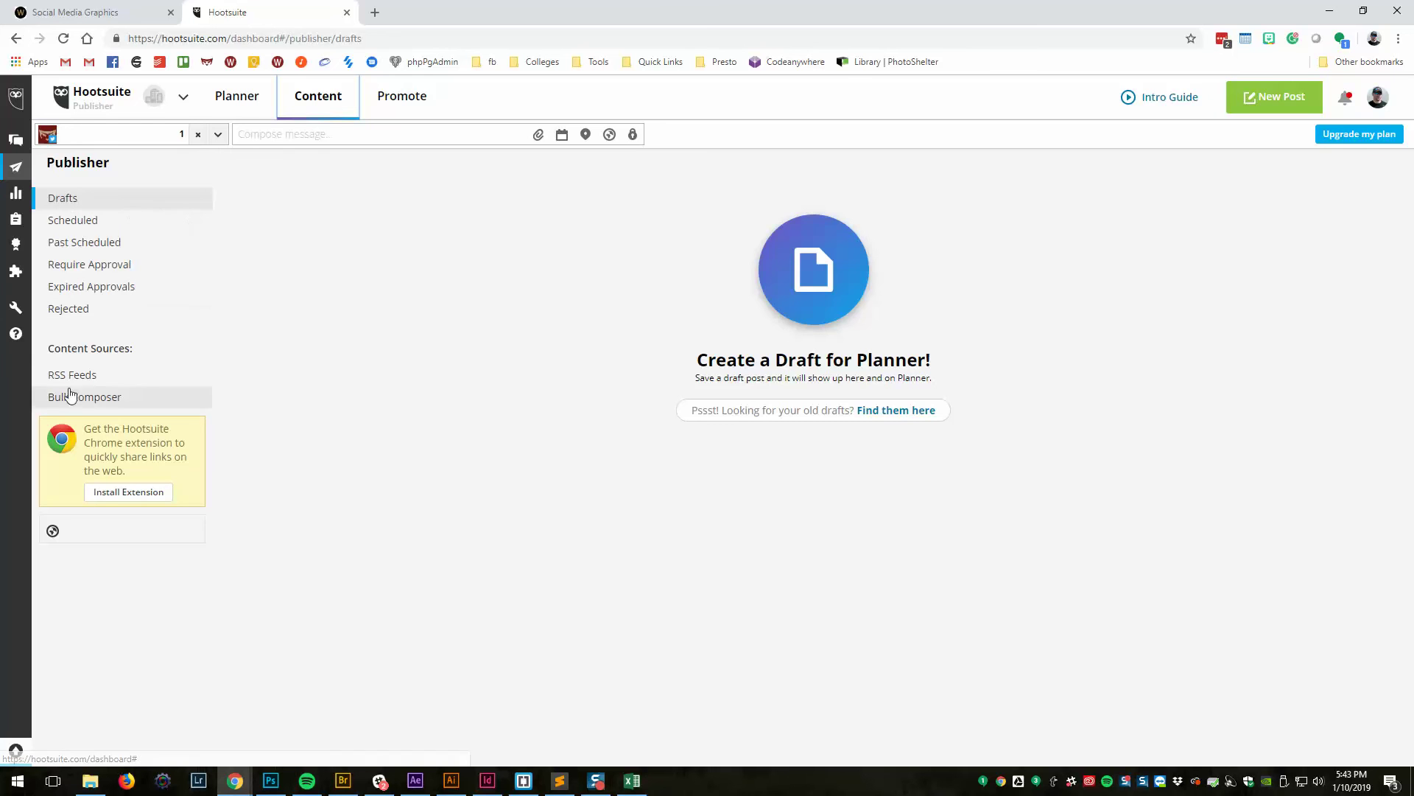
click(70, 399)
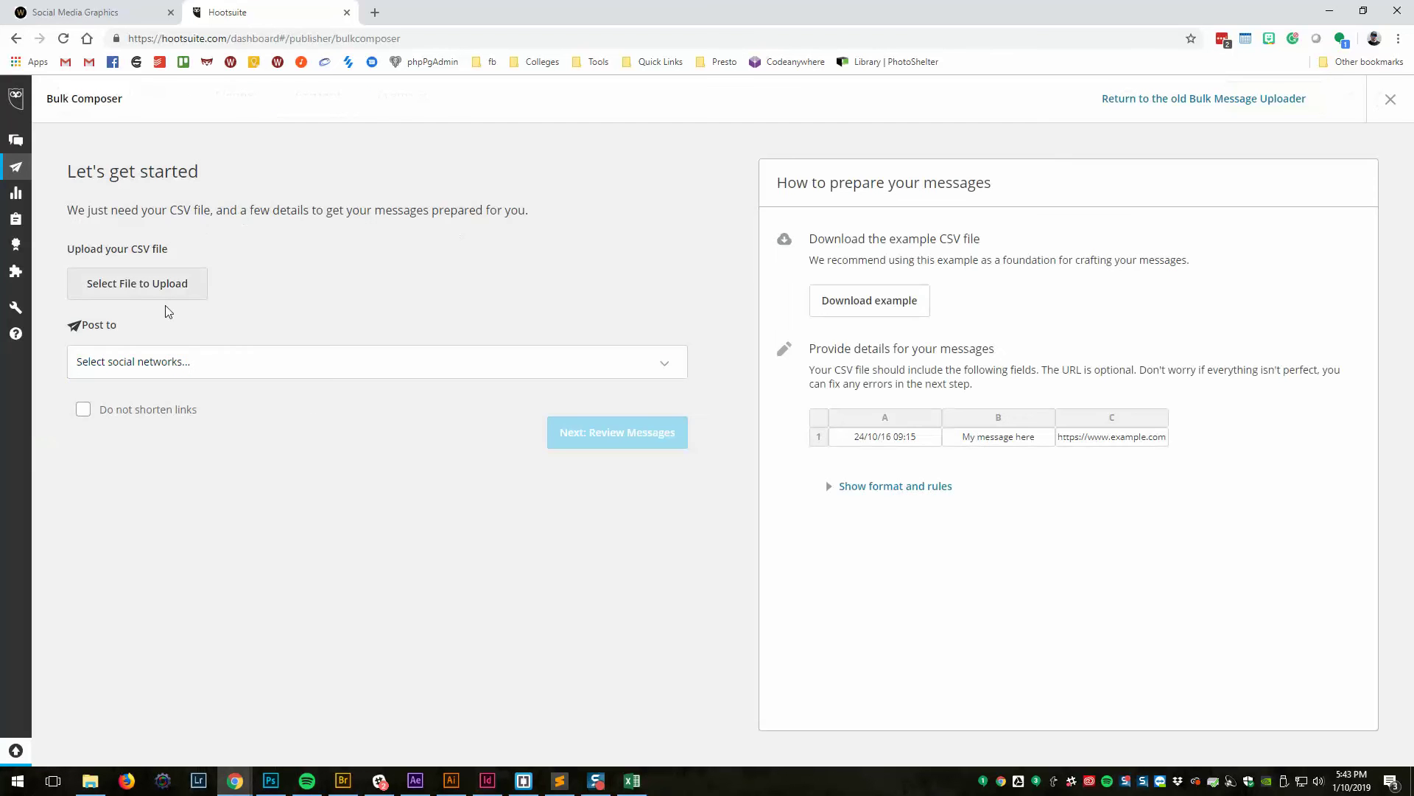
Upload Social.csv from Desktop > Excel Social Generator.
click(158, 308)
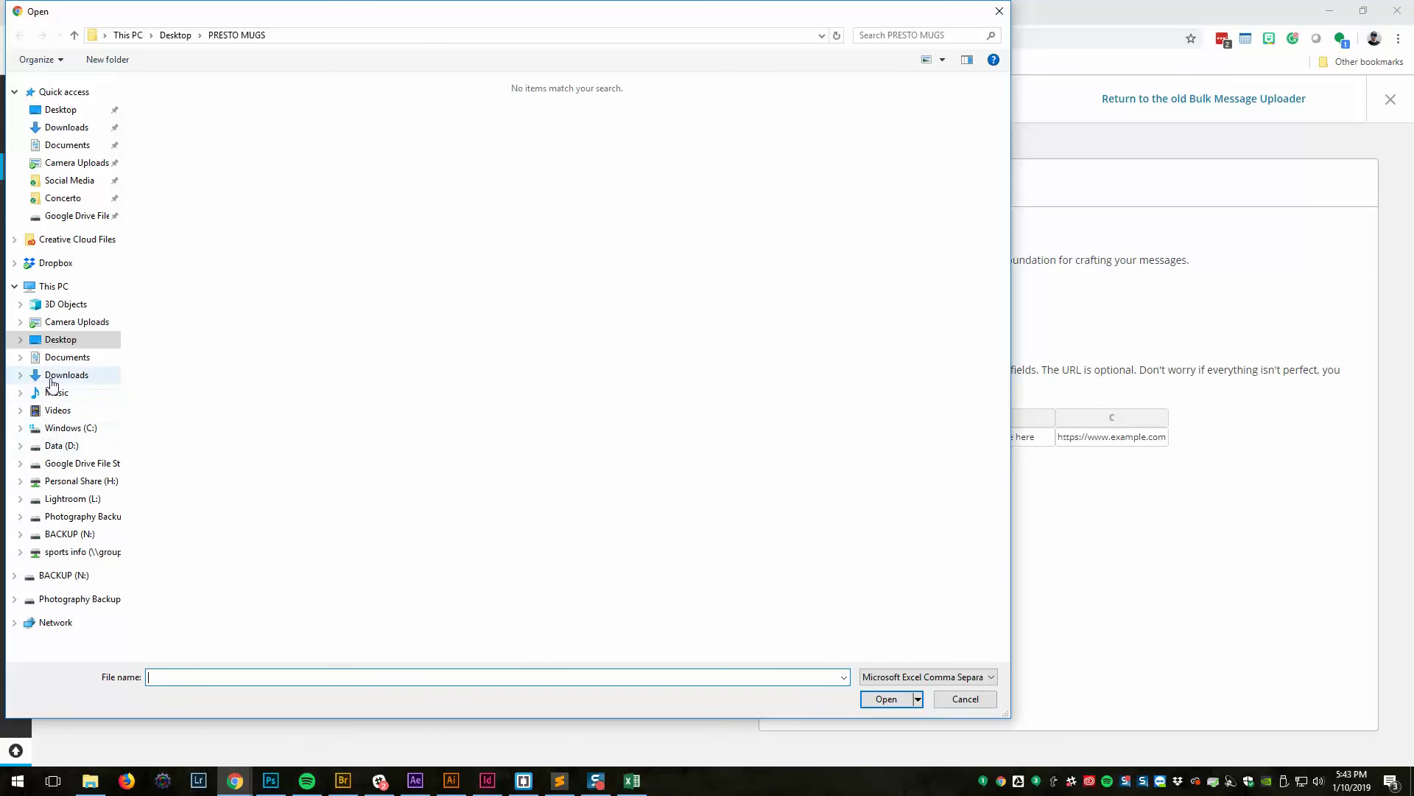
click(61, 341)
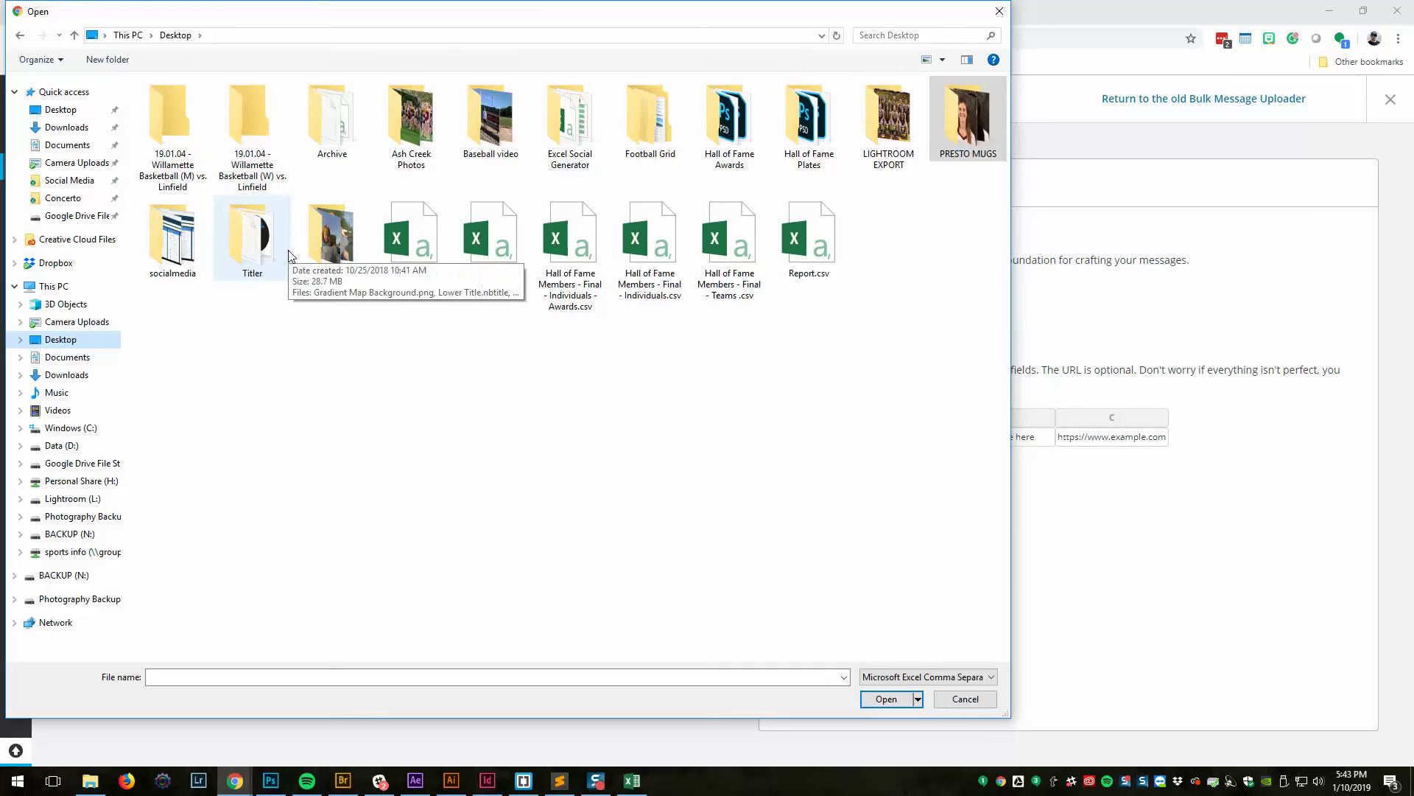
double_click(569, 121)
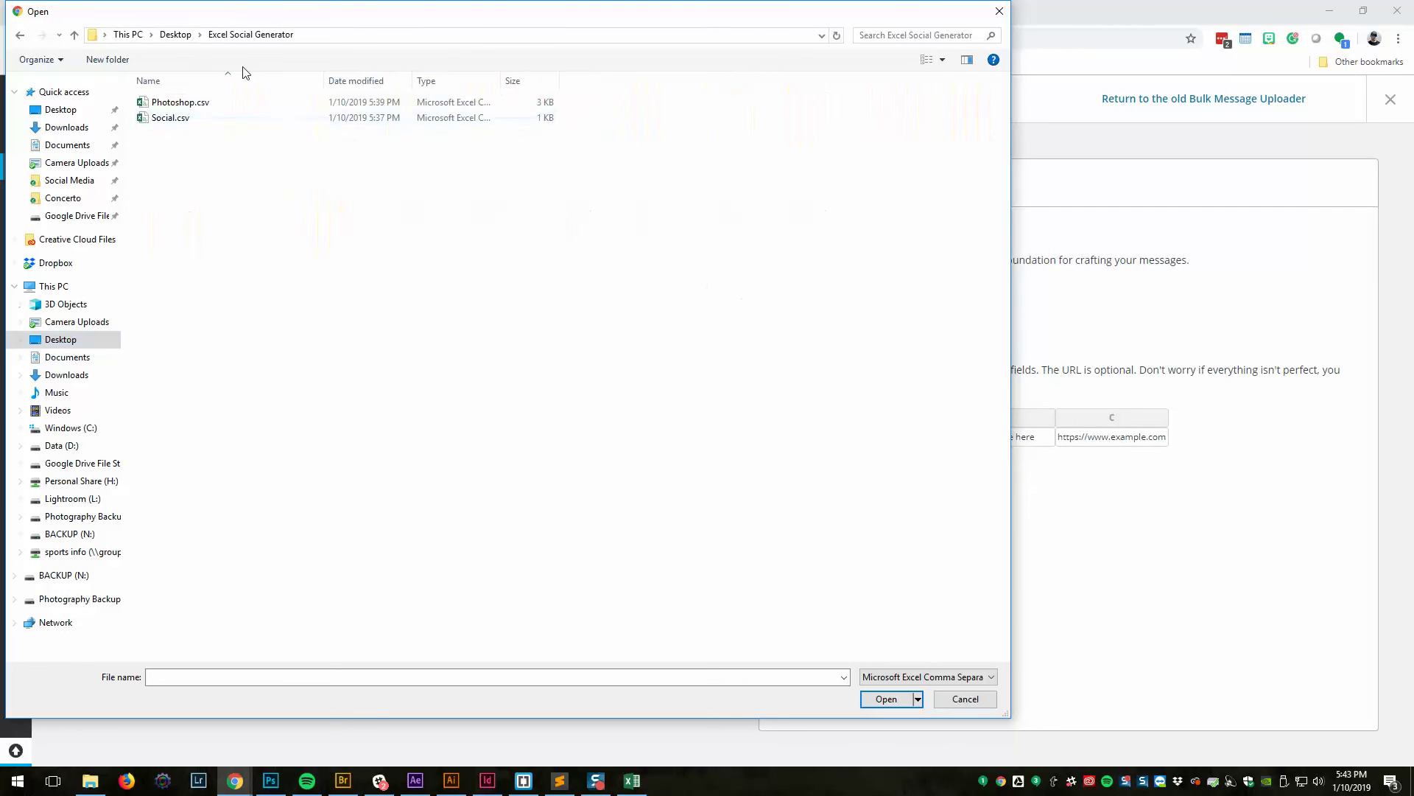
double_click(175, 118)
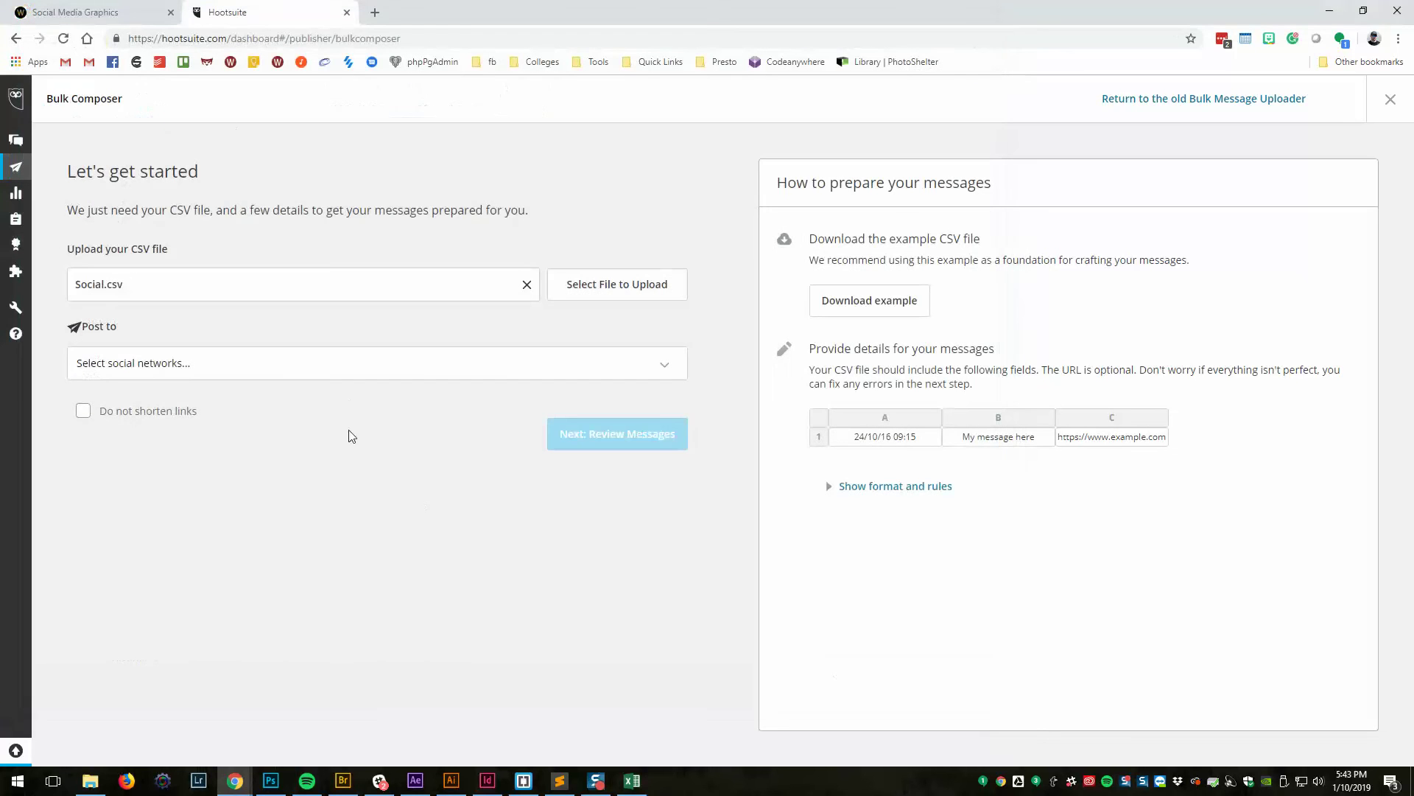
Set Post to the wubearcats Twitter account.
click(218, 364)
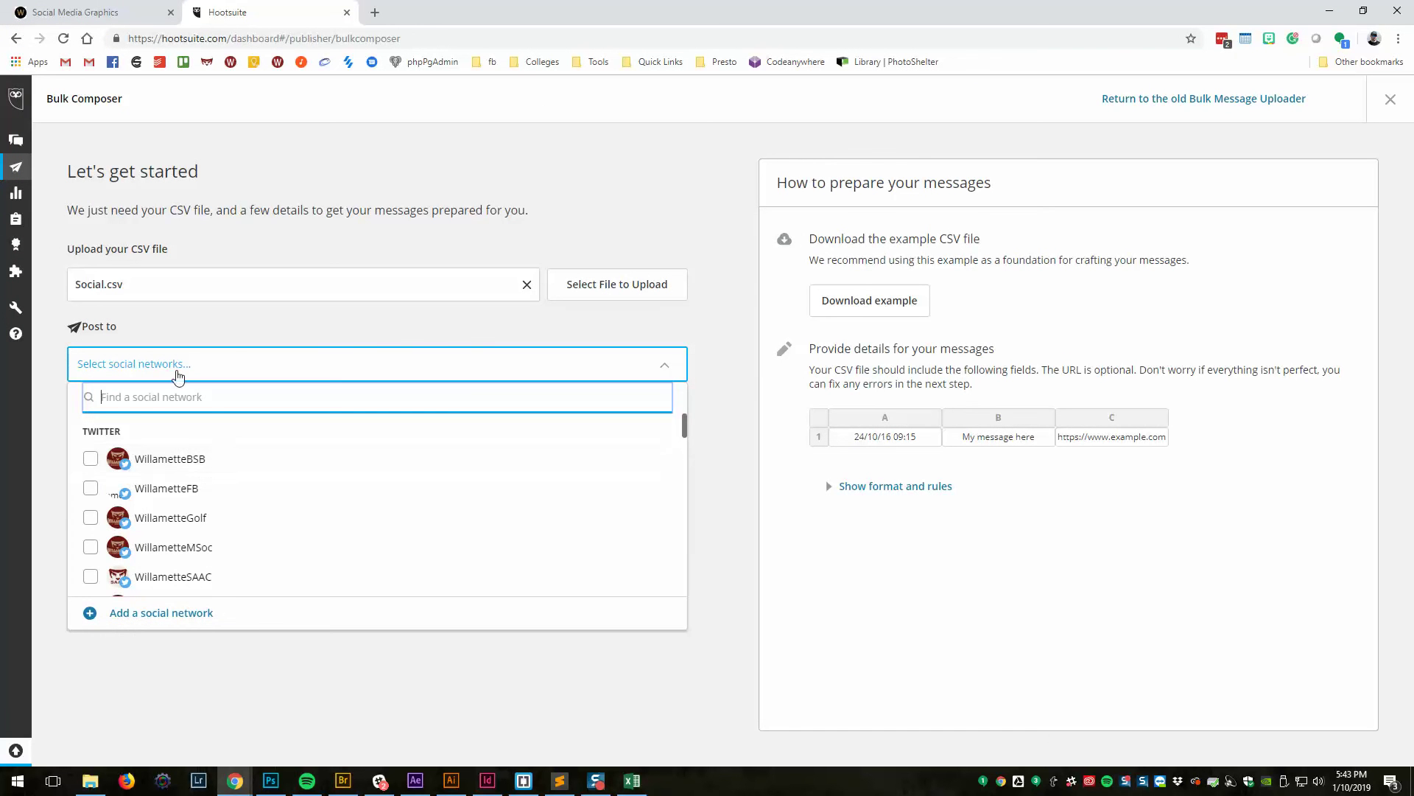
text(wub)
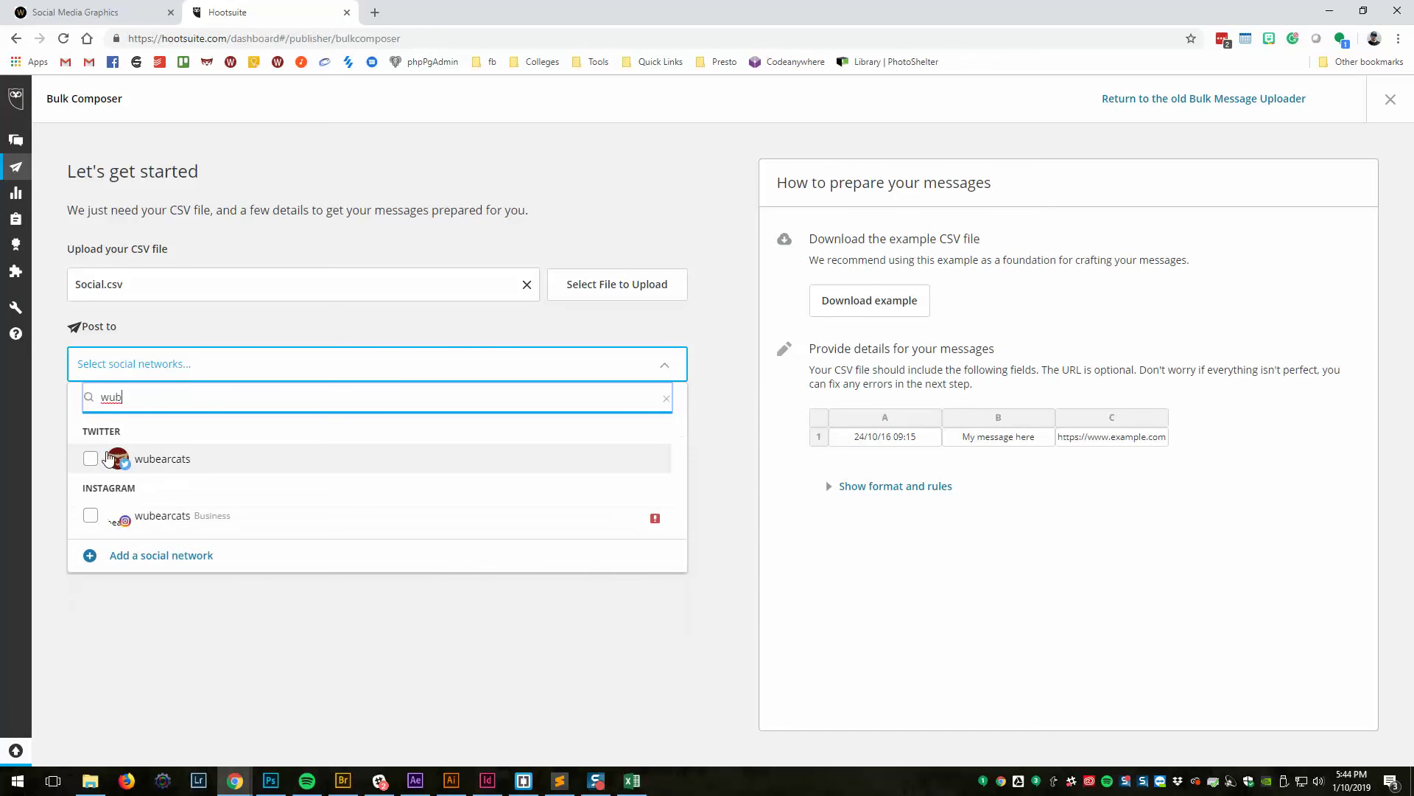
click(102, 458)
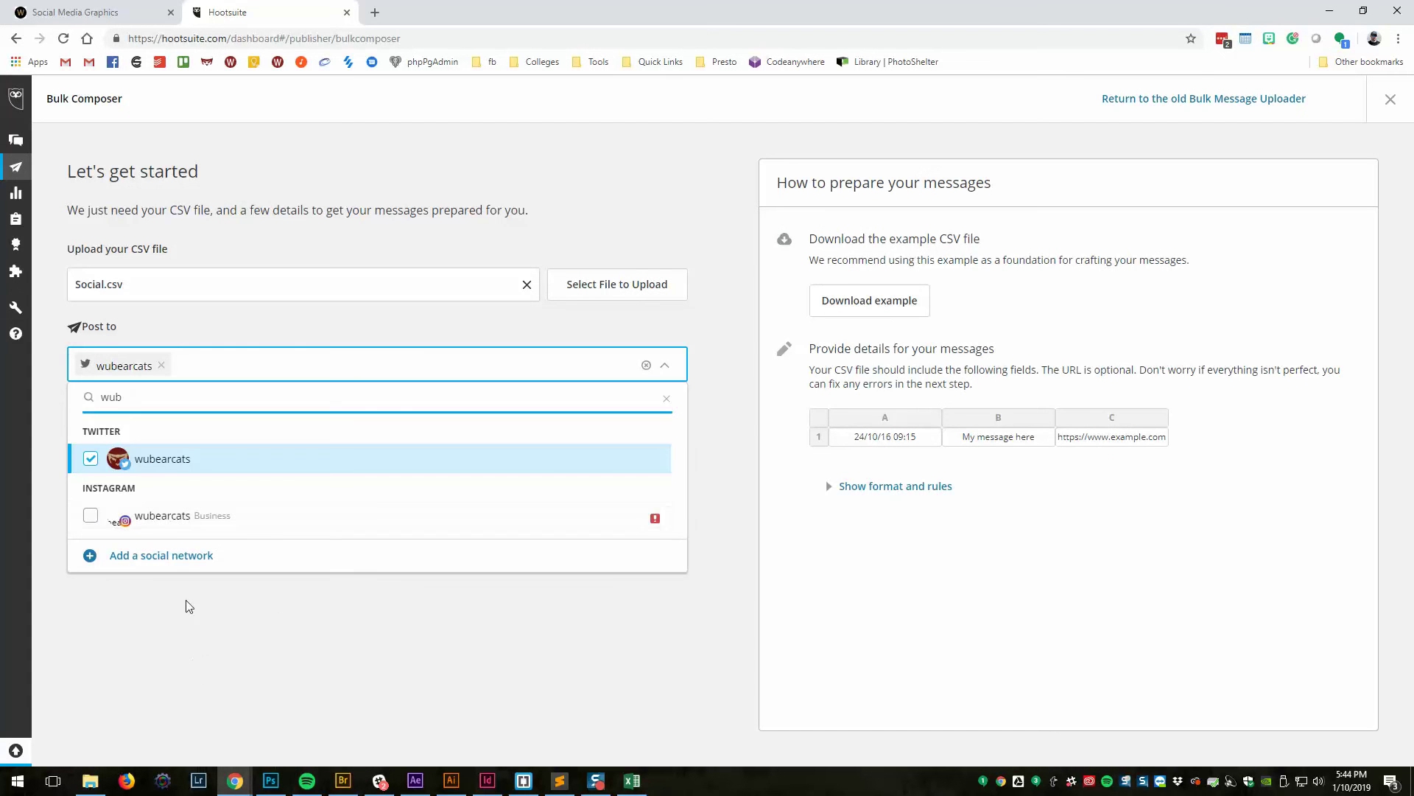
click(186, 603)
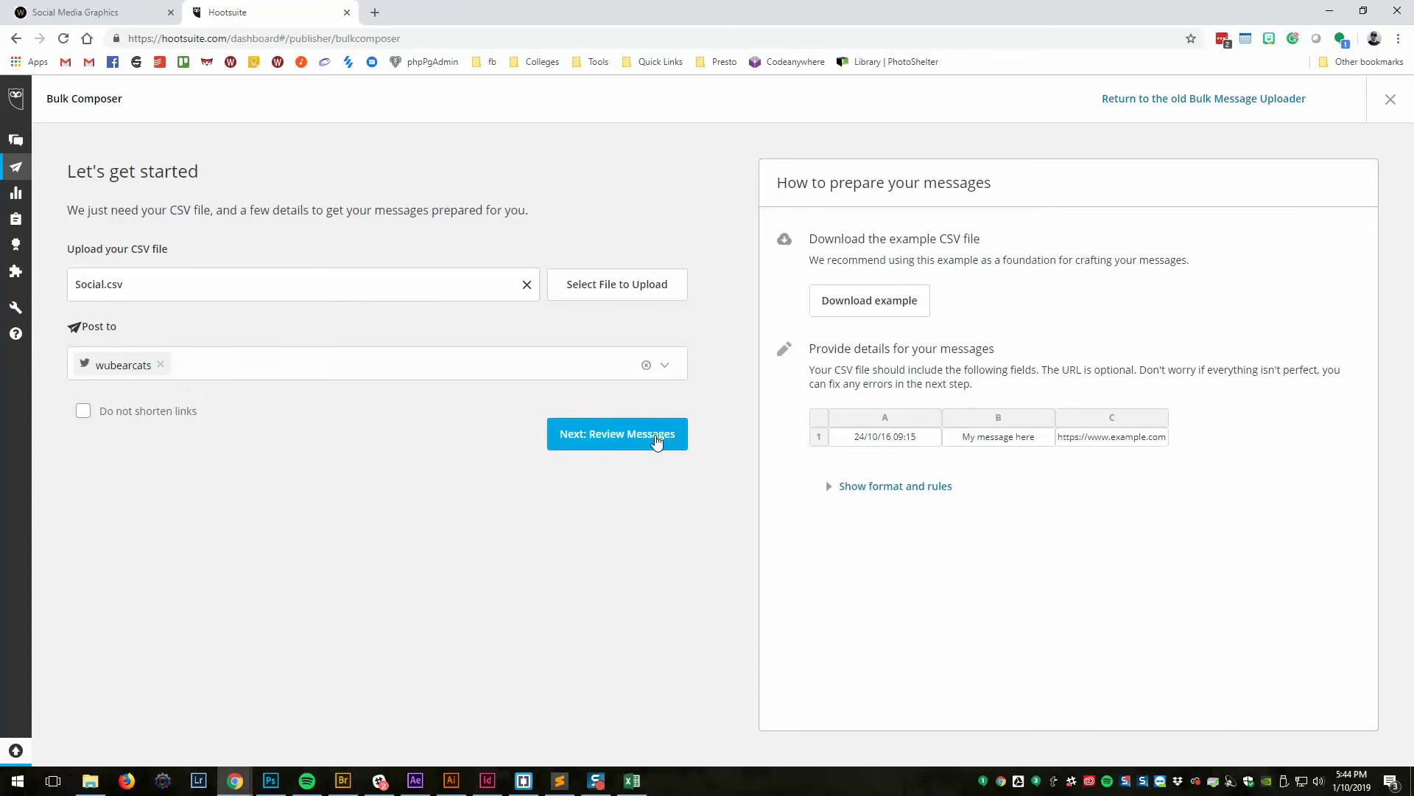
Review the 8 uploaded messages and open the first Forest Grove message for editing.
click(658, 440)
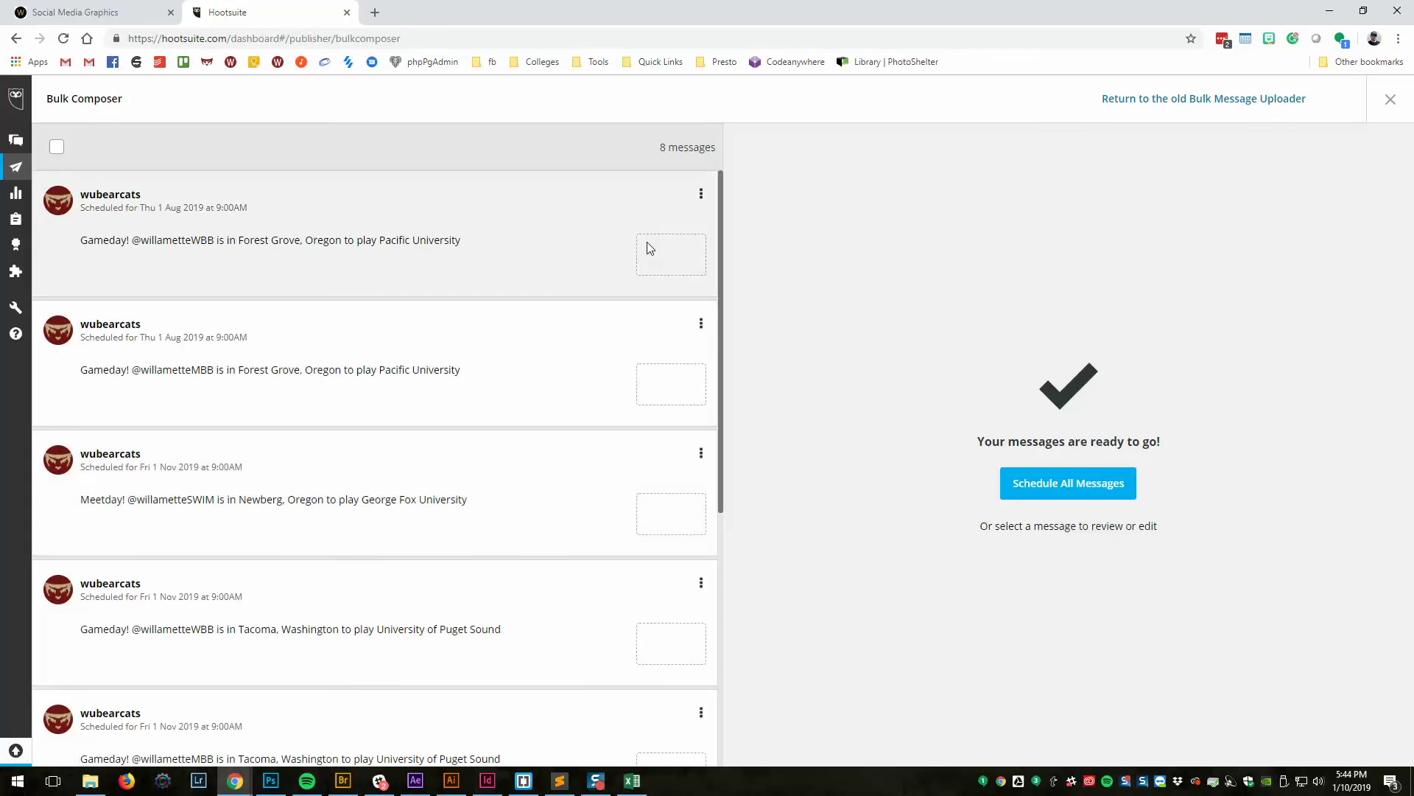
drag(722, 293, 716, 152)
click(555, 278)
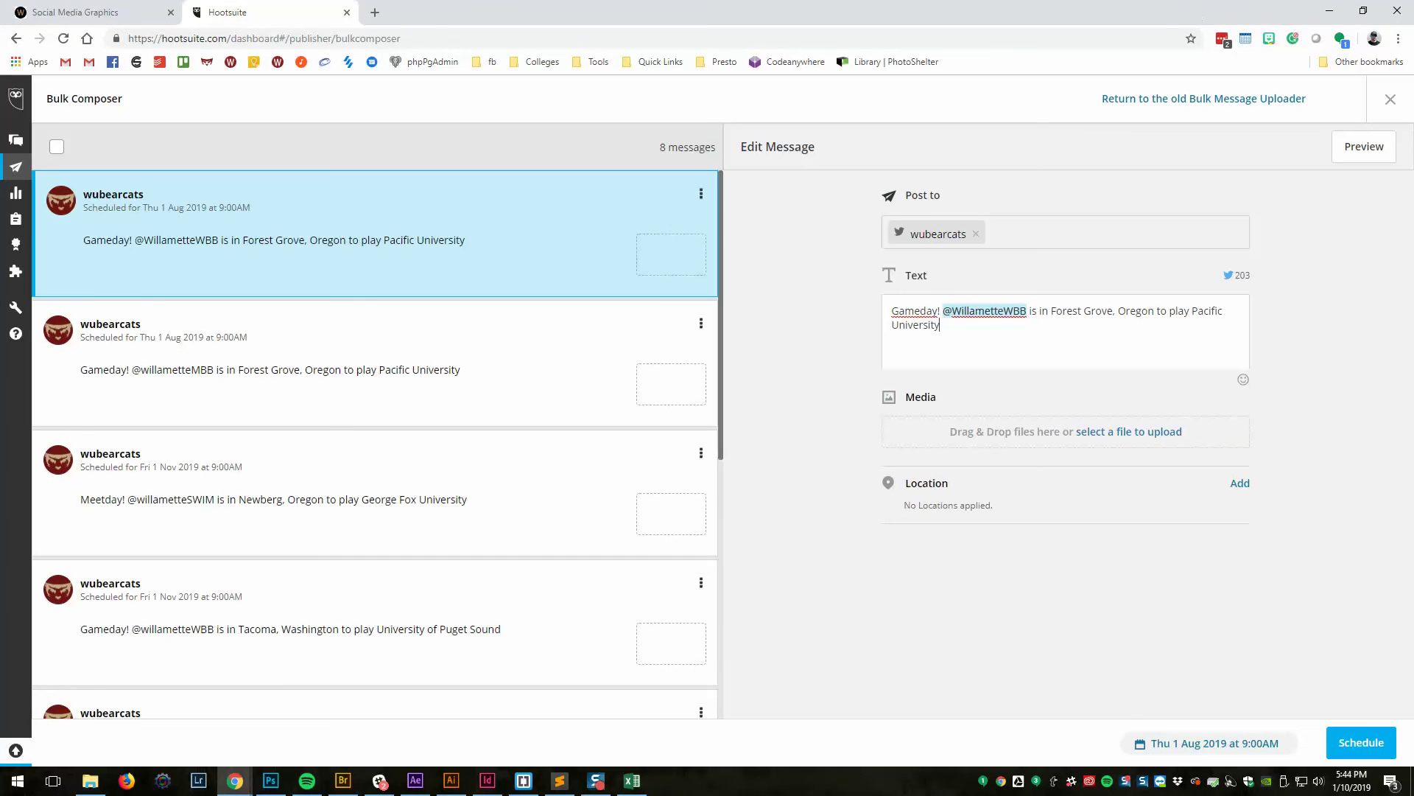
drag(1413, 30, 1394, 209)
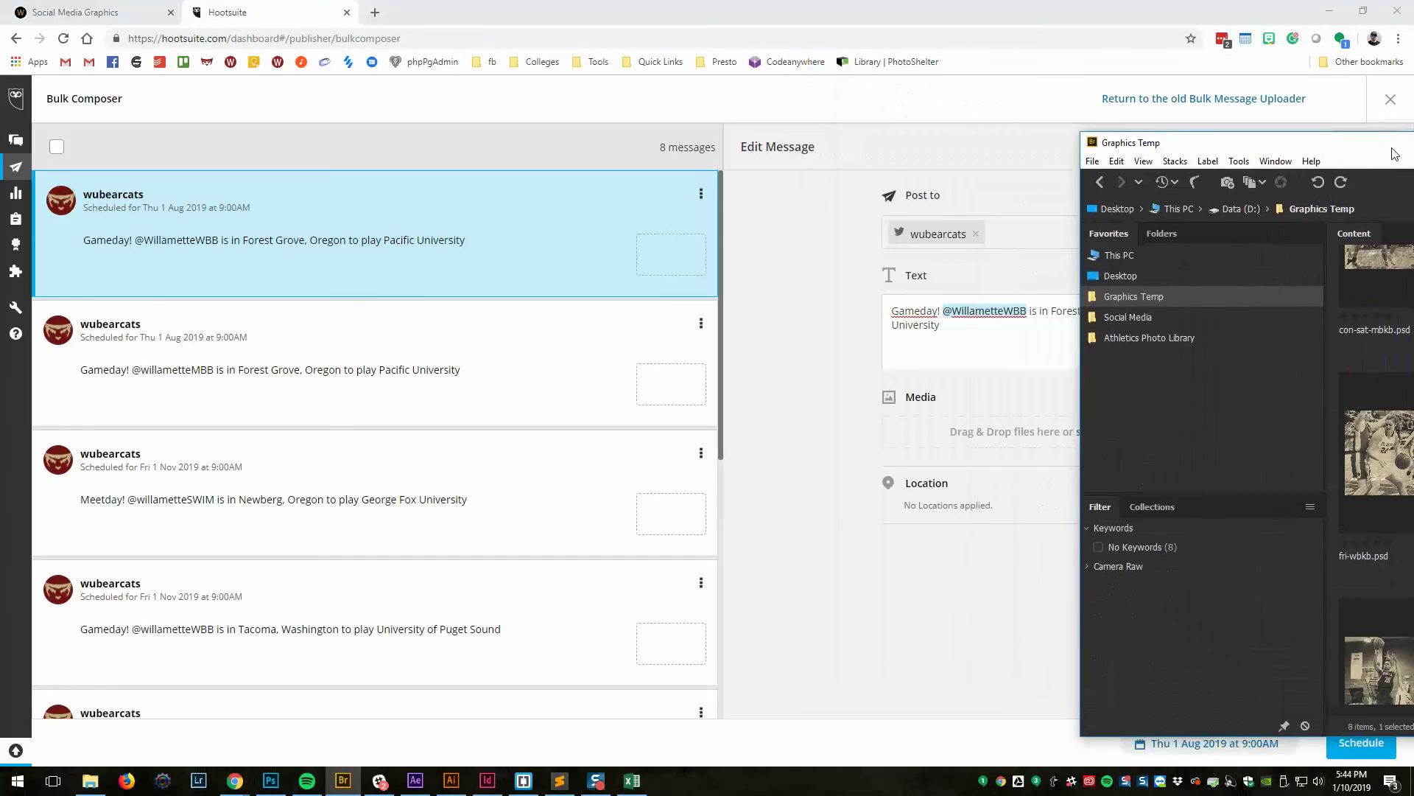
drag(1017, 7, 888, 0)
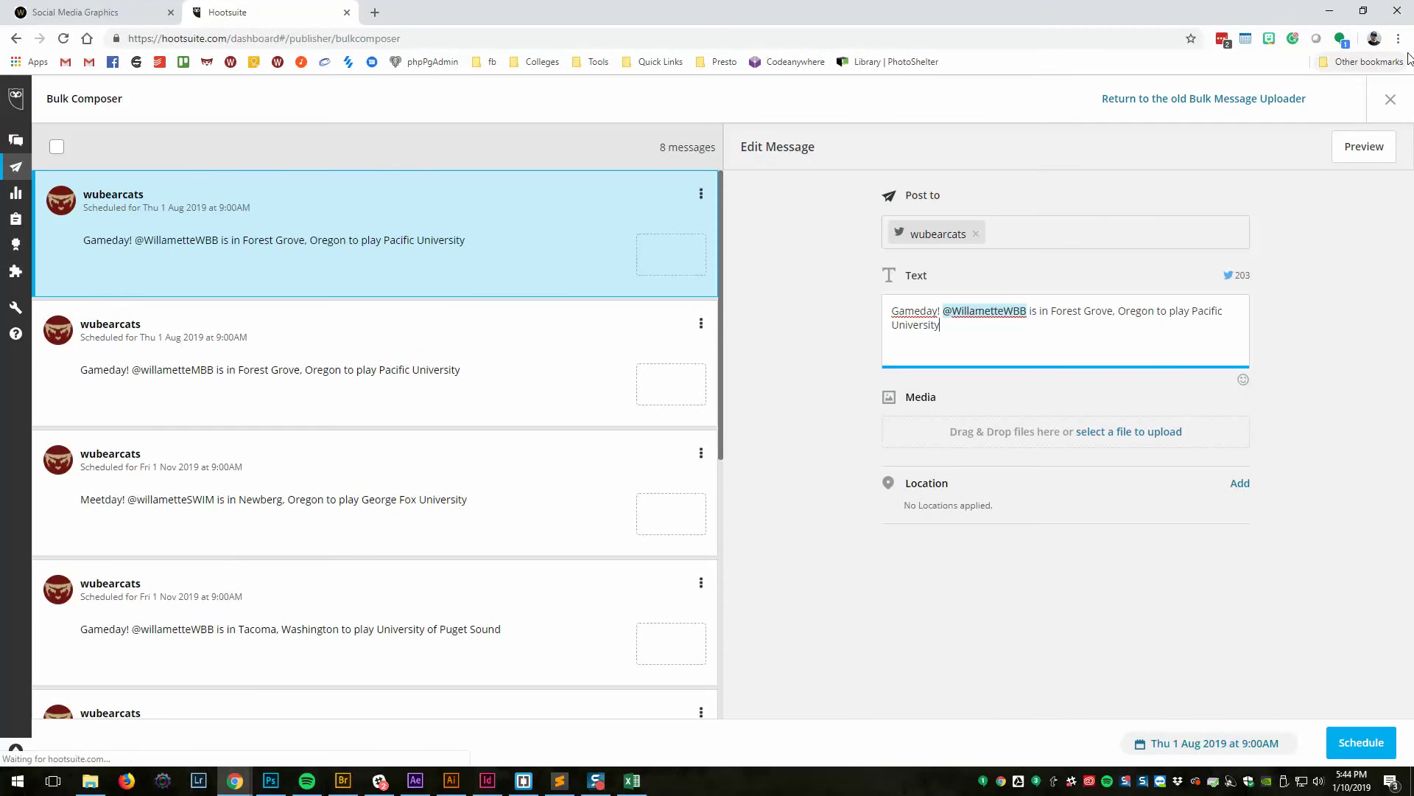
Arrange the browser and Bridge side by side and widen Bridge's file area for larger thumbnails.
click(1364, 11)
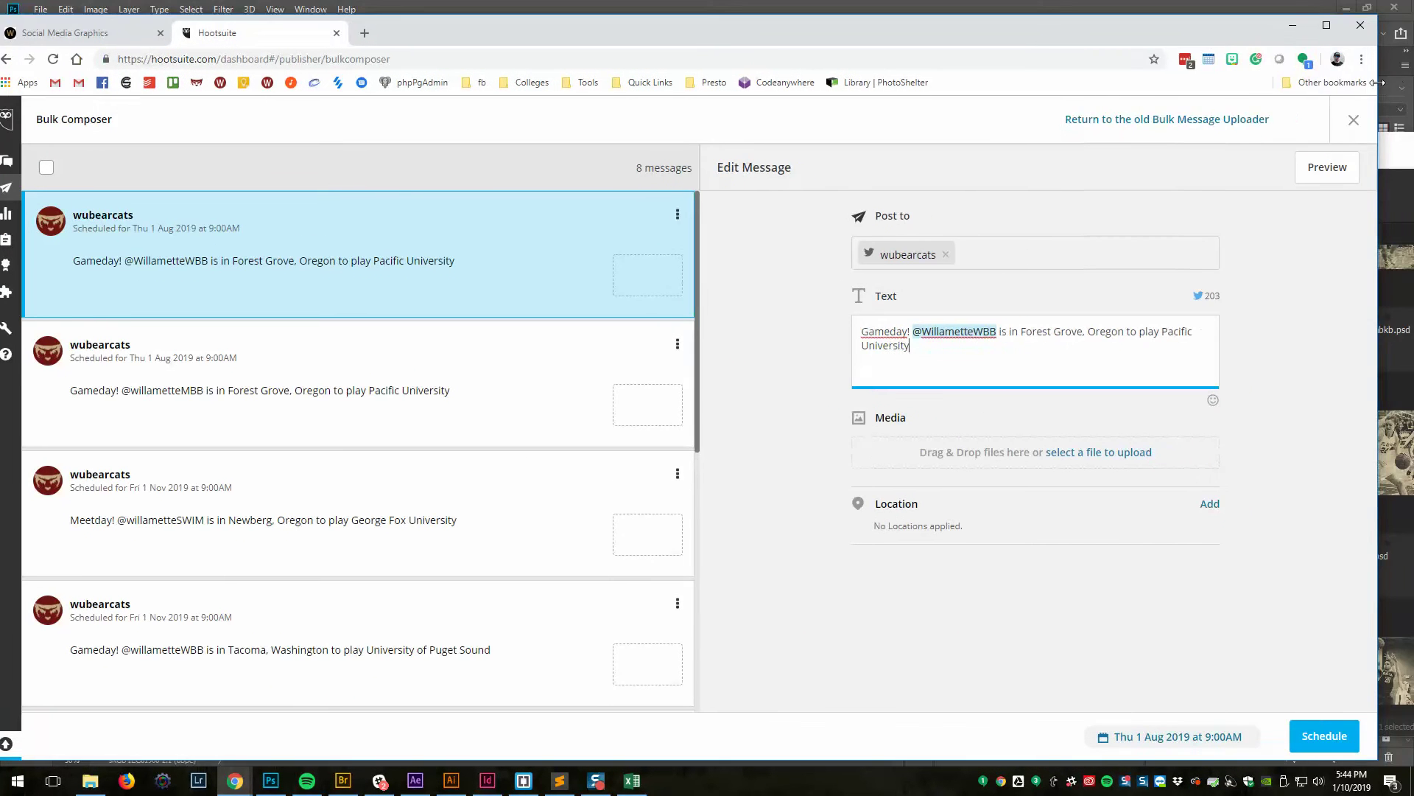
drag(1391, 84, 845, 133)
drag(516, 22, 530, 8)
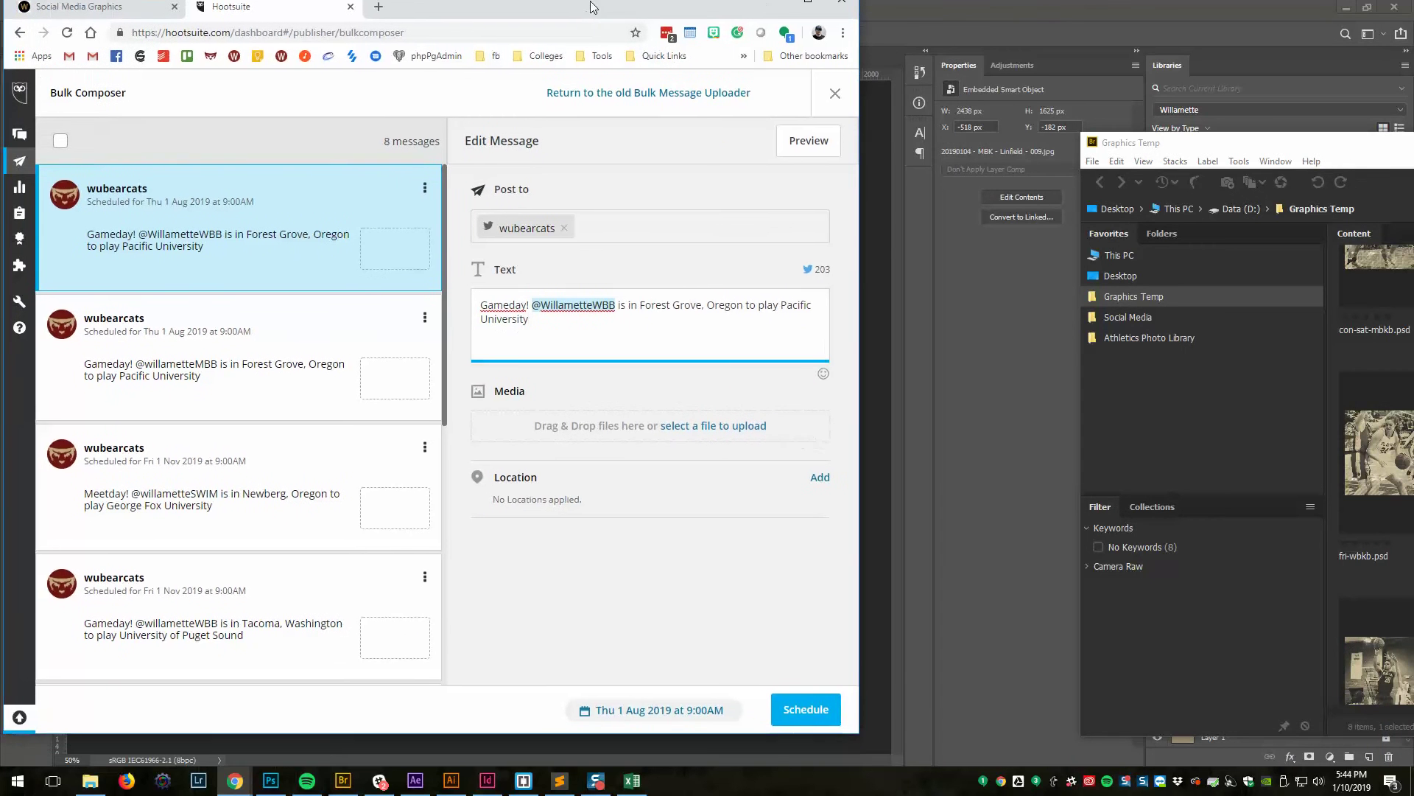
drag(1343, 145, 1136, 23)
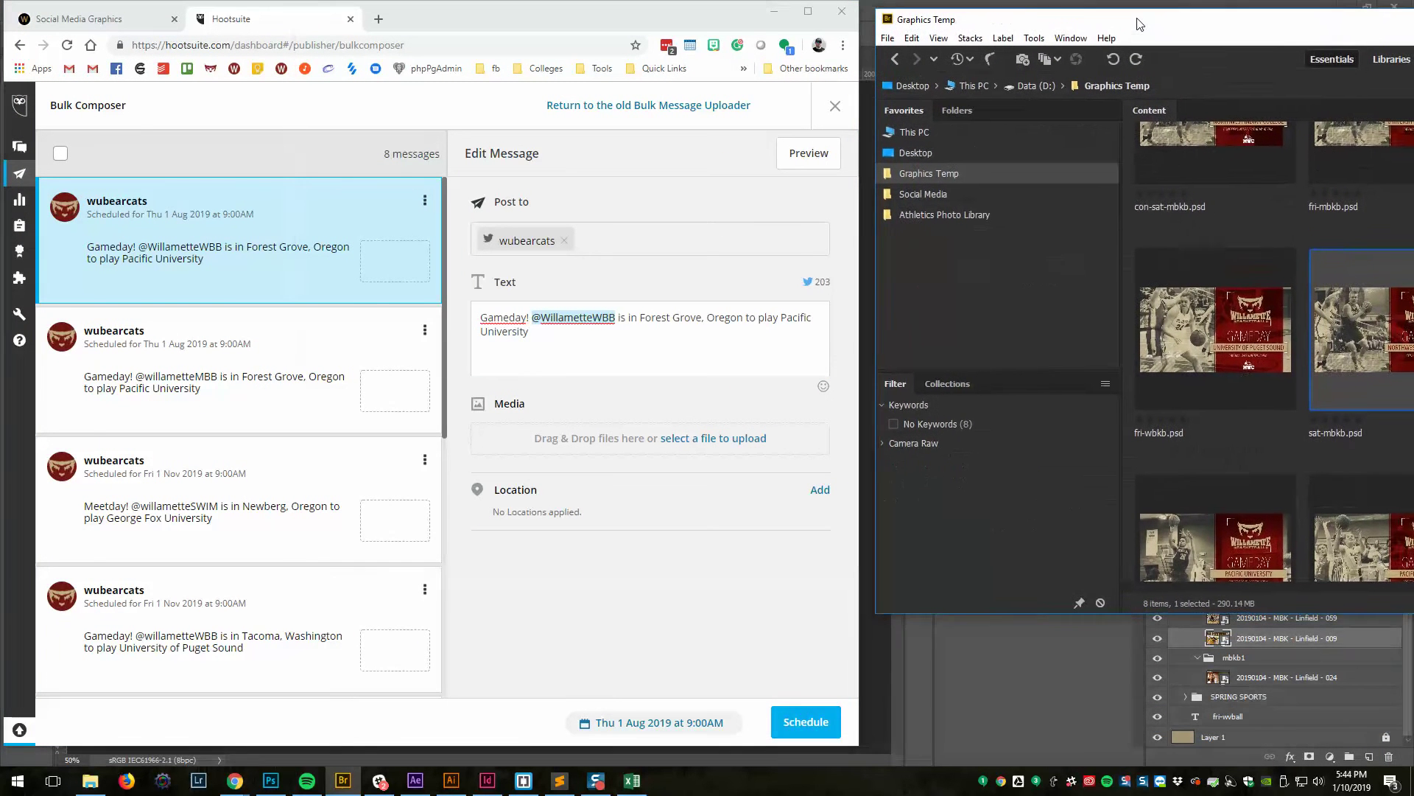
click(1332, 59)
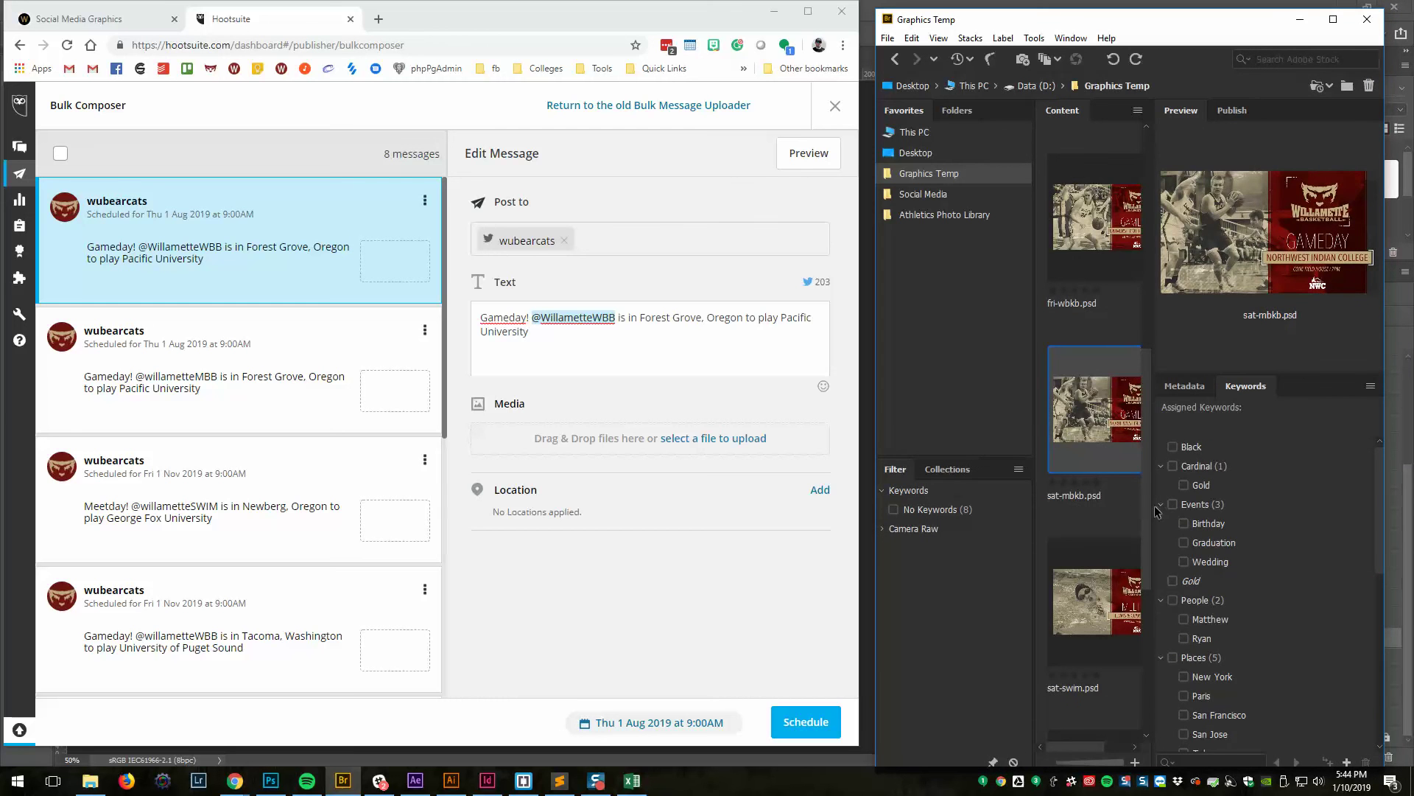
drag(1154, 507, 1336, 499)
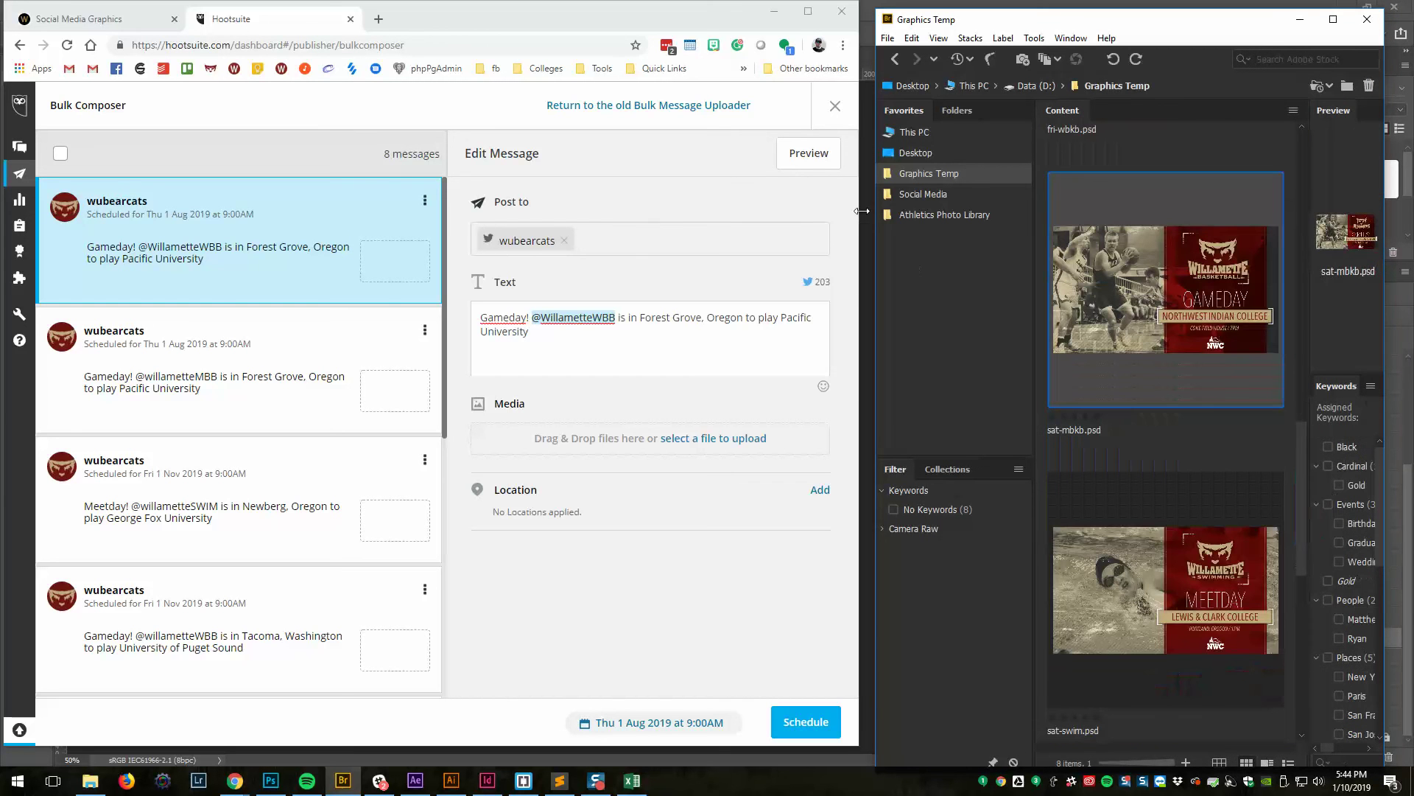
Open the first Gameday message in Hootsuite and preview fri-wbkb.psd in Bridge.
click(264, 242)
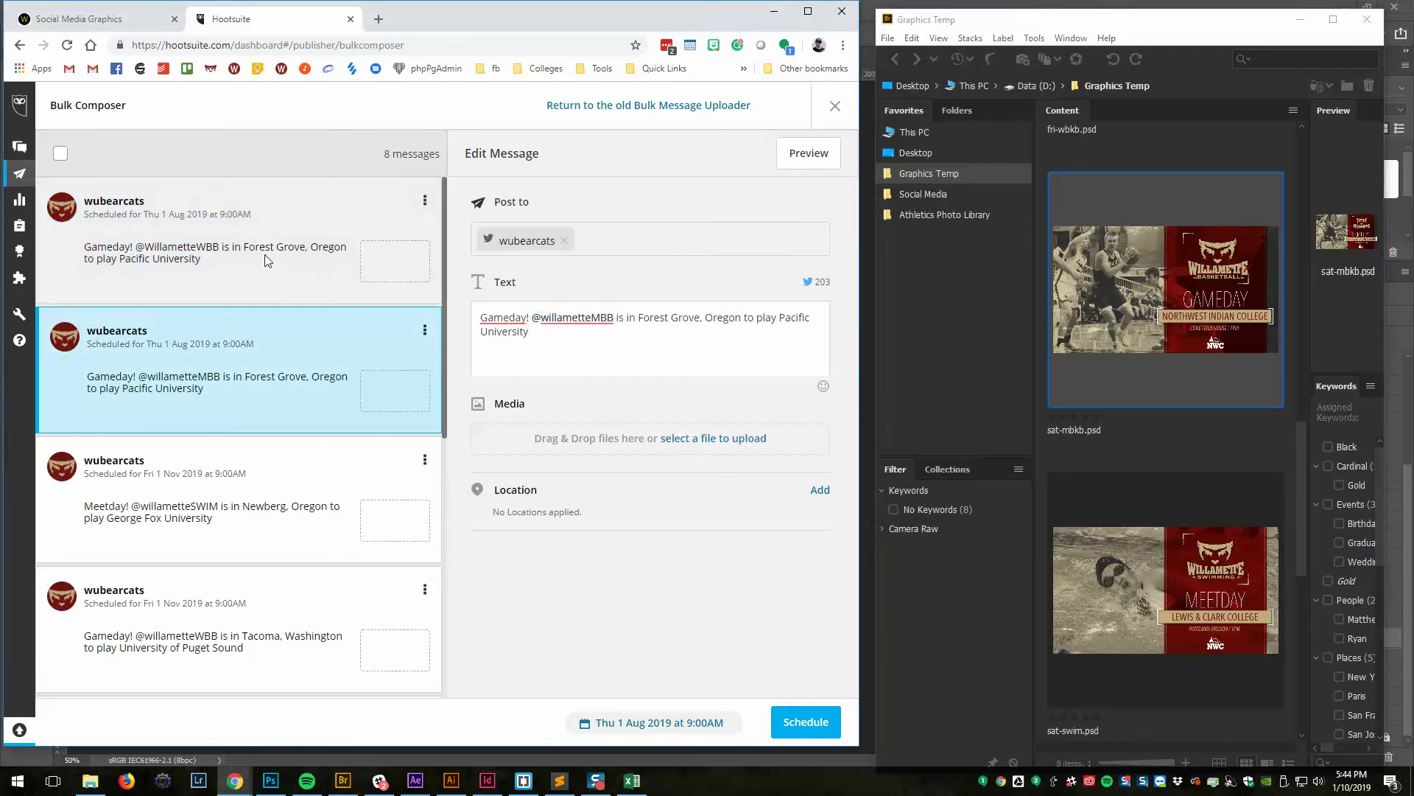
click(274, 251)
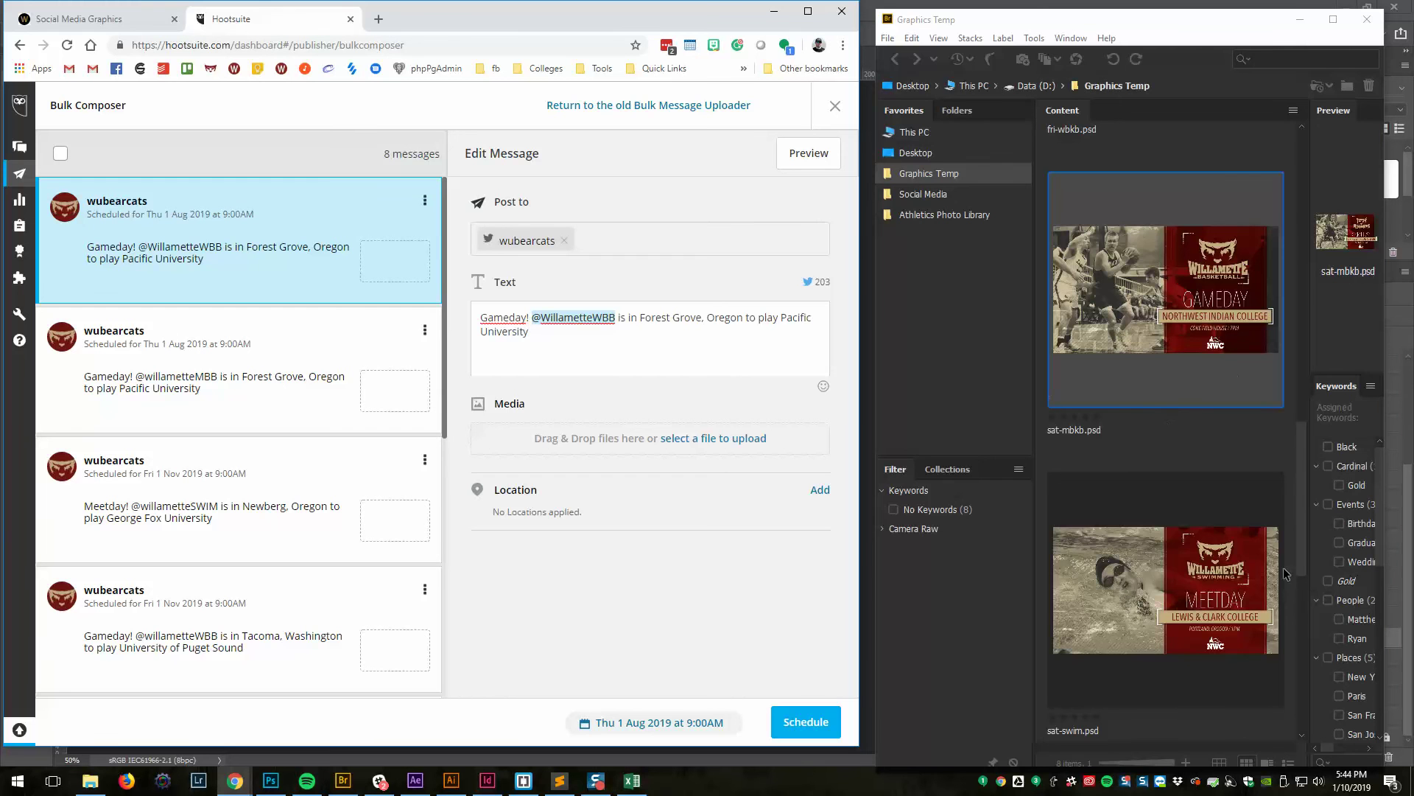
drag(1304, 532, 1257, 201)
scroll(1223, 563, down, 6)
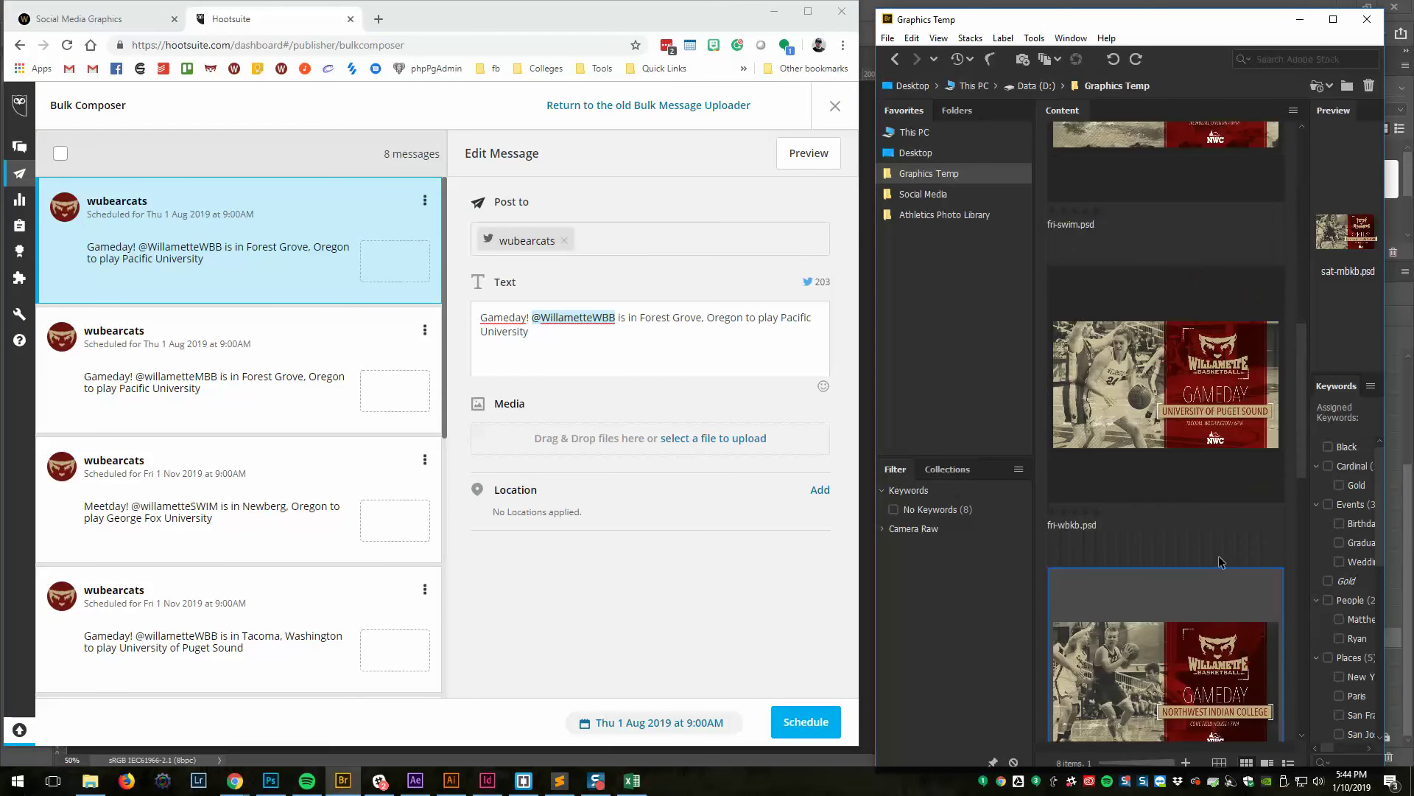
scroll(1126, 612, down, 2)
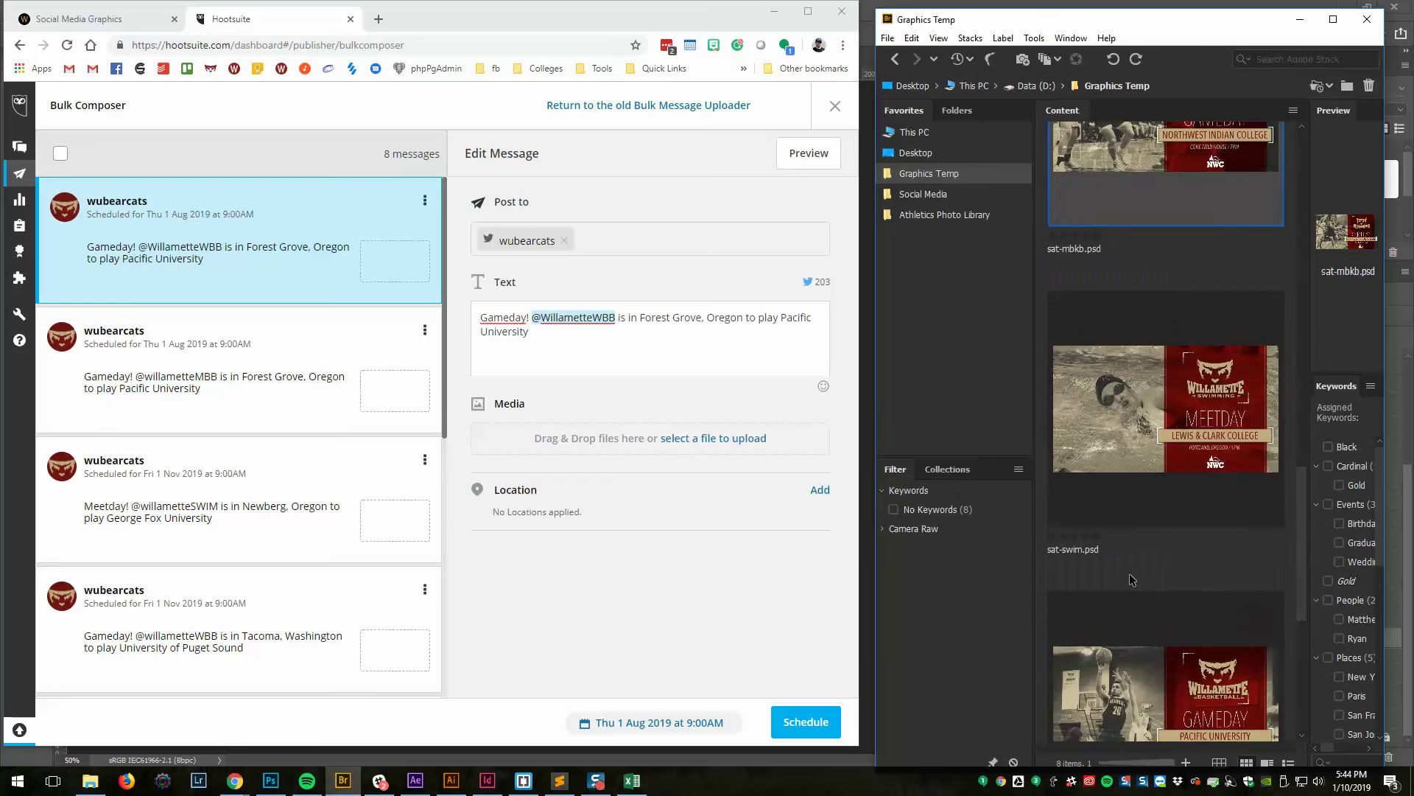
click(1121, 468)
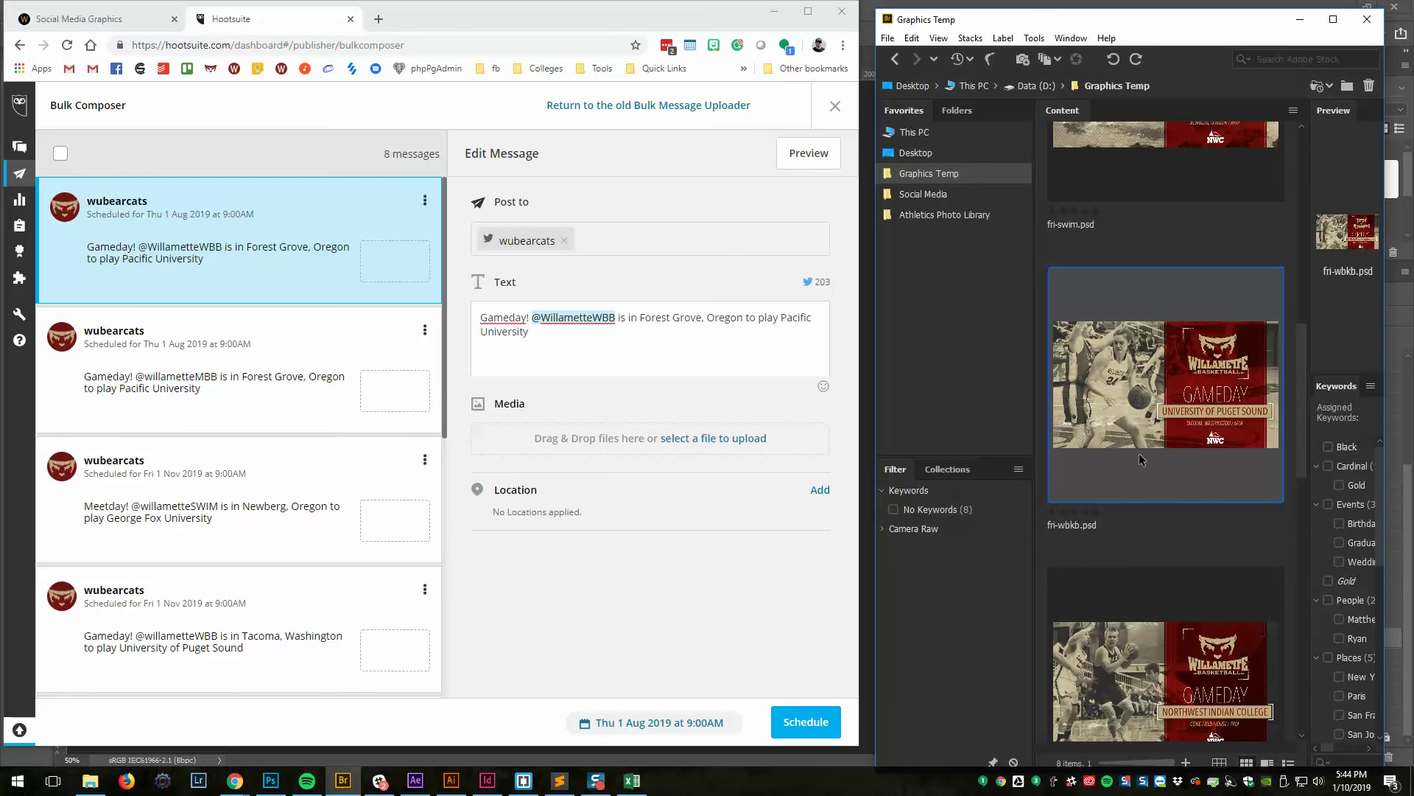
Try attaching sat-mbkb.psd to the message's media, which Hootsuite rejects as unsupported.
scroll(1151, 410, up, 6)
scroll(1149, 410, down, 3)
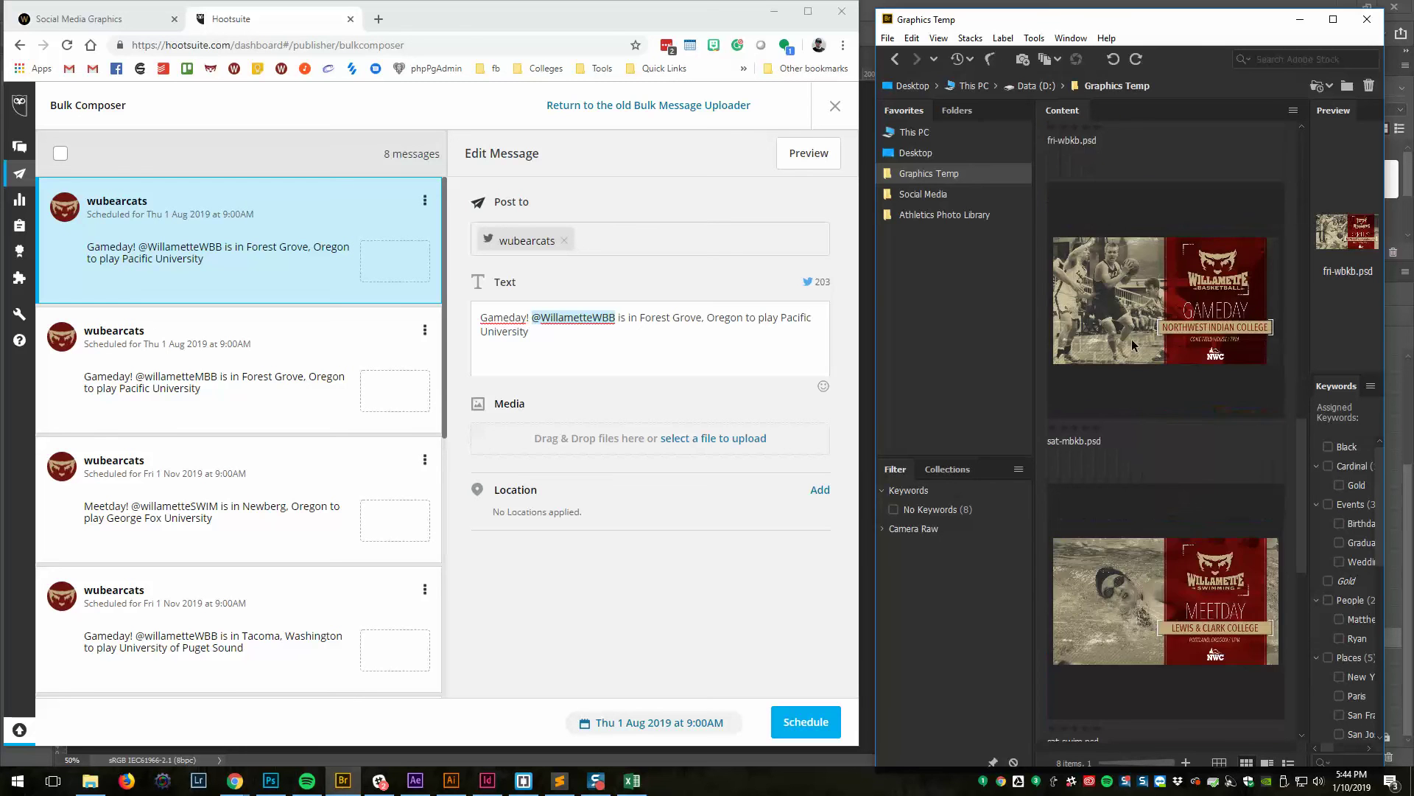
drag(1132, 329, 688, 455)
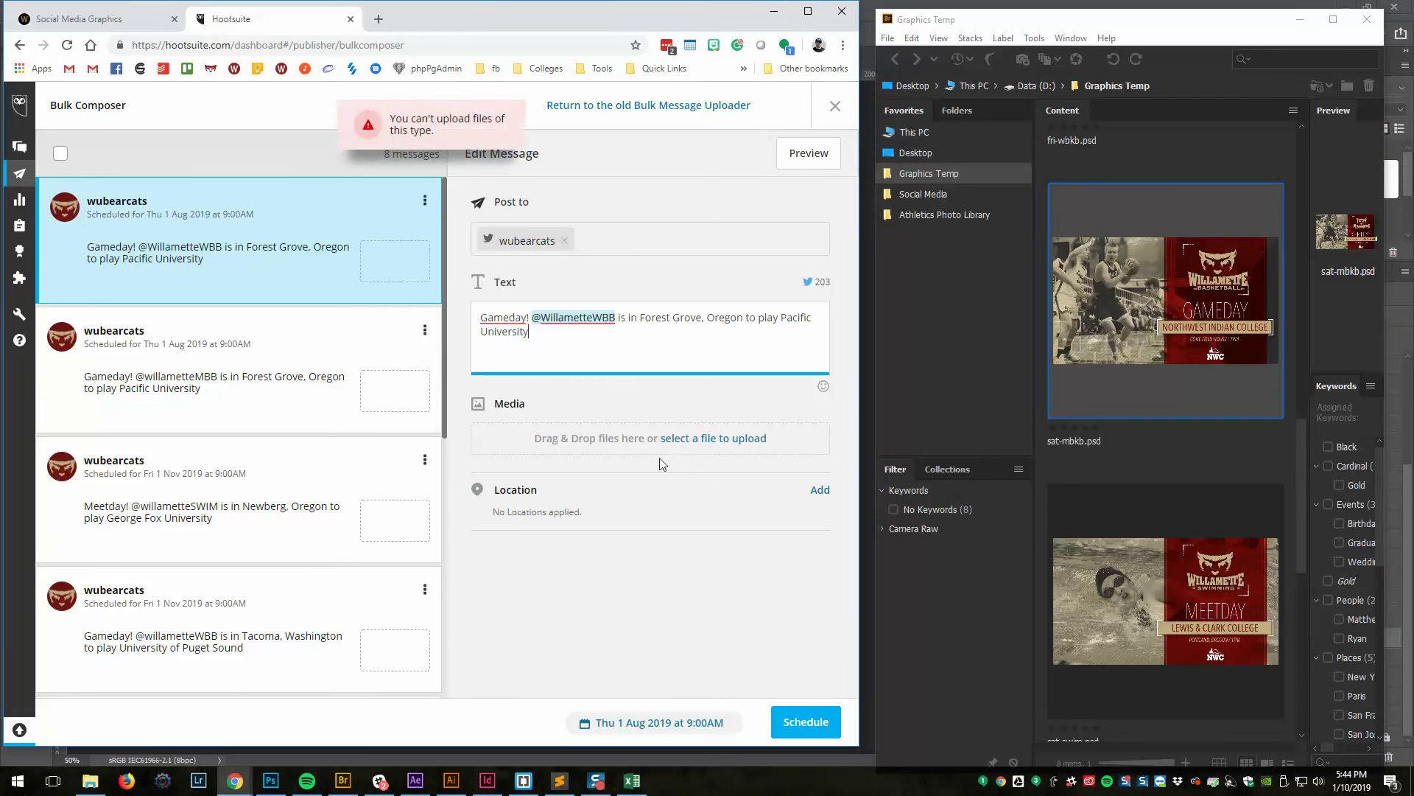
click(1098, 468)
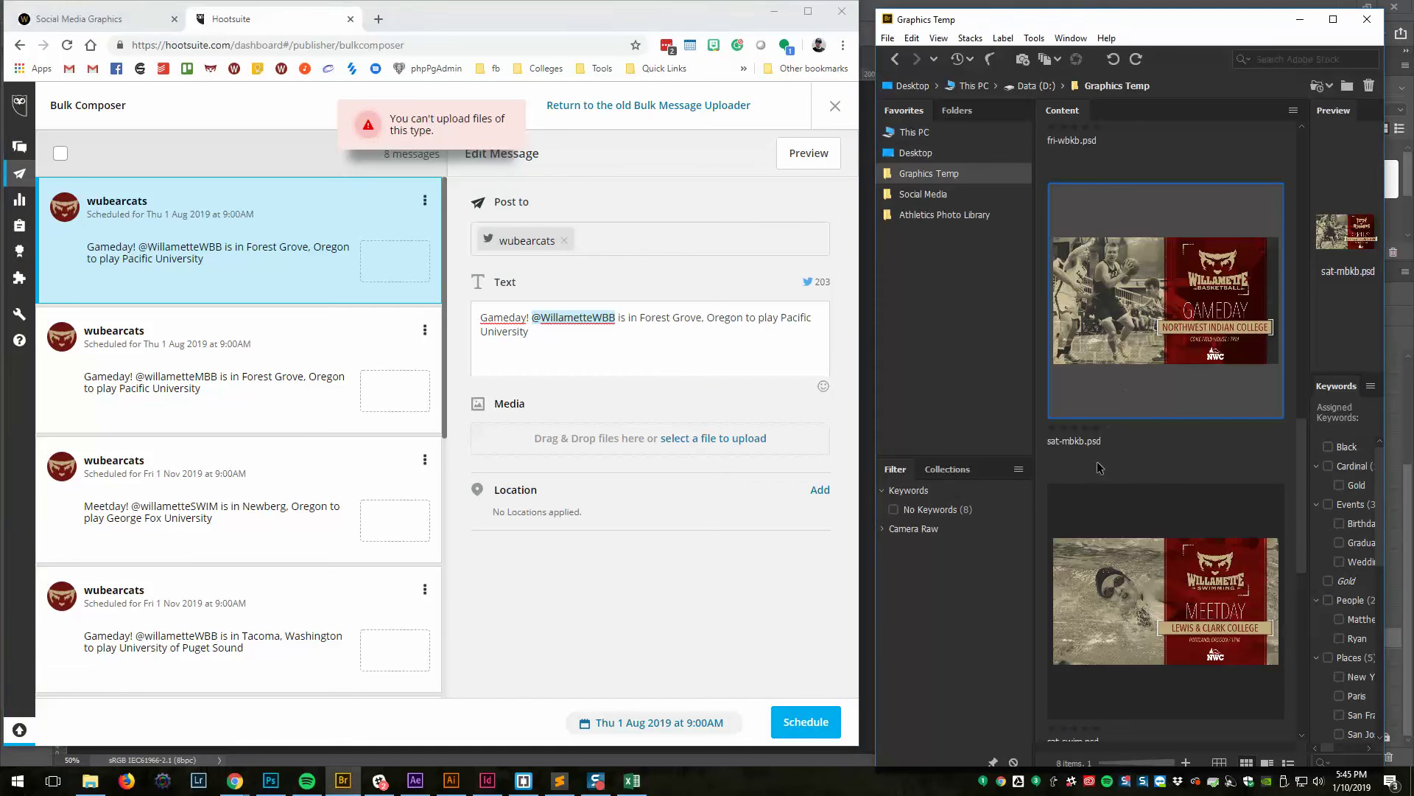
drag(1122, 199, 830, 464)
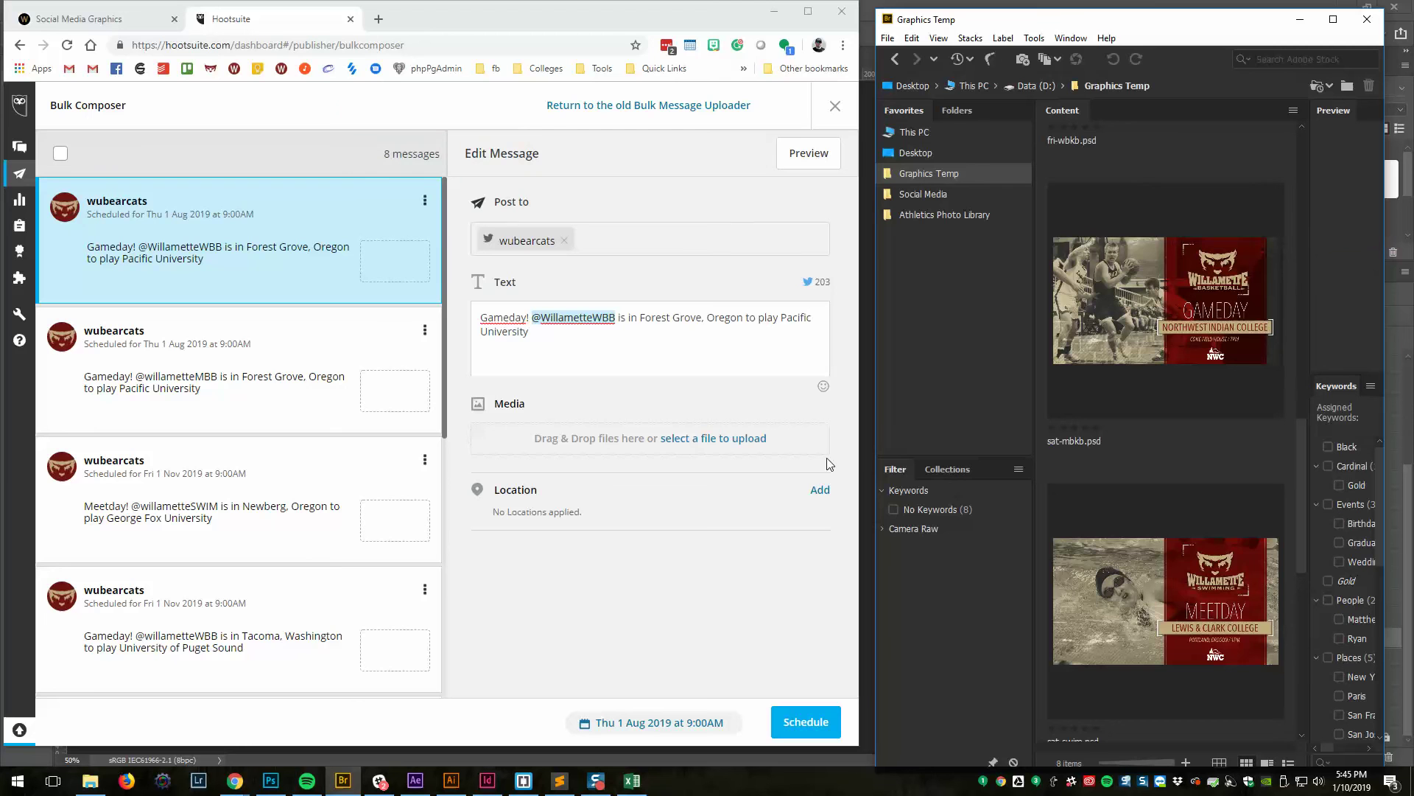
Select all eight gameday graphics in Bridge and move the Bridge window aside.
double_click(1147, 26)
drag(1241, 348, 177, 117)
double_click(630, 9)
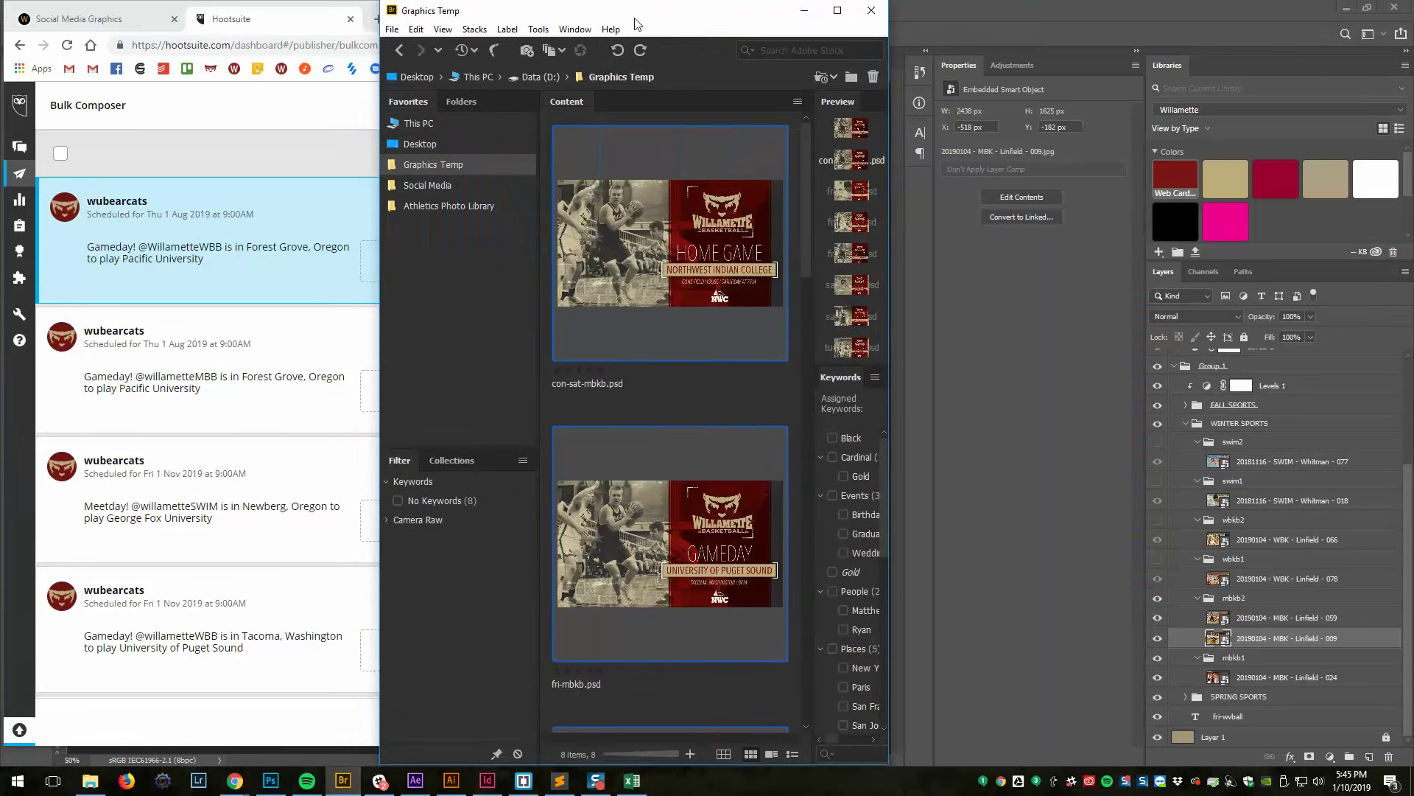
drag(634, 16, 1138, 16)
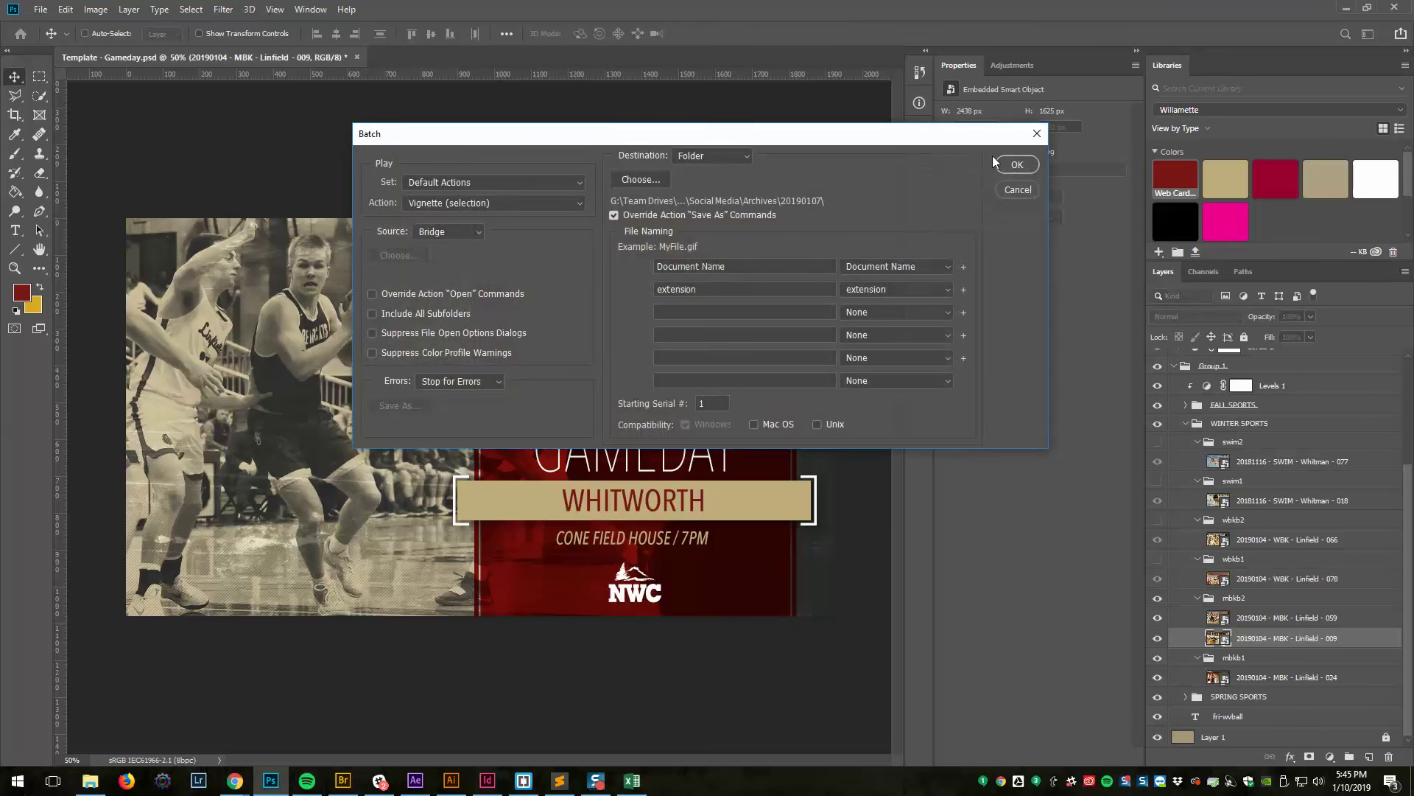
click(1016, 190)
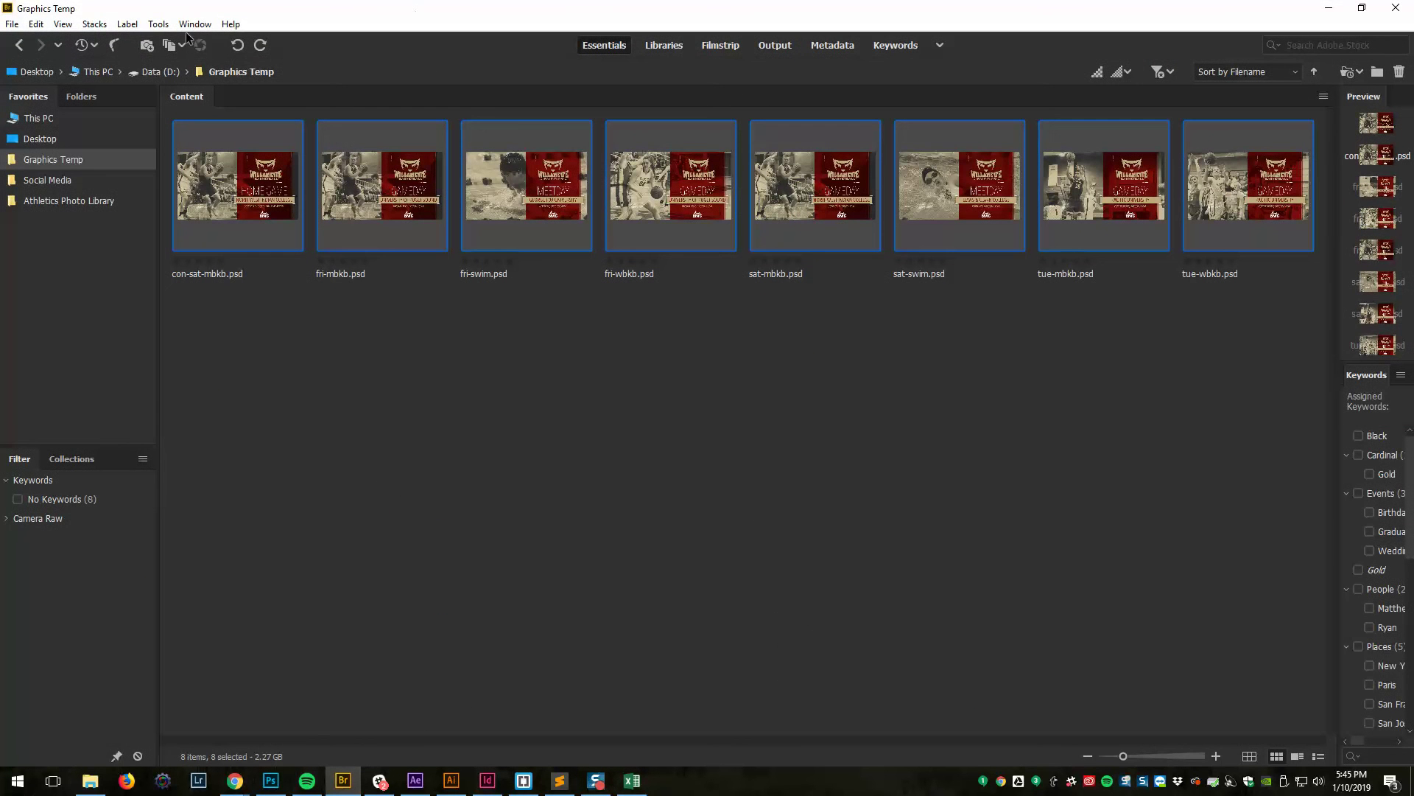
Set up a Photoshop Batch using the Actions set's Save to PNG action, then cancel it.
click(157, 24)
mouse_move(277, 151)
click(409, 152)
click(515, 187)
click(476, 214)
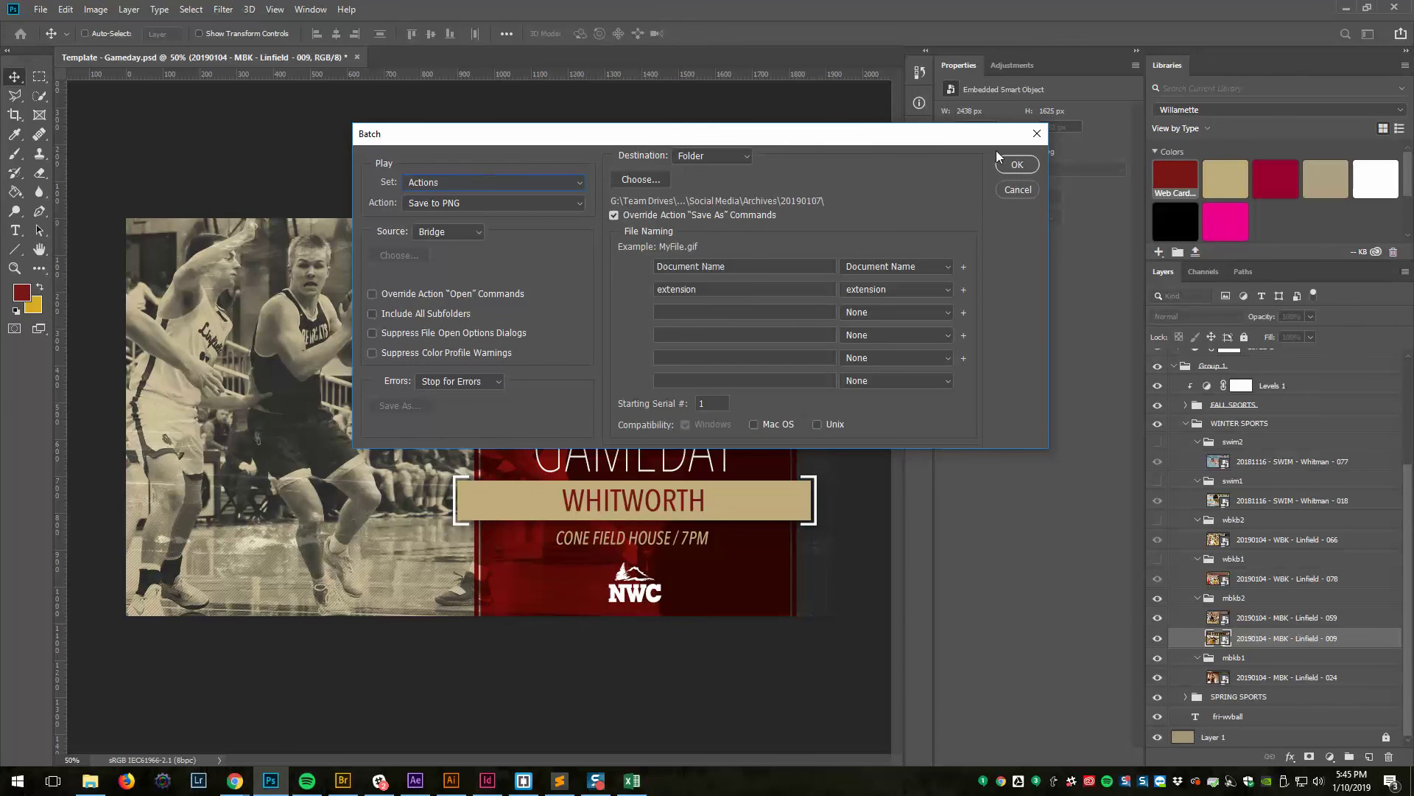
click(1018, 189)
click(1346, 8)
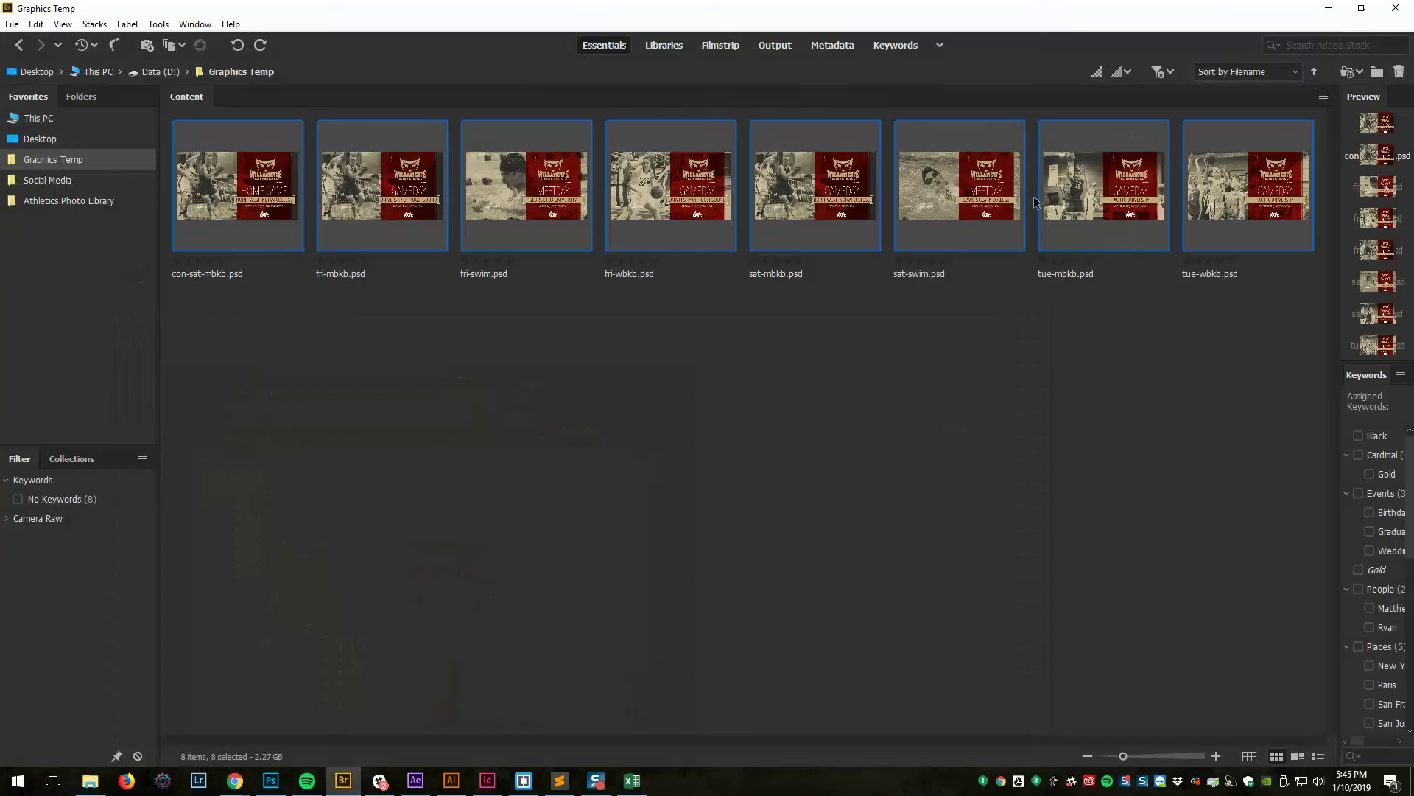
Maximize Hootsuite and leave Bulk Composer, discarding its eight unscheduled messages.
click(1329, 8)
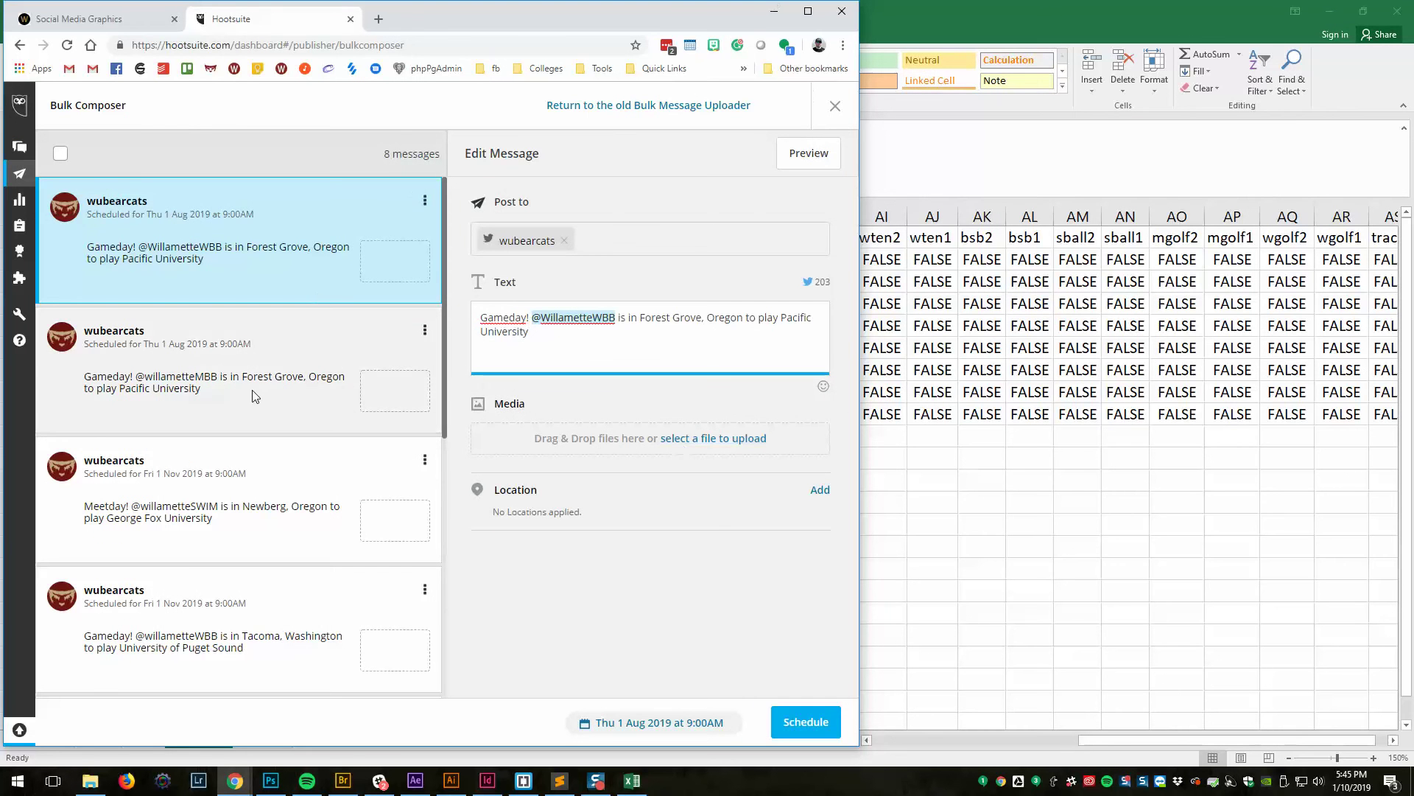
click(807, 11)
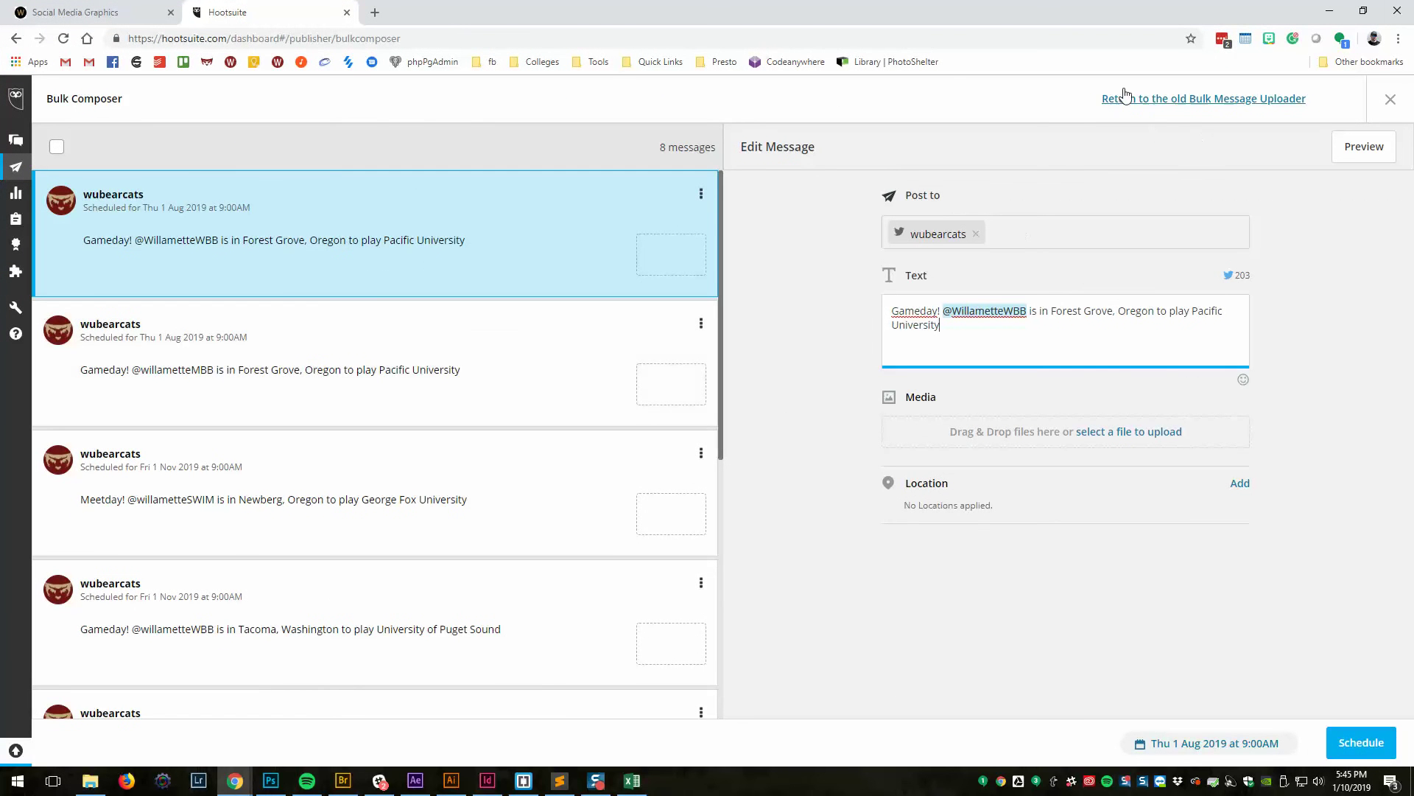
click(1386, 102)
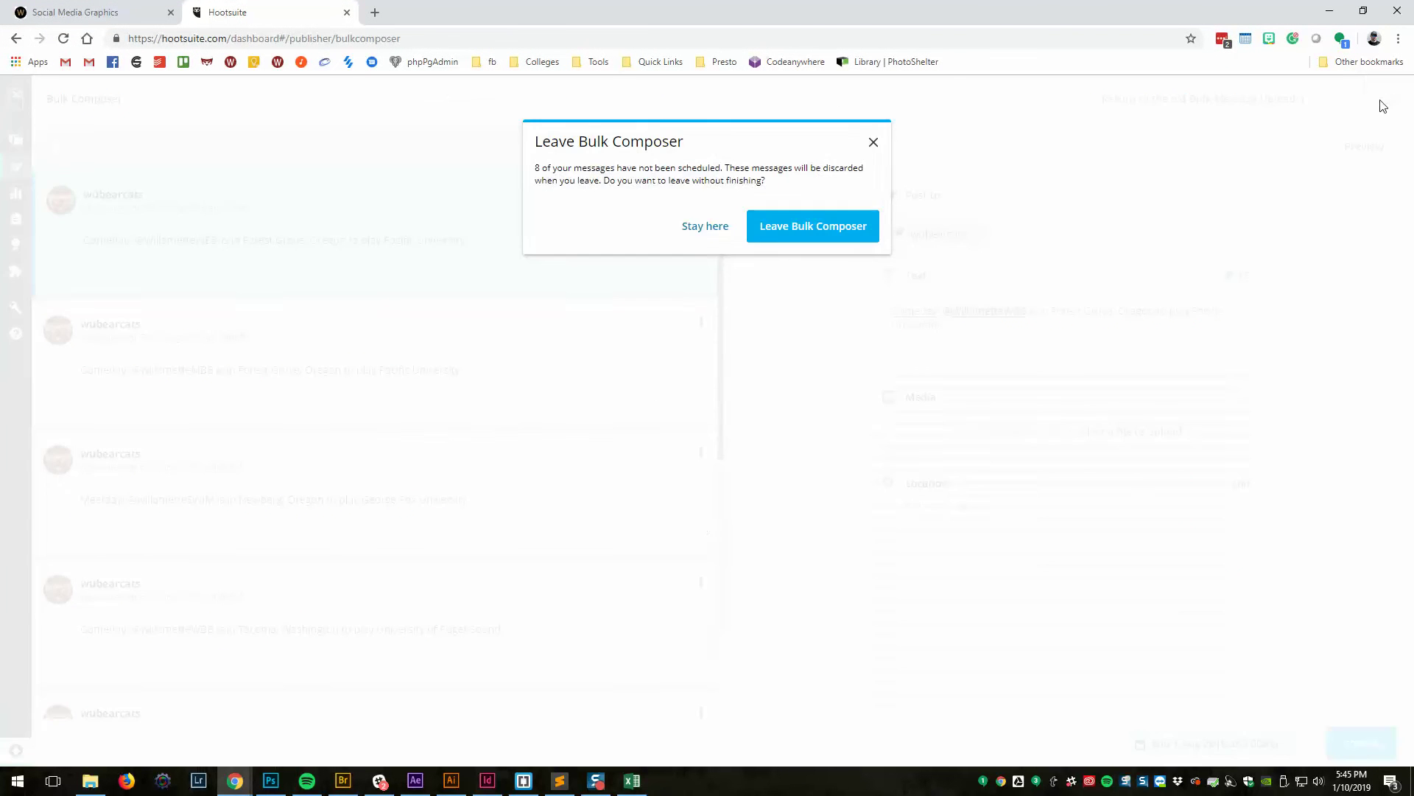
click(800, 236)
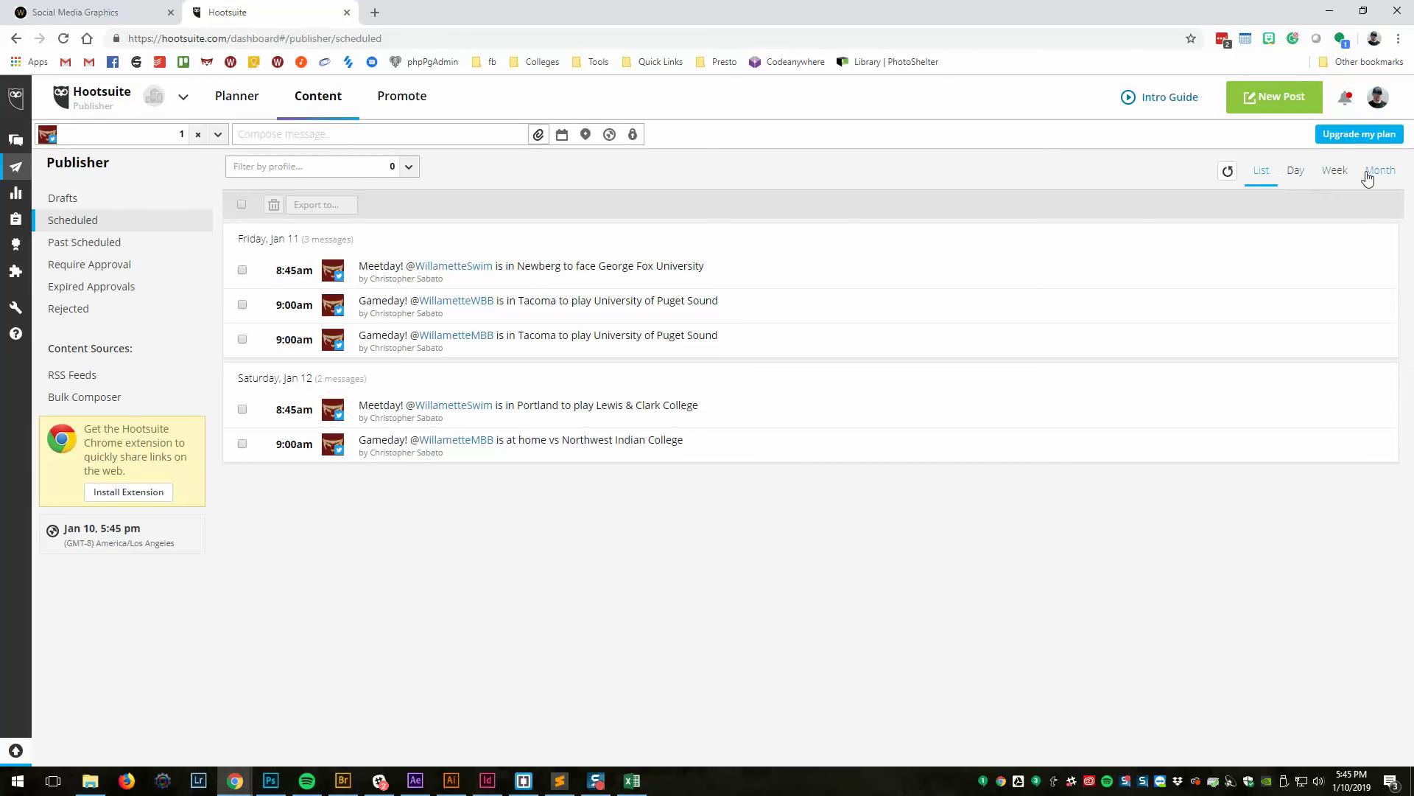
Show the scheduled posts in Day view for Saturday, Jan 12.
click(1334, 173)
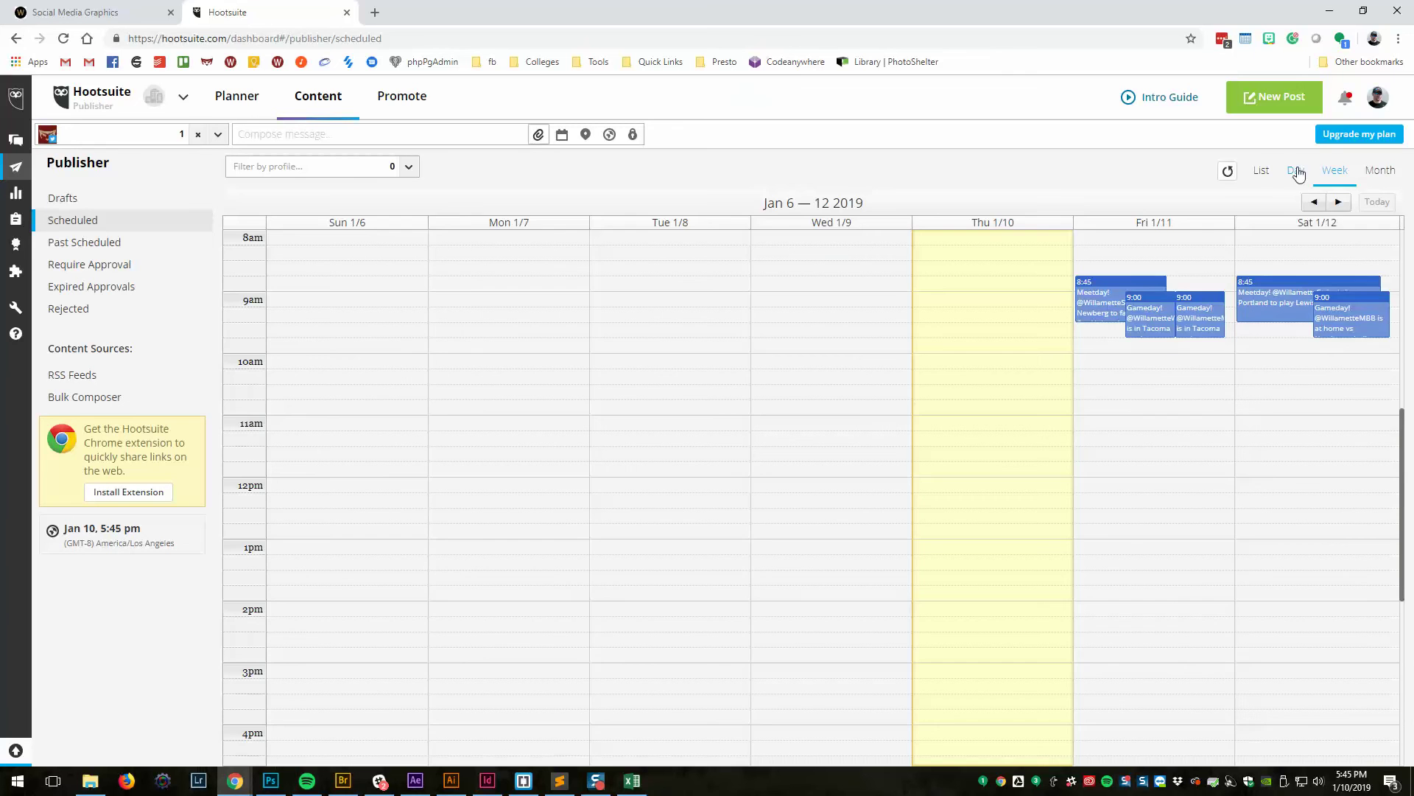
click(1296, 172)
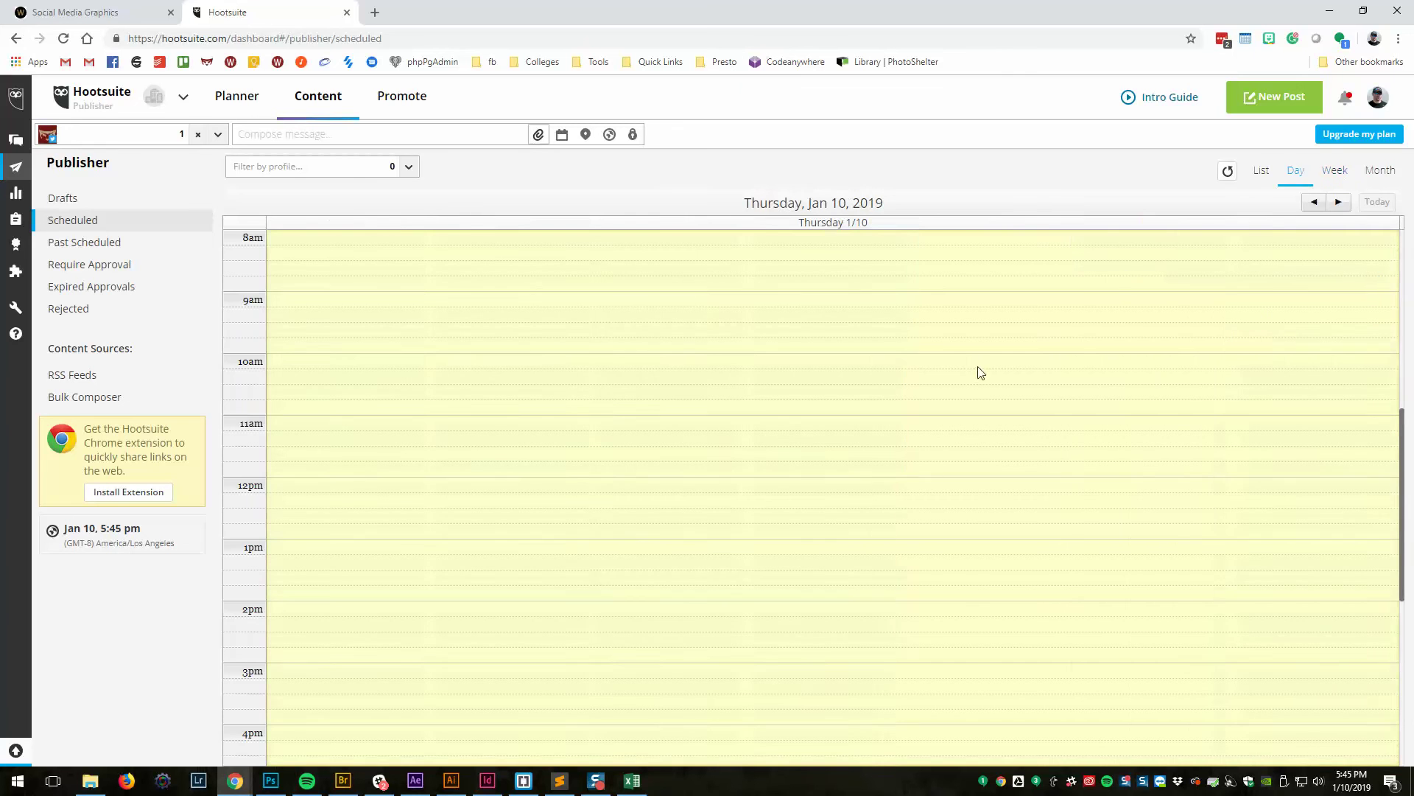
click(1338, 202)
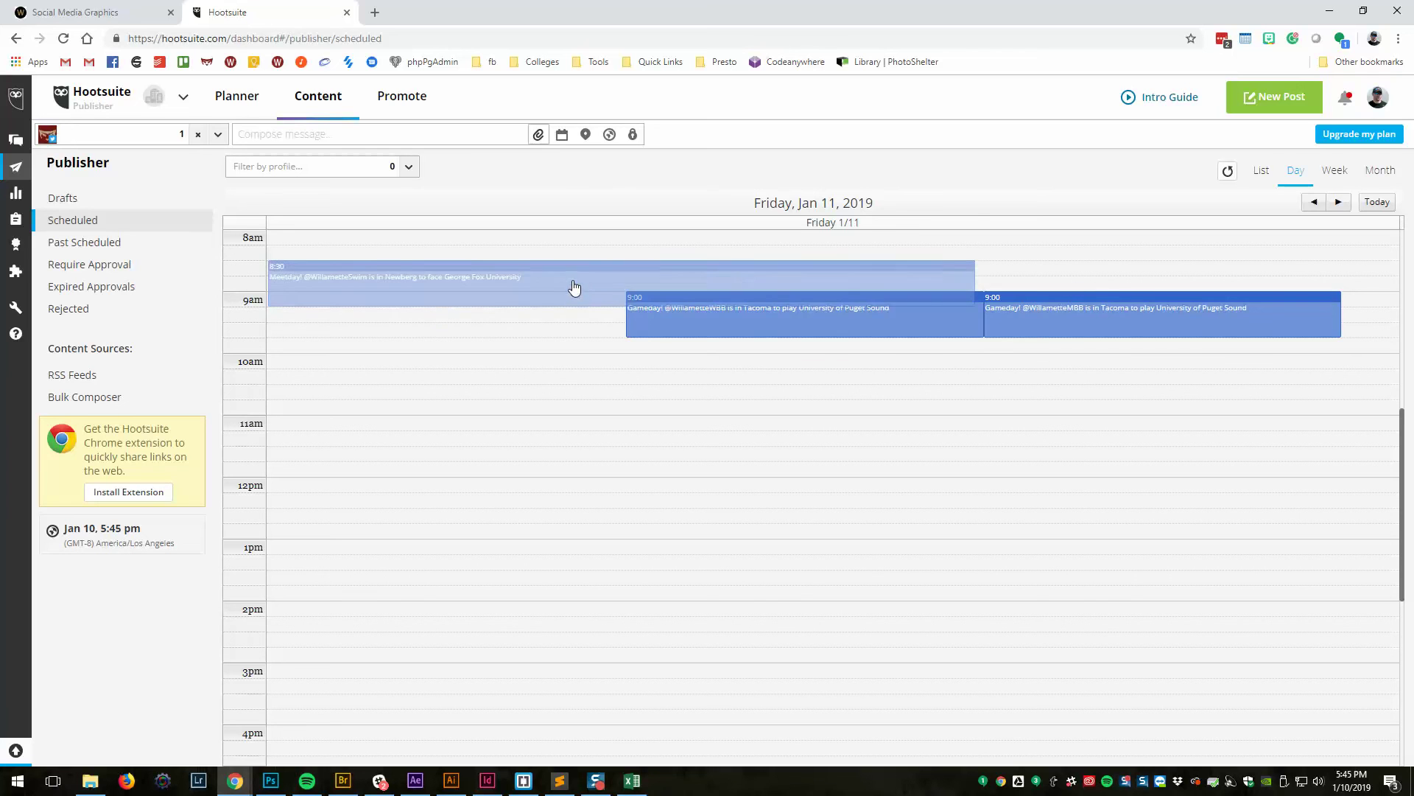
click(1337, 207)
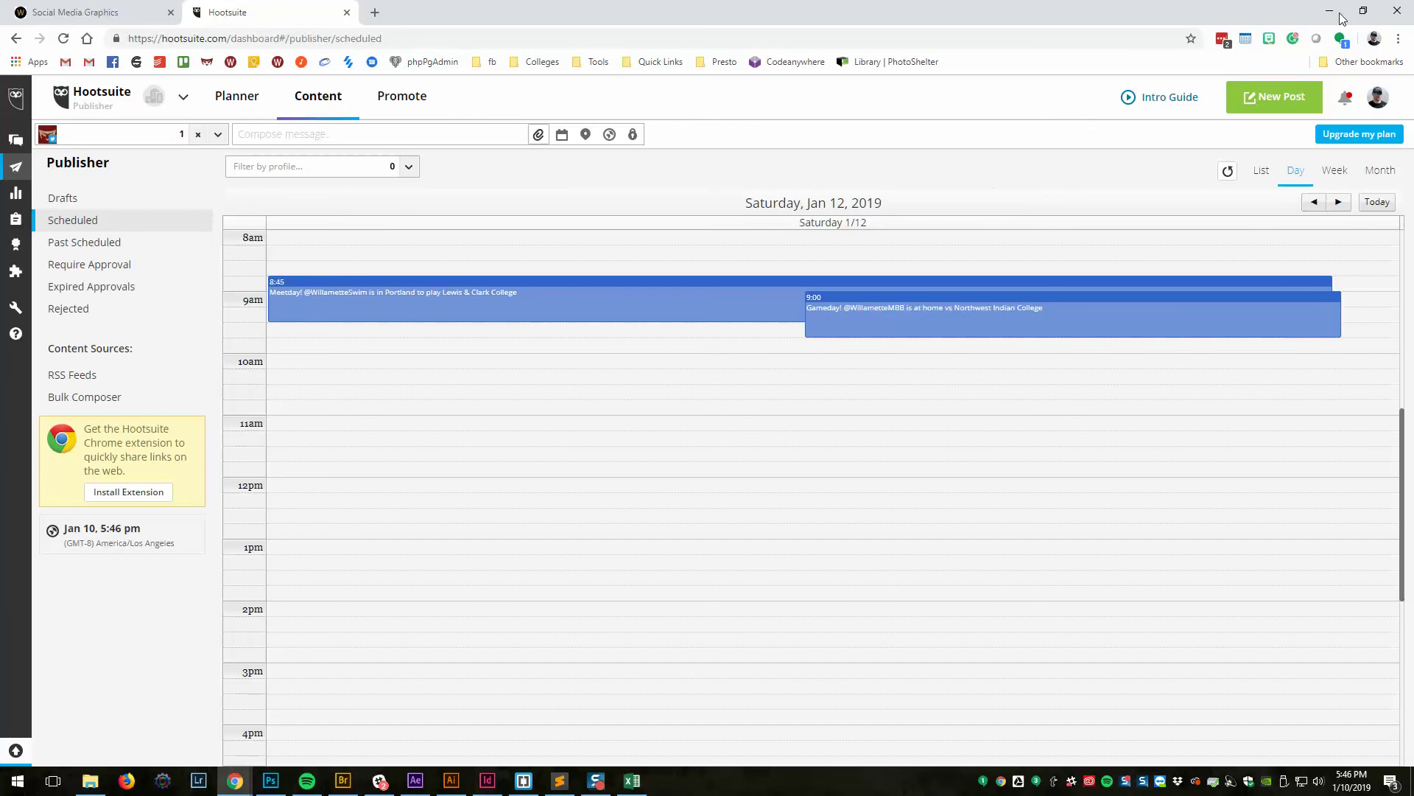
Minimize the Social Generator Excel workbook and bring up the Photoshop Gameday template.
key(alt+Tab)
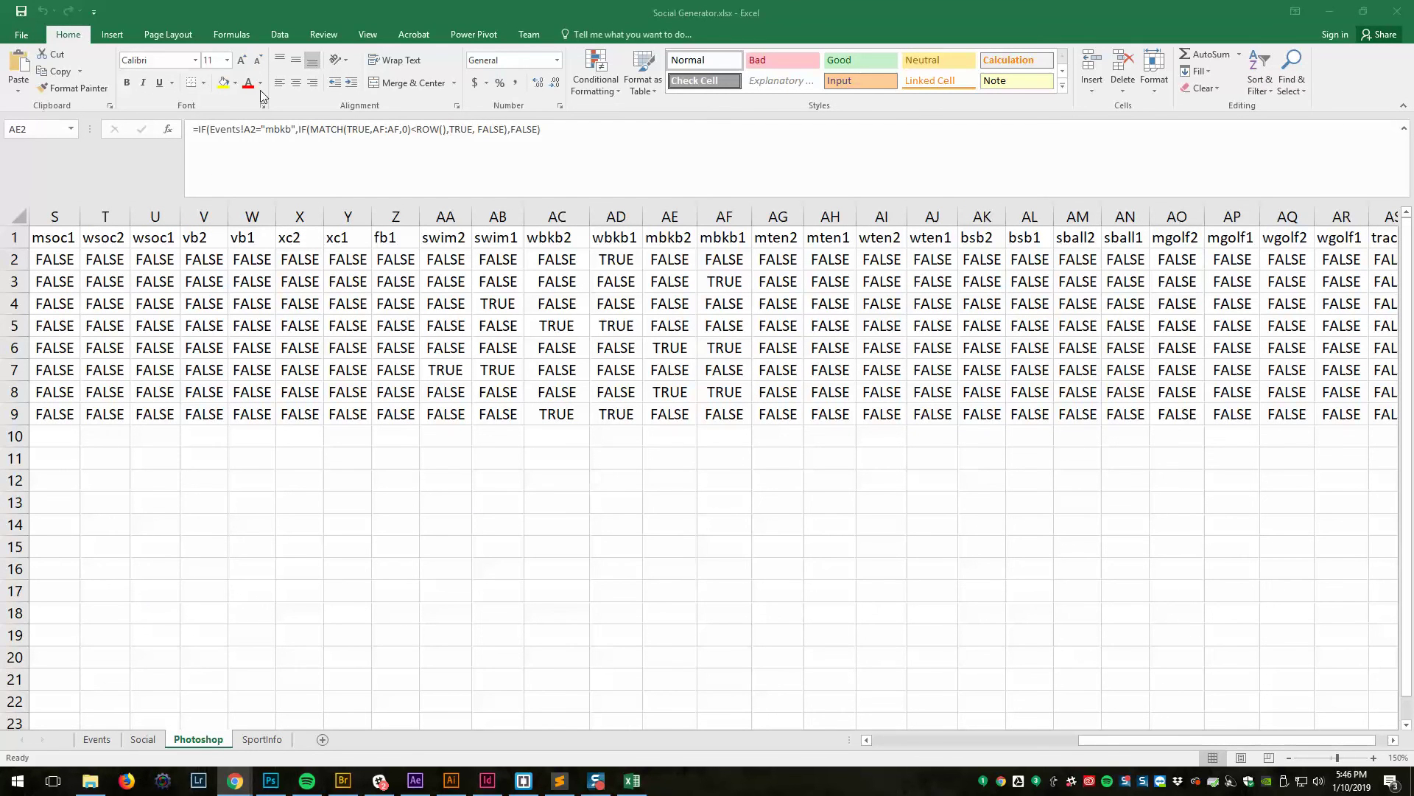
click(1323, 13)
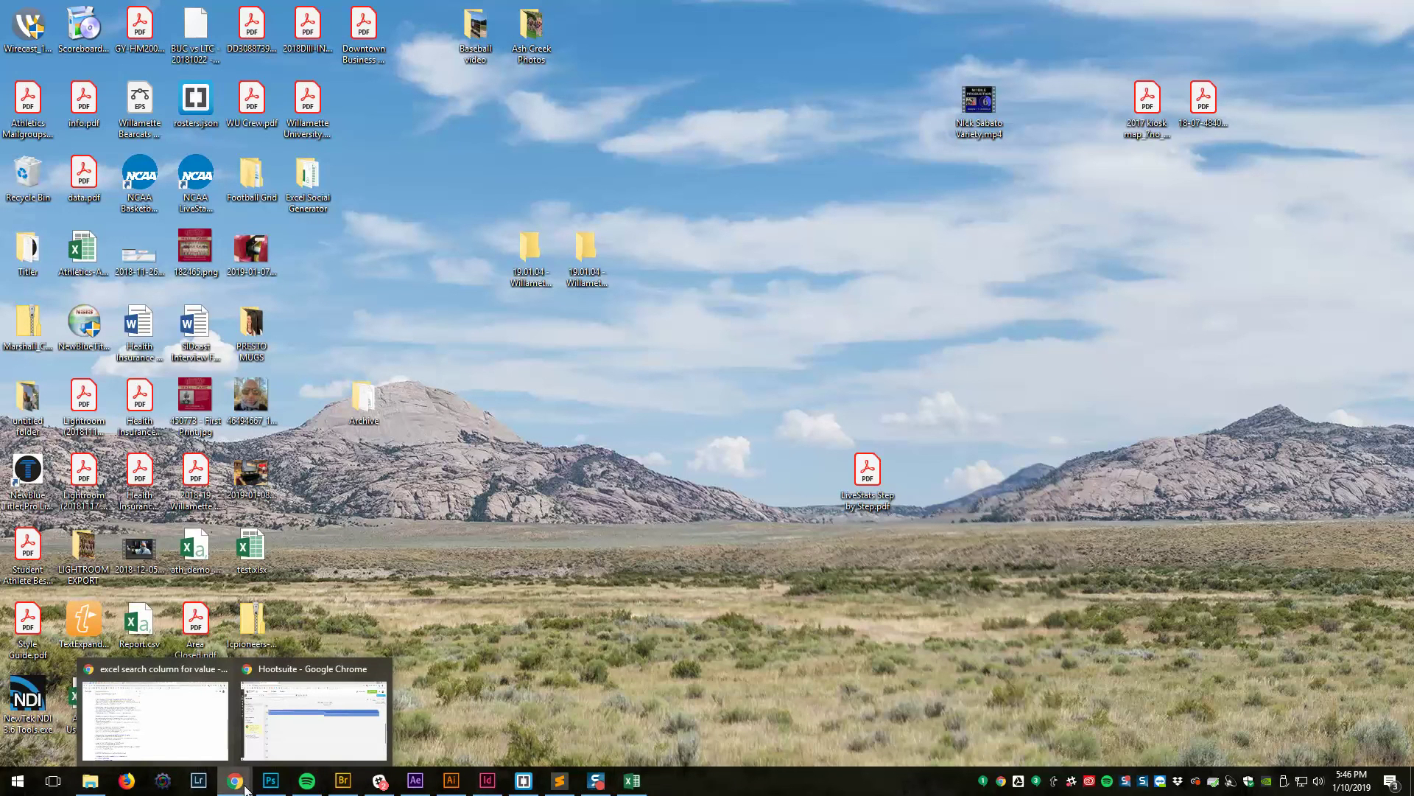
click(270, 780)
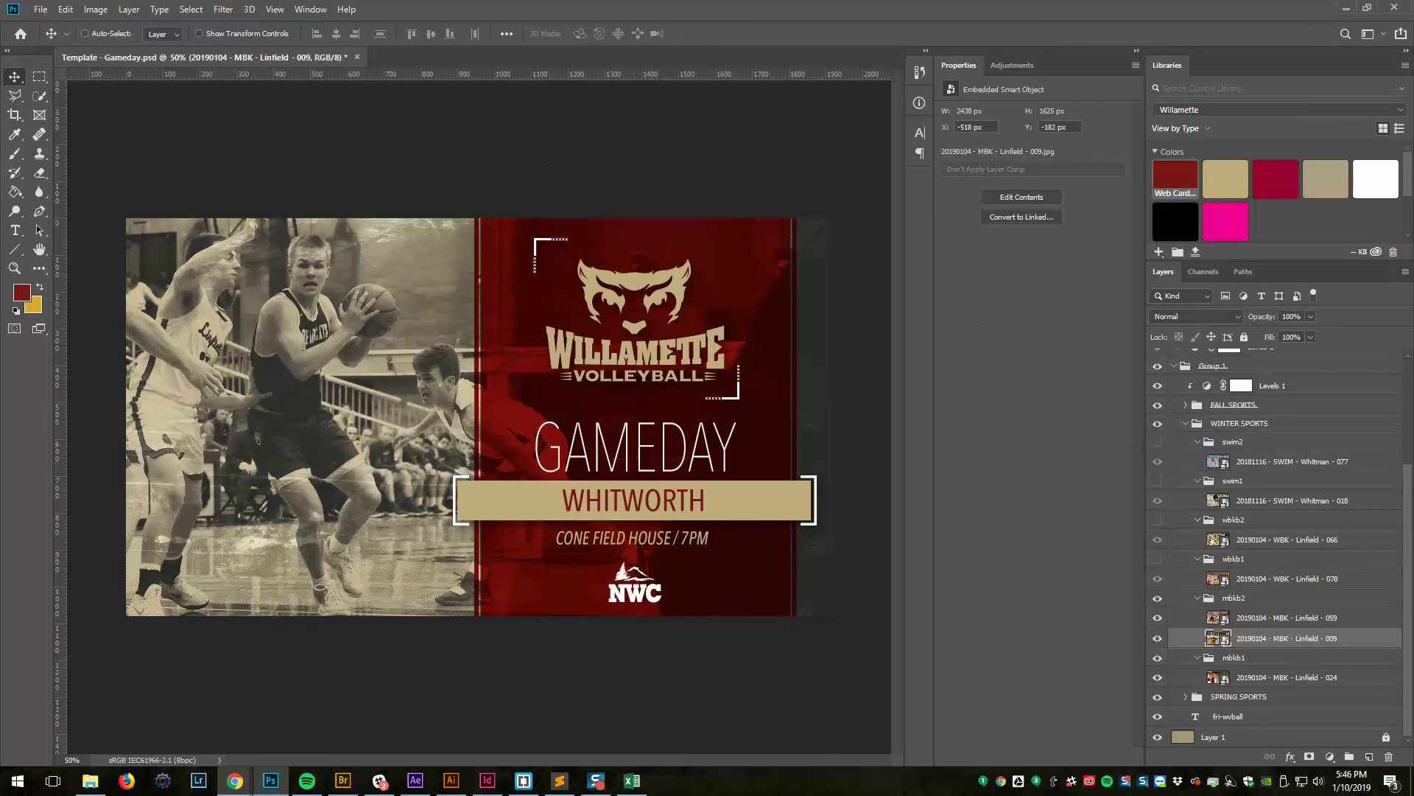